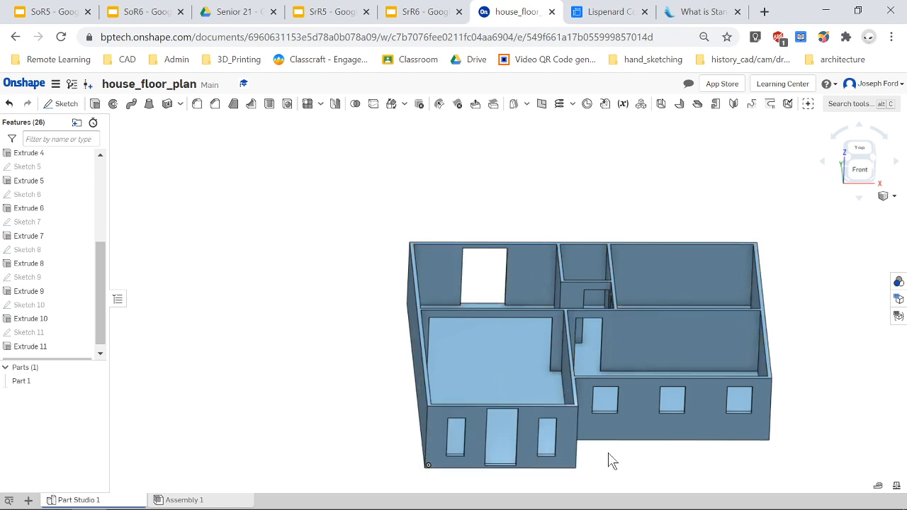
Orbit and zoom around the house model to examine its walls, rooms and openings from several angles.
{"action": "mouse_move", "coordinate": [429, 376]}
{"action": "right_mouse_down"}
{"action": "mouse_move", "coordinate": [462, 376]}
{"action": "mouse_move", "coordinate": [492, 402]}
{"action": "mouse_move", "coordinate": [447, 356]}
{"action": "mouse_move", "coordinate": [421, 350]}
{"action": "mouse_move", "coordinate": [421, 363]}
{"action": "mouse_move", "coordinate": [445, 383]}
{"action": "mouse_move", "coordinate": [435, 378]}
{"action": "right_mouse_up"}
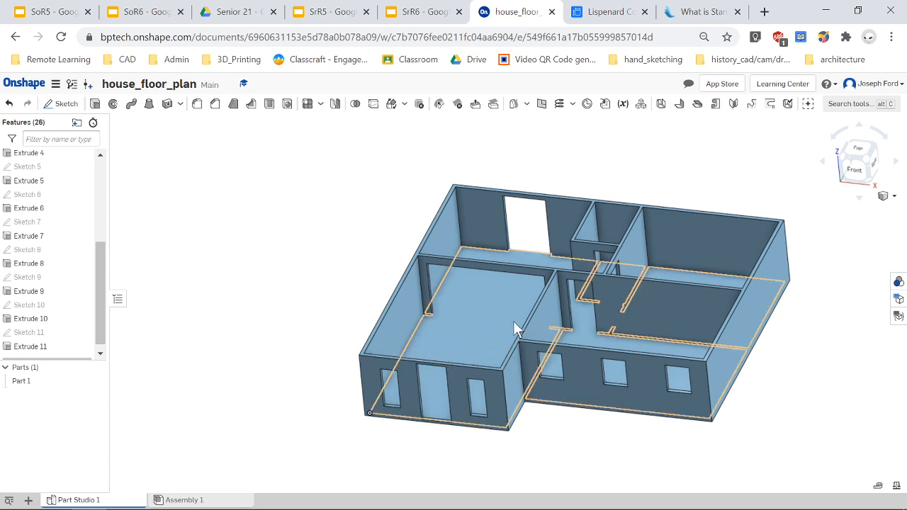
{"action": "mouse_move", "coordinate": [493, 327]}
{"action": "right_mouse_down"}
{"action": "mouse_move", "coordinate": [524, 325]}
{"action": "mouse_move", "coordinate": [485, 340]}
{"action": "right_mouse_up"}
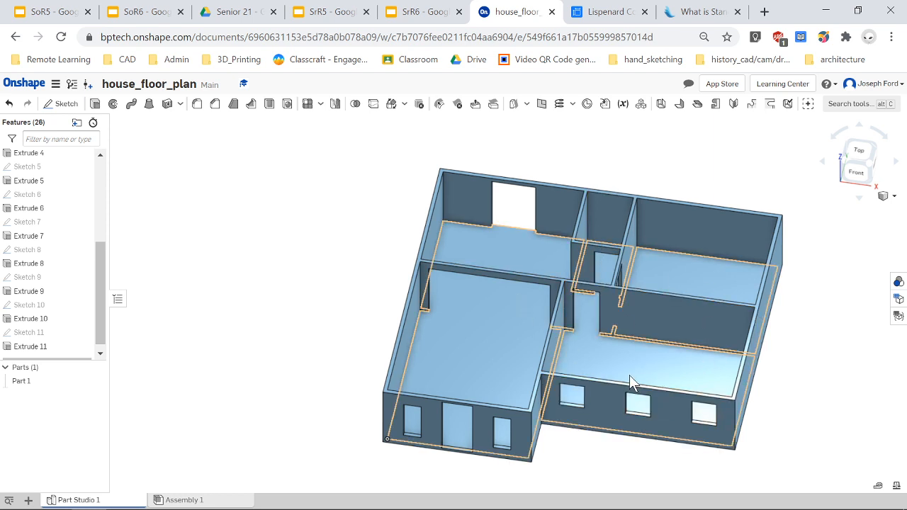
{"action": "right_click_drag", "start_coordinate": [629, 375], "coordinate": [663, 358]}
{"action": "right_click_drag", "start_coordinate": [606, 358], "coordinate": [643, 338]}
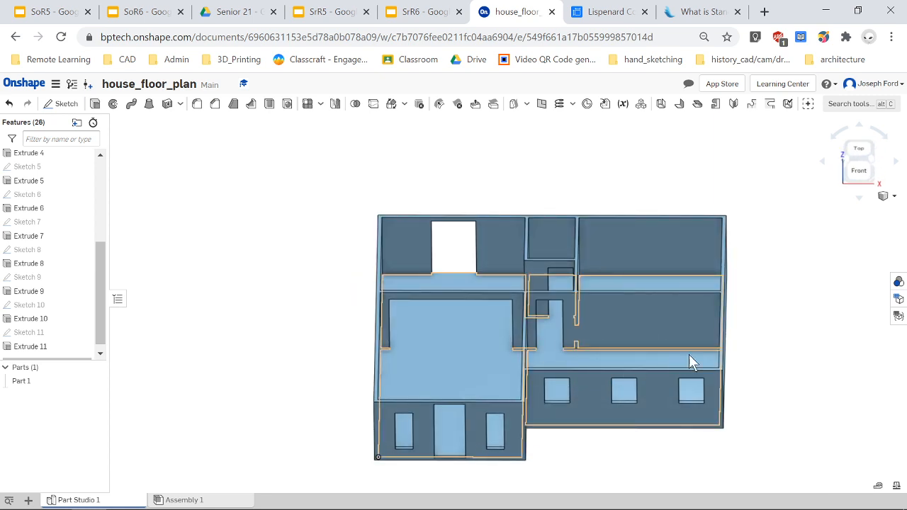
{"action": "right_click_drag", "start_coordinate": [458, 383], "coordinate": [489, 382]}
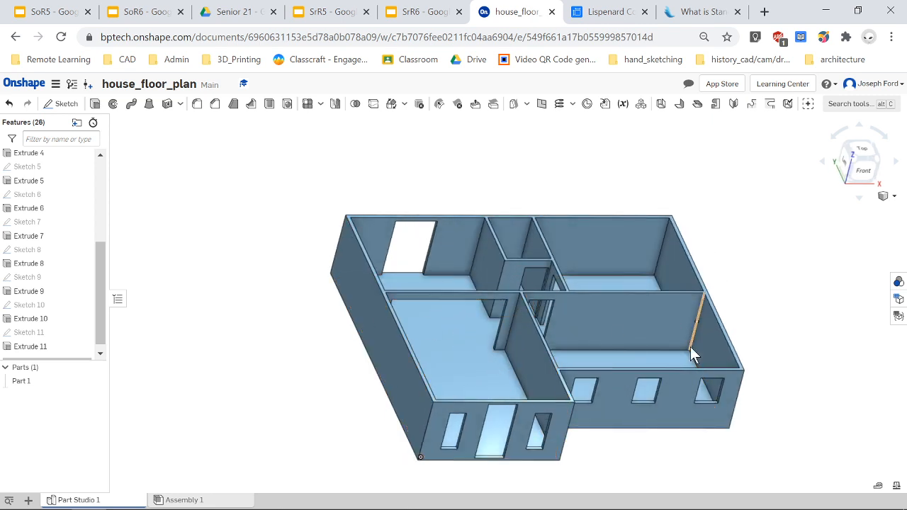
{"action": "right_click_drag", "start_coordinate": [690, 347], "coordinate": [655, 349]}
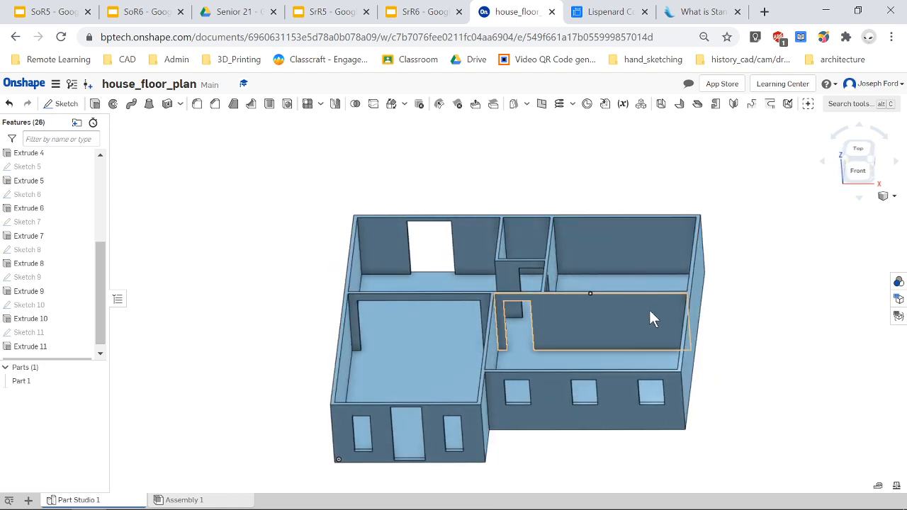
{"action": "right_click_drag", "start_coordinate": [649, 291], "coordinate": [650, 302]}
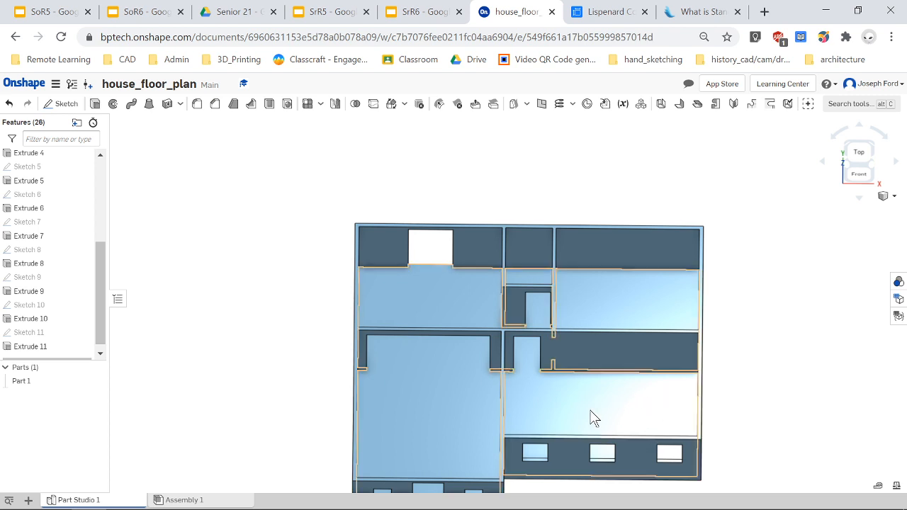
{"action": "right_click_drag", "start_coordinate": [646, 406], "coordinate": [586, 396]}
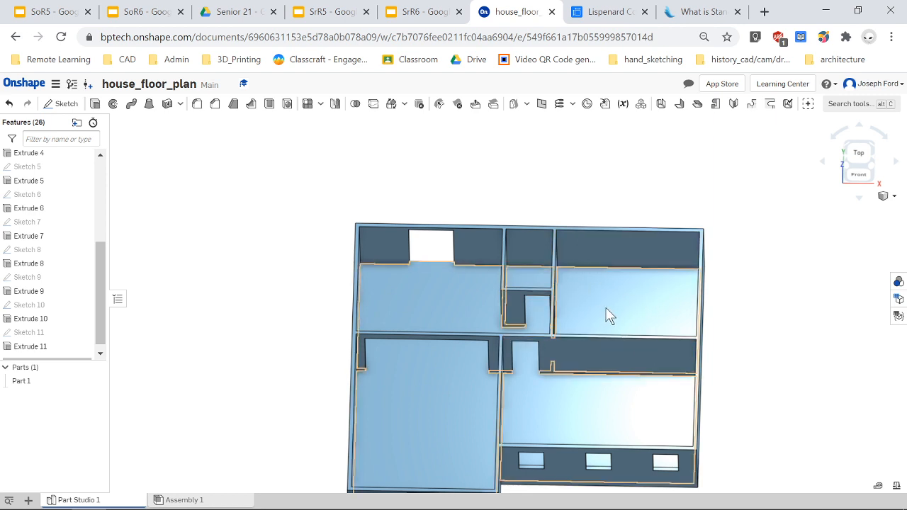
{"action": "right_click_drag", "start_coordinate": [461, 415], "coordinate": [447, 392]}
{"action": "scroll", "coordinate": [439, 383], "scroll_direction": "down", "scroll_amount": 3}
{"action": "scroll", "coordinate": [446, 387], "scroll_direction": "up", "scroll_amount": 1}
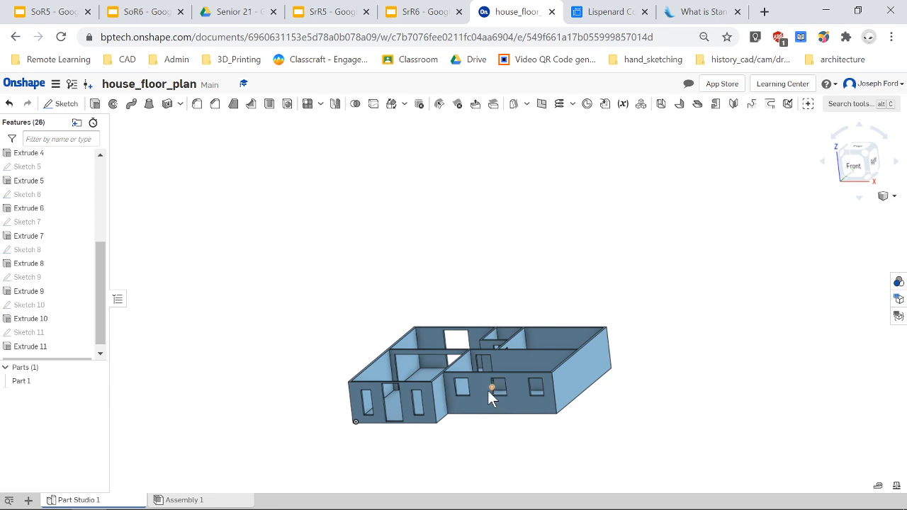
{"action": "scroll", "coordinate": [482, 420], "scroll_direction": "down", "scroll_amount": 2}
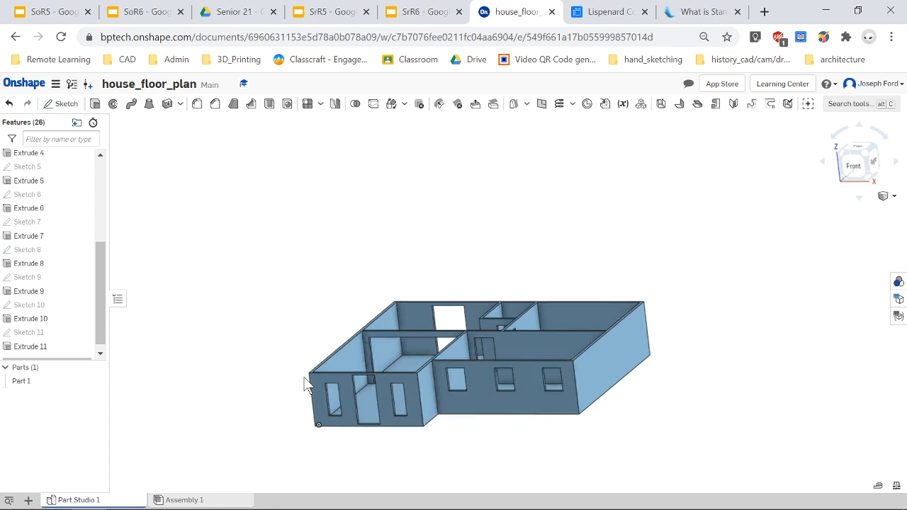
{"action": "mouse_move", "coordinate": [274, 355]}
{"action": "right_mouse_down"}
{"action": "mouse_move", "coordinate": [289, 354]}
{"action": "mouse_move", "coordinate": [269, 354]}
{"action": "right_mouse_up"}
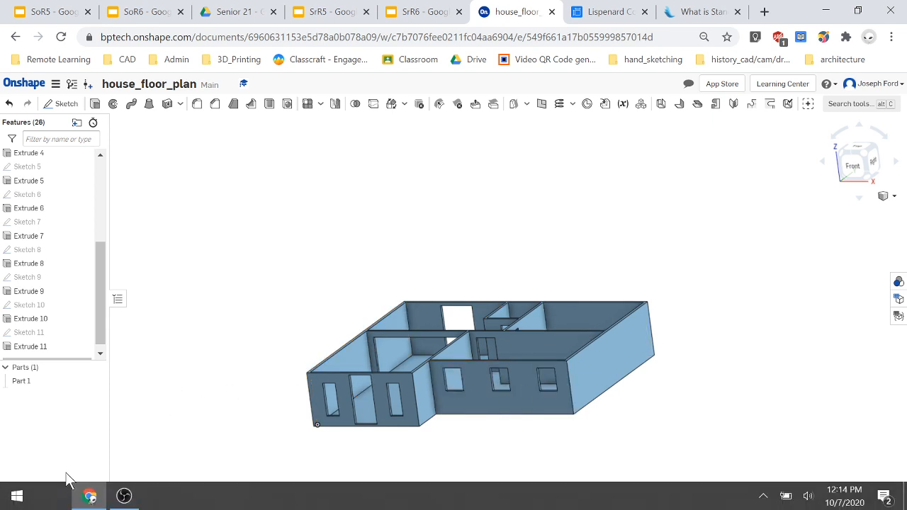
Open Assembly 1 briefly and return to Part Studio 1.
{"action": "mouse_move", "coordinate": [71, 501]}
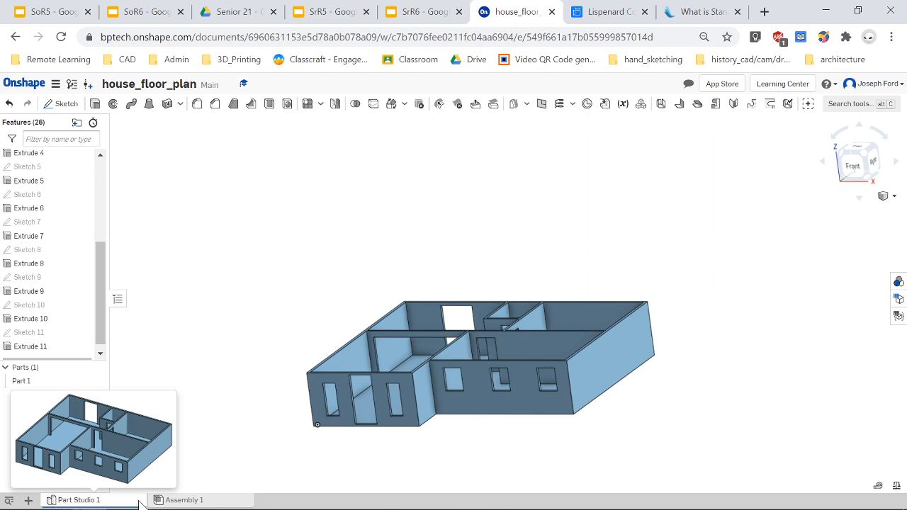
{"action": "left_click", "coordinate": [186, 500]}
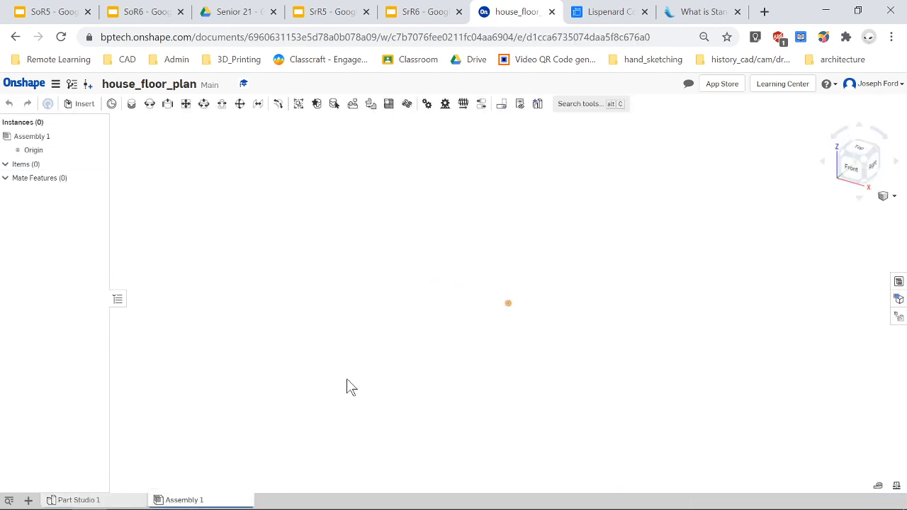
{"action": "left_click", "coordinate": [92, 500]}
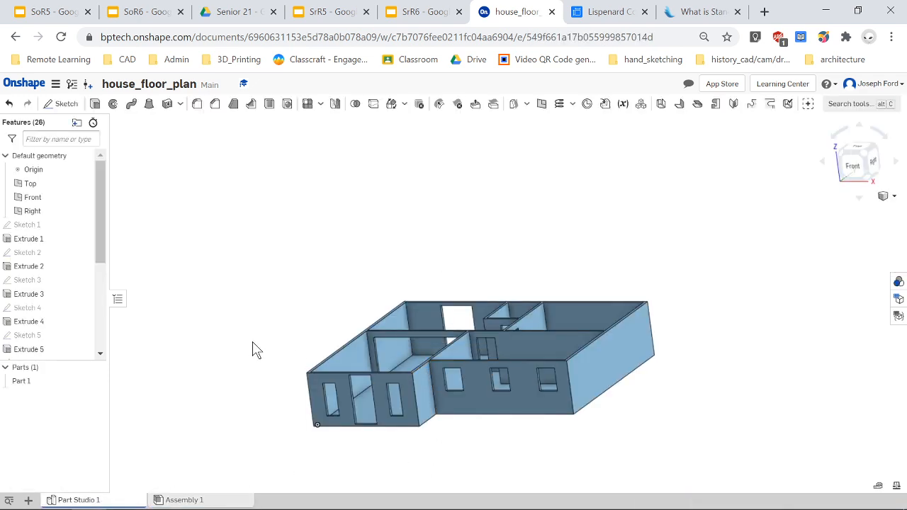
Rename the part as House Floor Plan.
{"action": "right_click_drag", "start_coordinate": [253, 343], "coordinate": [264, 354]}
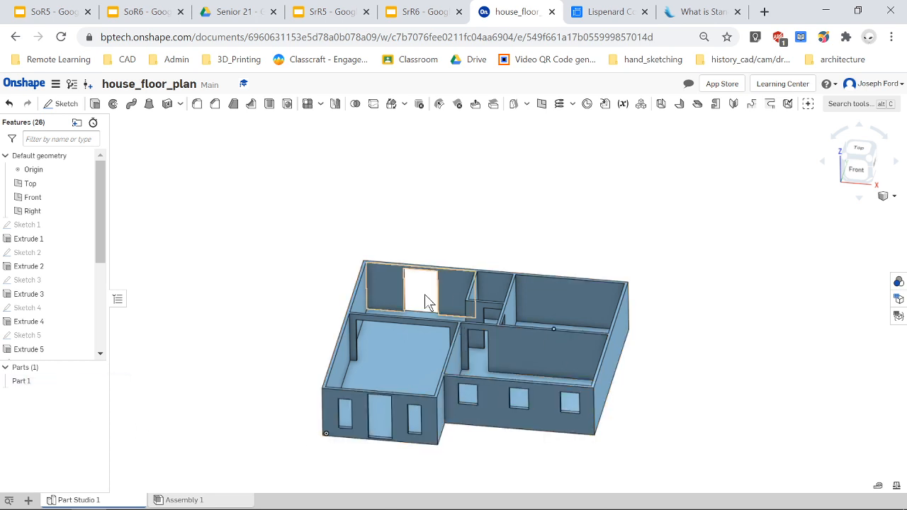
{"action": "right_click", "coordinate": [60, 384]}
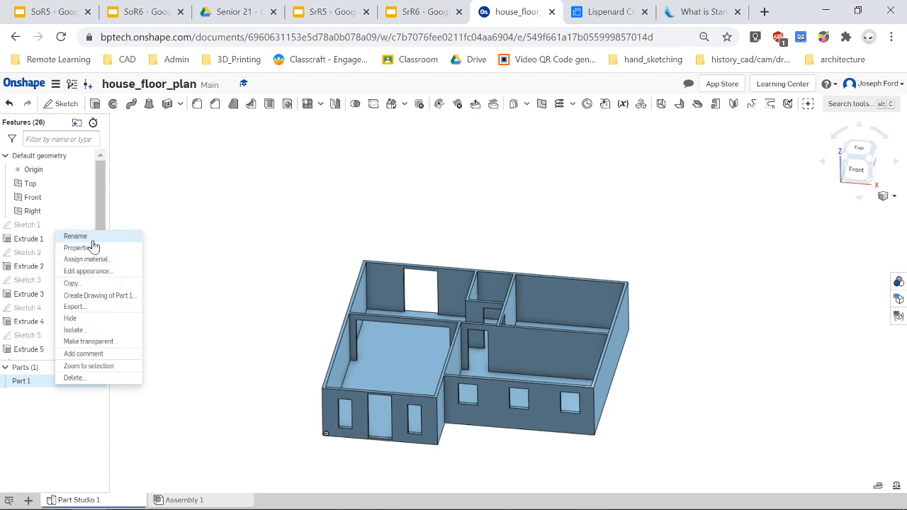
{"action": "left_click", "coordinate": [71, 238]}
{"action": "type", "text": "House Floor Plan"}
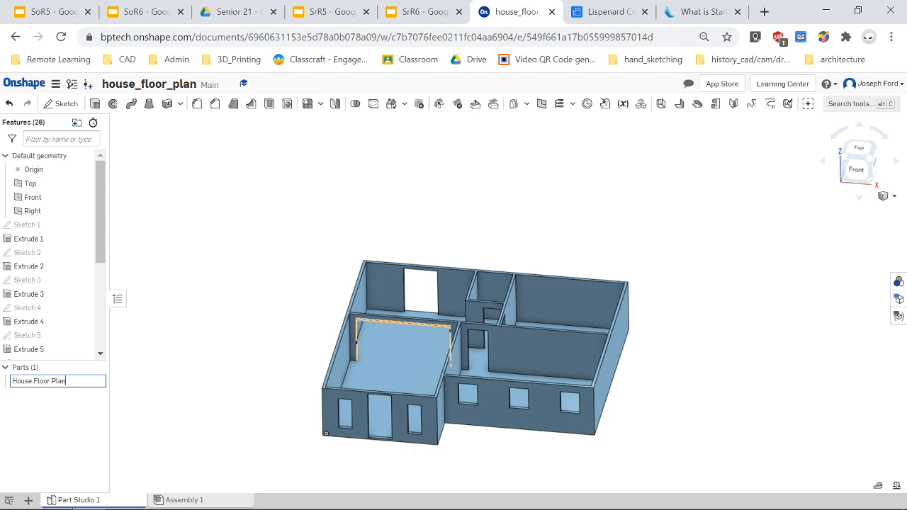
{"action": "key", "text": "Return"}
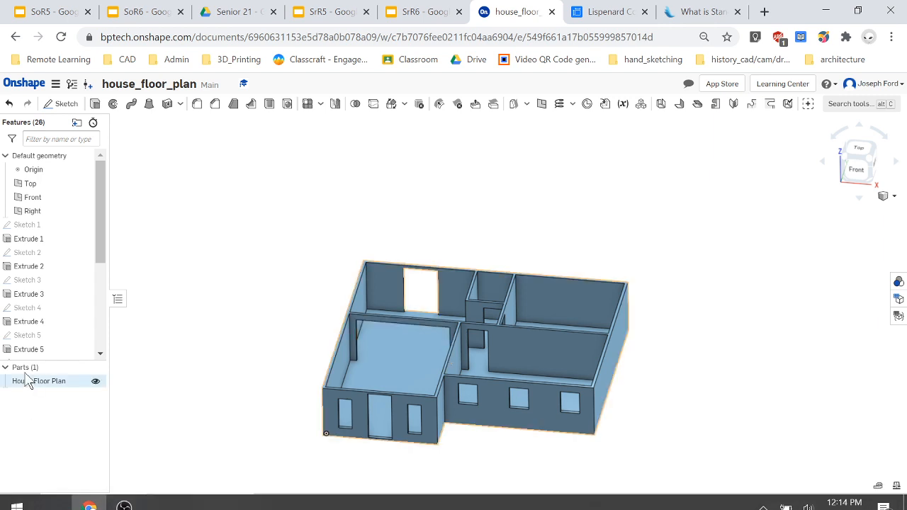
Hide and re-show the house part while reorienting the view to look down on the house.
{"action": "left_click", "coordinate": [95, 382]}
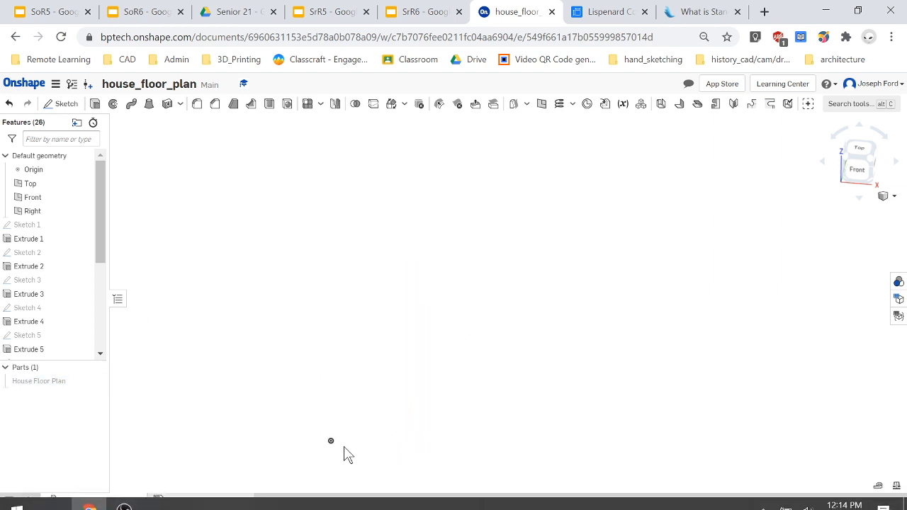
{"action": "left_click", "coordinate": [858, 170]}
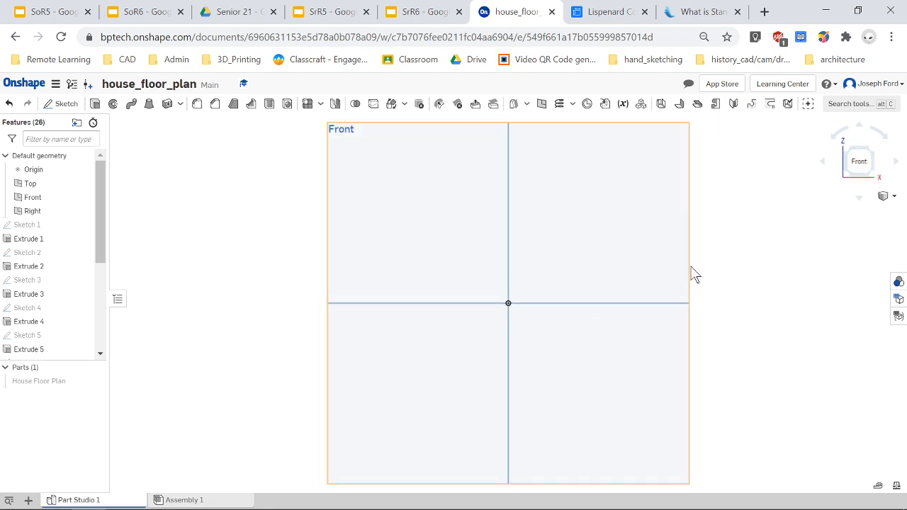
{"action": "scroll", "coordinate": [693, 274], "scroll_direction": "down", "scroll_amount": 3}
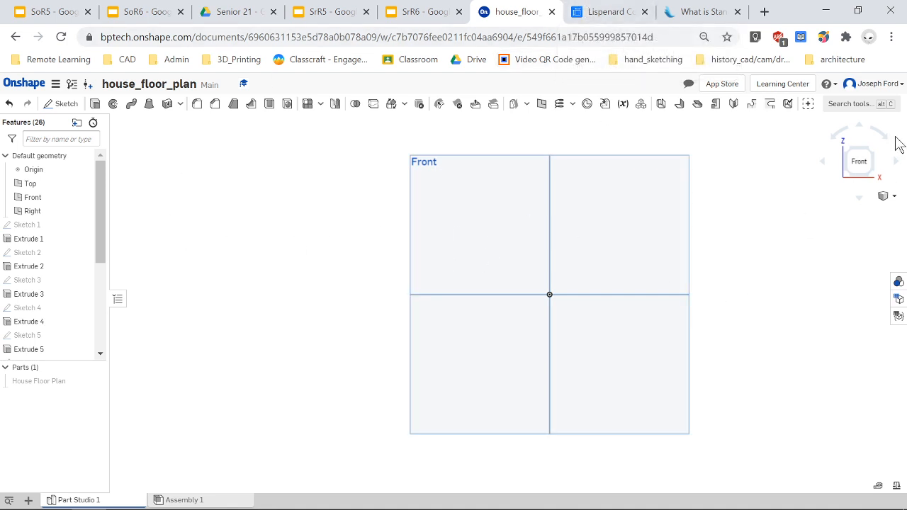
{"action": "left_click", "coordinate": [95, 380]}
{"action": "scroll", "coordinate": [697, 368], "scroll_direction": "down", "scroll_amount": 6}
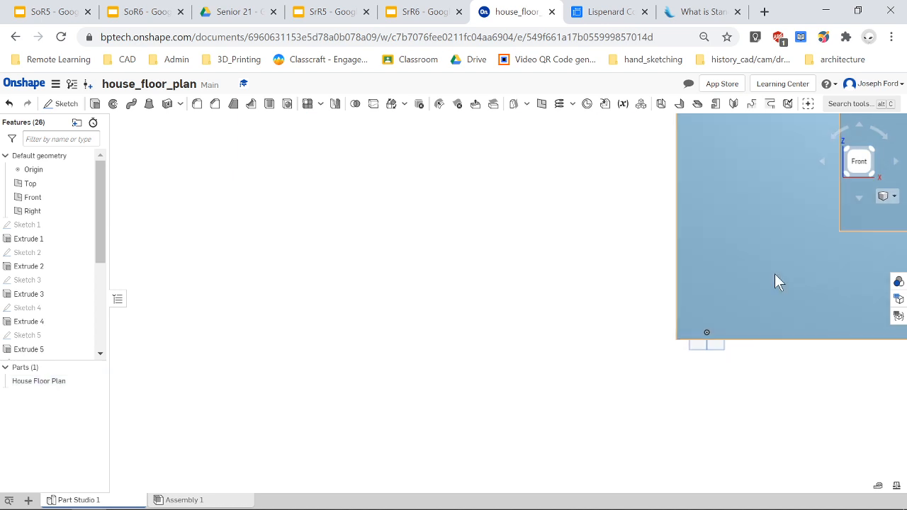
{"action": "scroll", "coordinate": [827, 224], "scroll_direction": "up", "scroll_amount": 3}
{"action": "right_click_drag", "start_coordinate": [786, 358], "coordinate": [727, 458]}
{"action": "scroll", "coordinate": [755, 357], "scroll_direction": "down", "scroll_amount": 4}
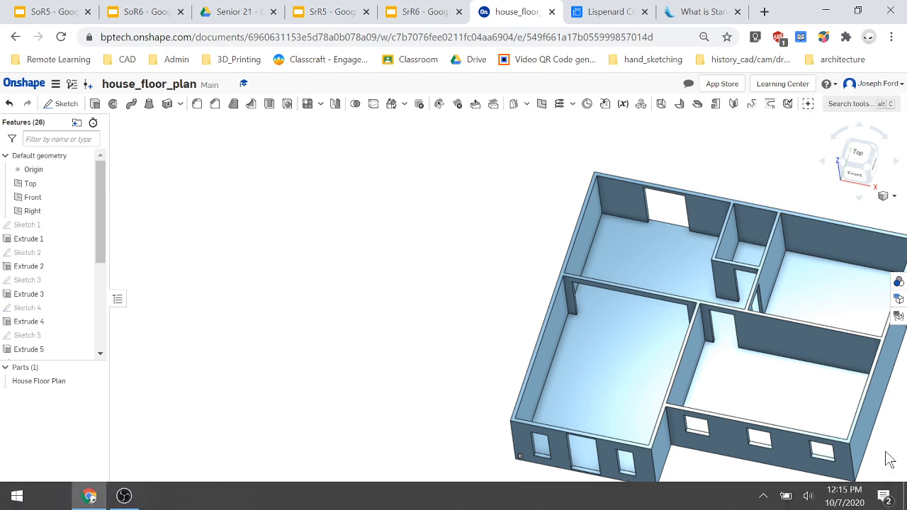
Measure the length of the left exterior wall and the distance between the left wall and a parallel interior wall.
{"action": "left_click", "coordinate": [878, 487]}
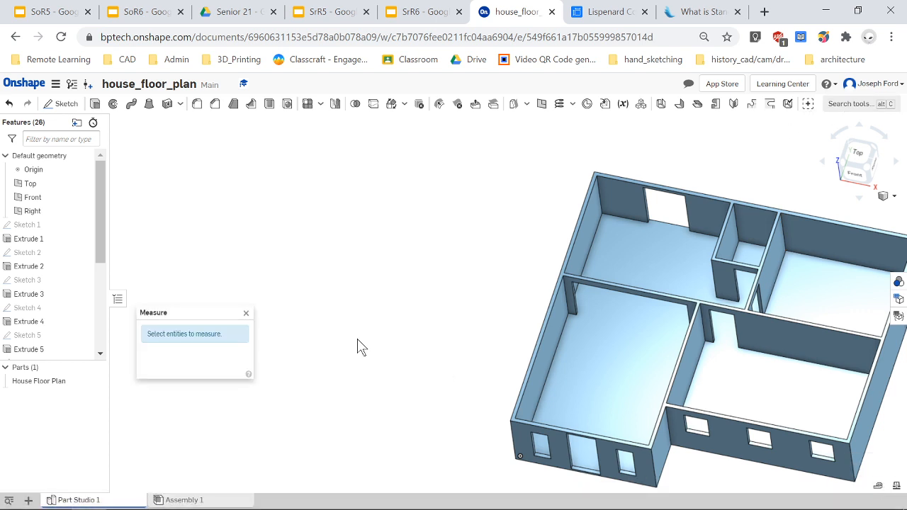
{"action": "left_click", "coordinate": [547, 371]}
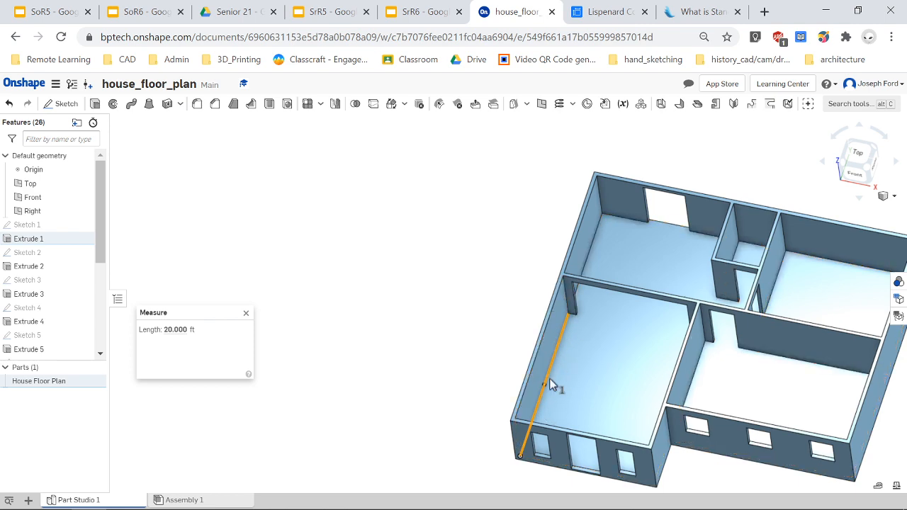
{"action": "right_click_drag", "start_coordinate": [550, 383], "coordinate": [628, 392]}
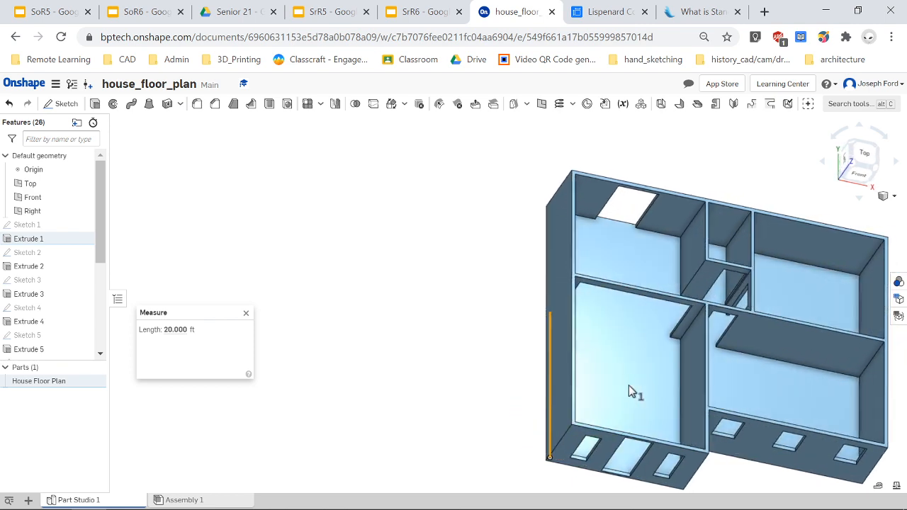
{"action": "left_click", "coordinate": [681, 391]}
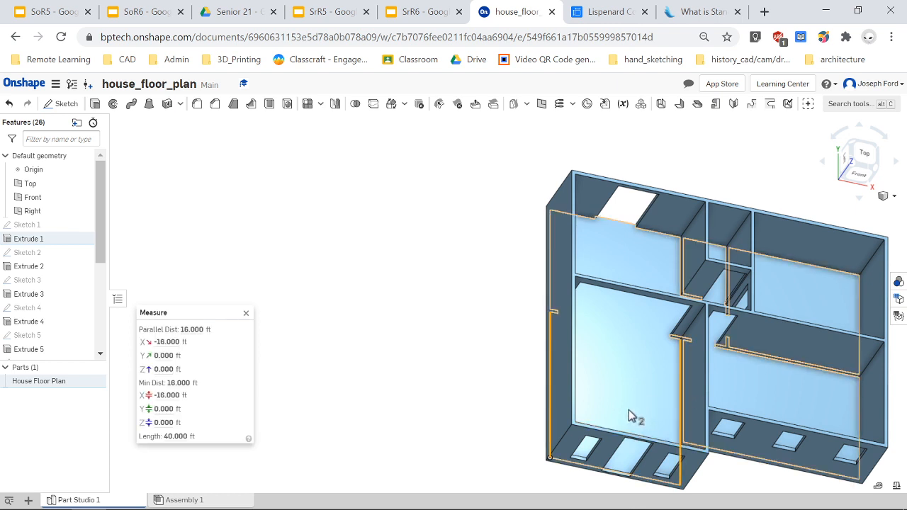
{"action": "right_click_drag", "start_coordinate": [628, 417], "coordinate": [619, 417]}
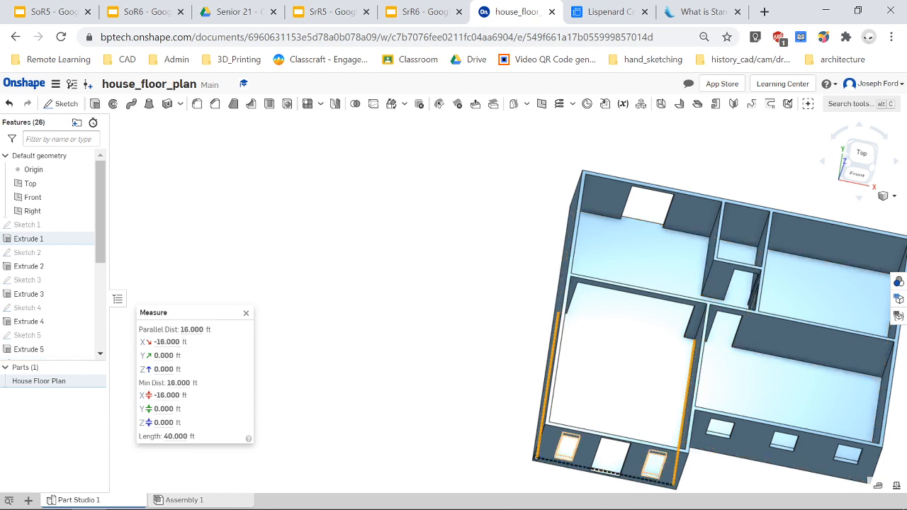
{"action": "mouse_move", "coordinate": [192, 331]}
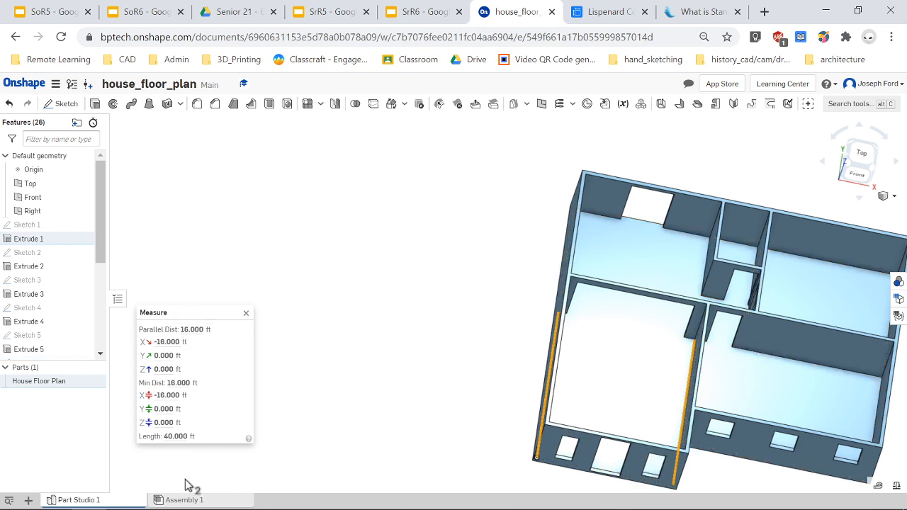
{"action": "right_click_drag", "start_coordinate": [679, 407], "coordinate": [667, 408]}
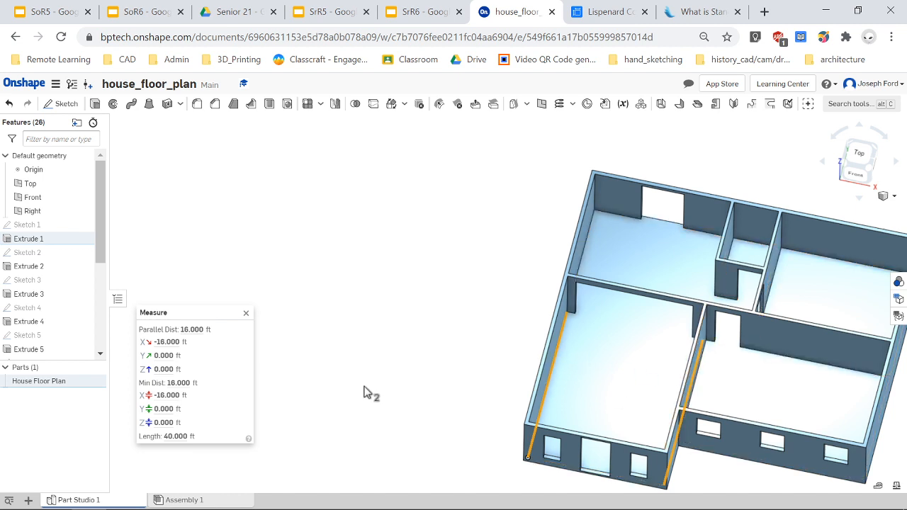
{"action": "left_click", "coordinate": [244, 314]}
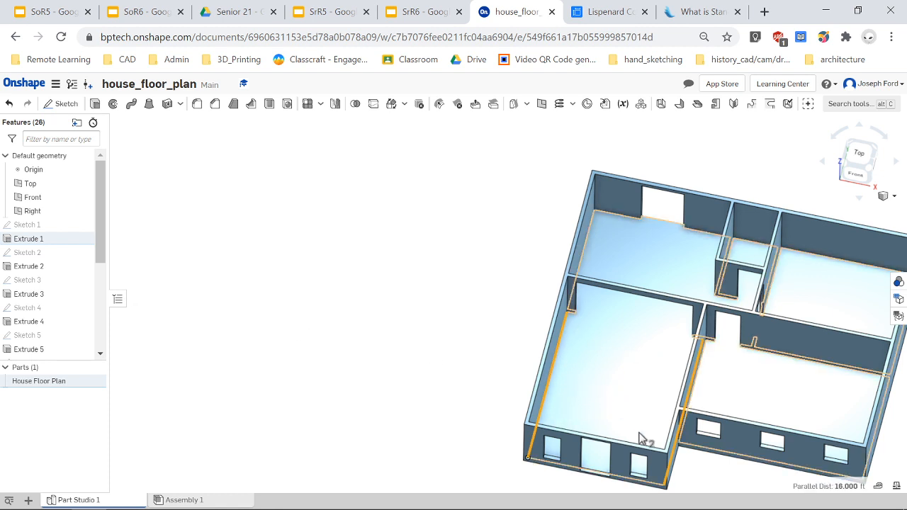
Hide the House Floor Plan part and switch to the Front view.
{"action": "mouse_move", "coordinate": [638, 431]}
{"action": "right_mouse_down"}
{"action": "mouse_move", "coordinate": [636, 424]}
{"action": "mouse_move", "coordinate": [628, 431]}
{"action": "right_mouse_up"}
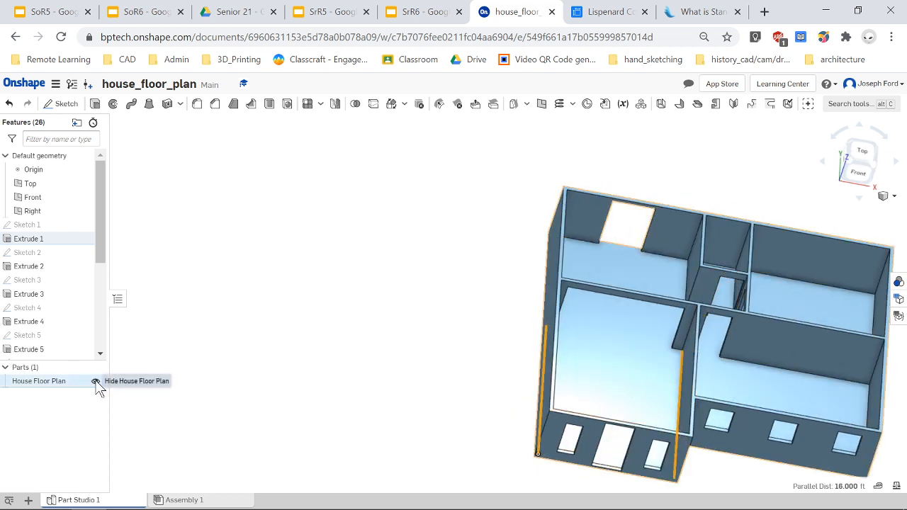
{"action": "left_click", "coordinate": [96, 382]}
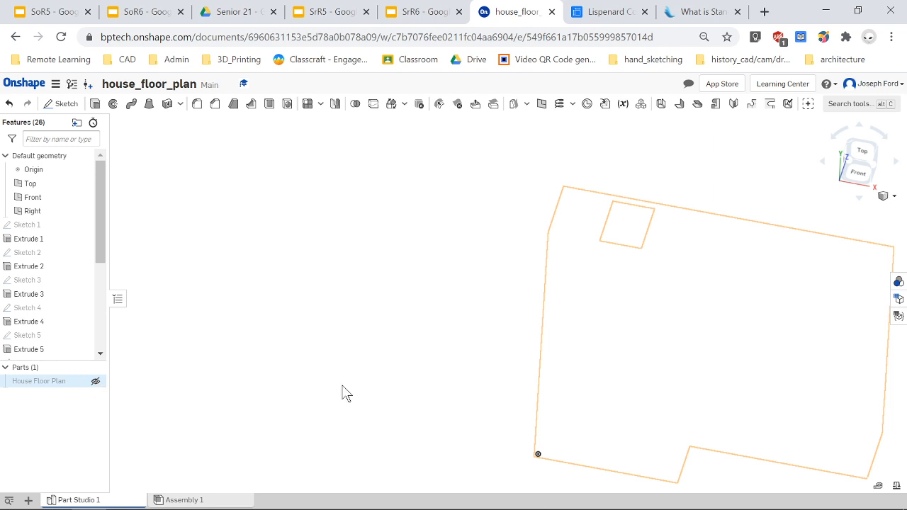
{"action": "left_click", "coordinate": [859, 172]}
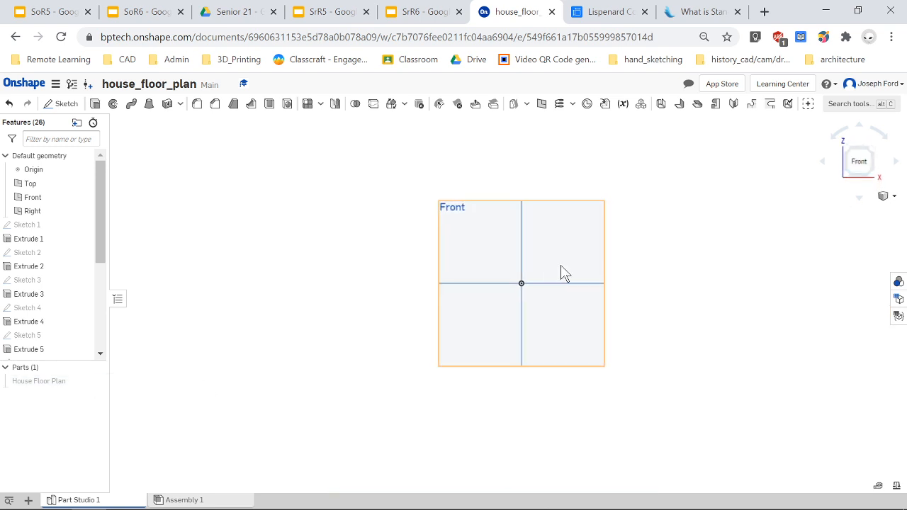
Switch to the Lispenard Corner Sectional page on dimensions.com and open the Categories menu.
{"action": "left_click", "coordinate": [599, 10]}
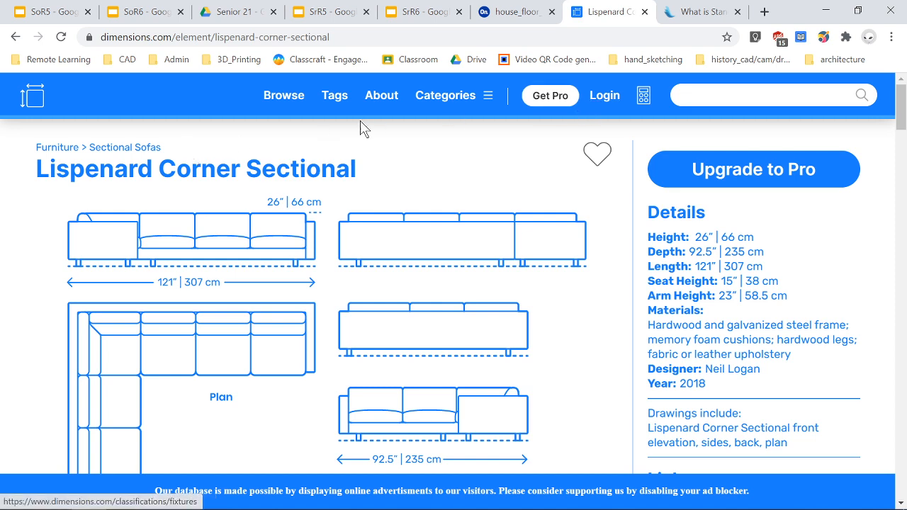
{"action": "left_click", "coordinate": [445, 99]}
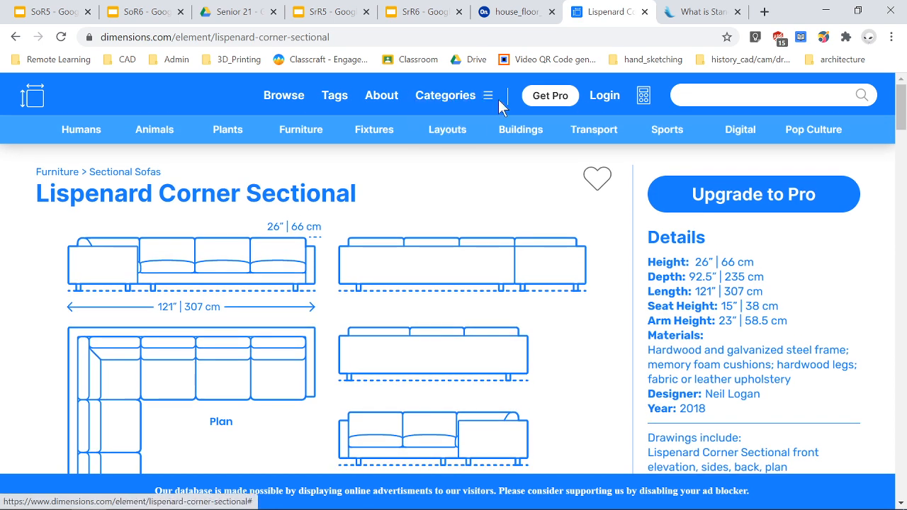
Open the Plants category on dimensions.com and scroll through its page.
{"action": "left_click", "coordinate": [488, 103]}
{"action": "left_click", "coordinate": [459, 102]}
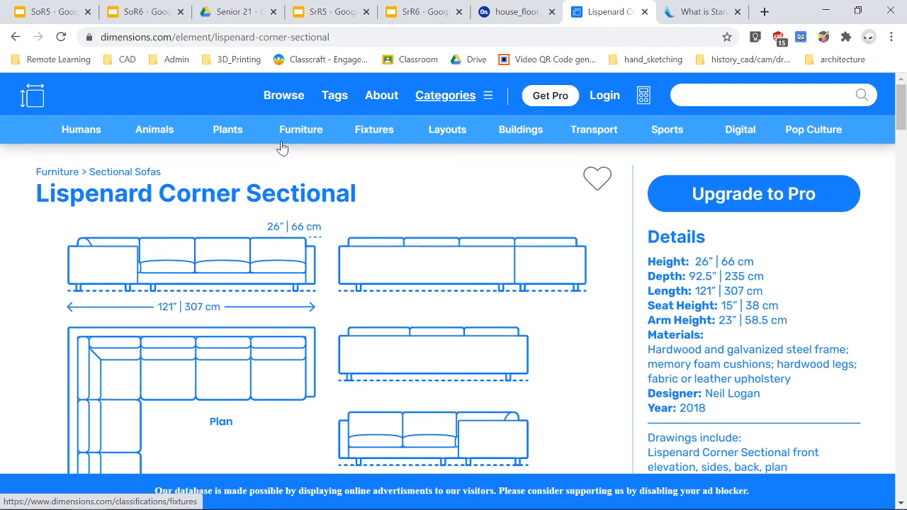
{"action": "left_click", "coordinate": [236, 132]}
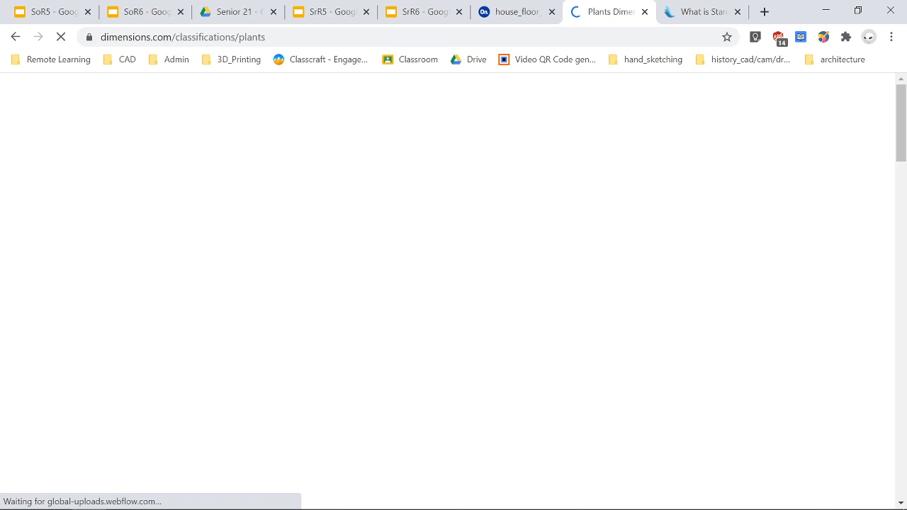
{"action": "scroll", "coordinate": [361, 277], "scroll_direction": "down", "scroll_amount": 3}
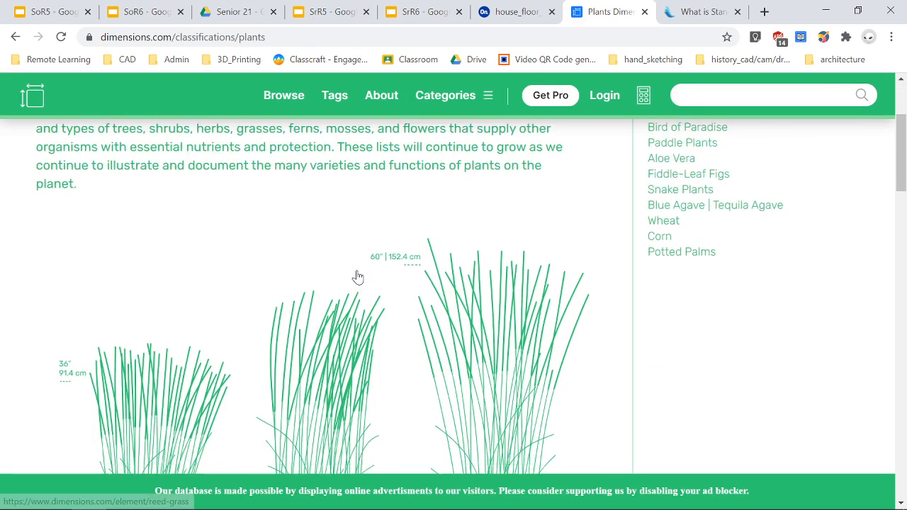
{"action": "scroll", "coordinate": [506, 219], "scroll_direction": "down", "scroll_amount": 4}
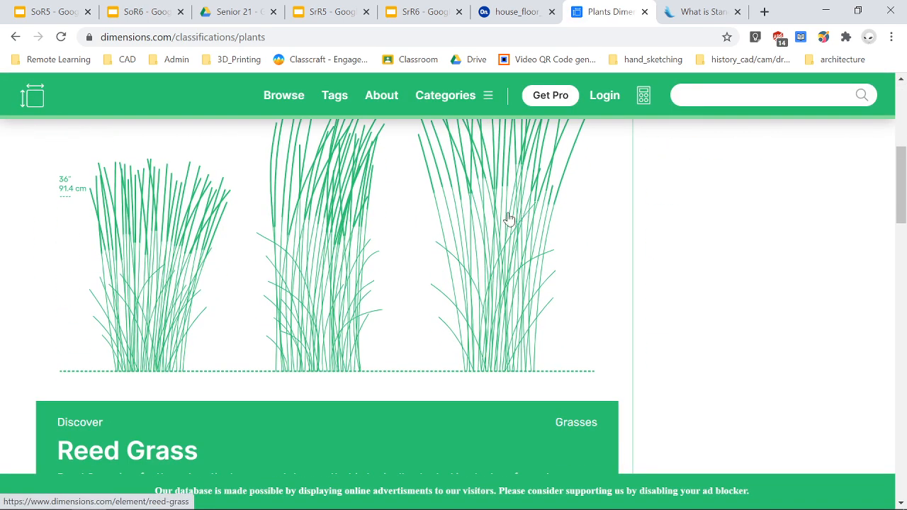
{"action": "scroll", "coordinate": [305, 319], "scroll_direction": "down", "scroll_amount": 2}
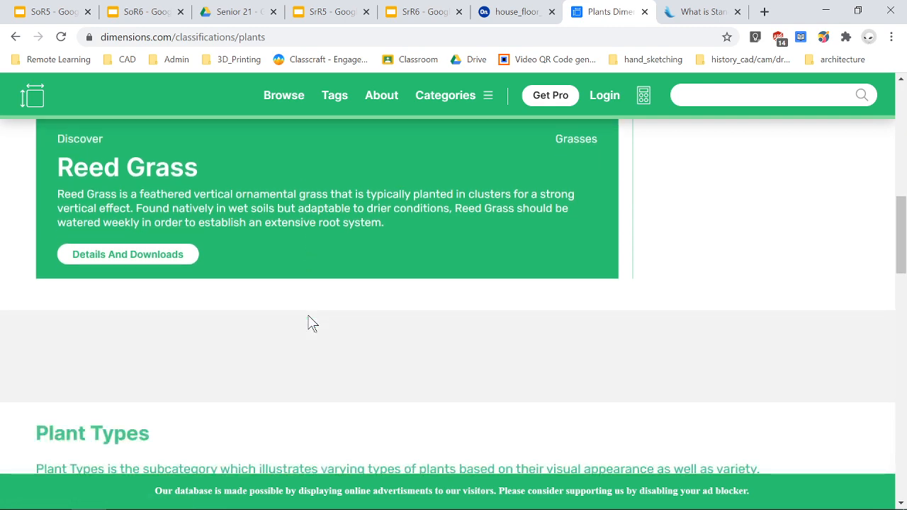
{"action": "scroll", "coordinate": [312, 315], "scroll_direction": "up", "scroll_amount": 9}
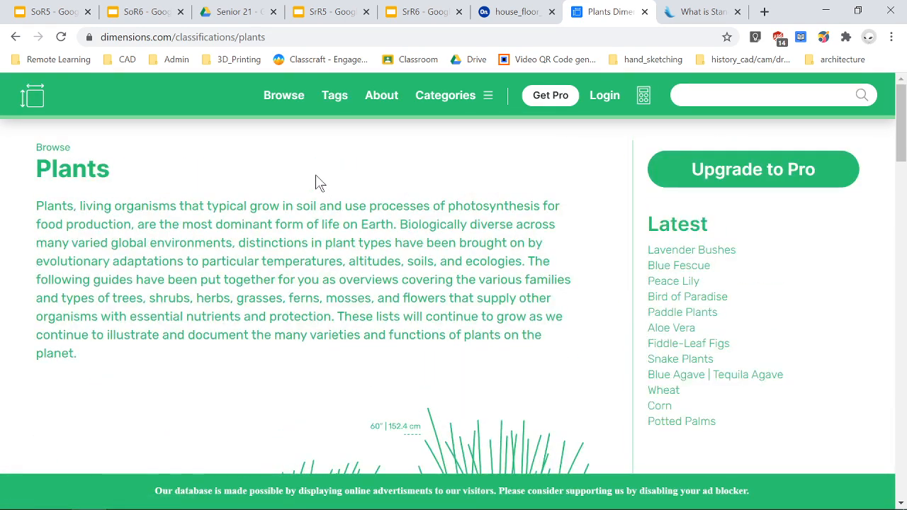
Switch to the Furniture category and open the Sectional Sofas collection.
{"action": "left_click", "coordinate": [492, 105]}
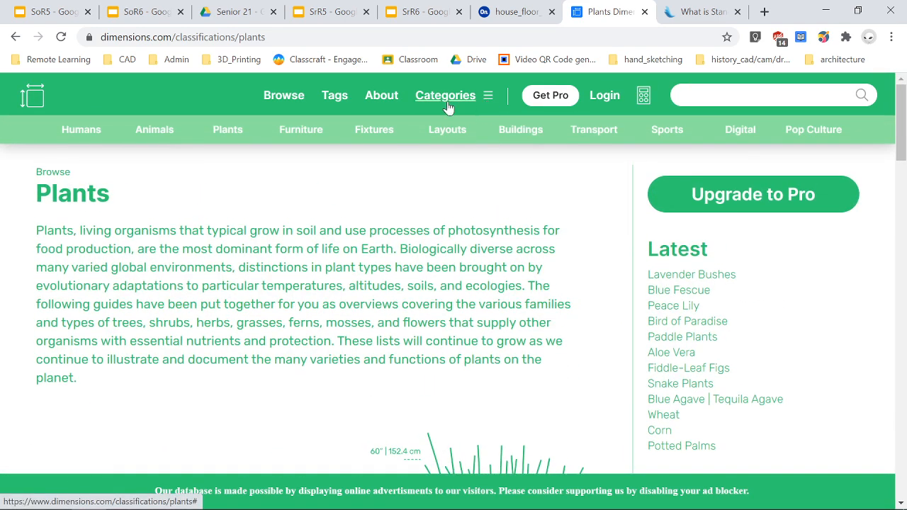
{"action": "left_click", "coordinate": [302, 141]}
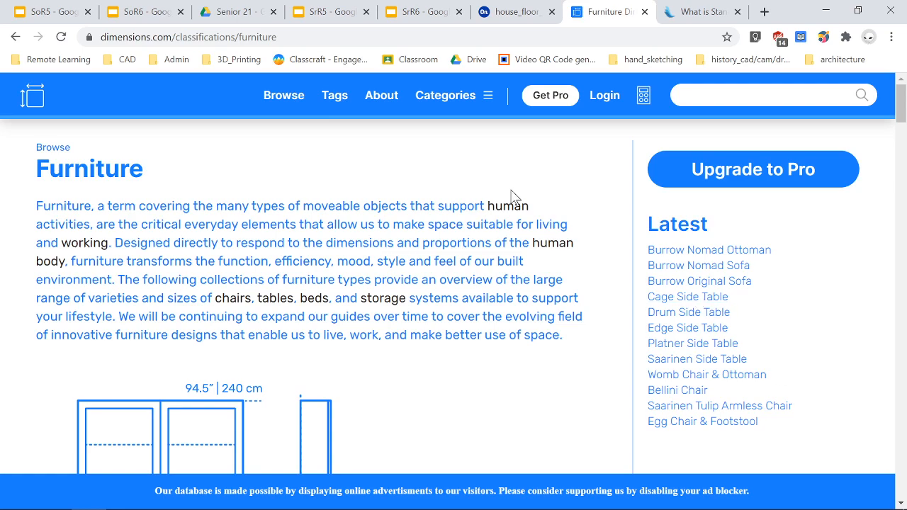
{"action": "scroll", "coordinate": [418, 230], "scroll_direction": "down", "scroll_amount": 10}
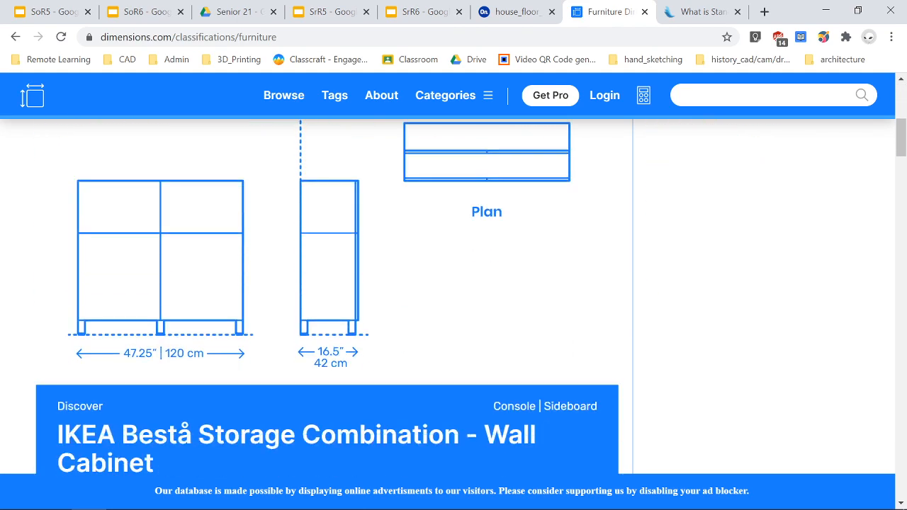
{"action": "scroll", "coordinate": [420, 231], "scroll_direction": "down", "scroll_amount": 4}
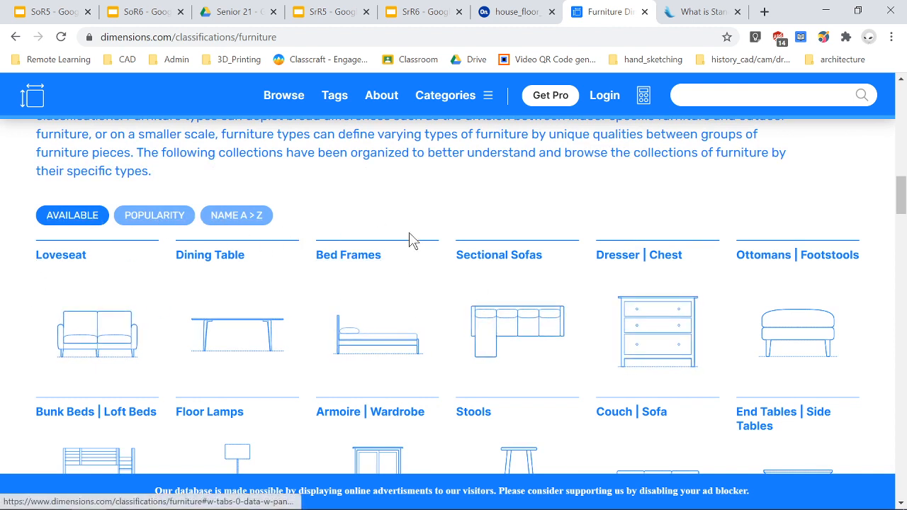
{"action": "left_click", "coordinate": [515, 338]}
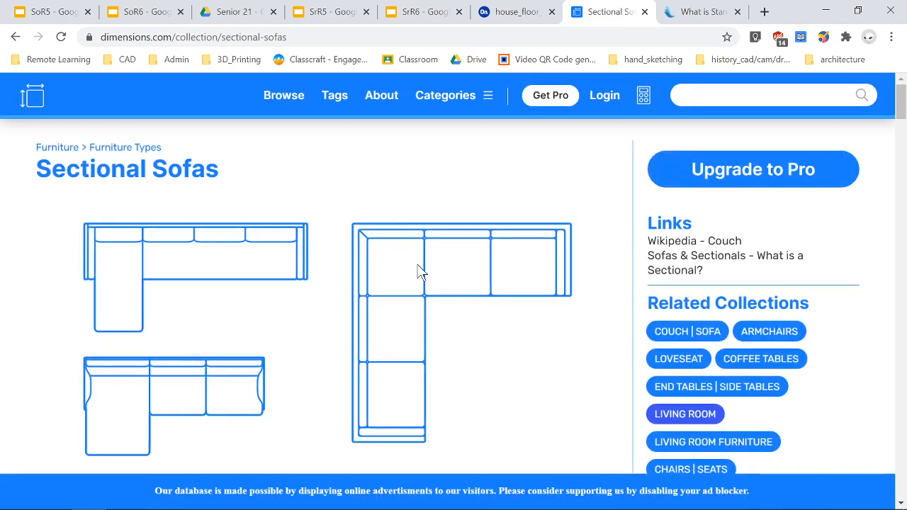
Browse the Sectional Sofas collection for a sofa model to use.
{"action": "scroll", "coordinate": [500, 285], "scroll_direction": "down", "scroll_amount": 15}
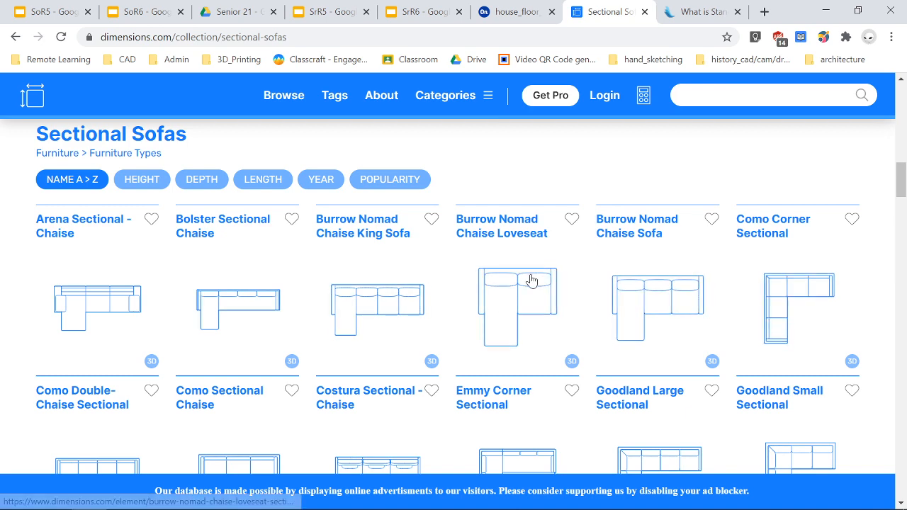
{"action": "scroll", "coordinate": [516, 276], "scroll_direction": "down", "scroll_amount": 1}
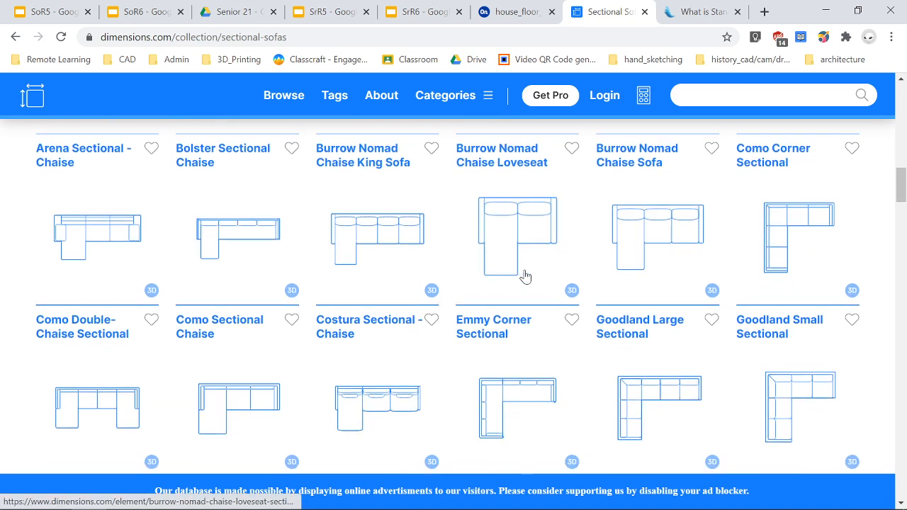
{"action": "scroll", "coordinate": [526, 268], "scroll_direction": "down", "scroll_amount": 1}
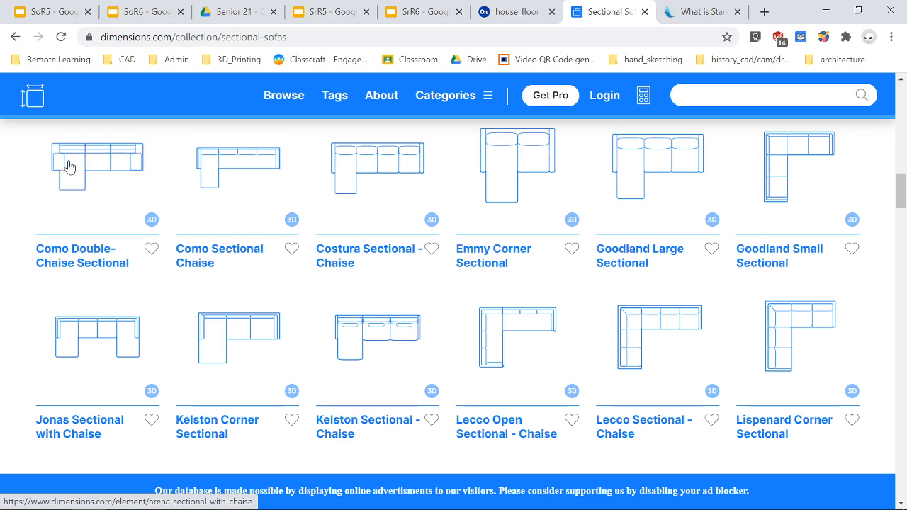
{"action": "scroll", "coordinate": [205, 202], "scroll_direction": "down", "scroll_amount": 3}
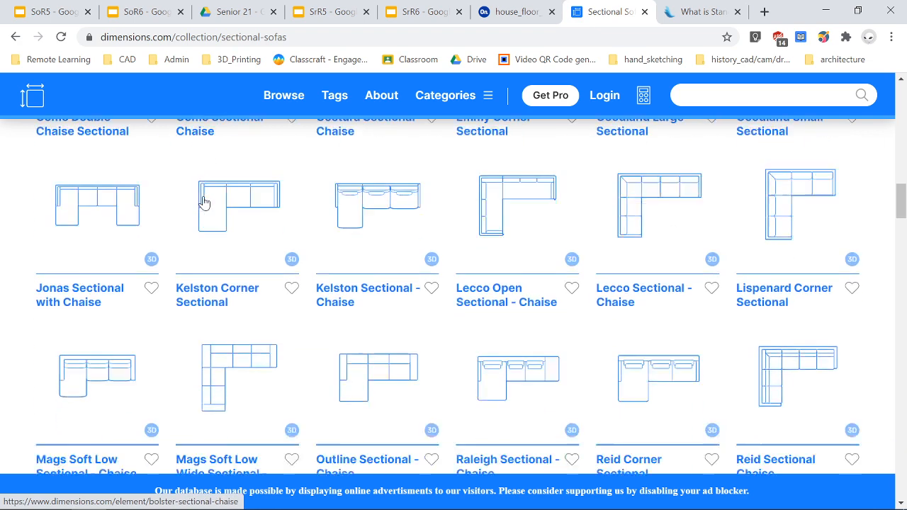
{"action": "scroll", "coordinate": [204, 202], "scroll_direction": "down", "scroll_amount": 2}
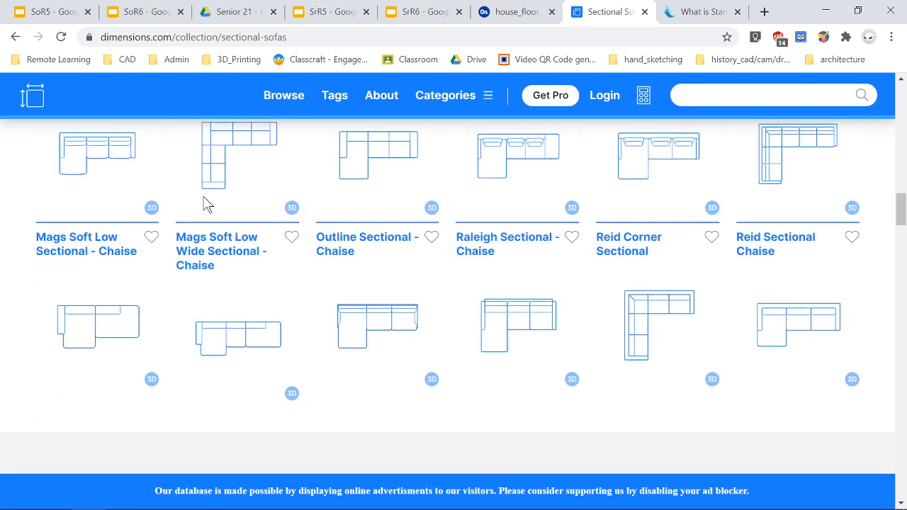
{"action": "scroll", "coordinate": [204, 203], "scroll_direction": "down", "scroll_amount": 1}
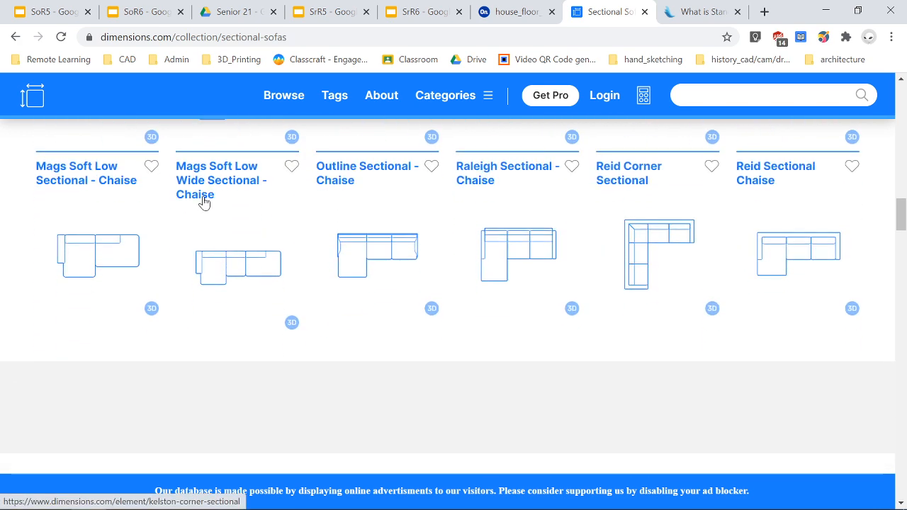
{"action": "scroll", "coordinate": [205, 202], "scroll_direction": "up", "scroll_amount": 4}
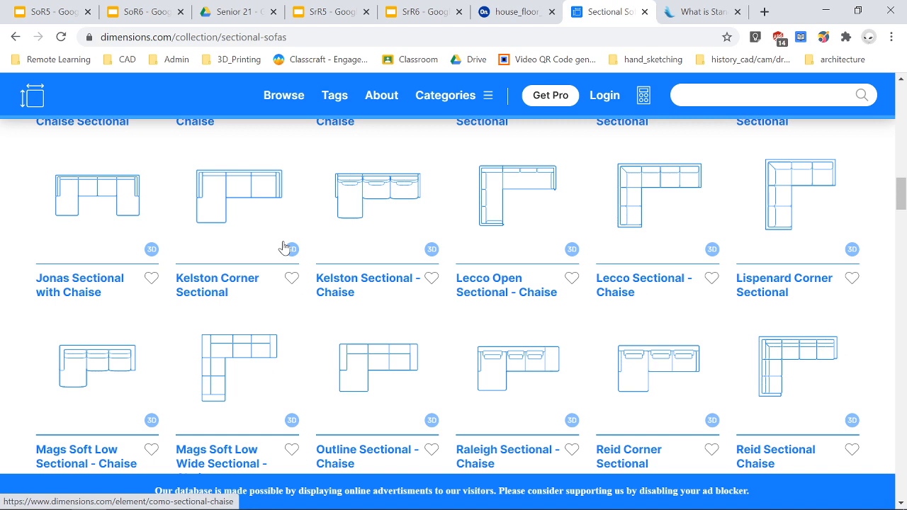
{"action": "scroll", "coordinate": [284, 246], "scroll_direction": "up", "scroll_amount": 3}
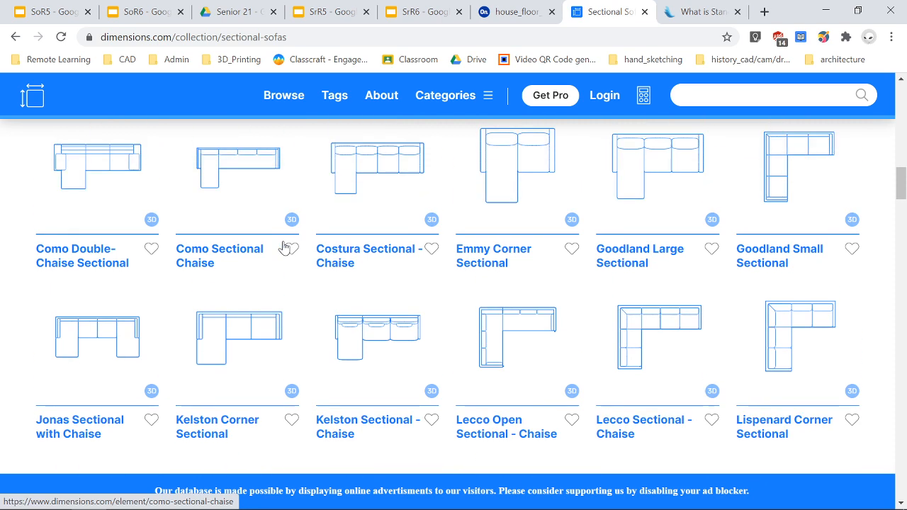
{"action": "scroll", "coordinate": [283, 248], "scroll_direction": "up", "scroll_amount": 1}
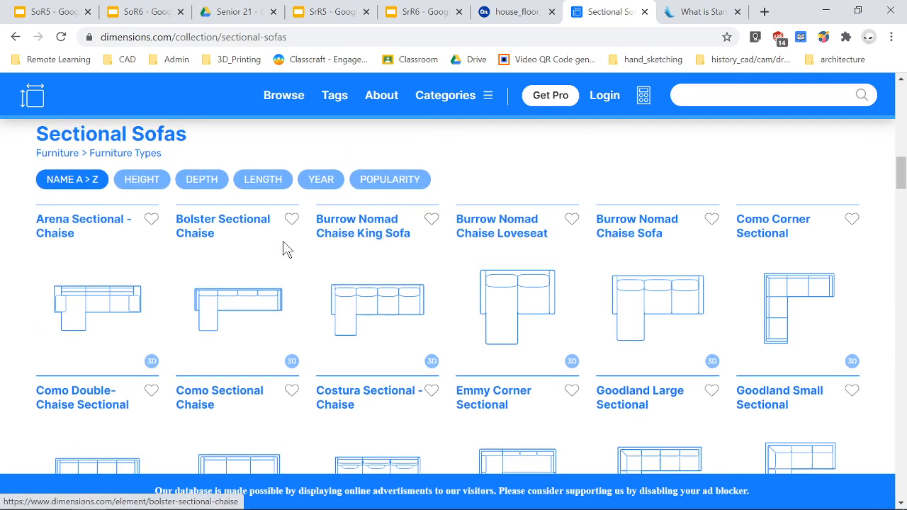
{"action": "scroll", "coordinate": [283, 248], "scroll_direction": "down", "scroll_amount": 1}
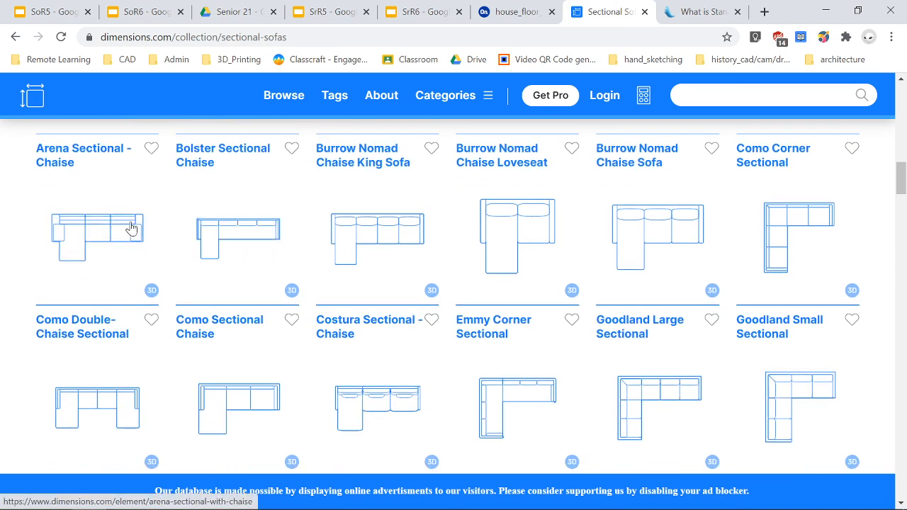
Open the Arena Sectional with Chaise page and review its dimensions.
{"action": "left_click", "coordinate": [88, 233]}
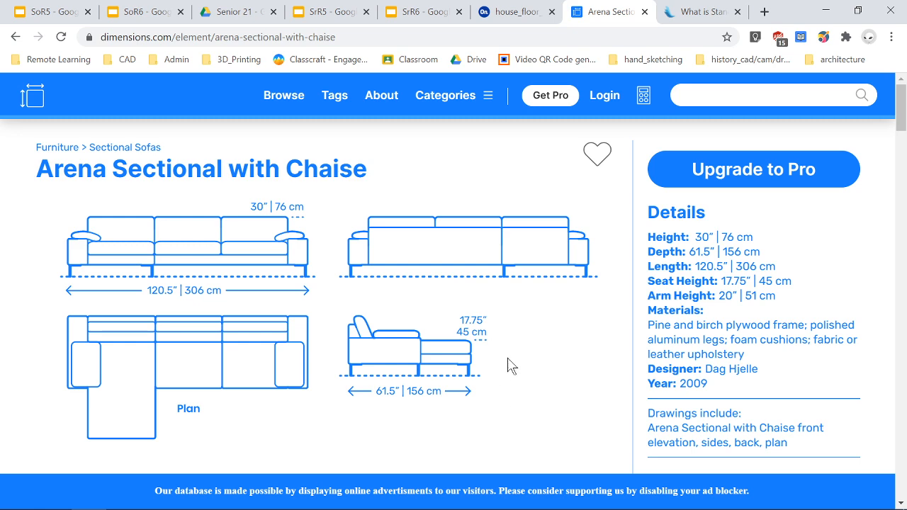
{"action": "scroll", "coordinate": [523, 349], "scroll_direction": "down", "scroll_amount": 2}
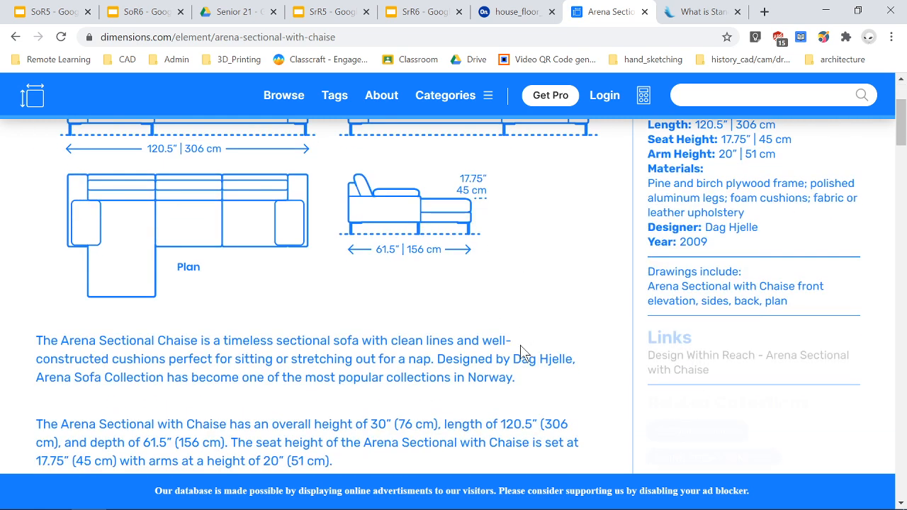
{"action": "scroll", "coordinate": [518, 353], "scroll_direction": "up", "scroll_amount": 2}
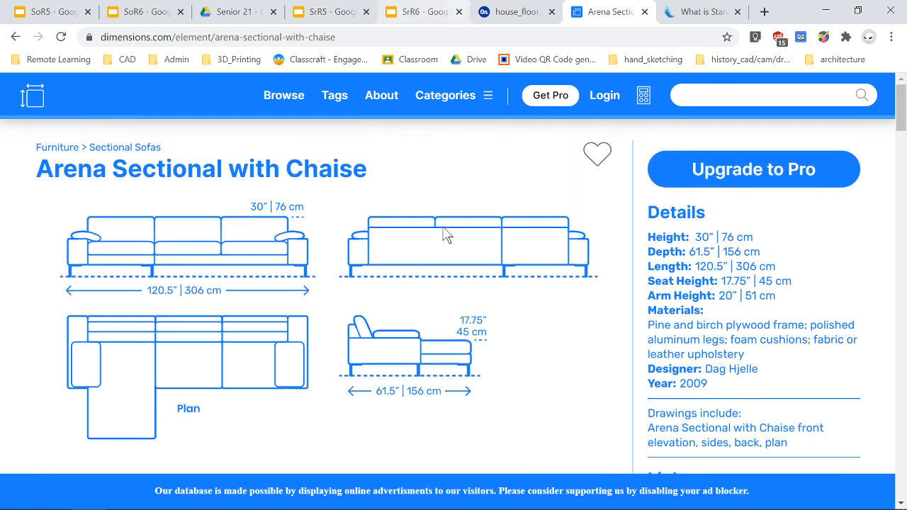
Arrange the Onshape window and the dimensions.com window side by side, widening the Onshape half.
{"action": "left_click_drag", "start_coordinate": [596, 4], "coordinate": [900, 221]}
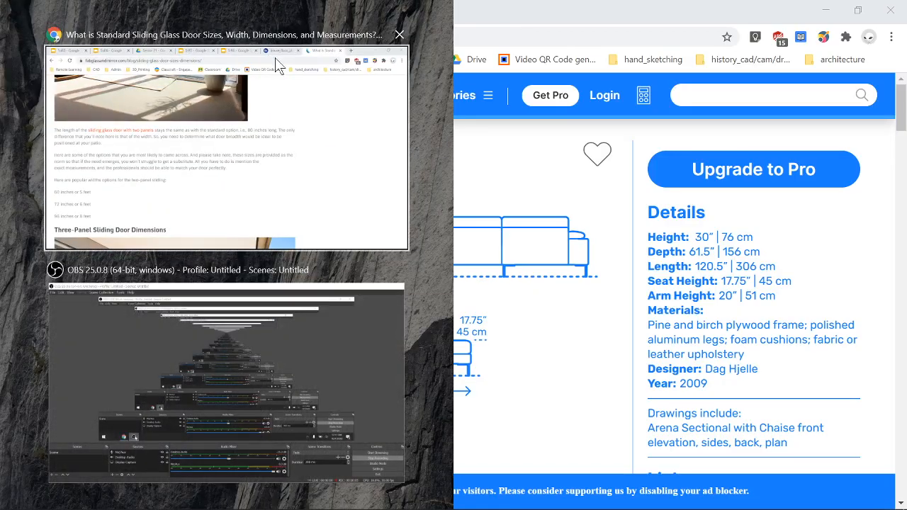
{"action": "left_click", "coordinate": [230, 96]}
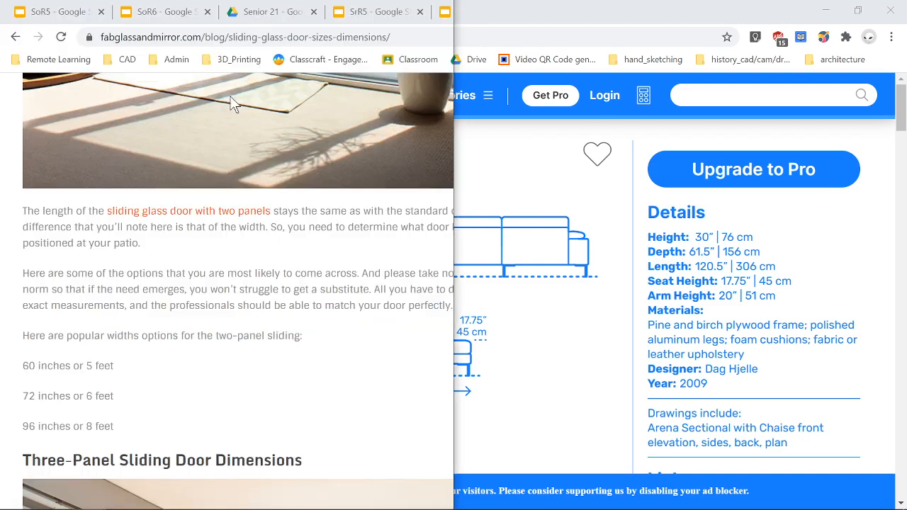
{"action": "scroll", "coordinate": [226, 284], "scroll_direction": "down", "scroll_amount": 3}
{"action": "left_click", "coordinate": [226, 12]}
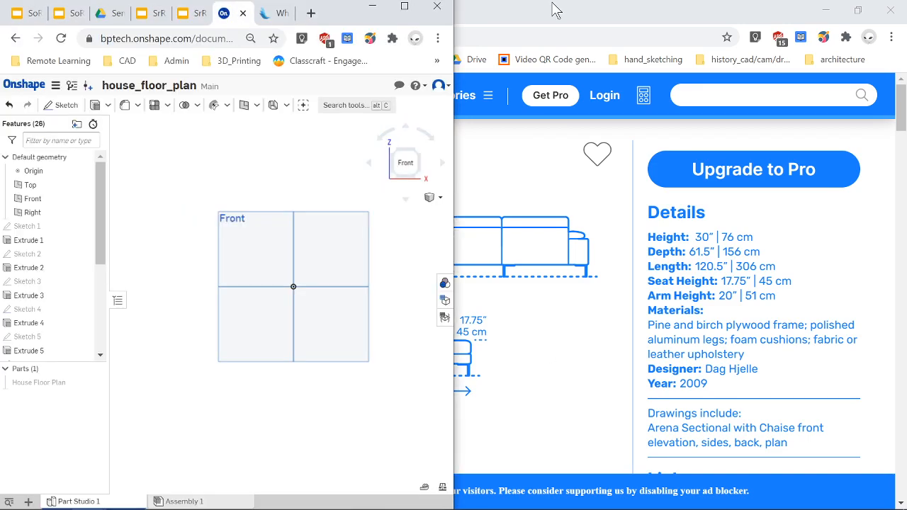
{"action": "left_click_drag", "start_coordinate": [530, 8], "coordinate": [906, 269]}
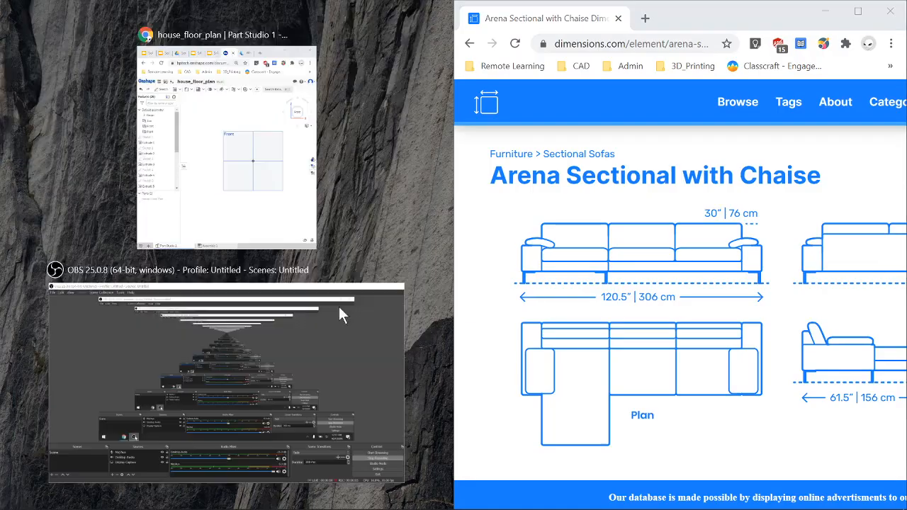
{"action": "left_click", "coordinate": [217, 196]}
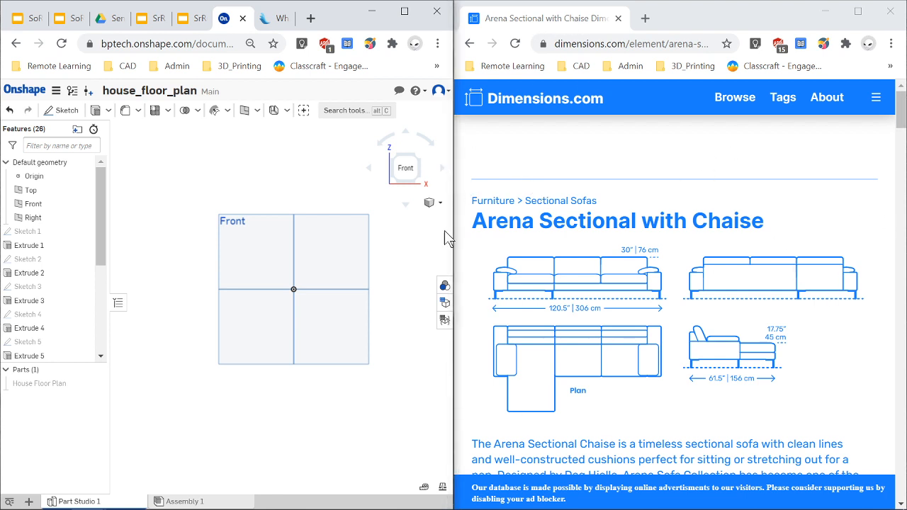
{"action": "left_click_drag", "start_coordinate": [453, 225], "coordinate": [515, 224]}
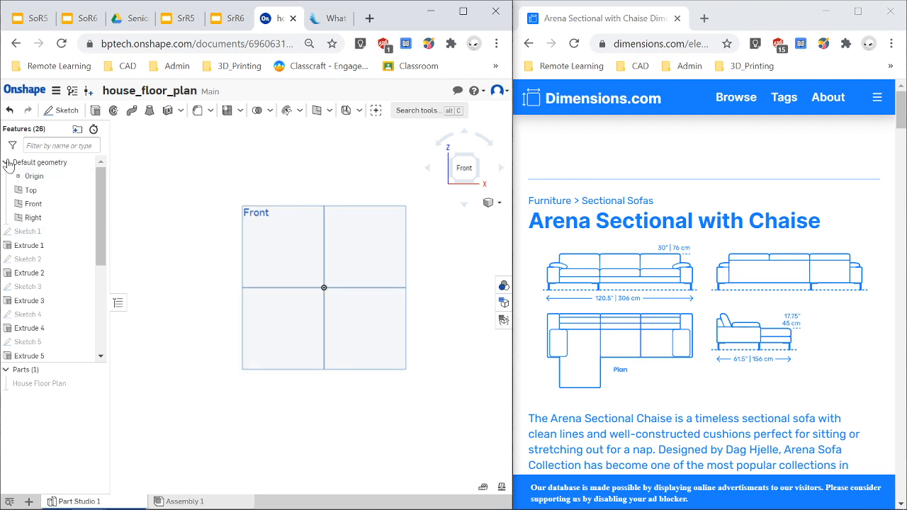
Start a new sketch on the Front plane and toggle the plane's display off and back on.
{"action": "scroll", "coordinate": [369, 269], "scroll_direction": "up", "scroll_amount": 2}
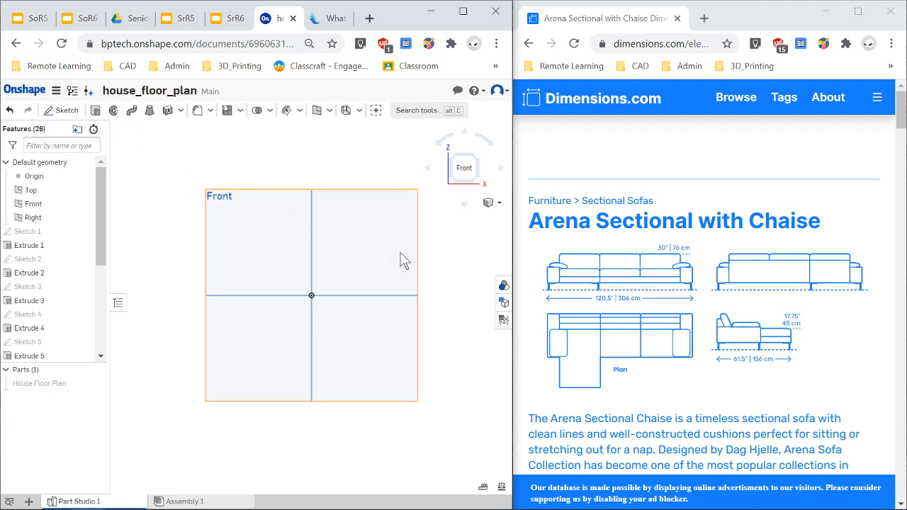
{"action": "key", "text": "shift+s"}
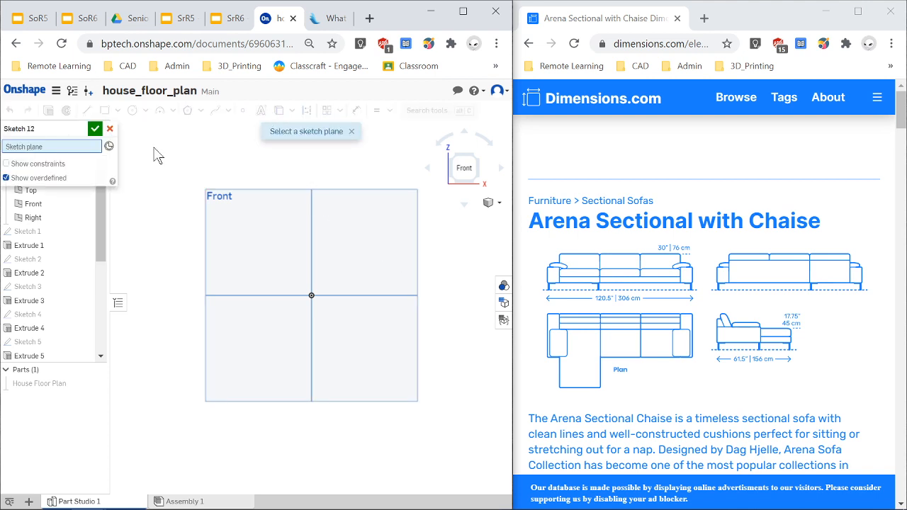
{"action": "left_click", "coordinate": [238, 229]}
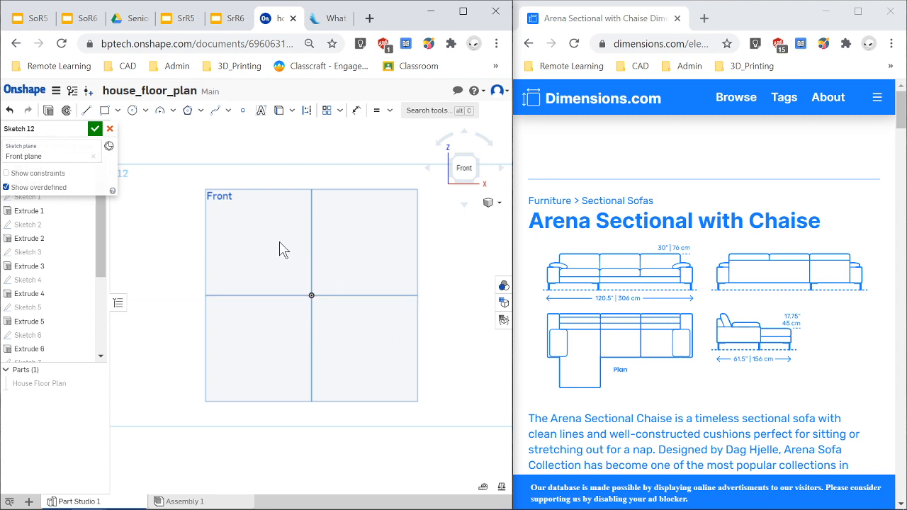
{"action": "key", "text": "p"}
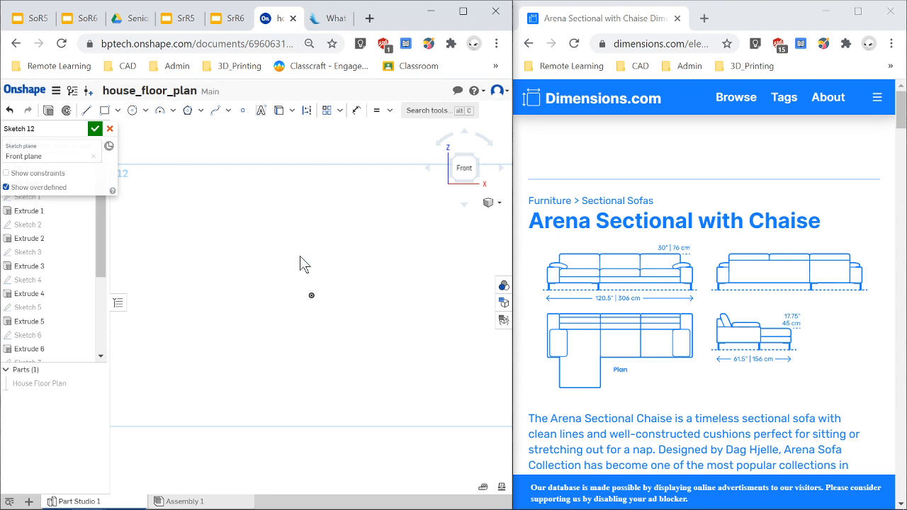
{"action": "key", "text": "p"}
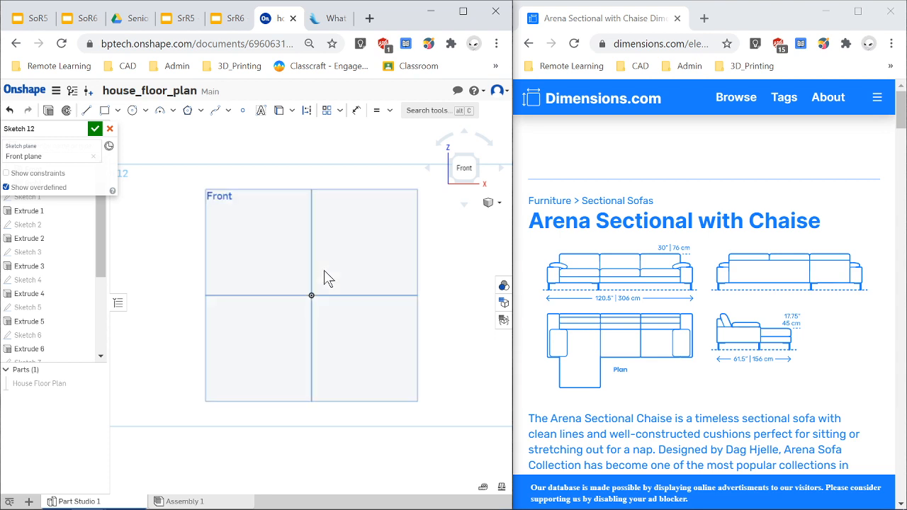
Sketch a corner rectangle from the origin, about 0.49 by 0.147 ft, on the Front plane.
{"action": "key", "text": "p"}
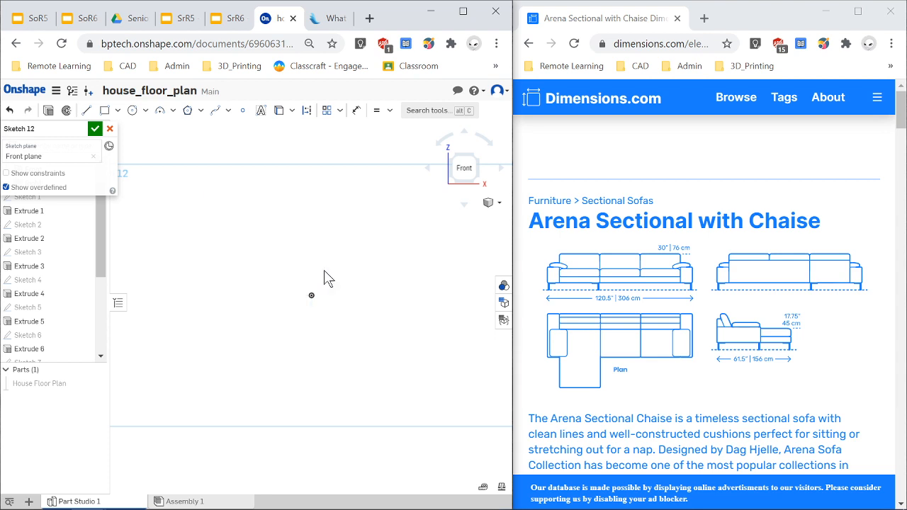
{"action": "key", "text": "p"}
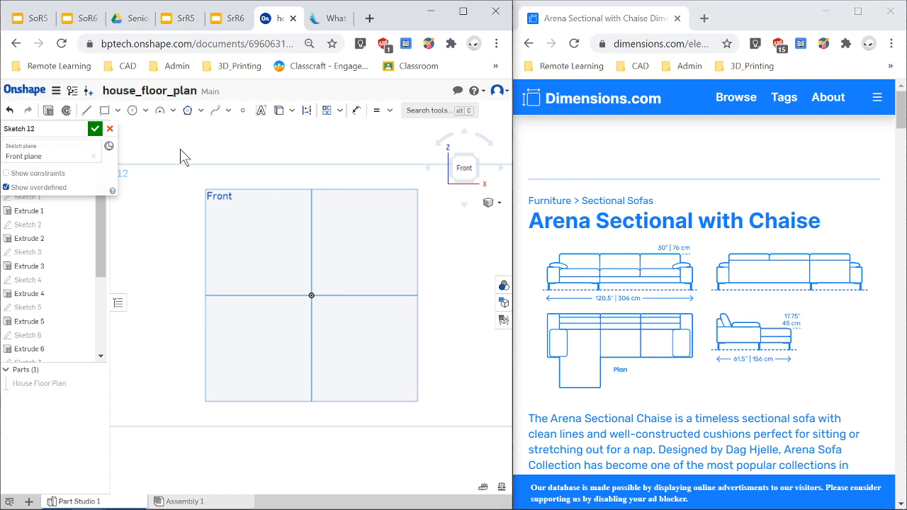
{"action": "left_click", "coordinate": [105, 110]}
{"action": "left_click", "coordinate": [208, 295]}
{"action": "left_click", "coordinate": [416, 233]}
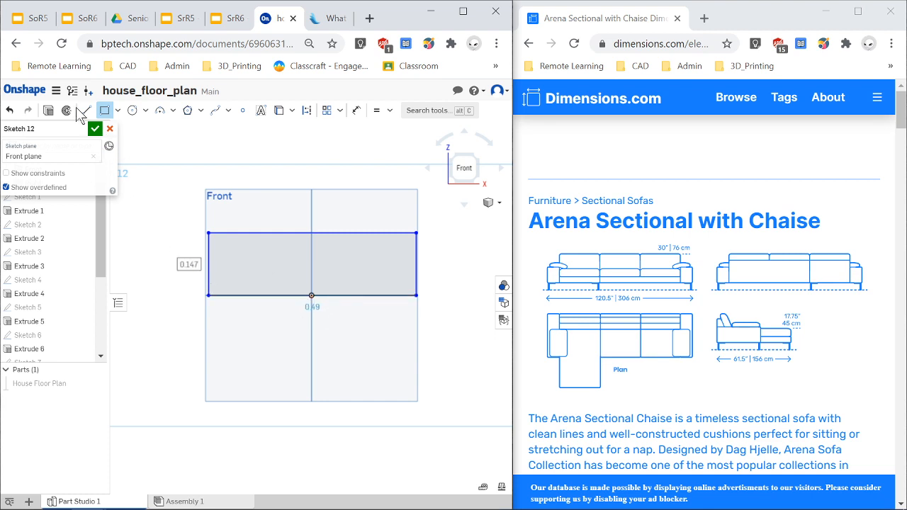
Change the workspace default length unit to Inch.
{"action": "left_click", "coordinate": [54, 95]}
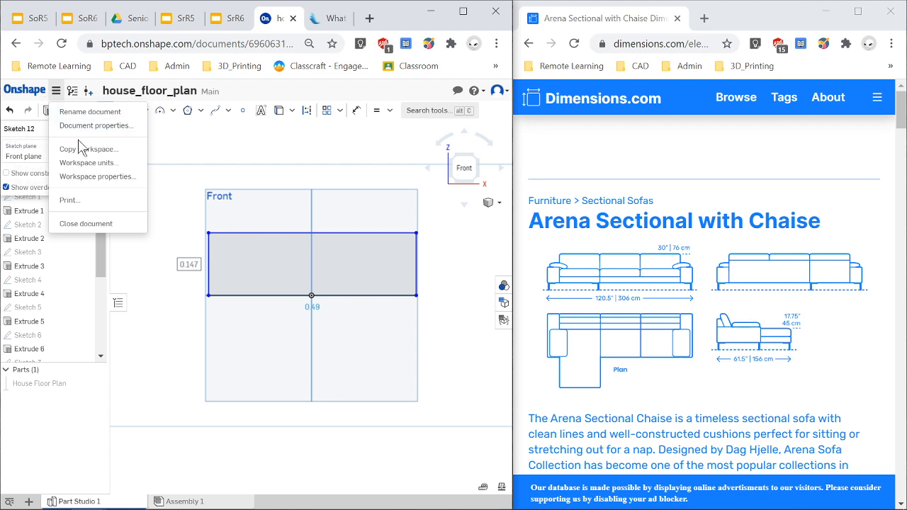
{"action": "left_click", "coordinate": [104, 171]}
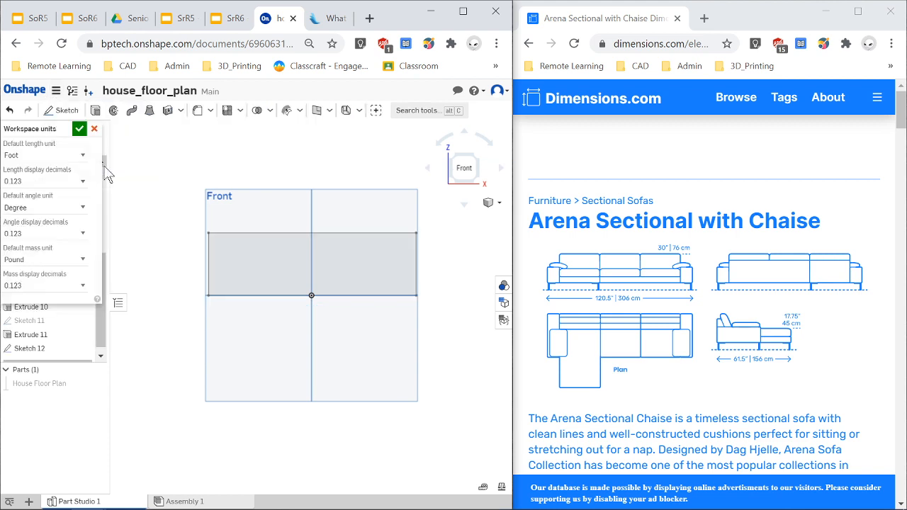
{"action": "left_click", "coordinate": [82, 153]}
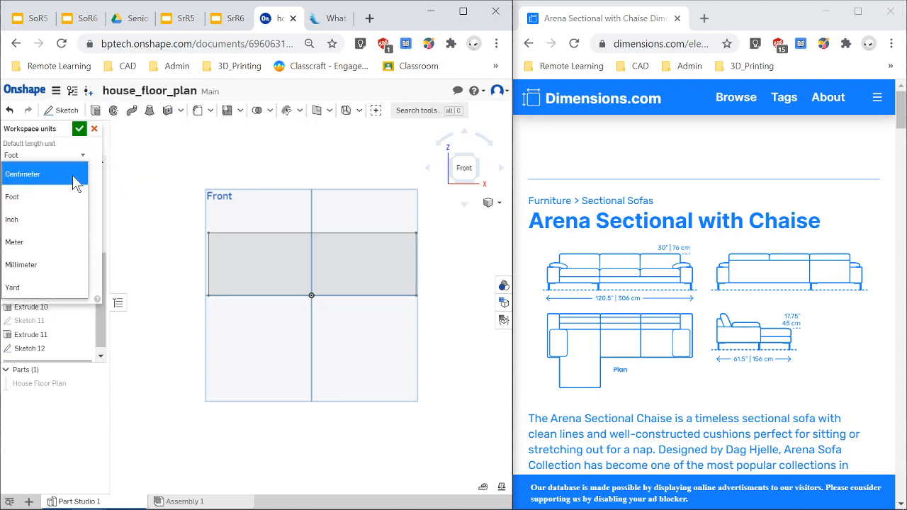
{"action": "left_click", "coordinate": [49, 217]}
{"action": "left_click", "coordinate": [79, 129]}
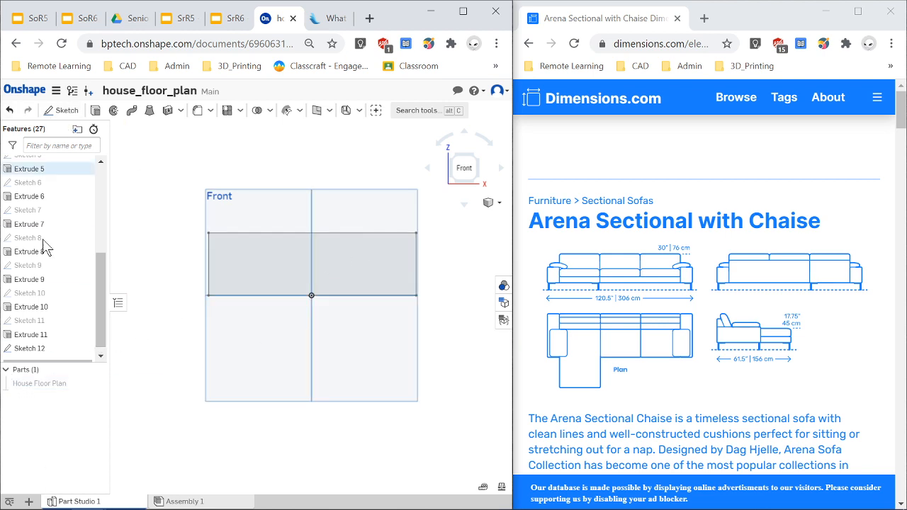
Edit Sketch 12 and dimension the rectangle's vertical edge to 30 in.
{"action": "scroll", "coordinate": [38, 336], "scroll_direction": "down", "scroll_amount": 1}
{"action": "right_click", "coordinate": [34, 342]}
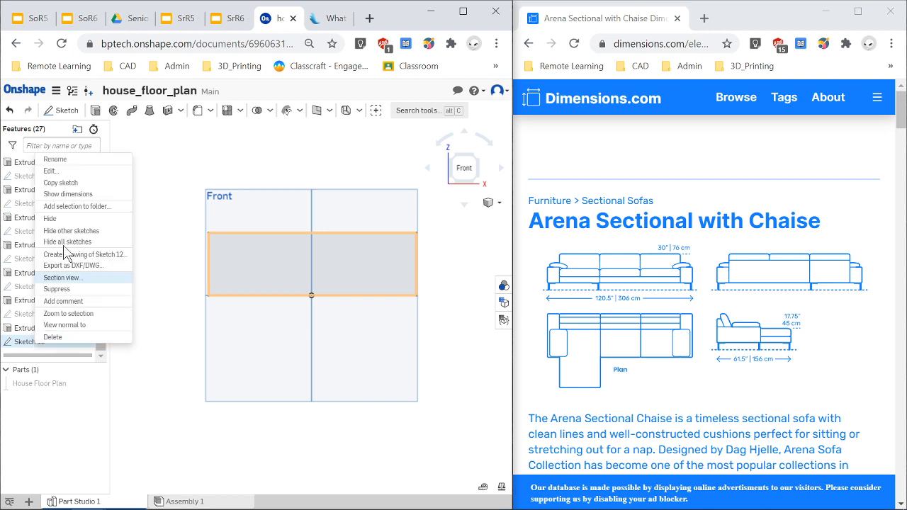
{"action": "left_click", "coordinate": [72, 172]}
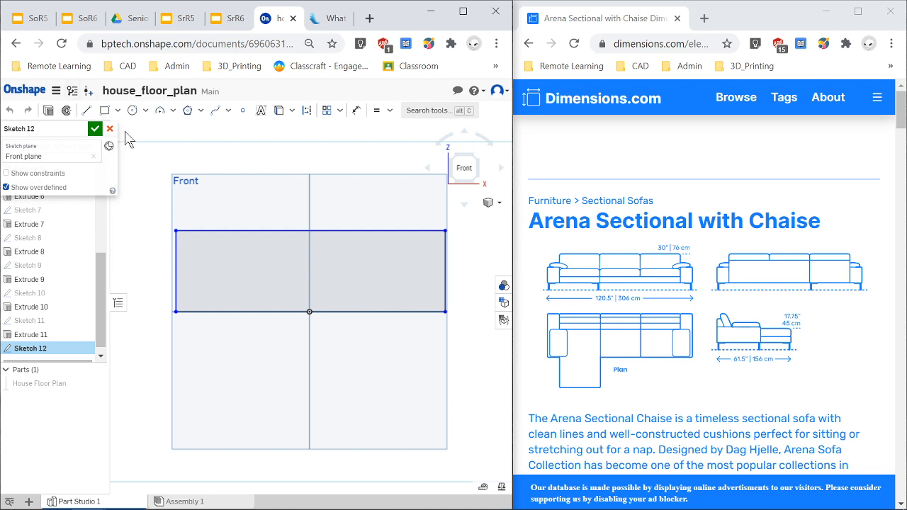
{"action": "key", "text": "d"}
{"action": "left_click", "coordinate": [175, 275]}
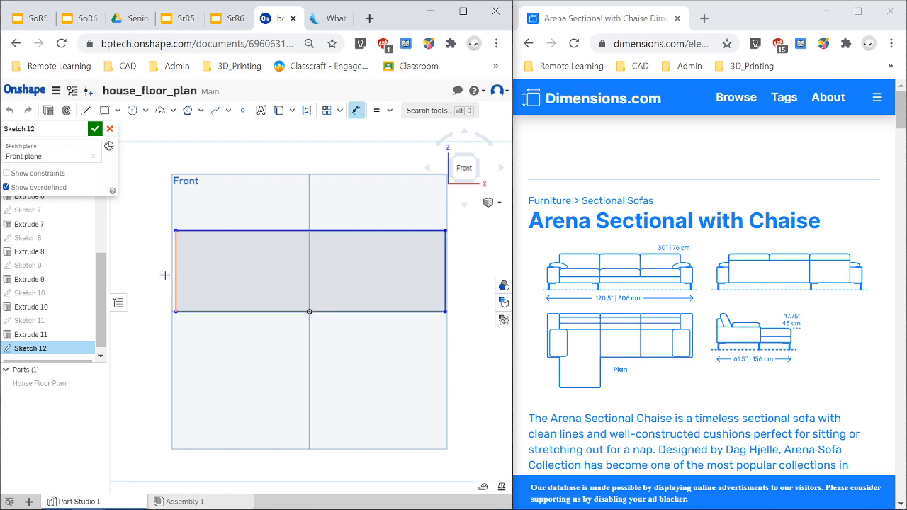
{"action": "left_click", "coordinate": [156, 275]}
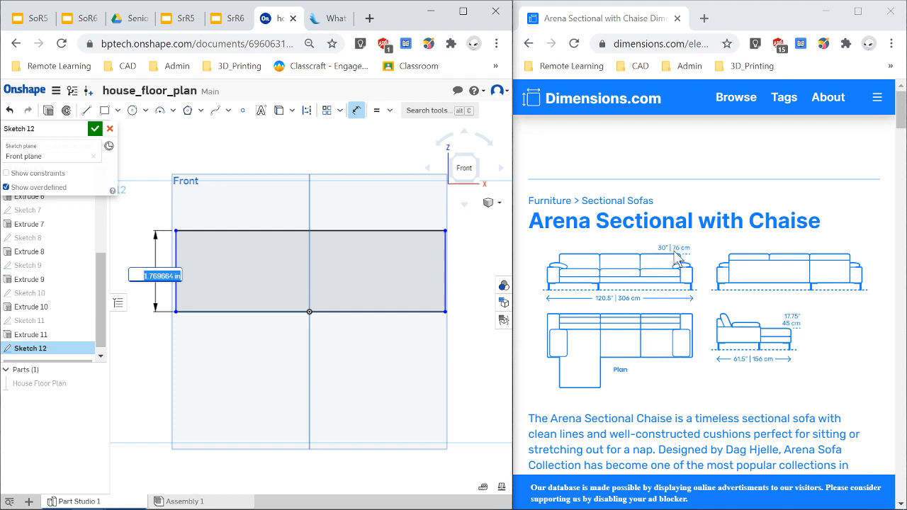
{"action": "type", "text": "30"}
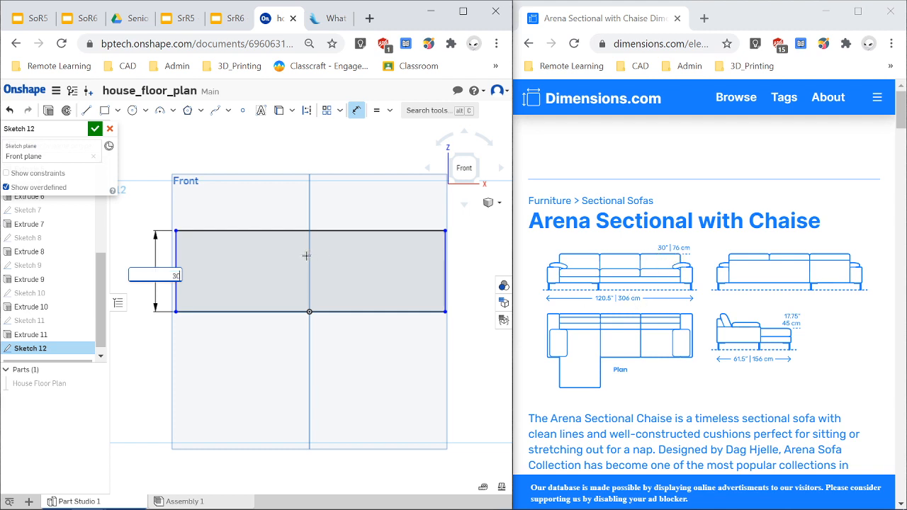
{"action": "key", "text": "Return"}
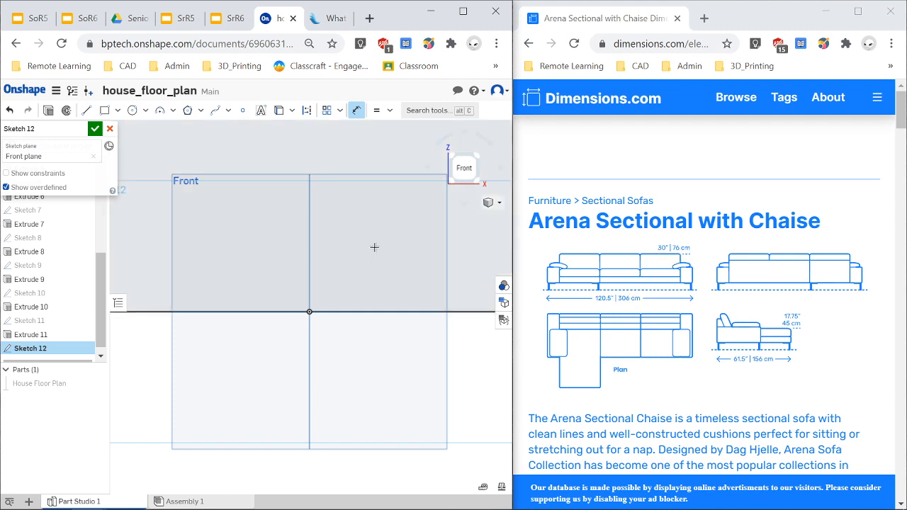
Dimension the rectangle's top edge to 120.5 in.
{"action": "scroll", "coordinate": [275, 228], "scroll_direction": "down", "scroll_amount": 10}
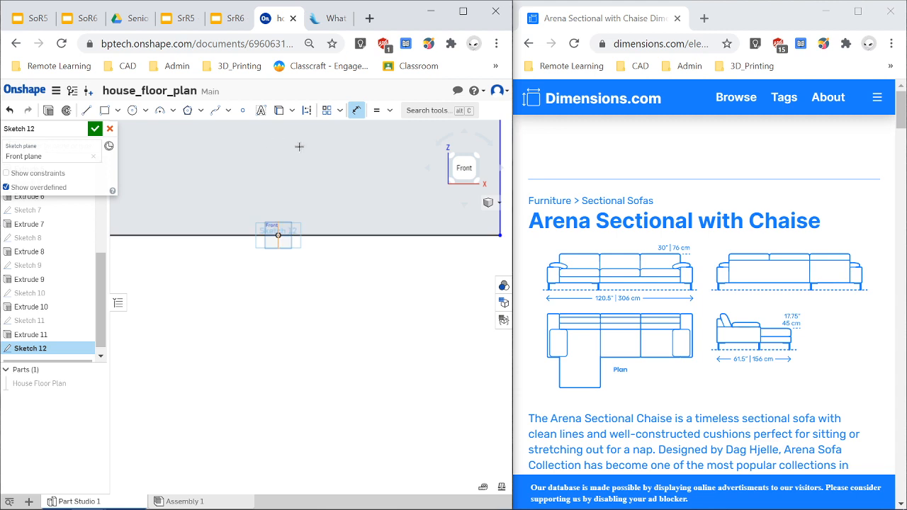
{"action": "left_click", "coordinate": [462, 168]}
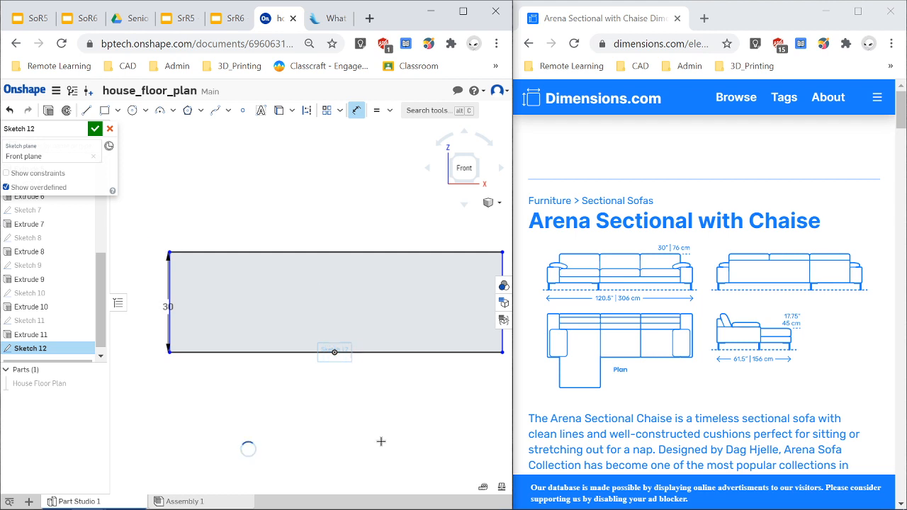
{"action": "scroll", "coordinate": [347, 252], "scroll_direction": "down", "scroll_amount": 1}
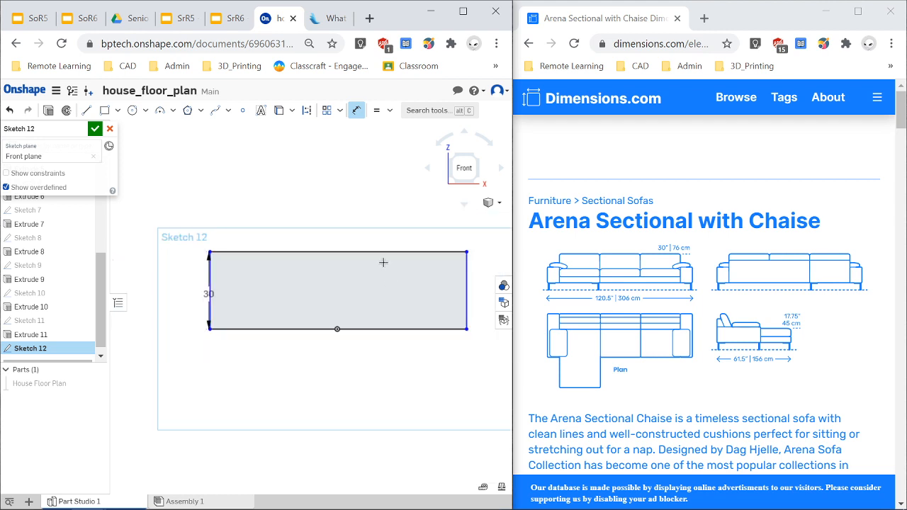
{"action": "left_click", "coordinate": [348, 253]}
{"action": "left_click", "coordinate": [348, 210]}
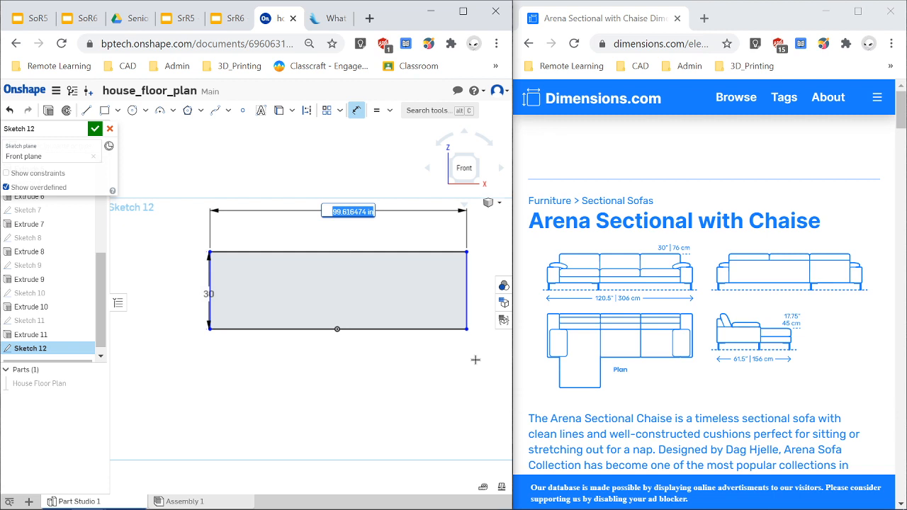
{"action": "type", "text": "120"}
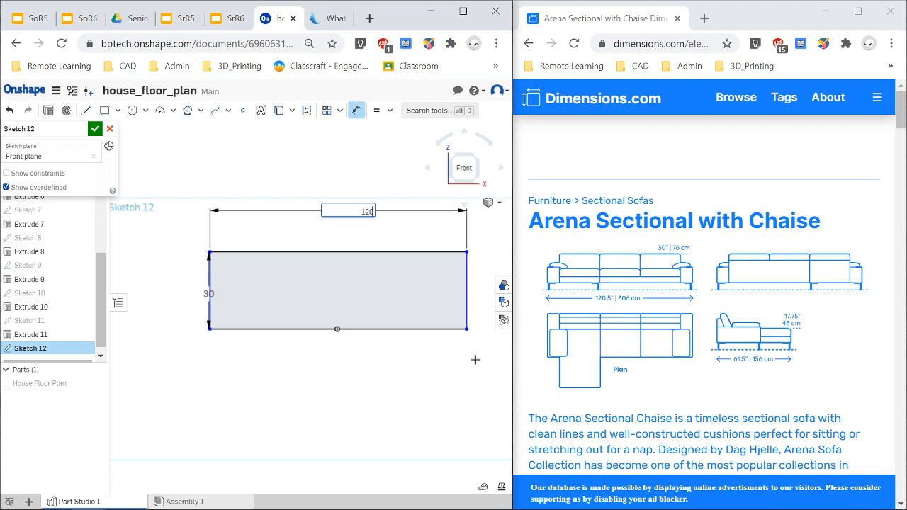
{"action": "type", "text": ".5"}
{"action": "key", "text": "Return"}
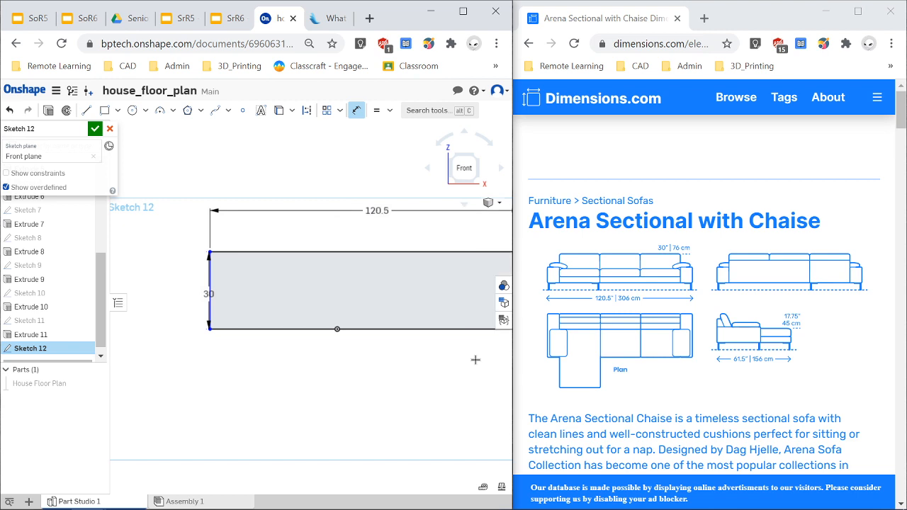
Extrude the rectangle 12 in as a new solid part.
{"action": "left_click", "coordinate": [464, 168]}
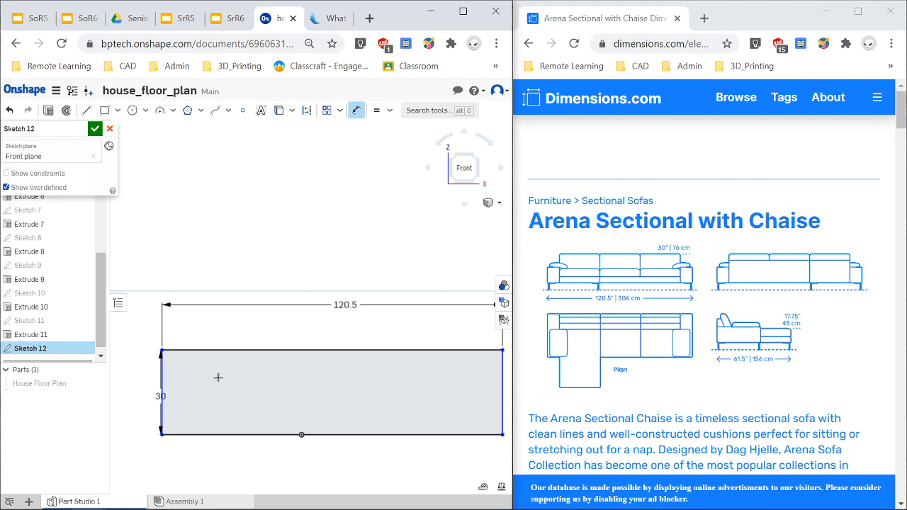
{"action": "left_click", "coordinate": [48, 112]}
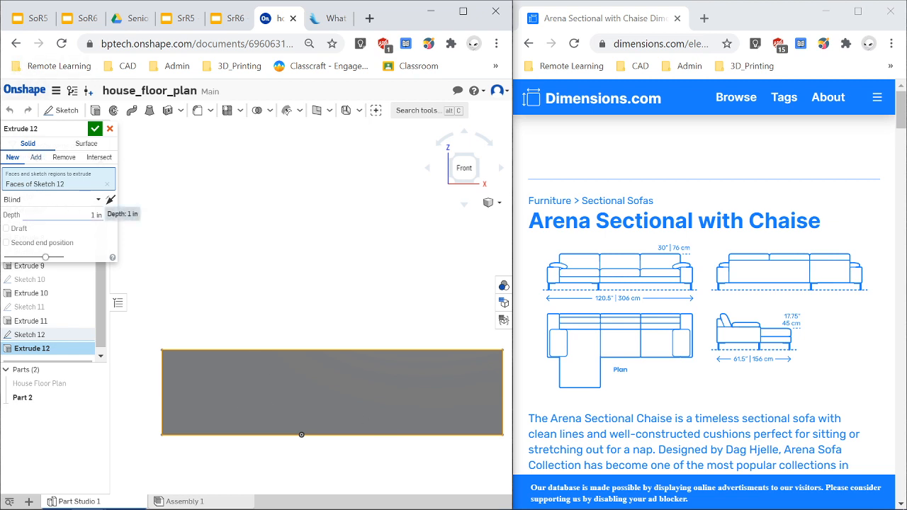
{"action": "left_click", "coordinate": [96, 215]}
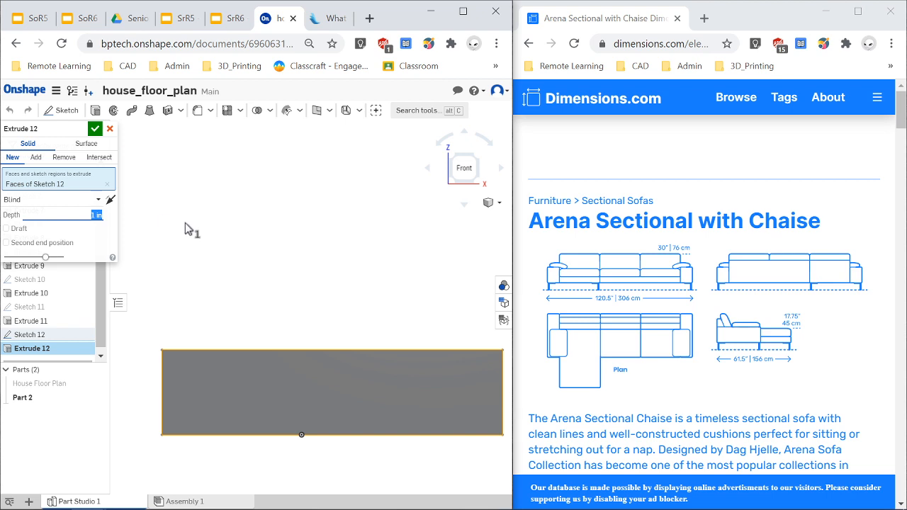
{"action": "type", "text": "12"}
{"action": "key", "text": "Return"}
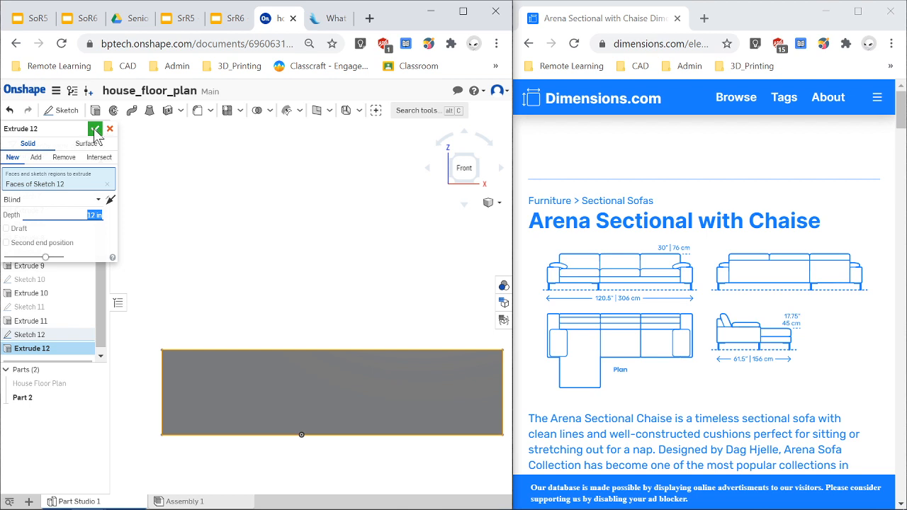
{"action": "left_click", "coordinate": [93, 131]}
Rename the new part Arena Sectional Couch.
{"action": "scroll", "coordinate": [349, 444], "scroll_direction": "down", "scroll_amount": 4}
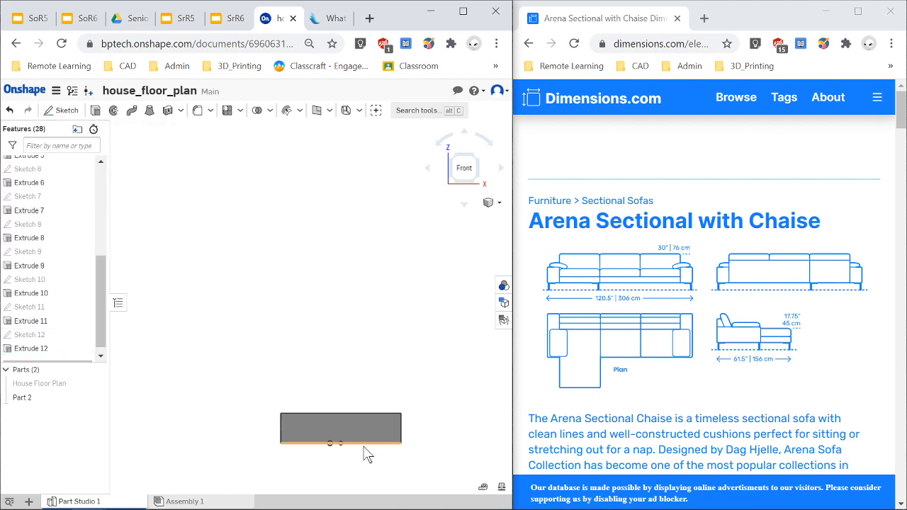
{"action": "scroll", "coordinate": [382, 430], "scroll_direction": "up", "scroll_amount": 2}
{"action": "right_click", "coordinate": [45, 399]}
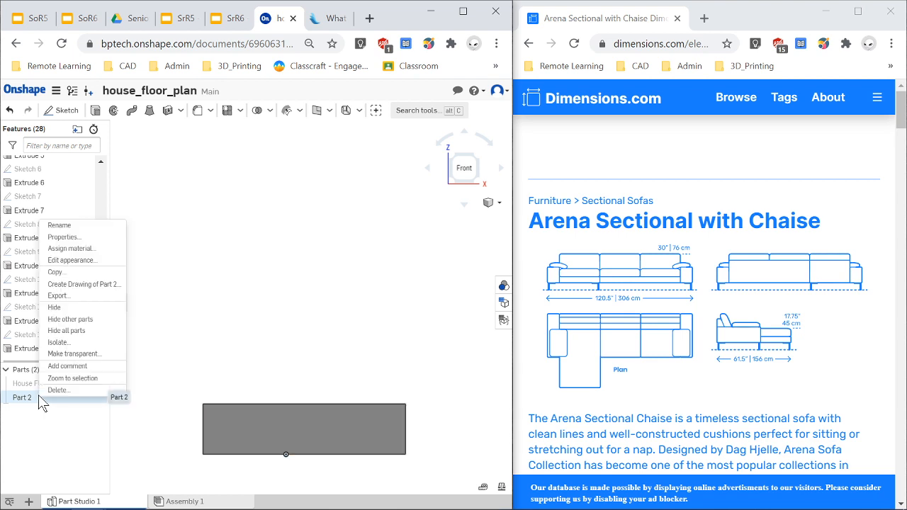
{"action": "left_click", "coordinate": [65, 226]}
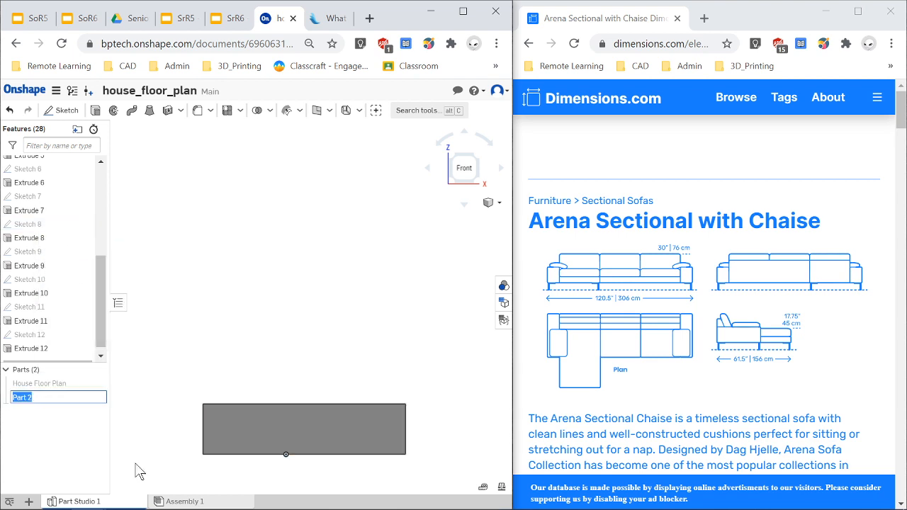
{"action": "type", "text": "Arena Sectional"}
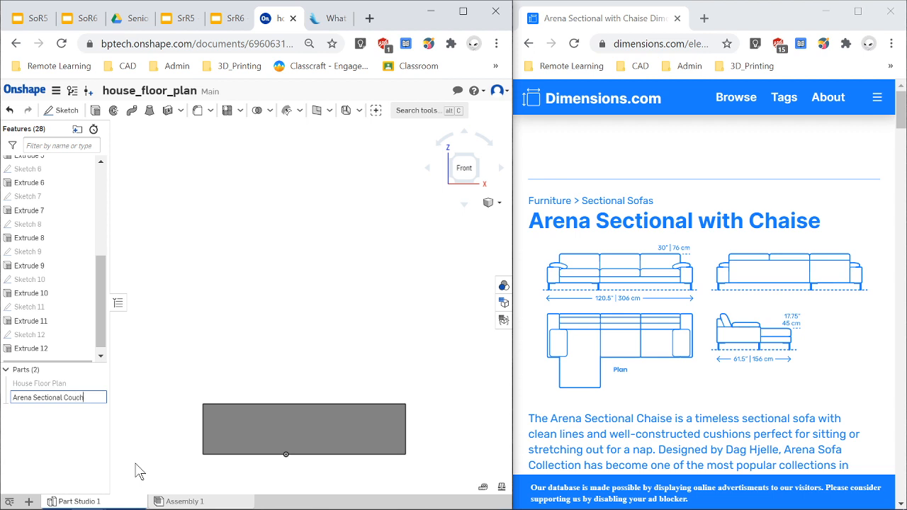
{"action": "key", "text": "Return"}
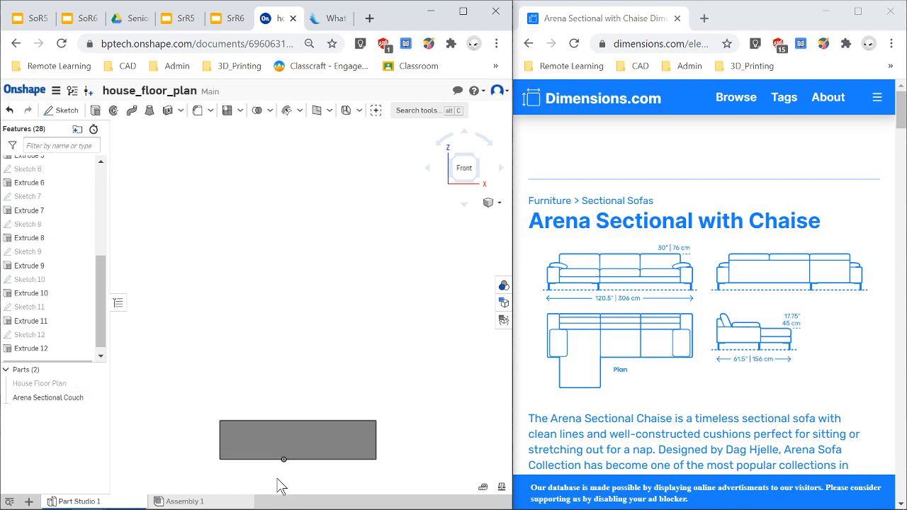
Start a new sketch on the side face of the couch block in the Left view.
{"action": "scroll", "coordinate": [279, 482], "scroll_direction": "down", "scroll_amount": 2}
{"action": "mouse_move", "coordinate": [149, 419]}
{"action": "right_mouse_down"}
{"action": "mouse_move", "coordinate": [163, 429]}
{"action": "mouse_move", "coordinate": [158, 421]}
{"action": "right_mouse_up"}
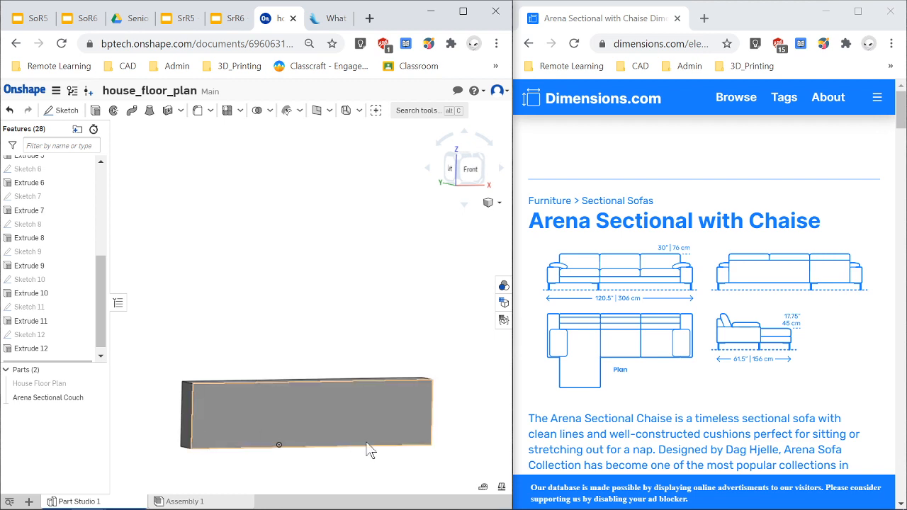
{"action": "scroll", "coordinate": [328, 448], "scroll_direction": "down", "scroll_amount": 2}
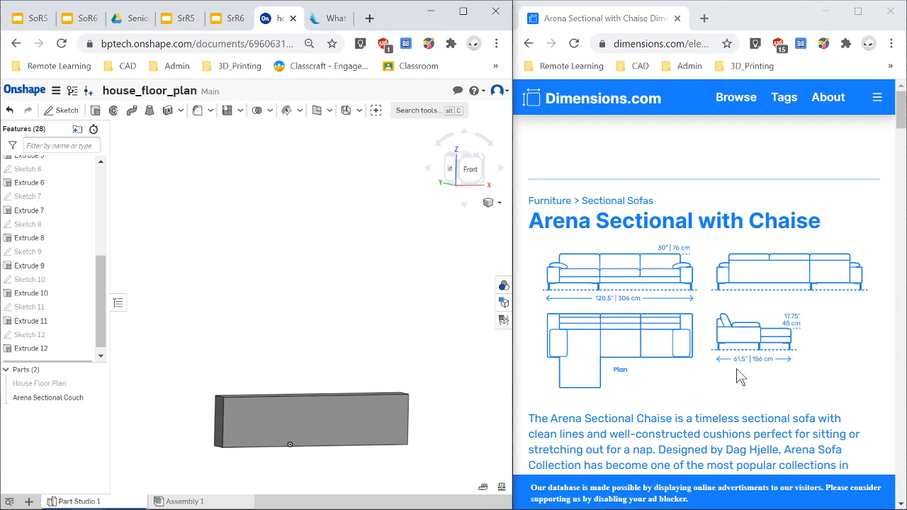
{"action": "key", "text": "shift+3"}
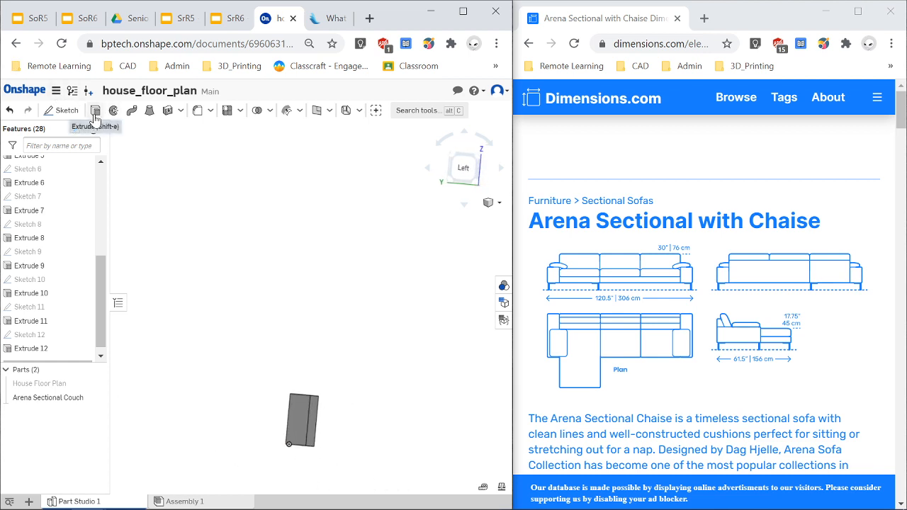
{"action": "scroll", "coordinate": [301, 470], "scroll_direction": "up", "scroll_amount": 3}
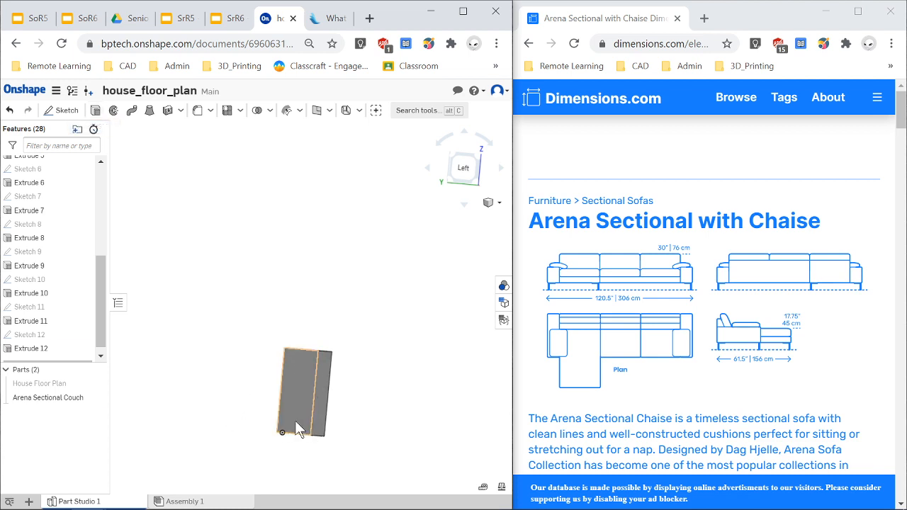
{"action": "left_click", "coordinate": [298, 426]}
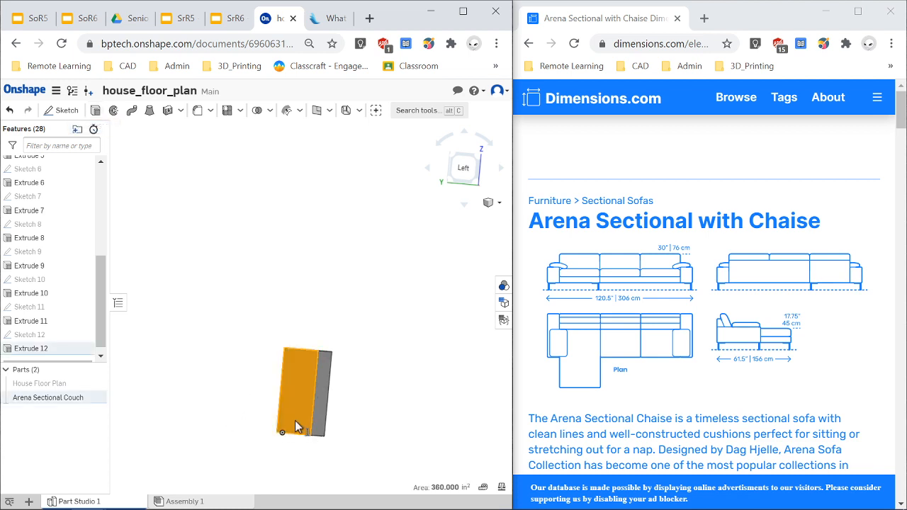
{"action": "left_click", "coordinate": [63, 111]}
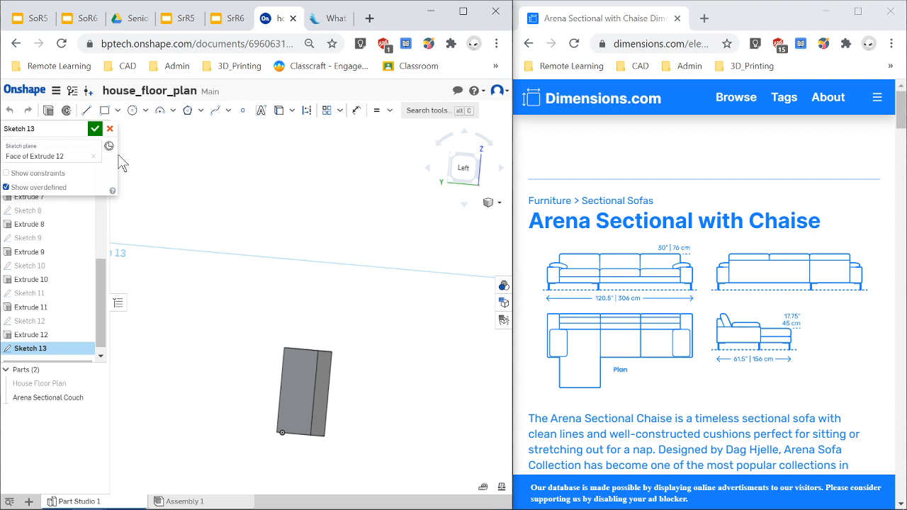
Sketch a rectangle about 38 by 11 in on the side face, starting at the block's lower corner.
{"action": "left_click", "coordinate": [296, 418]}
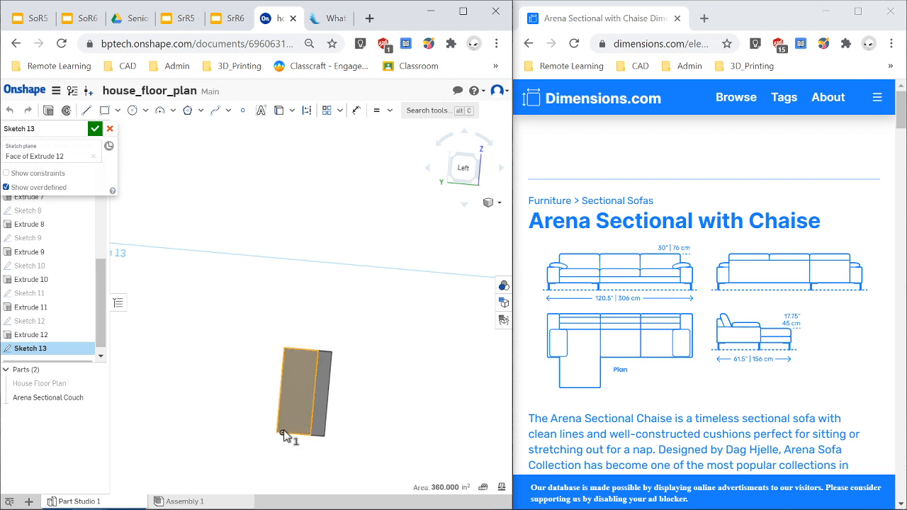
{"action": "left_click", "coordinate": [103, 114]}
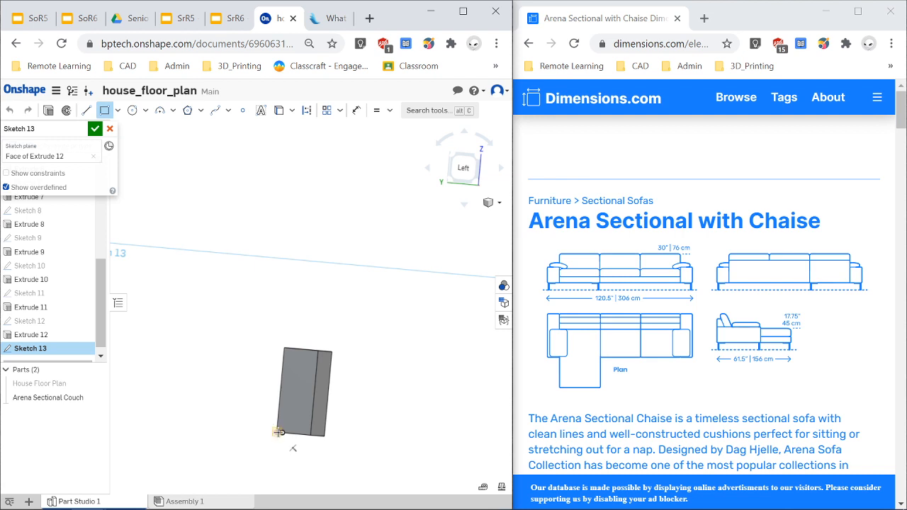
{"action": "left_click", "coordinate": [280, 432]}
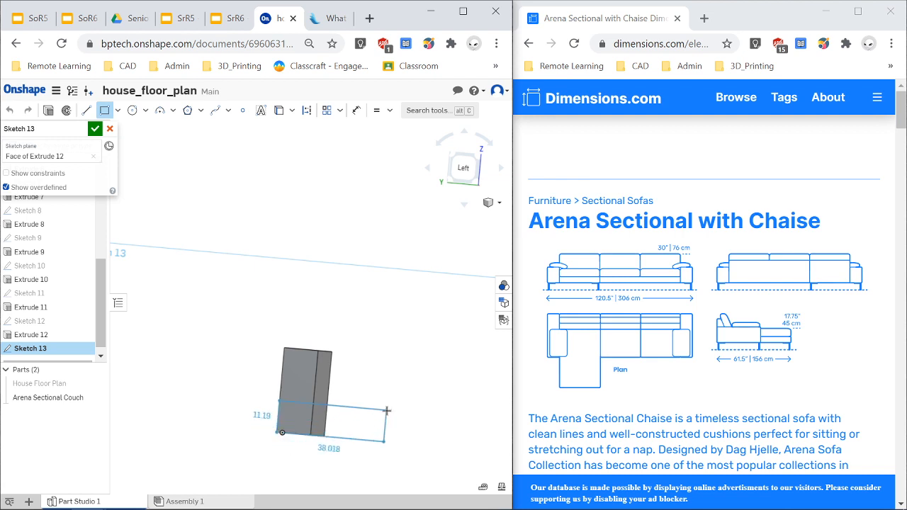
{"action": "left_click", "coordinate": [386, 410]}
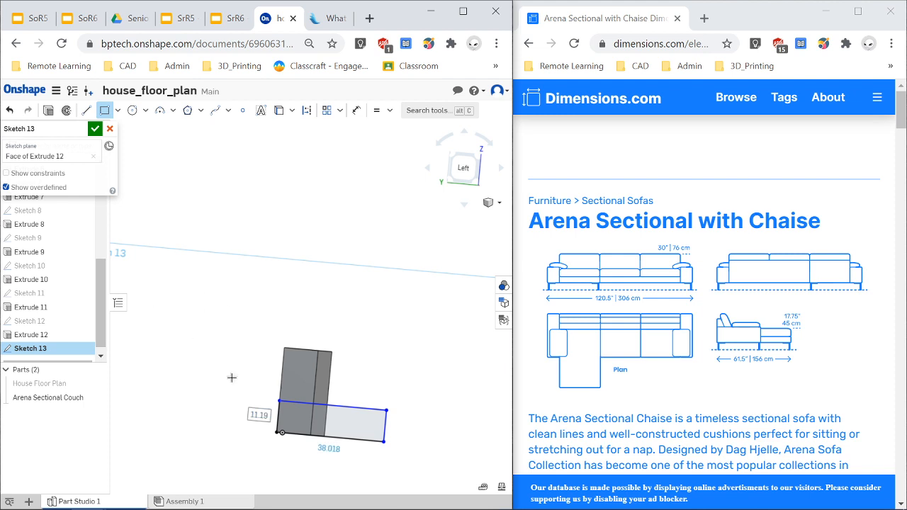
Dimension the rectangle's right edge to 17.75 in.
{"action": "key", "text": "s"}
{"action": "scroll", "coordinate": [392, 426], "scroll_direction": "up", "scroll_amount": 2}
{"action": "key", "text": "s"}
{"action": "key", "text": "d"}
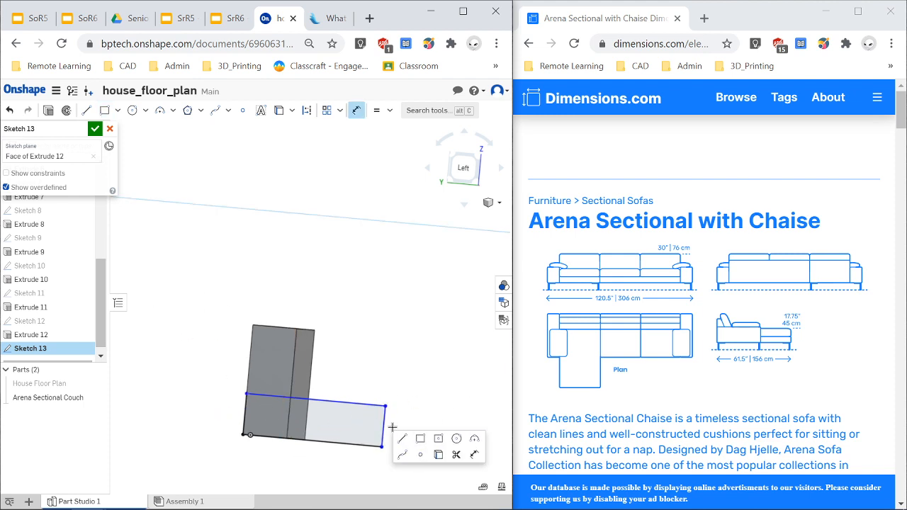
{"action": "left_click", "coordinate": [384, 426]}
{"action": "left_click", "coordinate": [427, 434]}
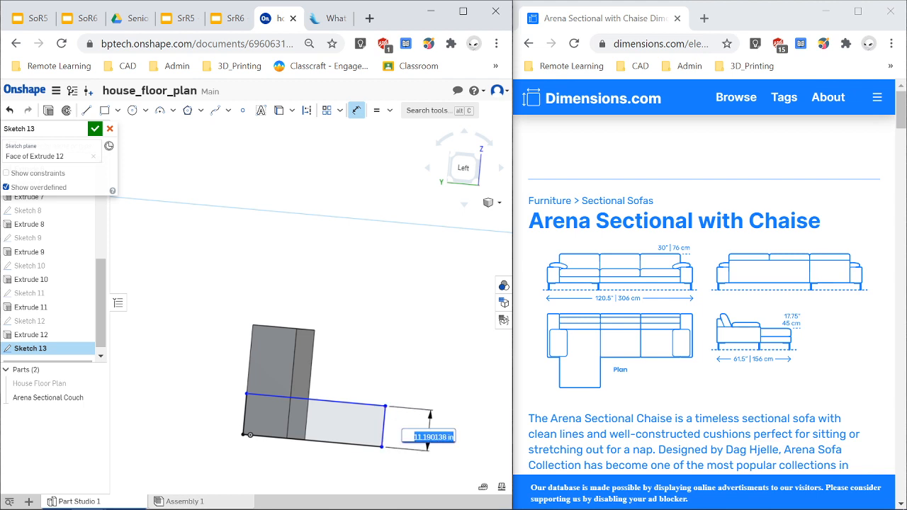
{"action": "type", "text": "1"}
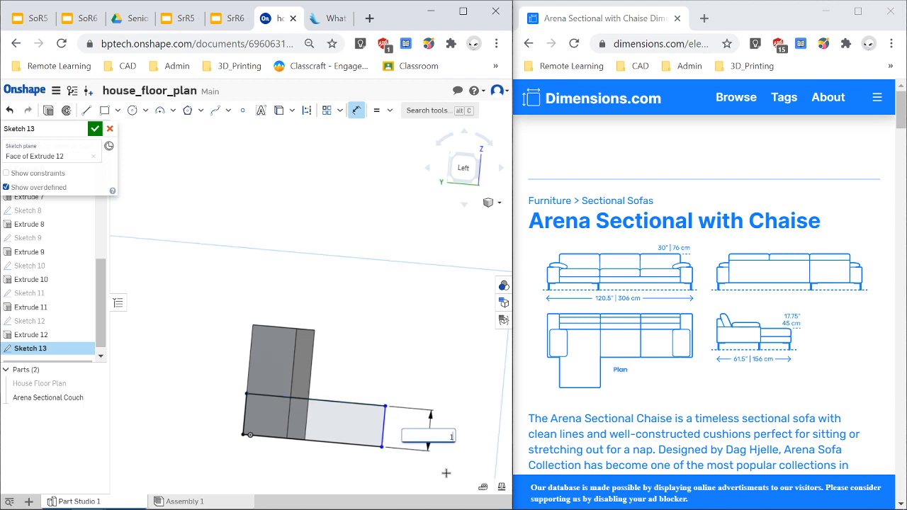
{"action": "type", "text": "7.75"}
{"action": "key", "text": "Return"}
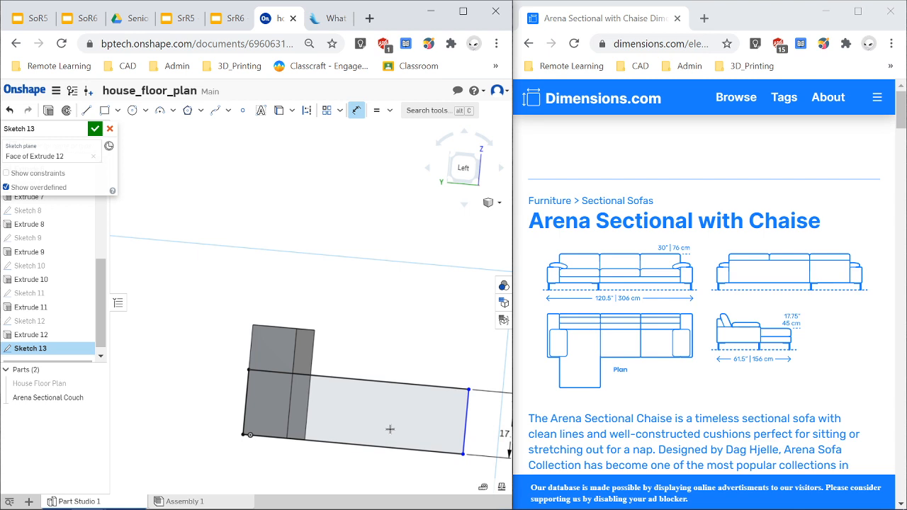
{"action": "scroll", "coordinate": [390, 429], "scroll_direction": "down", "scroll_amount": 3}
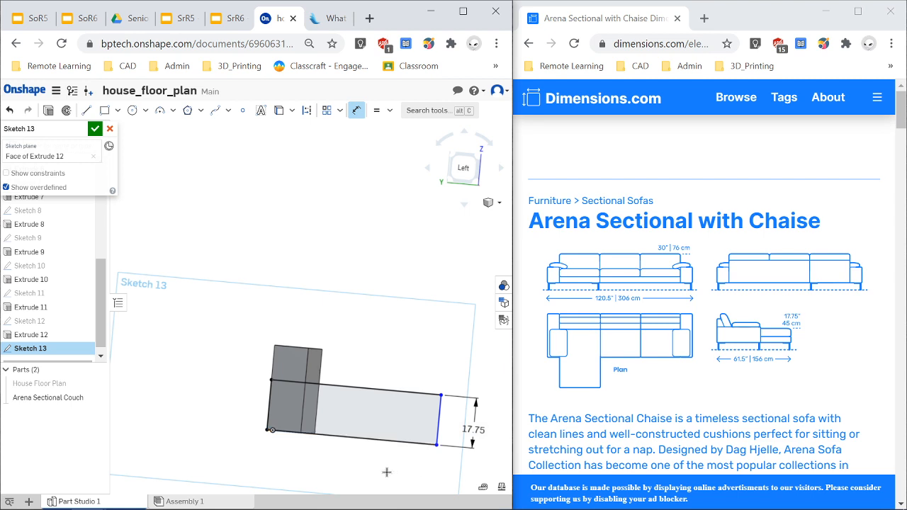
{"action": "mouse_move", "coordinate": [387, 473]}
{"action": "right_mouse_down"}
{"action": "mouse_move", "coordinate": [367, 470]}
{"action": "mouse_move", "coordinate": [374, 473]}
{"action": "right_mouse_up"}
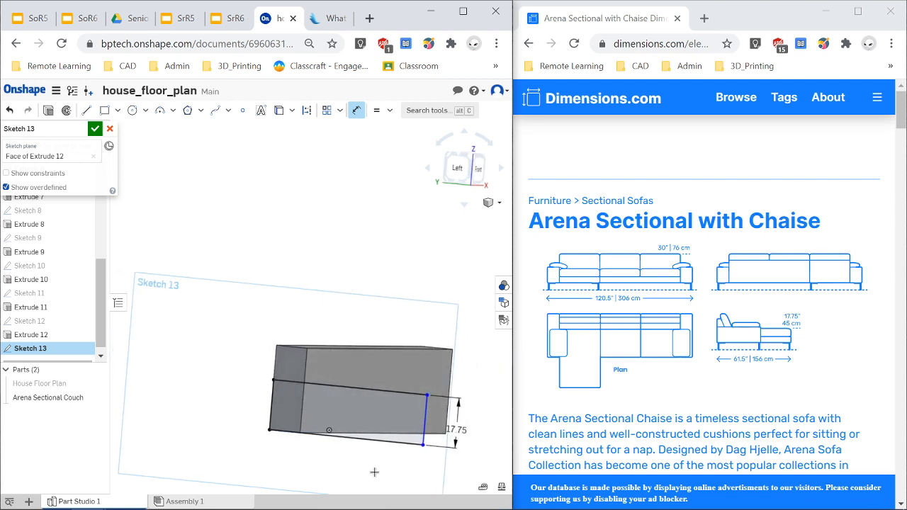
{"action": "right_click_drag", "start_coordinate": [374, 472], "coordinate": [373, 472]}
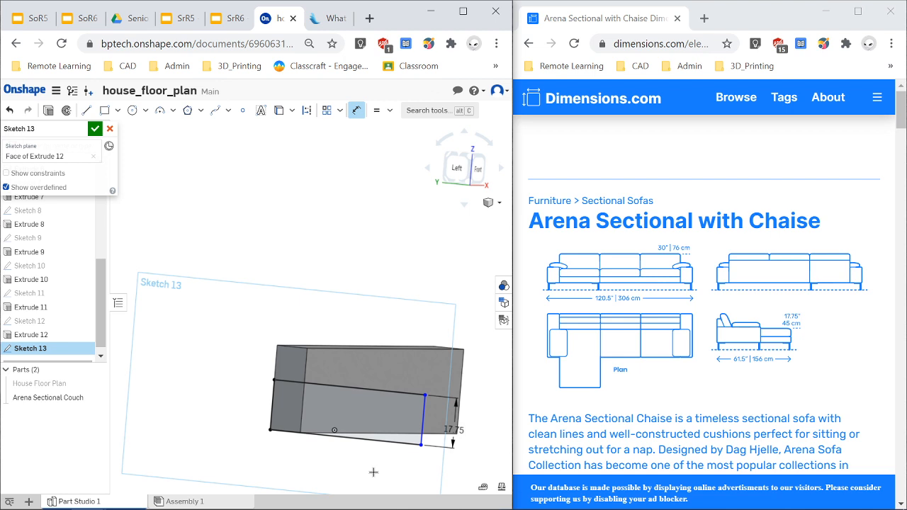
{"action": "mouse_move", "coordinate": [374, 472]}
{"action": "right_mouse_down"}
{"action": "mouse_move", "coordinate": [381, 472]}
{"action": "mouse_move", "coordinate": [373, 472]}
{"action": "right_mouse_up"}
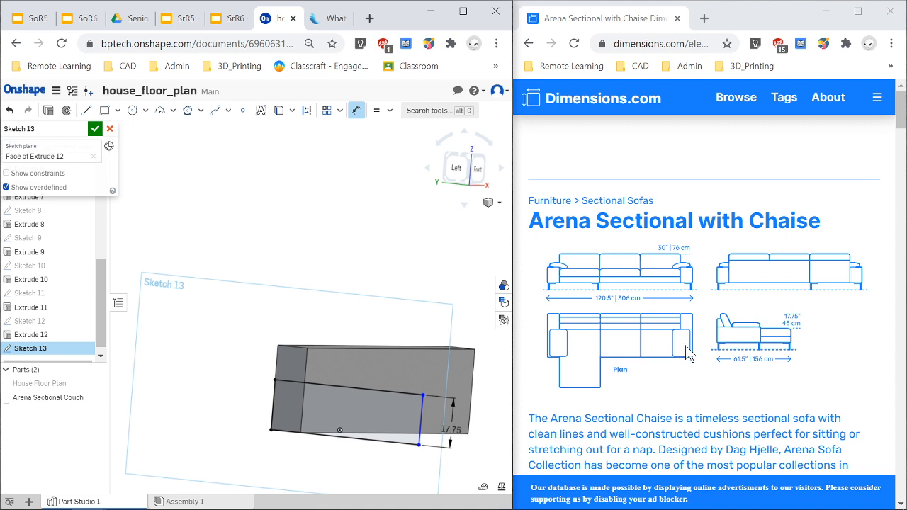
In a new browser tab, calculate 120.5-12 divided by 3 with Google's calculator, then return to the dimensions page.
{"action": "left_click", "coordinate": [704, 17]}
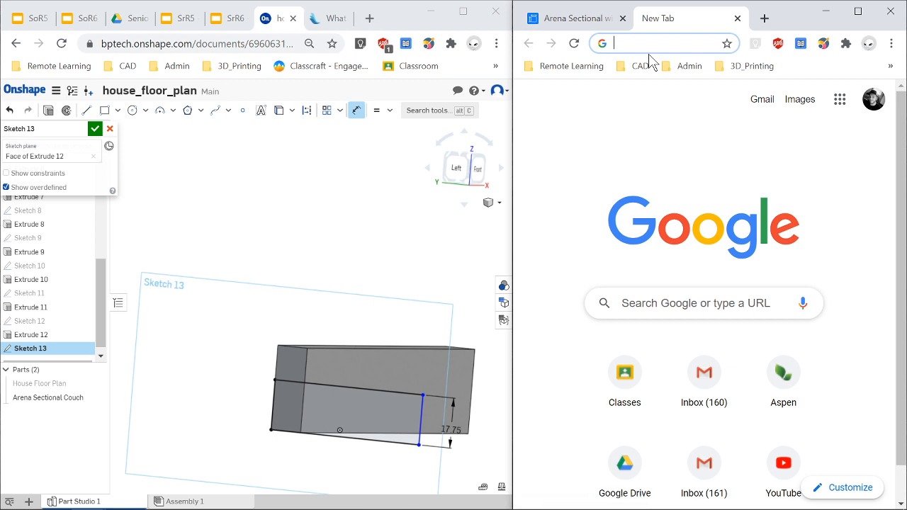
{"action": "type", "text": "6+"}
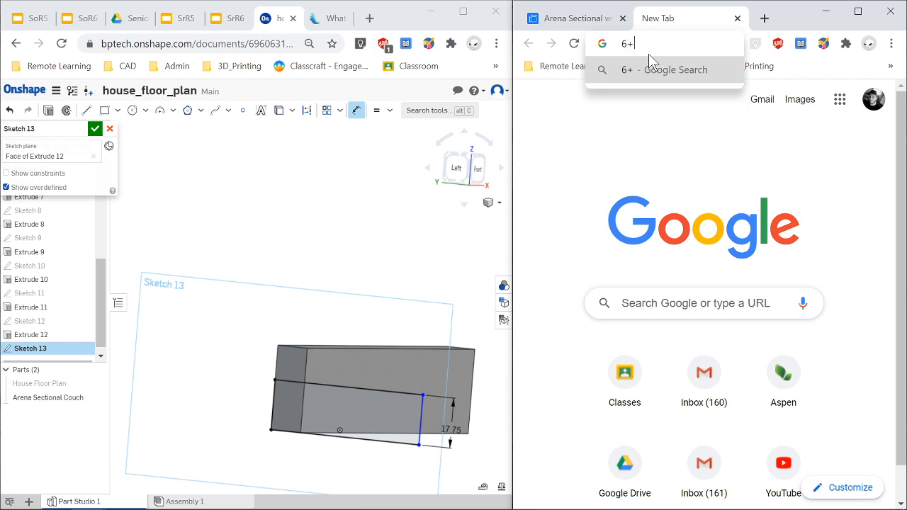
{"action": "key", "text": "BackSpace"}
{"action": "key", "text": "BackSpace"}
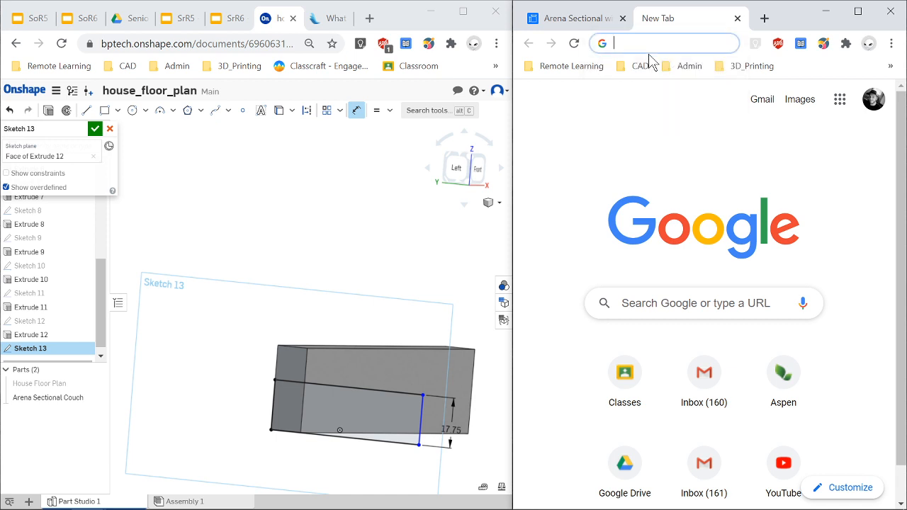
{"action": "left_click", "coordinate": [588, 19]}
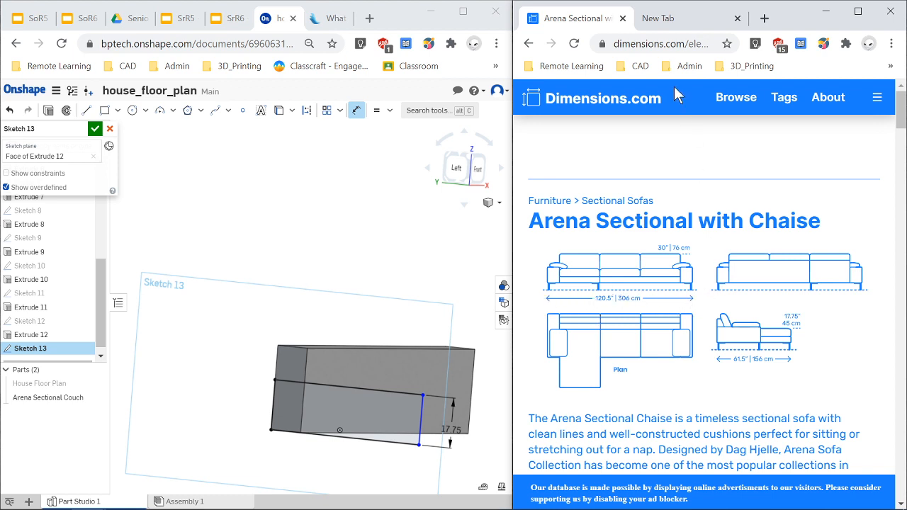
{"action": "left_click", "coordinate": [658, 18]}
{"action": "type", "text": "120.5-"}
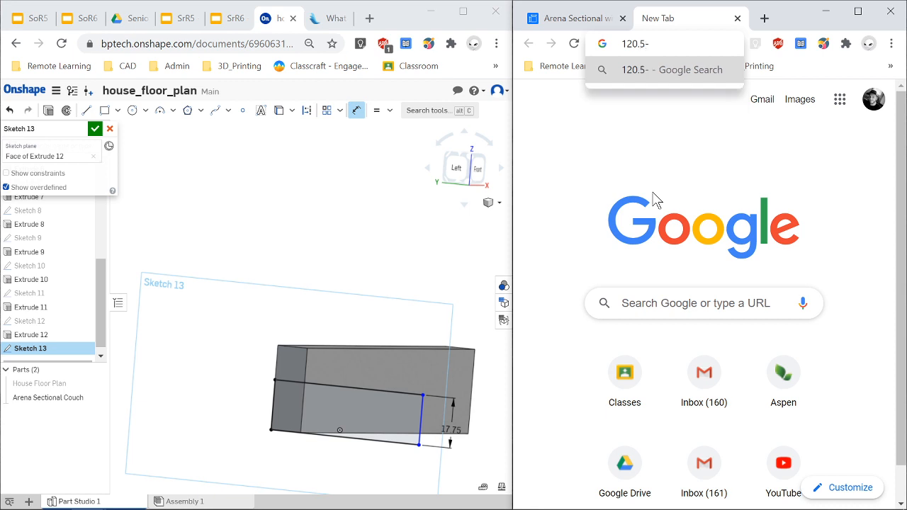
{"action": "type", "text": "12"}
{"action": "key", "text": "Return"}
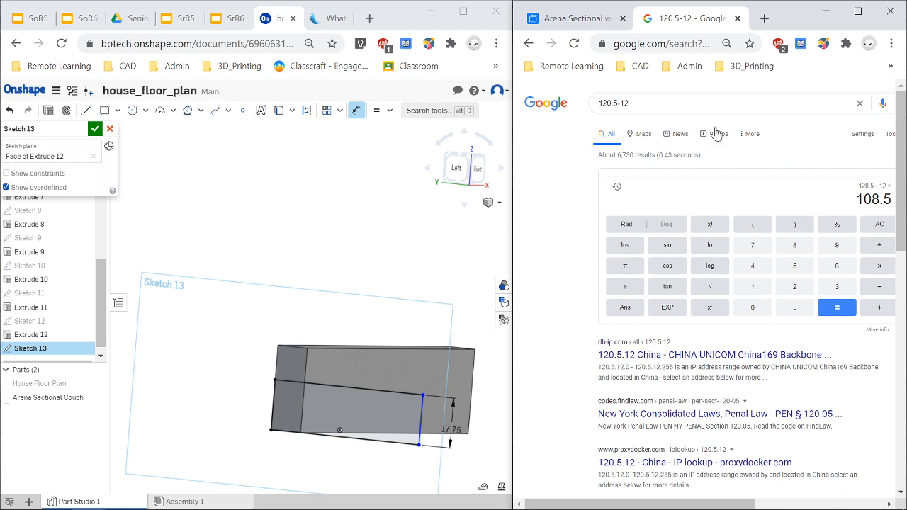
{"action": "left_click", "coordinate": [877, 253]}
{"action": "left_click", "coordinate": [839, 287]}
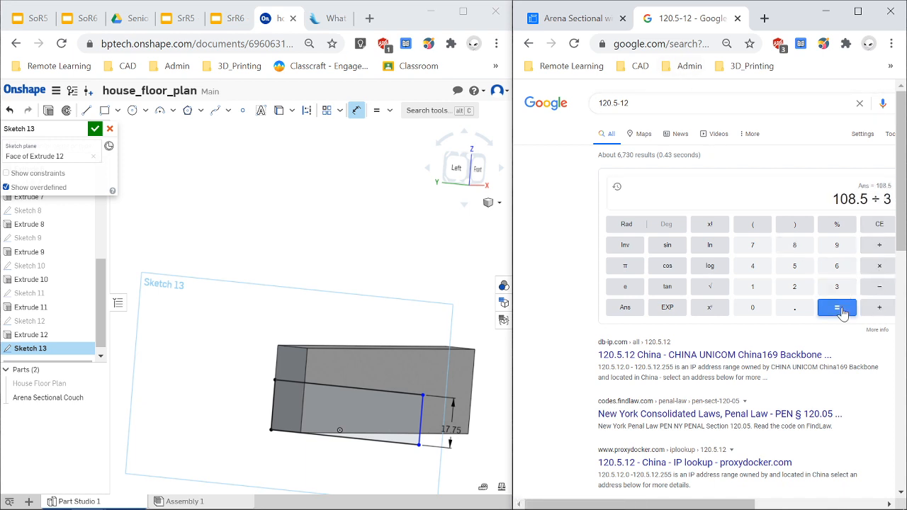
{"action": "left_click", "coordinate": [841, 309]}
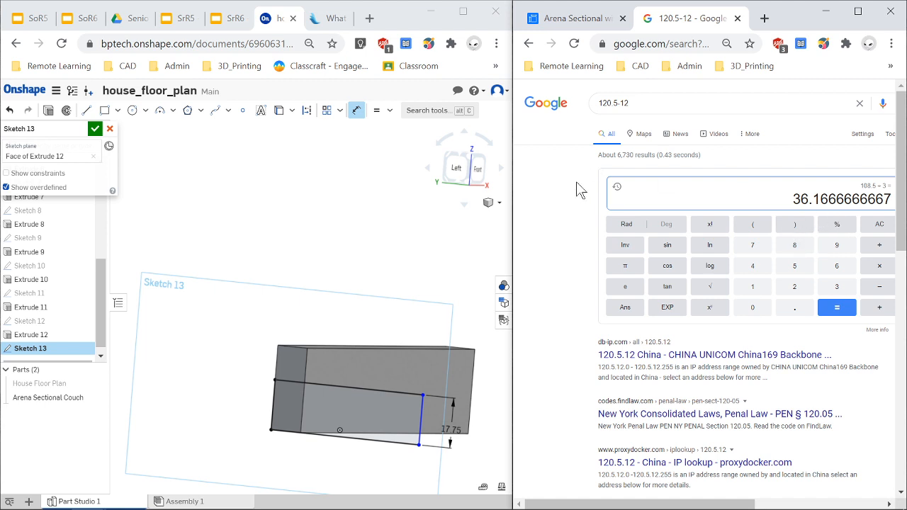
{"action": "left_click", "coordinate": [574, 22]}
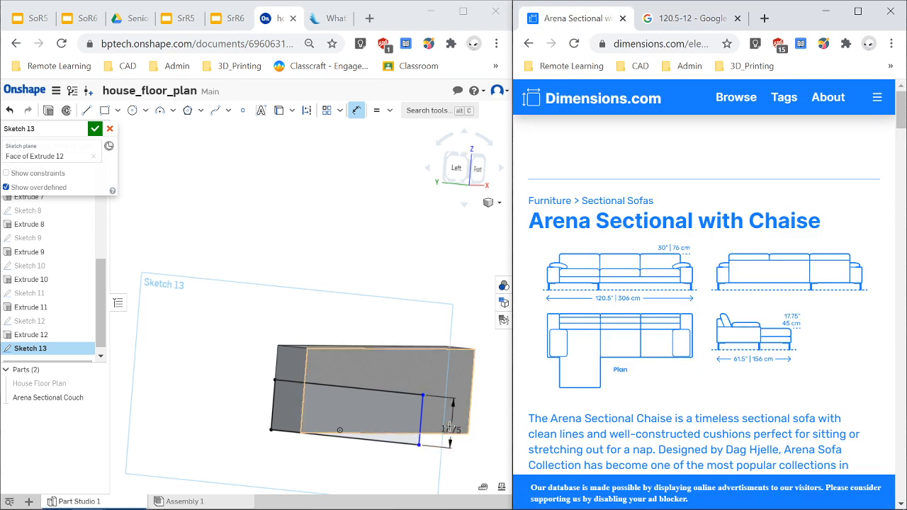
Extrude both sketch regions 42 in, adding them to the Arena Sectional Couch part.
{"action": "scroll", "coordinate": [445, 430], "scroll_direction": "up", "scroll_amount": 2}
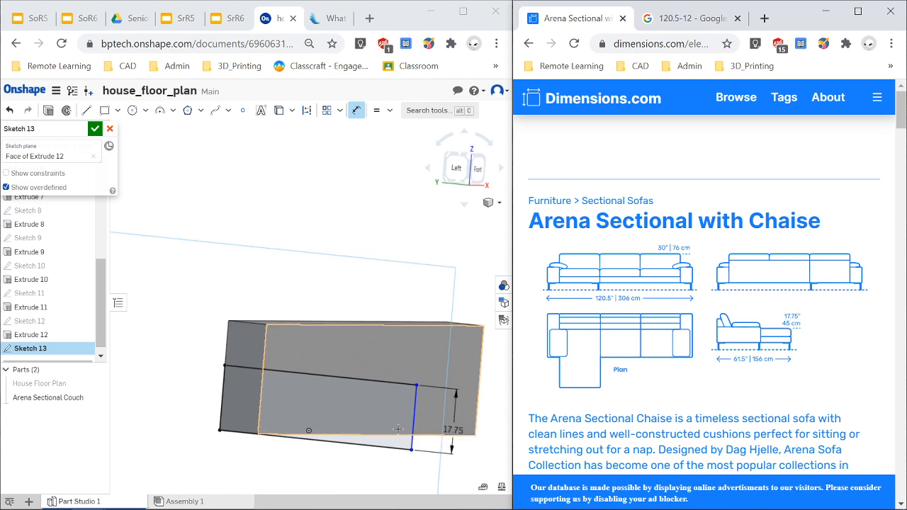
{"action": "left_click", "coordinate": [46, 112]}
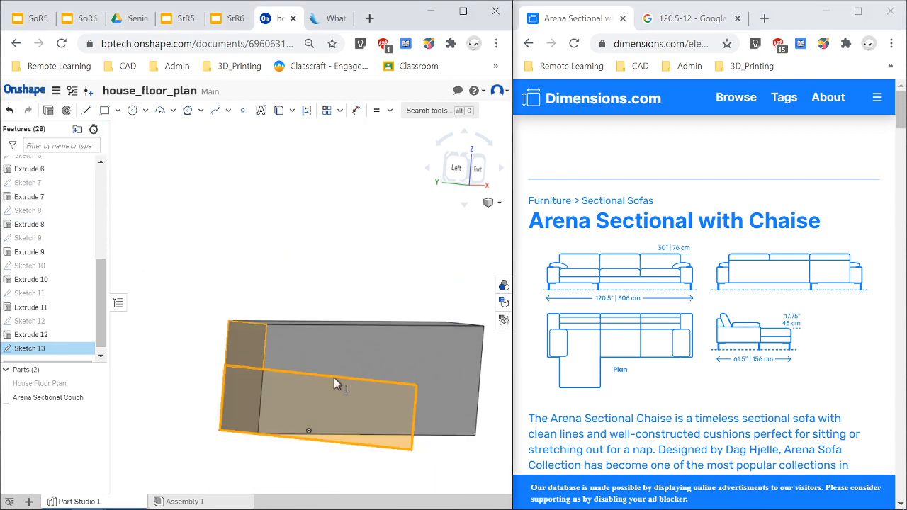
{"action": "left_click", "coordinate": [369, 415]}
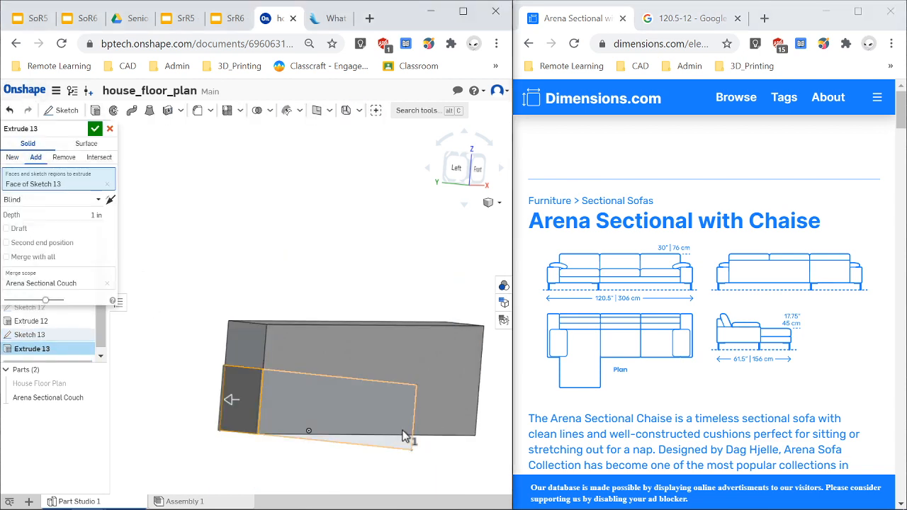
{"action": "left_click", "coordinate": [96, 214]}
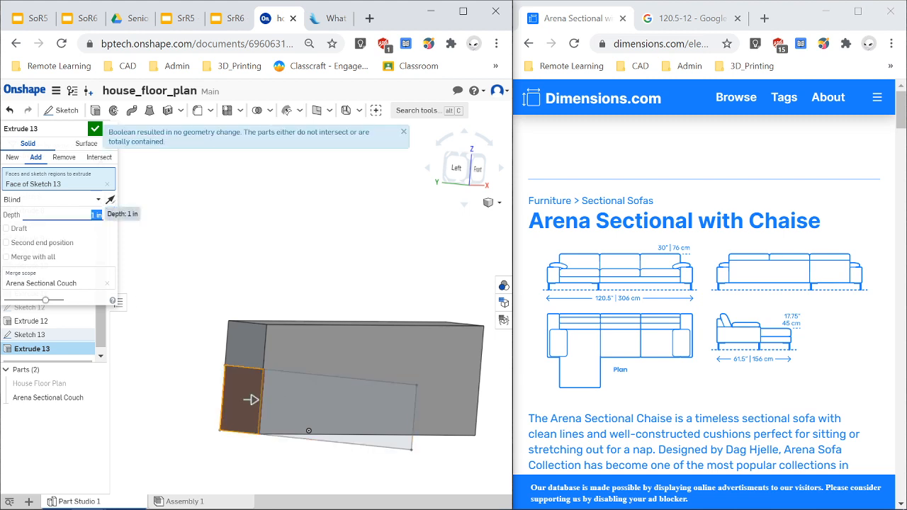
{"action": "left_click", "coordinate": [356, 424]}
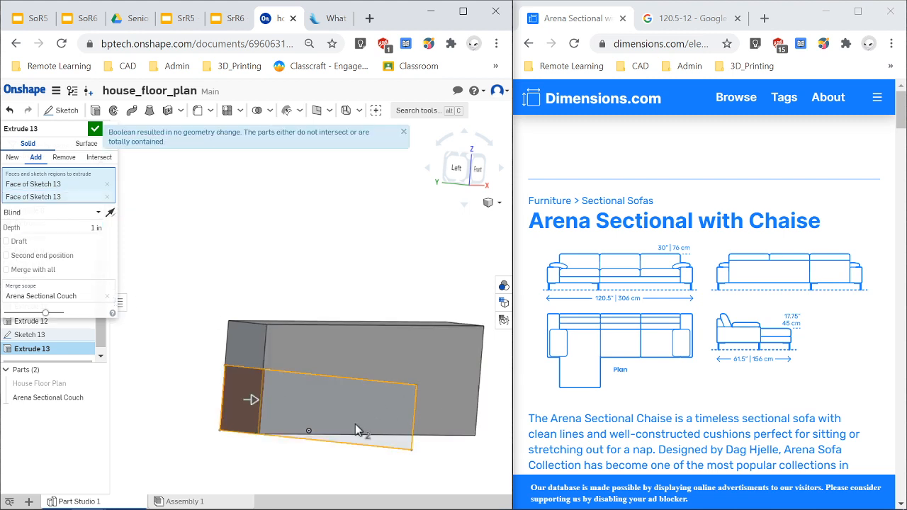
{"action": "left_click", "coordinate": [96, 227]}
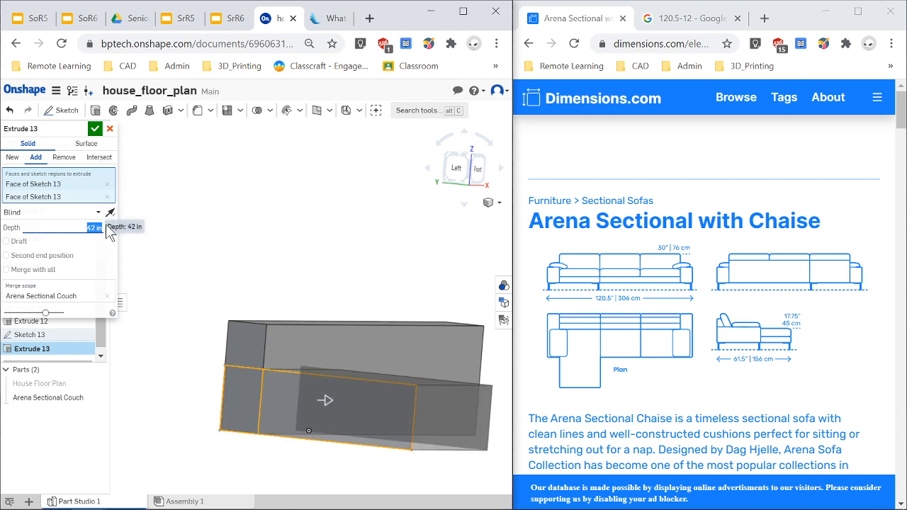
{"action": "left_click", "coordinate": [95, 129]}
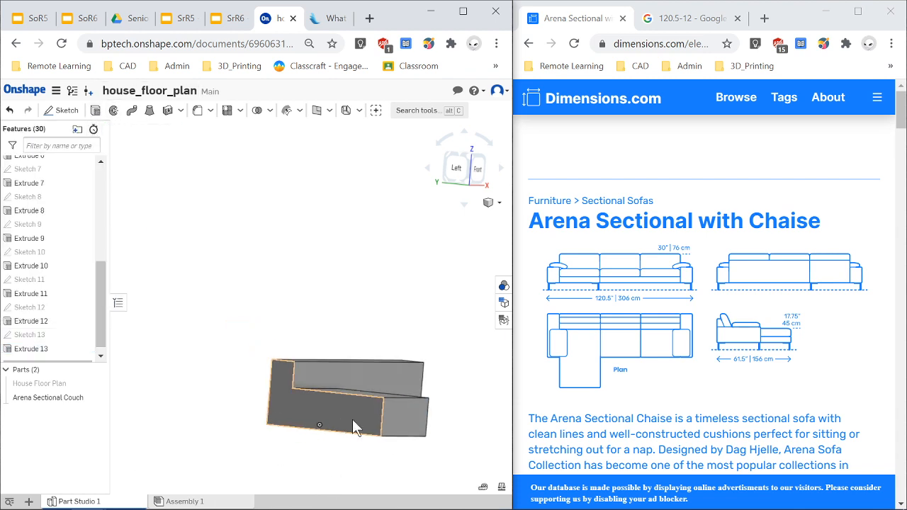
Start a sketch on the chaise block's top face and draw a rectangle about 11 by 24 in along its left edge at the back.
{"action": "scroll", "coordinate": [376, 446], "scroll_direction": "down", "scroll_amount": 2}
{"action": "right_click_drag", "start_coordinate": [460, 460], "coordinate": [419, 459]}
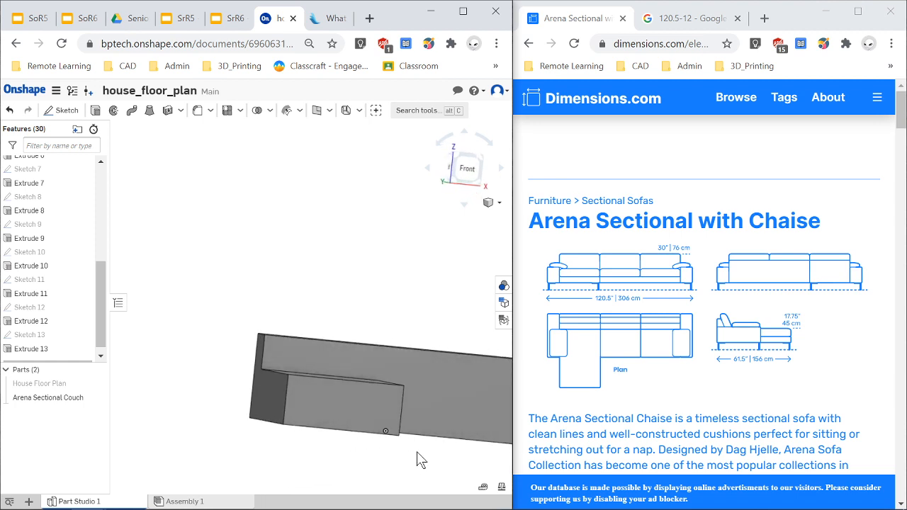
{"action": "right_click_drag", "start_coordinate": [191, 399], "coordinate": [183, 426]}
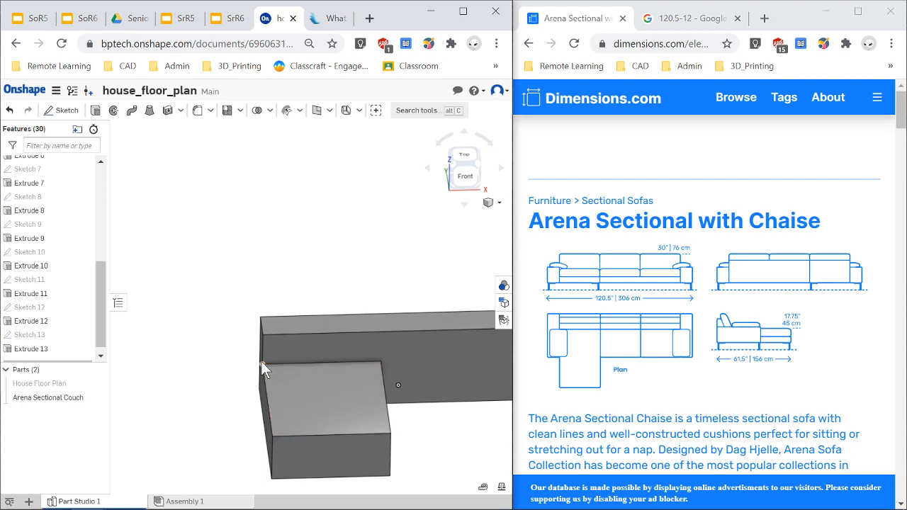
{"action": "right_click_drag", "start_coordinate": [285, 397], "coordinate": [289, 414]}
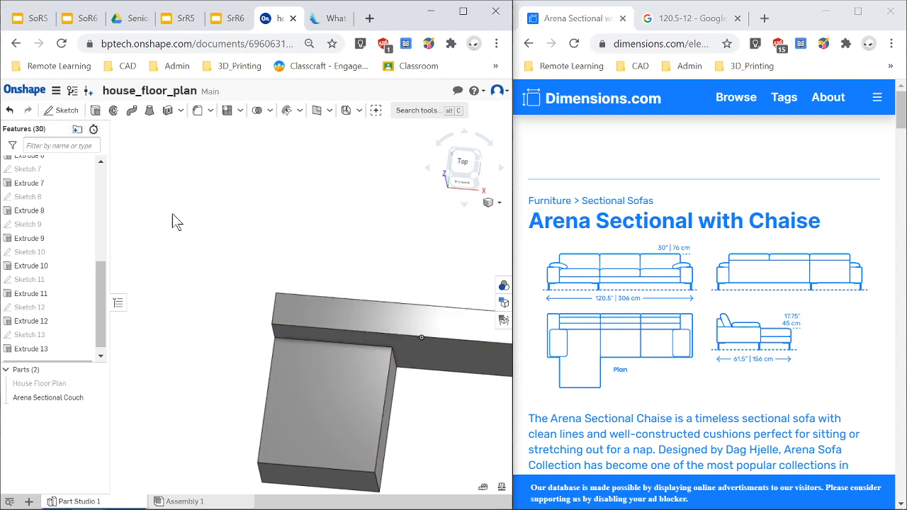
{"action": "left_click", "coordinate": [285, 386]}
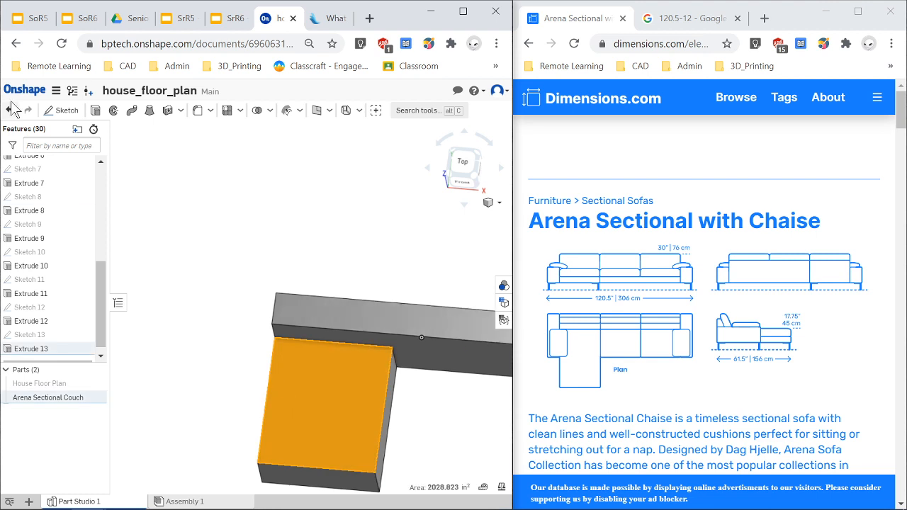
{"action": "left_click", "coordinate": [57, 110]}
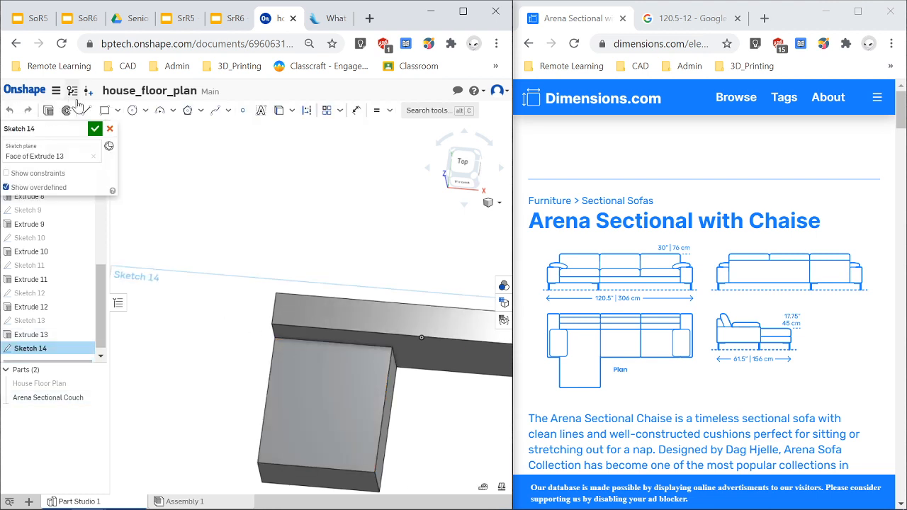
{"action": "left_click", "coordinate": [105, 110]}
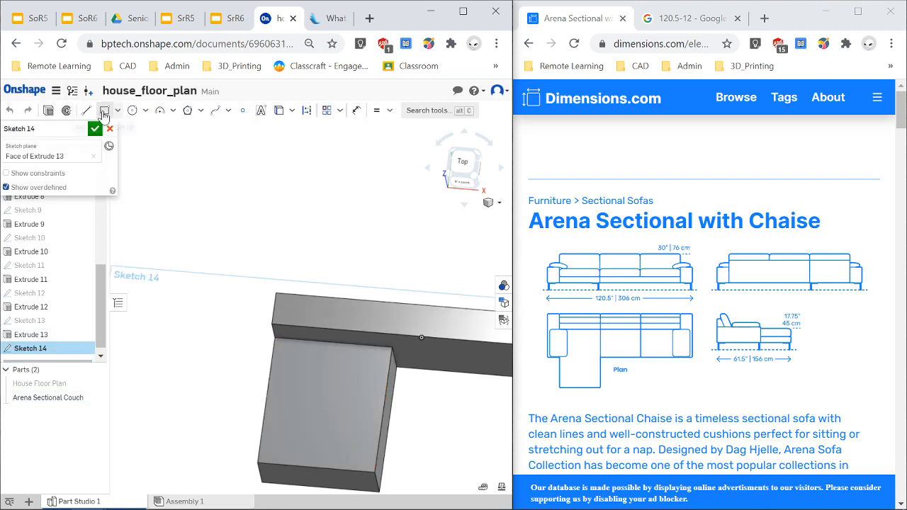
{"action": "left_click", "coordinate": [276, 341]}
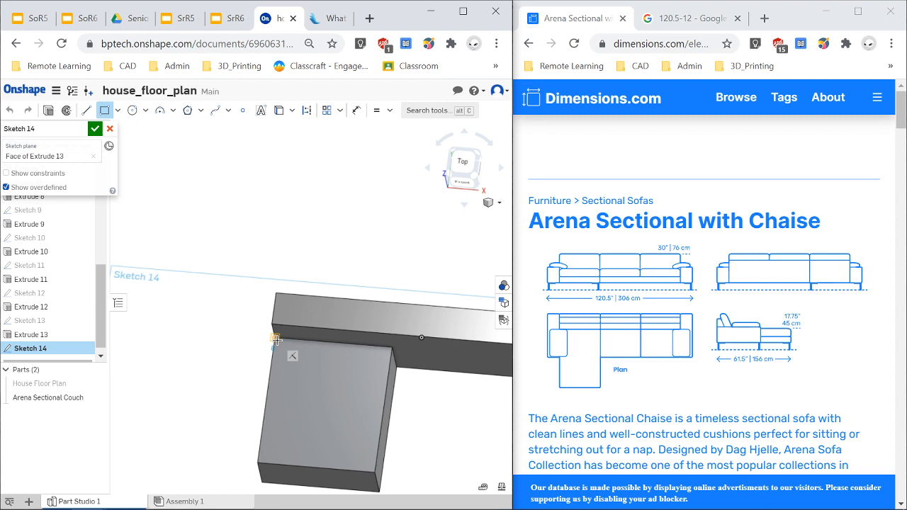
{"action": "left_click", "coordinate": [297, 401]}
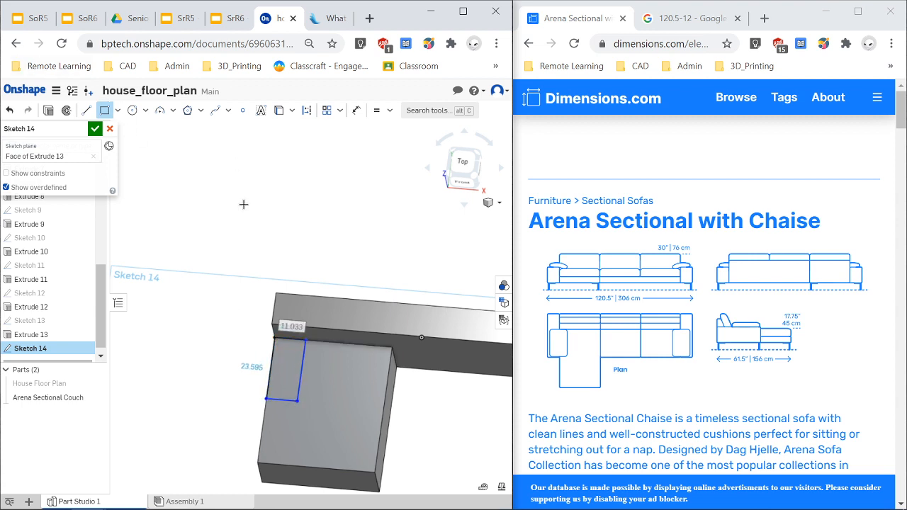
Dimension the rectangle's width to 6 in.
{"action": "key", "text": "u"}
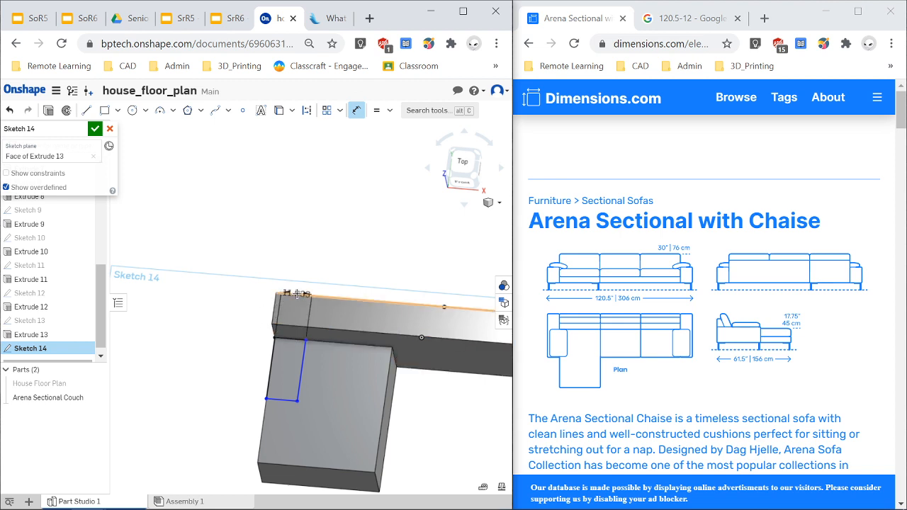
{"action": "key", "text": "Escape"}
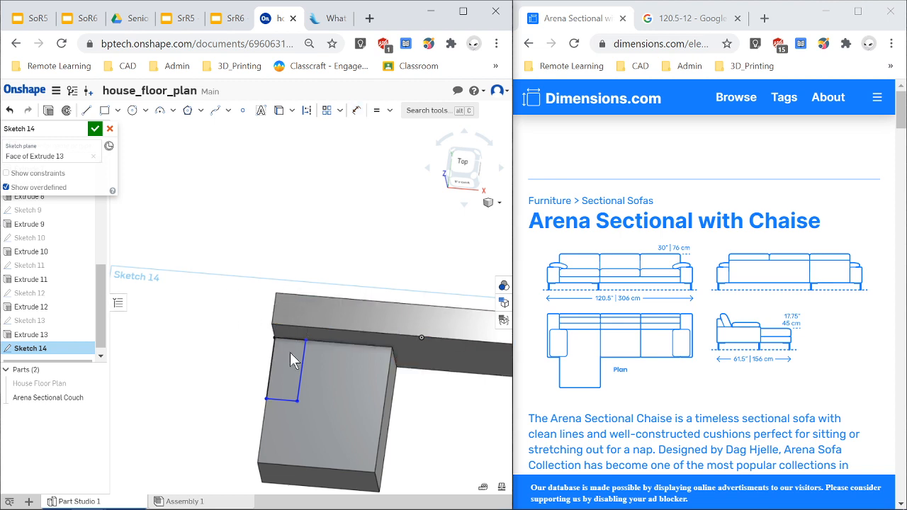
{"action": "key", "text": "d"}
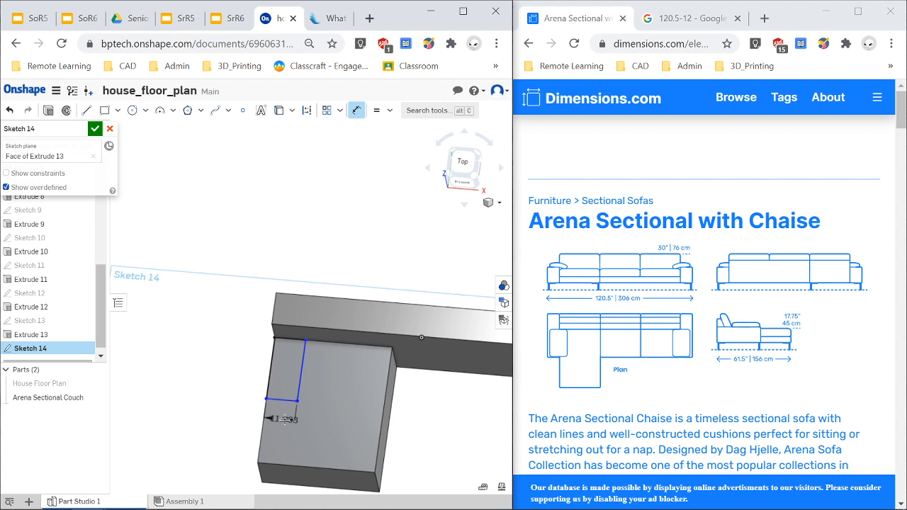
{"action": "left_click", "coordinate": [289, 423]}
{"action": "type", "text": "6"}
{"action": "key", "text": "Return"}
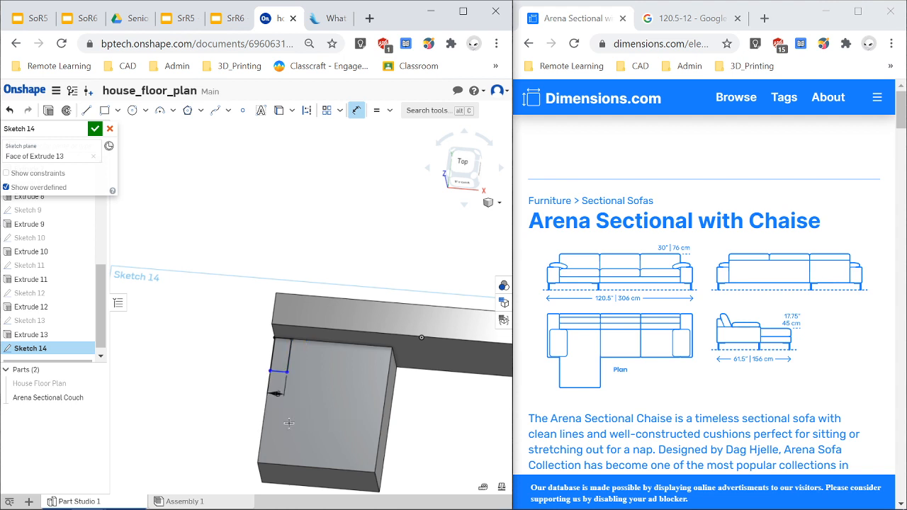
Dimension the rectangle's length to 30 in from the back edge and set its width to 6 in.
{"action": "left_click", "coordinate": [295, 354]}
{"action": "left_click", "coordinate": [336, 361]}
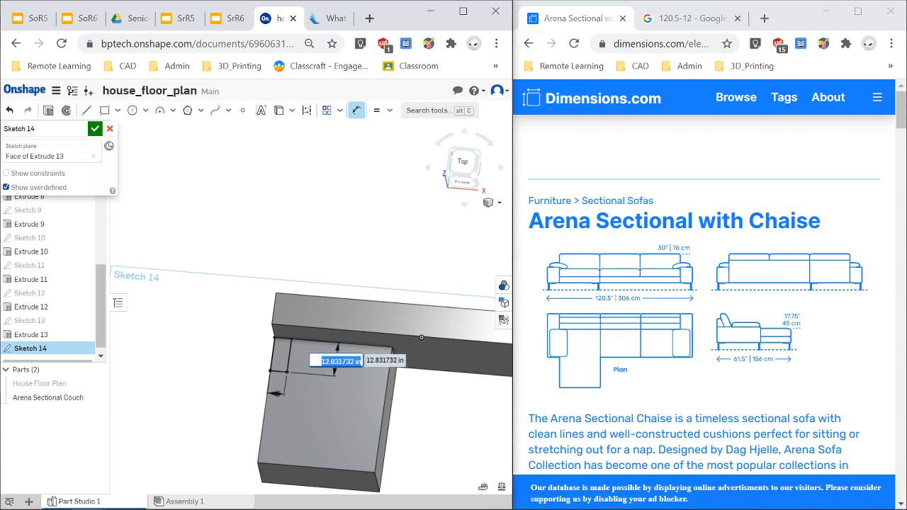
{"action": "type", "text": "30"}
{"action": "key", "text": "Return"}
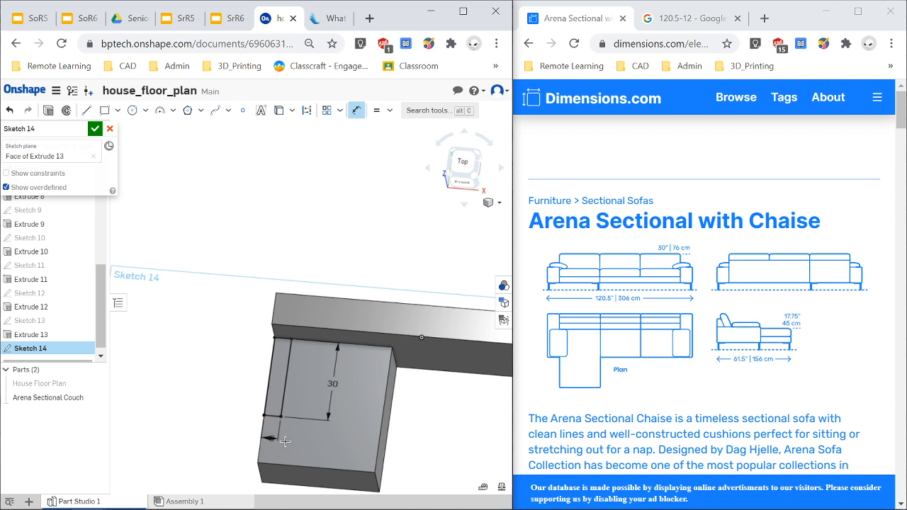
{"action": "scroll", "coordinate": [269, 434], "scroll_direction": "up", "scroll_amount": 1}
{"action": "left_click", "coordinate": [264, 434]}
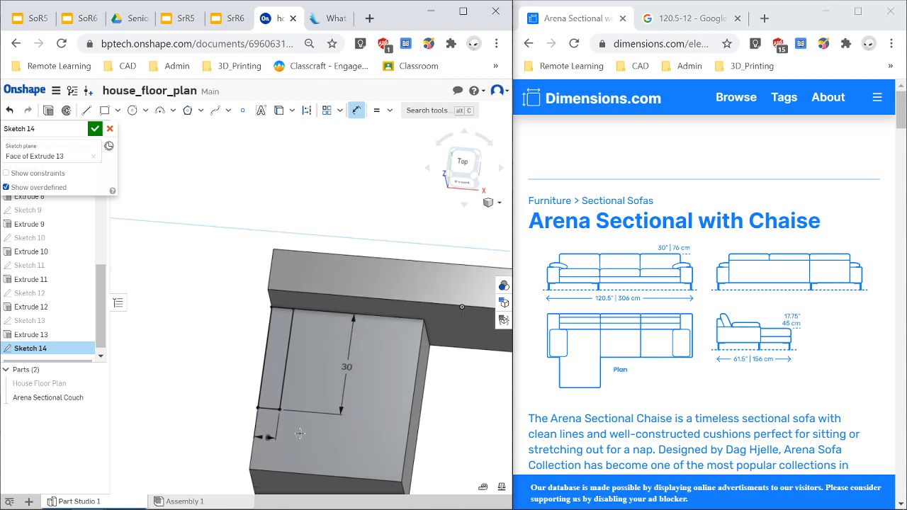
{"action": "double_click", "coordinate": [271, 438]}
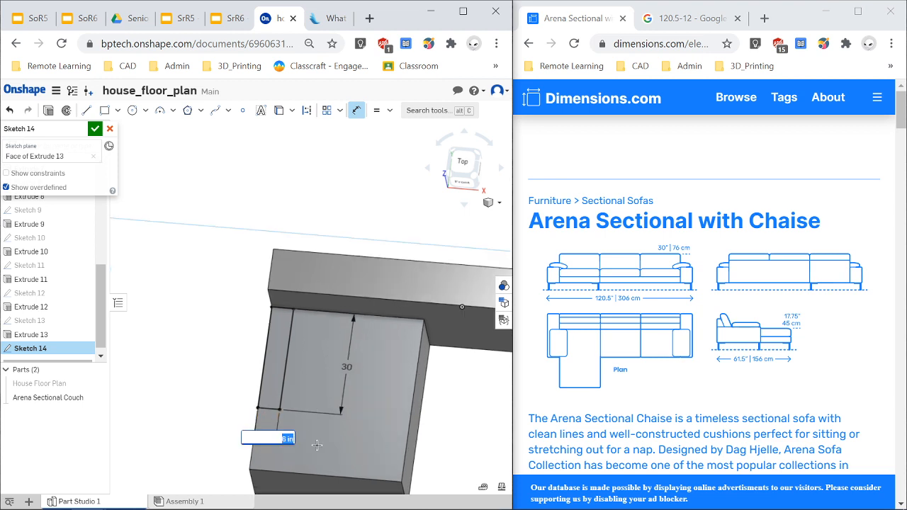
{"action": "type", "text": "6"}
{"action": "key", "text": "Return"}
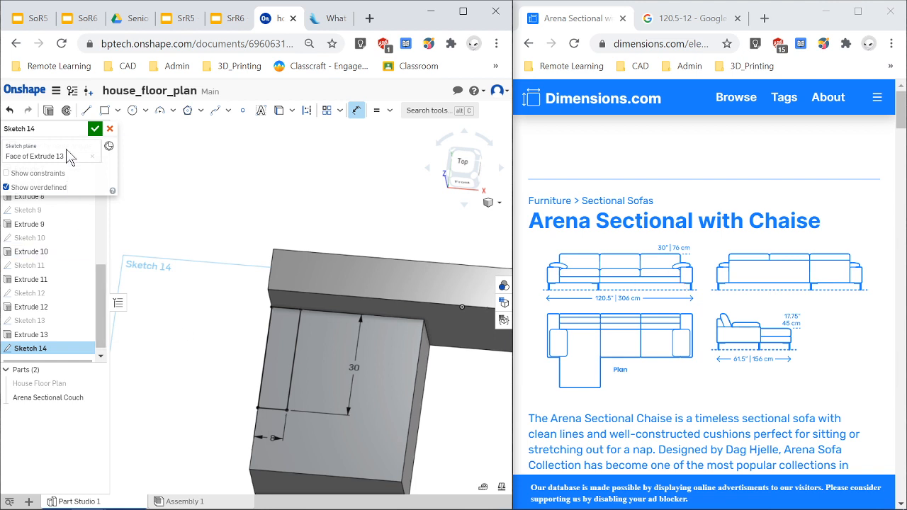
Extrude the 6 by 30 in region 2 in, adding it to the Arena Sectional Couch part.
{"action": "left_click", "coordinate": [48, 110]}
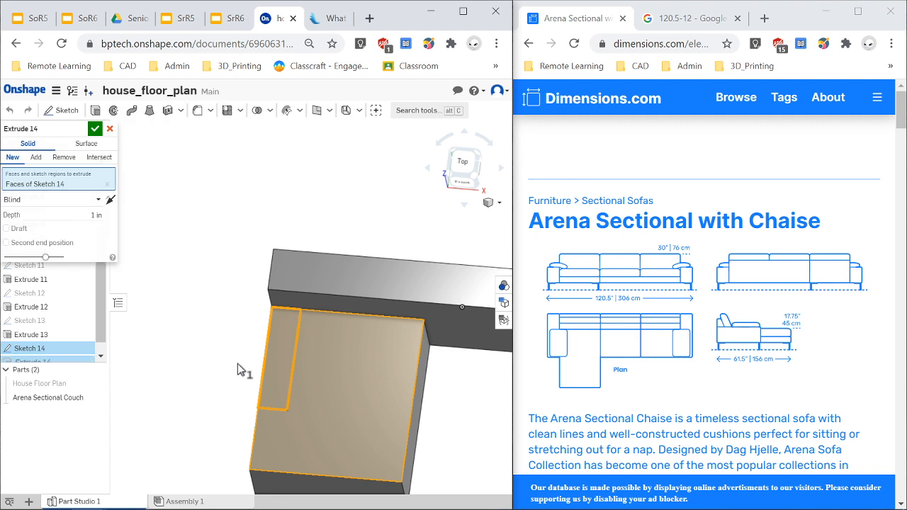
{"action": "left_click", "coordinate": [283, 367]}
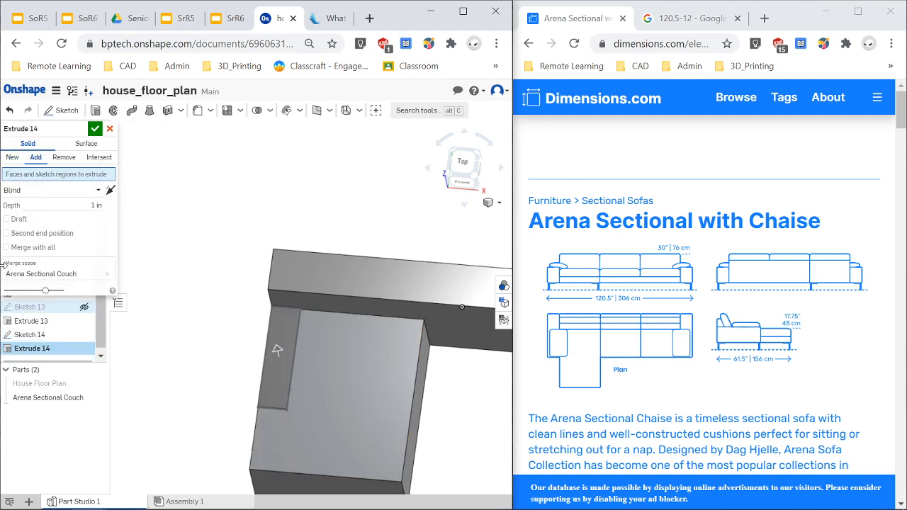
{"action": "left_click", "coordinate": [97, 205]}
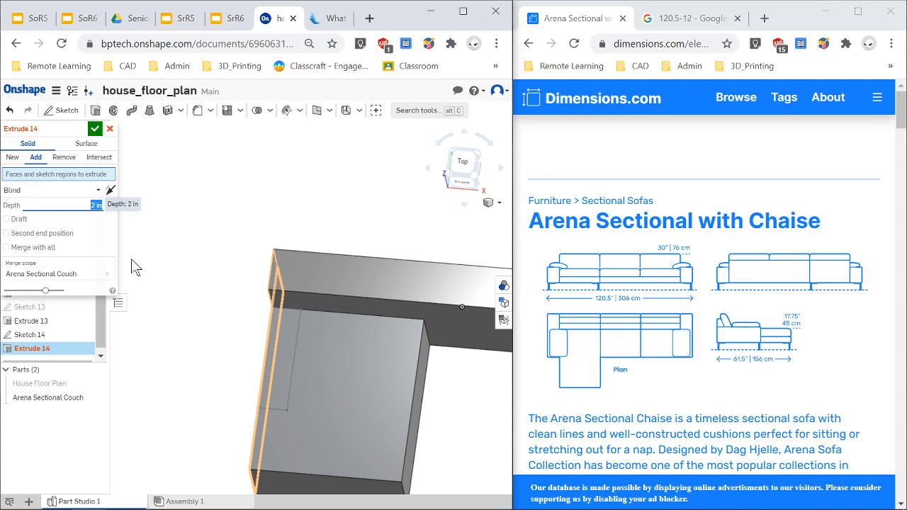
{"action": "left_click", "coordinate": [282, 349]}
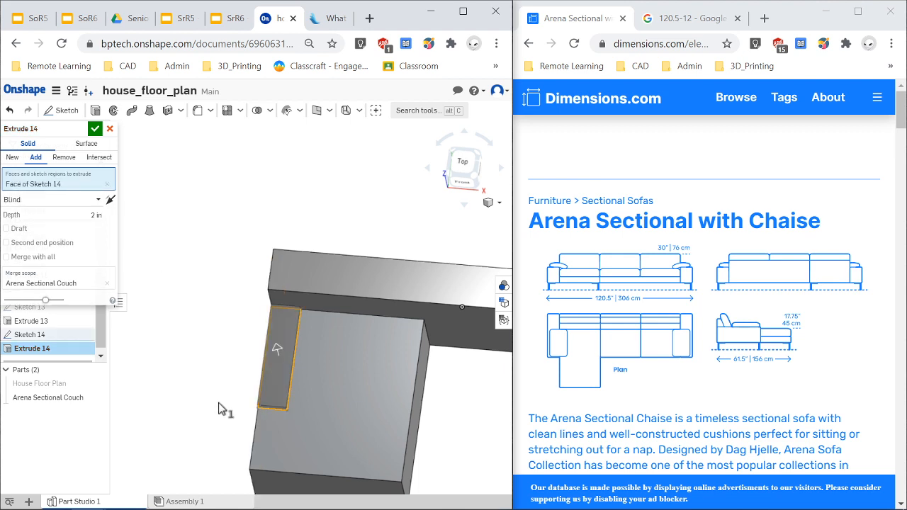
{"action": "right_click_drag", "start_coordinate": [220, 404], "coordinate": [214, 382]}
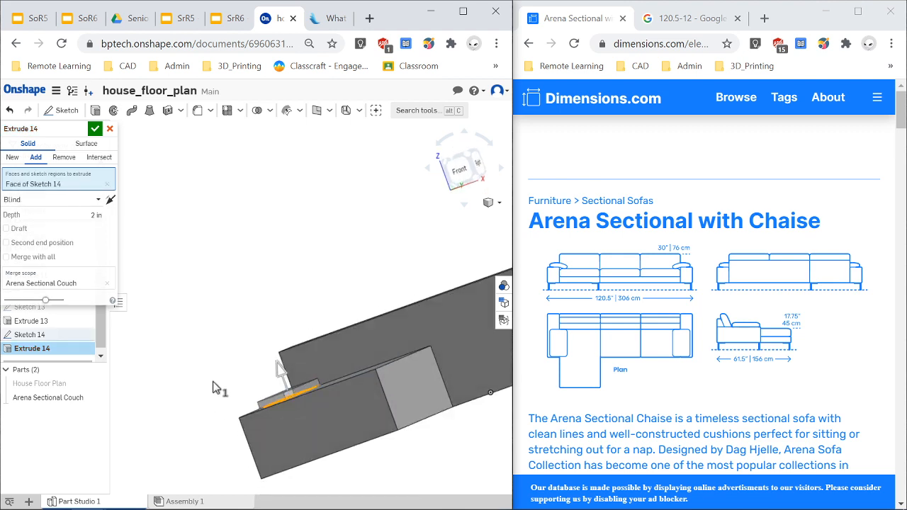
{"action": "left_click", "coordinate": [94, 131]}
Start a sketch on the chaise's top face and draw a rectangle about 18 in long at its front-left corner.
{"action": "right_click_drag", "start_coordinate": [155, 420], "coordinate": [175, 444]}
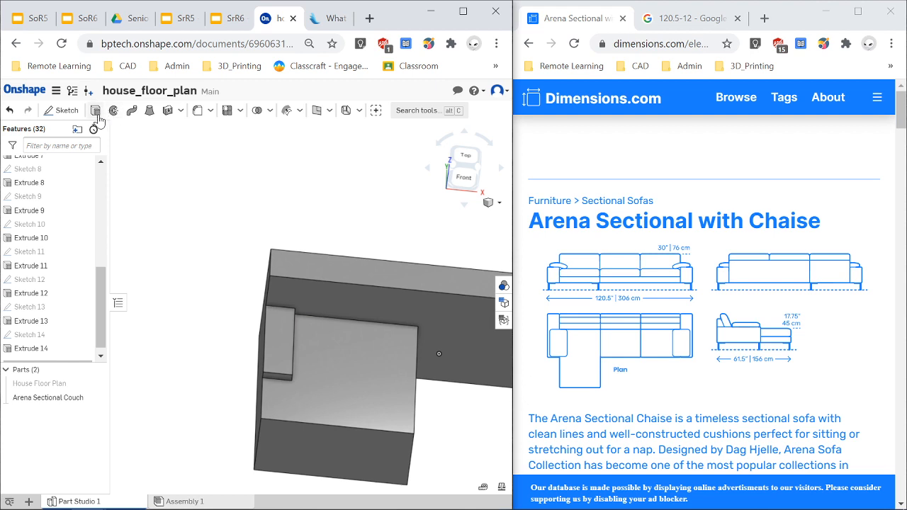
{"action": "left_click", "coordinate": [326, 417]}
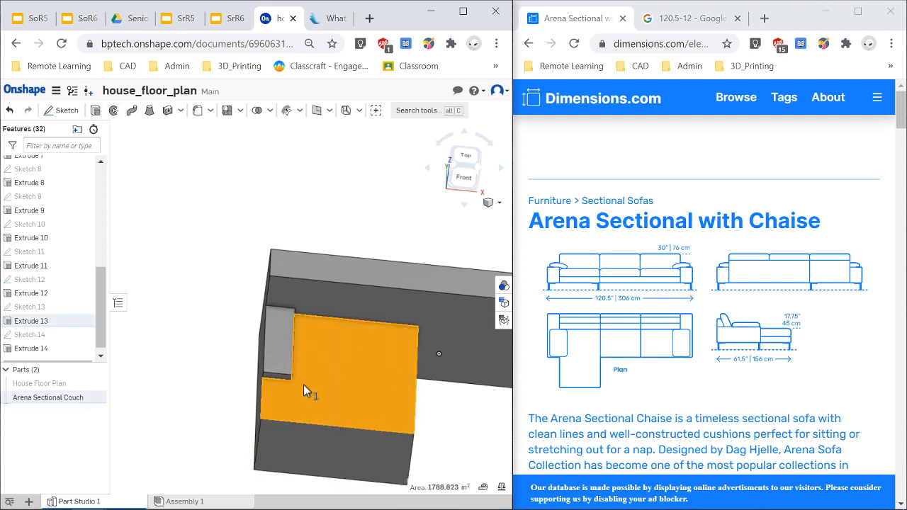
{"action": "left_click", "coordinate": [65, 111]}
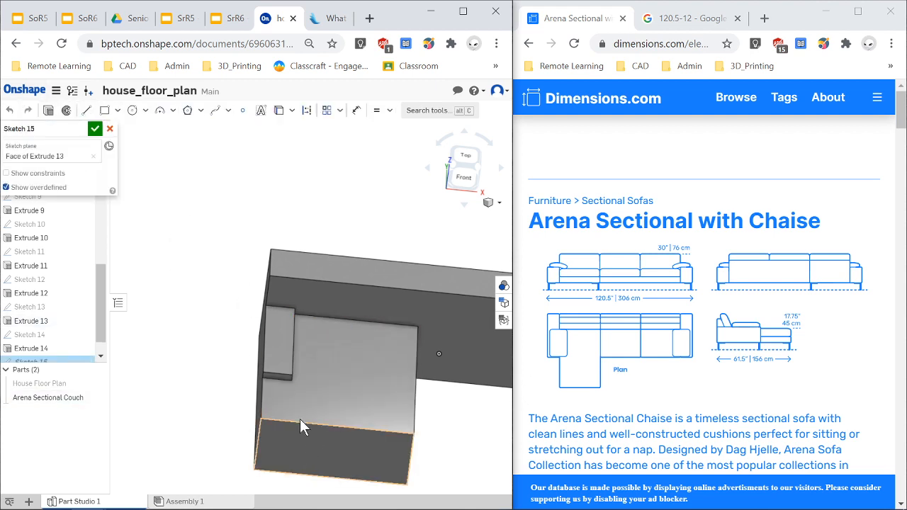
{"action": "left_click", "coordinate": [104, 110]}
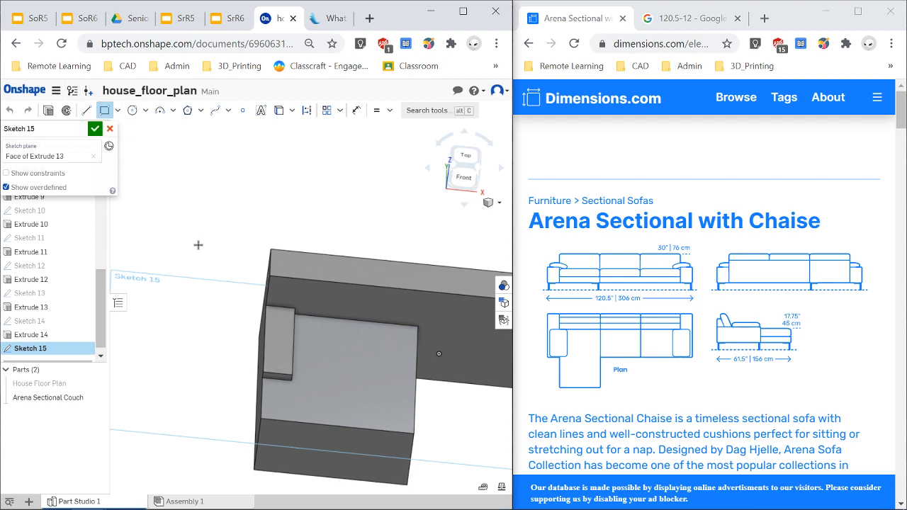
{"action": "left_click", "coordinate": [269, 380]}
{"action": "left_click", "coordinate": [288, 423]}
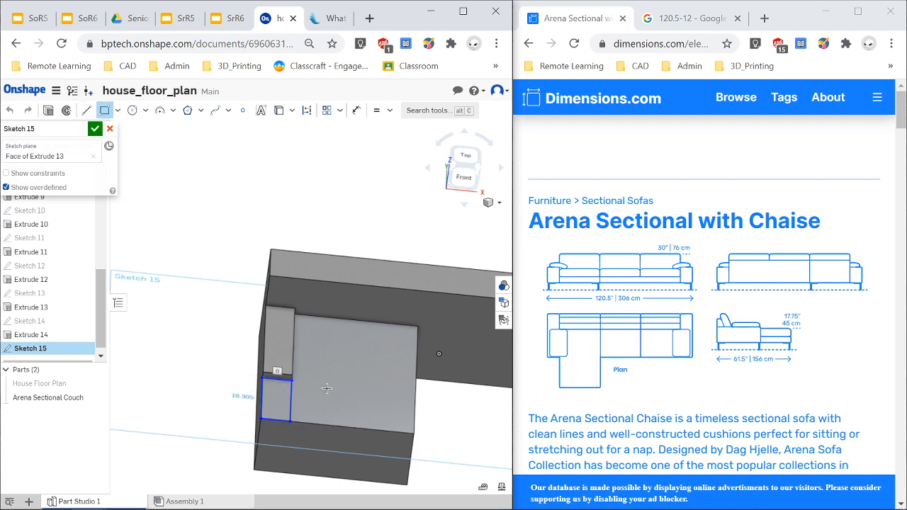
{"action": "key", "text": "n"}
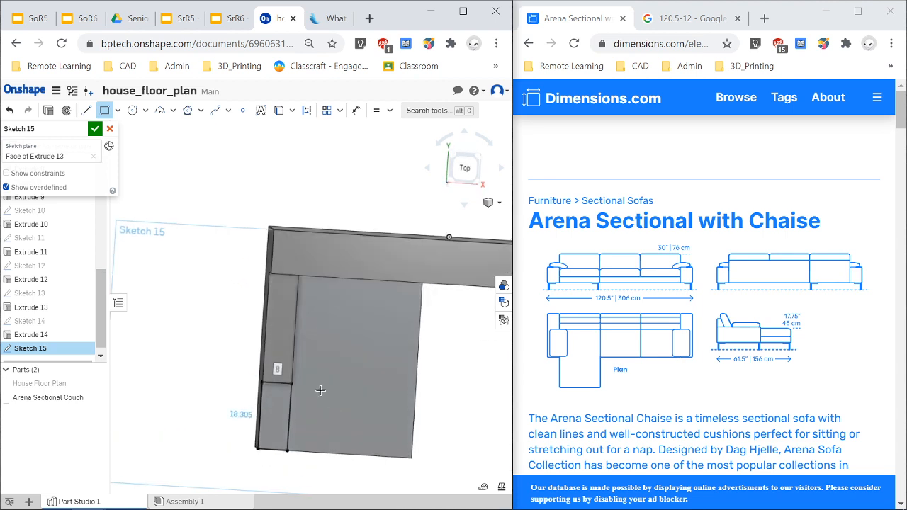
Cut the new rectangle through all of the Arena Sectional Couch with a Remove extrude.
{"action": "left_click", "coordinate": [50, 112]}
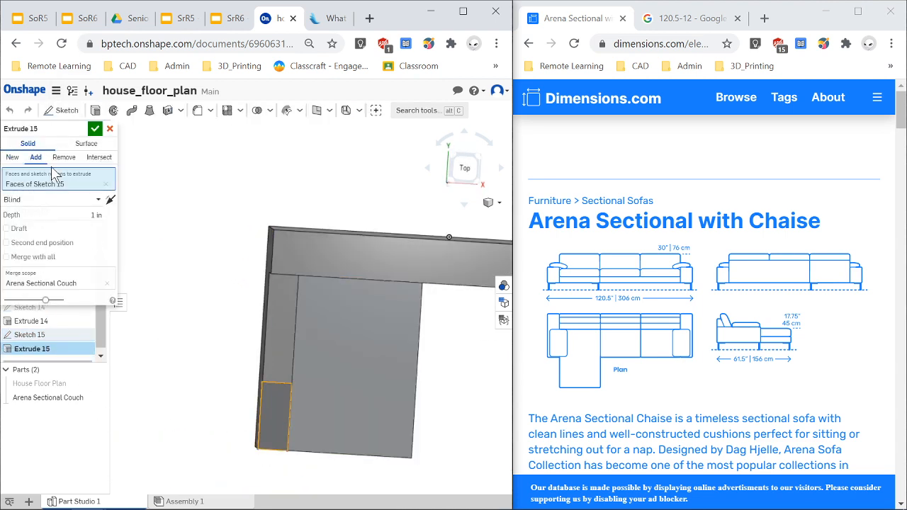
{"action": "left_click", "coordinate": [62, 158]}
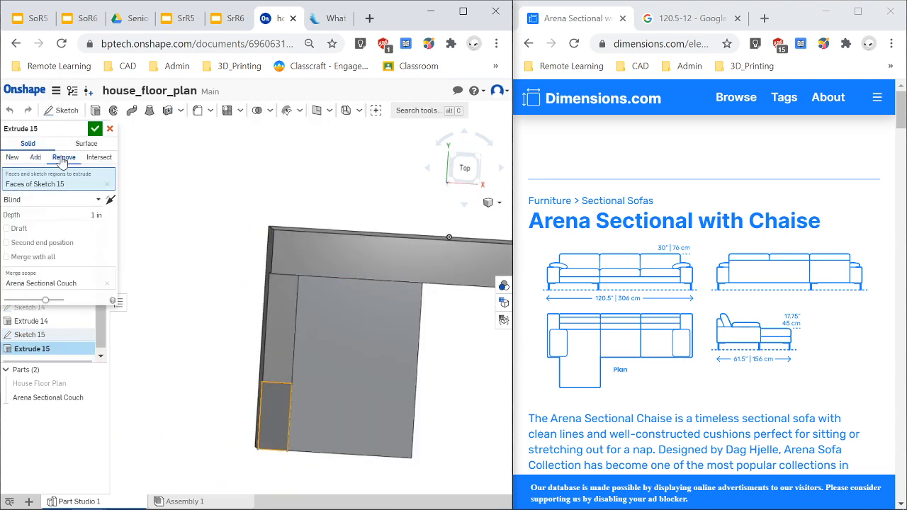
{"action": "left_click", "coordinate": [275, 421]}
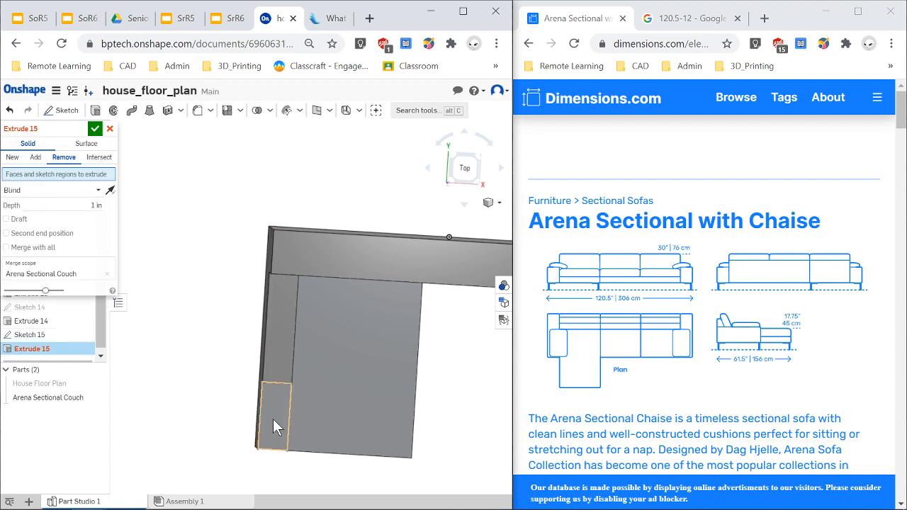
{"action": "left_click", "coordinate": [275, 422]}
{"action": "mouse_move", "coordinate": [306, 431]}
{"action": "right_mouse_down"}
{"action": "mouse_move", "coordinate": [348, 429]}
{"action": "mouse_move", "coordinate": [376, 414]}
{"action": "right_mouse_up"}
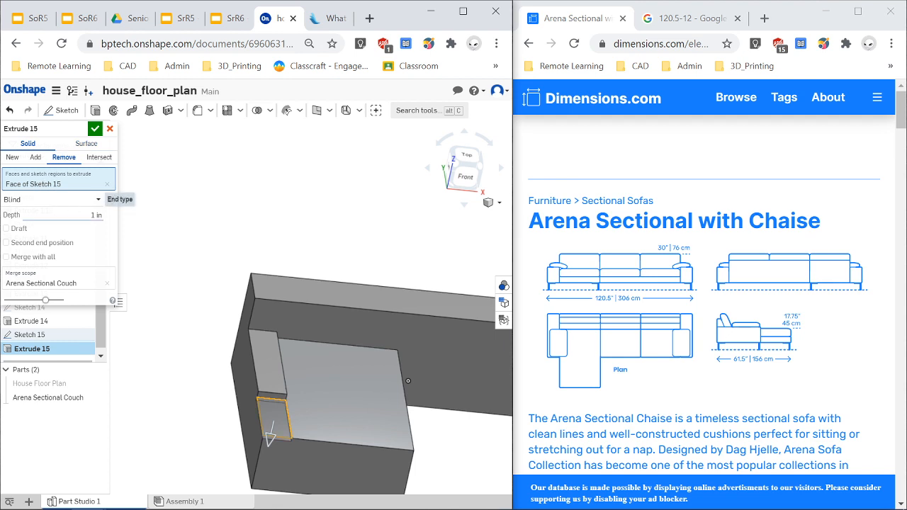
{"action": "left_click", "coordinate": [99, 200]}
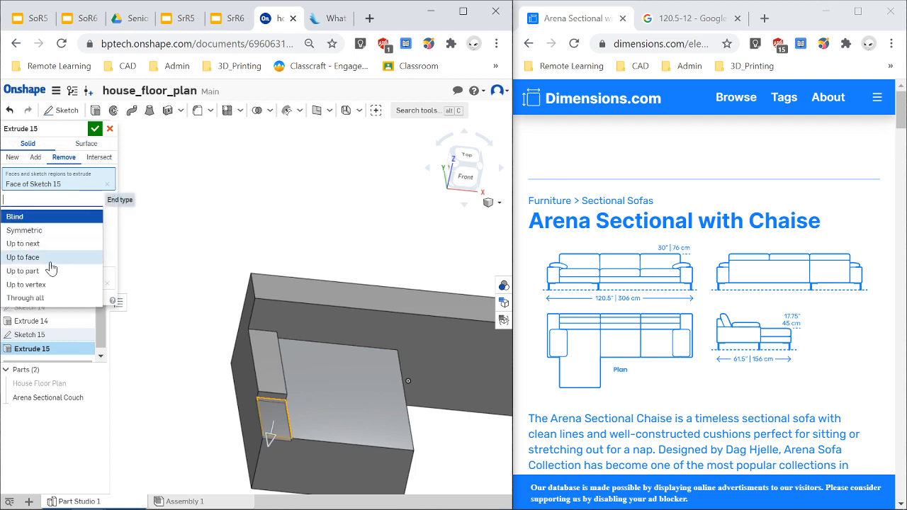
{"action": "left_click", "coordinate": [31, 298]}
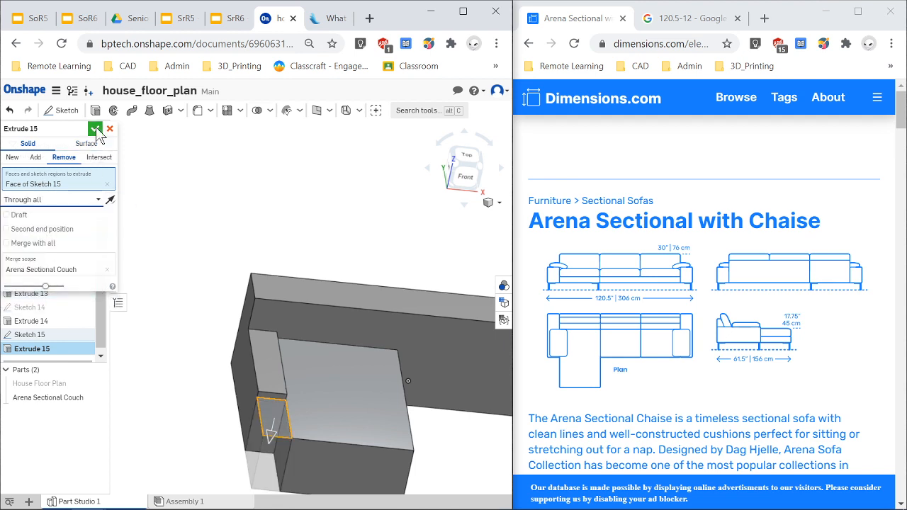
{"action": "left_click", "coordinate": [96, 130]}
{"action": "scroll", "coordinate": [355, 433], "scroll_direction": "down", "scroll_amount": 5}
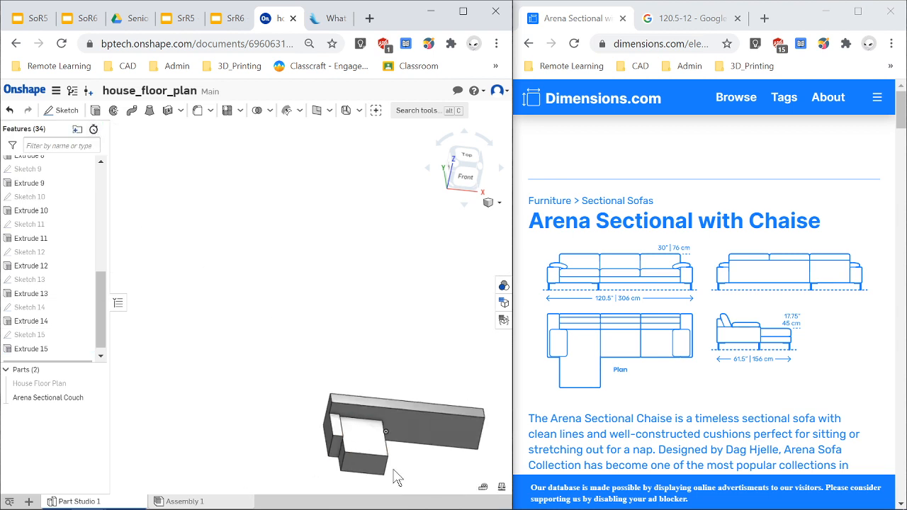
{"action": "scroll", "coordinate": [397, 477], "scroll_direction": "up", "scroll_amount": 5}
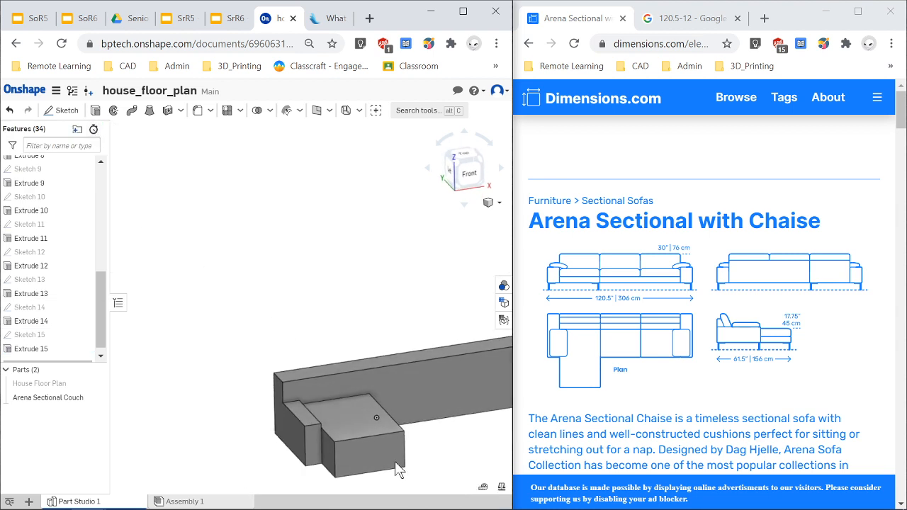
Examine the cut chaise and the rest of the couch from several angles, ending in the front view.
{"action": "mouse_move", "coordinate": [397, 470]}
{"action": "right_mouse_down"}
{"action": "mouse_move", "coordinate": [380, 468]}
{"action": "mouse_move", "coordinate": [418, 482]}
{"action": "mouse_move", "coordinate": [389, 455]}
{"action": "right_mouse_up"}
{"action": "scroll", "coordinate": [402, 455], "scroll_direction": "down", "scroll_amount": 2}
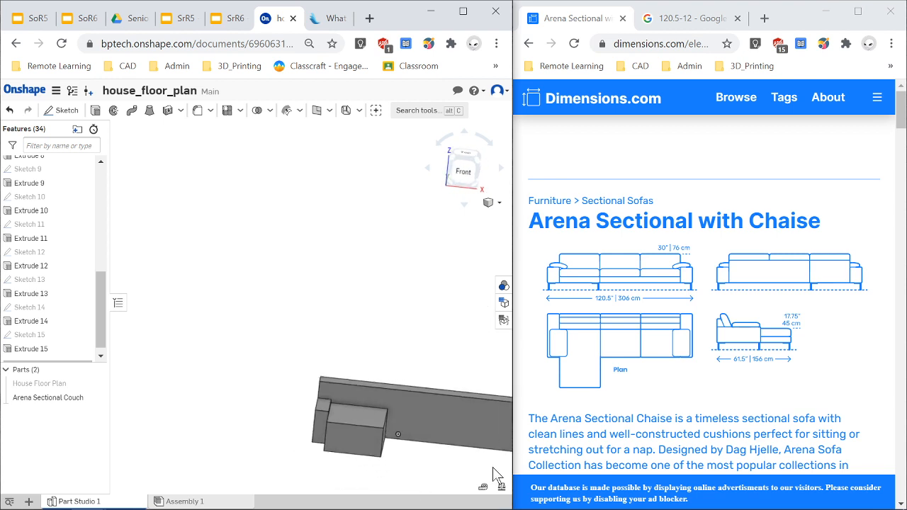
{"action": "scroll", "coordinate": [492, 467], "scroll_direction": "down", "scroll_amount": 2}
{"action": "scroll", "coordinate": [465, 459], "scroll_direction": "up", "scroll_amount": 5}
{"action": "right_click_drag", "start_coordinate": [456, 452], "coordinate": [477, 468]}
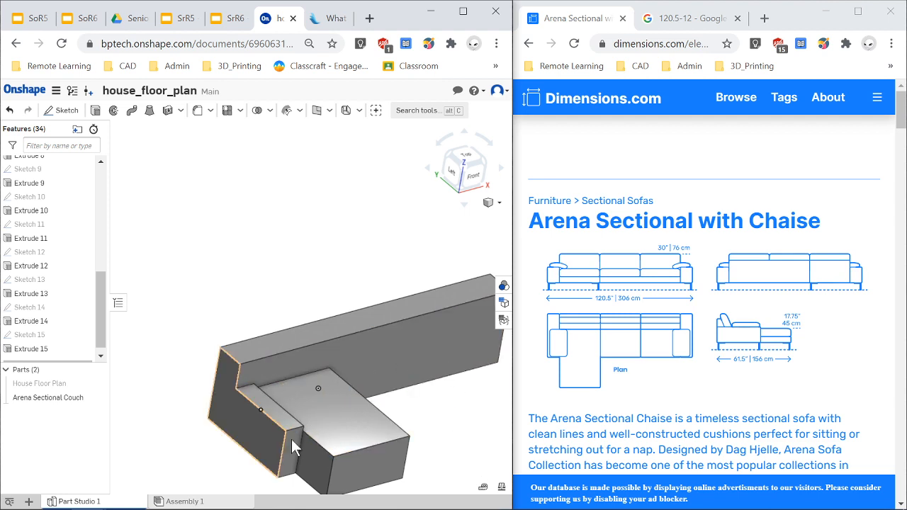
{"action": "right_click_drag", "start_coordinate": [306, 437], "coordinate": [339, 471]}
{"action": "scroll", "coordinate": [339, 472], "scroll_direction": "down", "scroll_amount": 3}
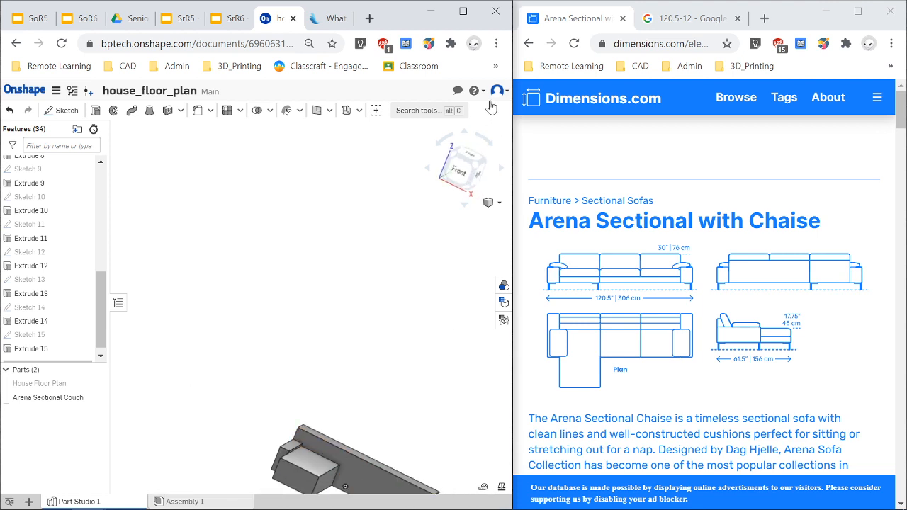
{"action": "left_click", "coordinate": [459, 177]}
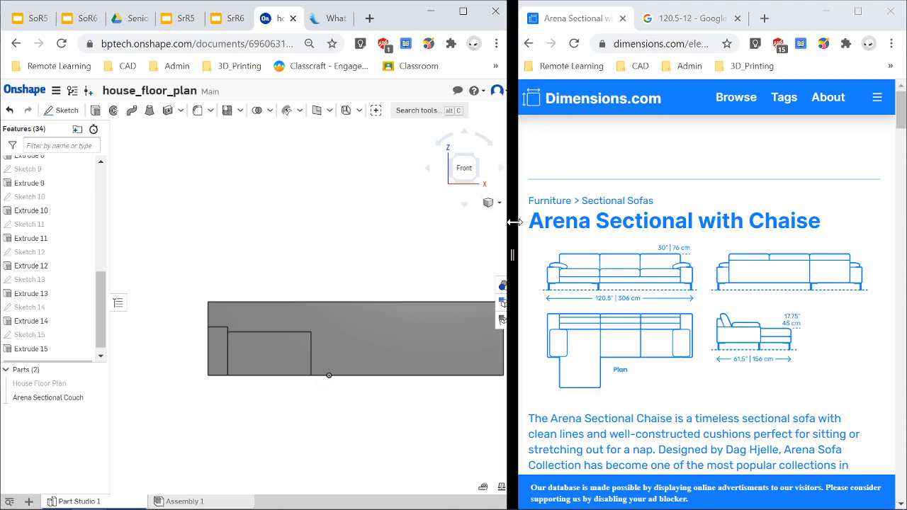
{"action": "left_click_drag", "start_coordinate": [513, 220], "coordinate": [576, 226]}
{"action": "scroll", "coordinate": [405, 324], "scroll_direction": "up", "scroll_amount": 2}
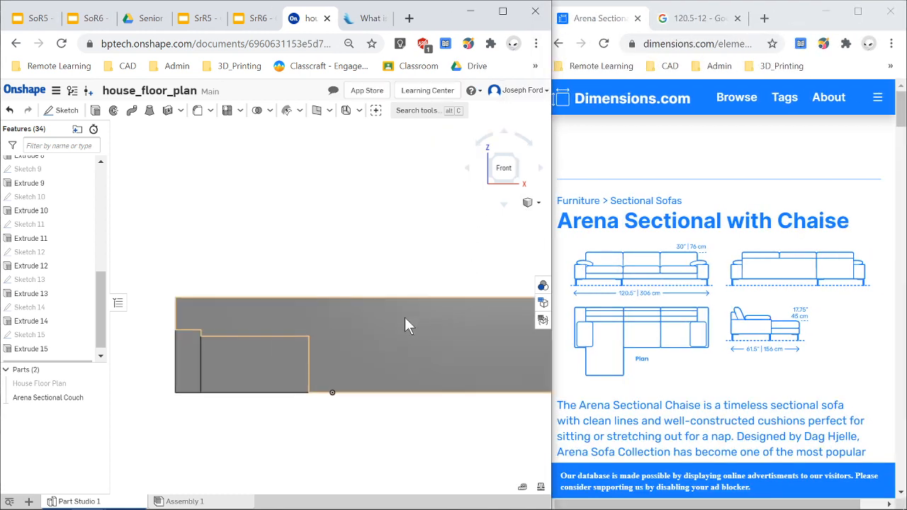
{"action": "scroll", "coordinate": [402, 324], "scroll_direction": "down", "scroll_amount": 2}
{"action": "scroll", "coordinate": [402, 324], "scroll_direction": "down", "scroll_amount": 2}
{"action": "scroll", "coordinate": [453, 341], "scroll_direction": "up", "scroll_amount": 2}
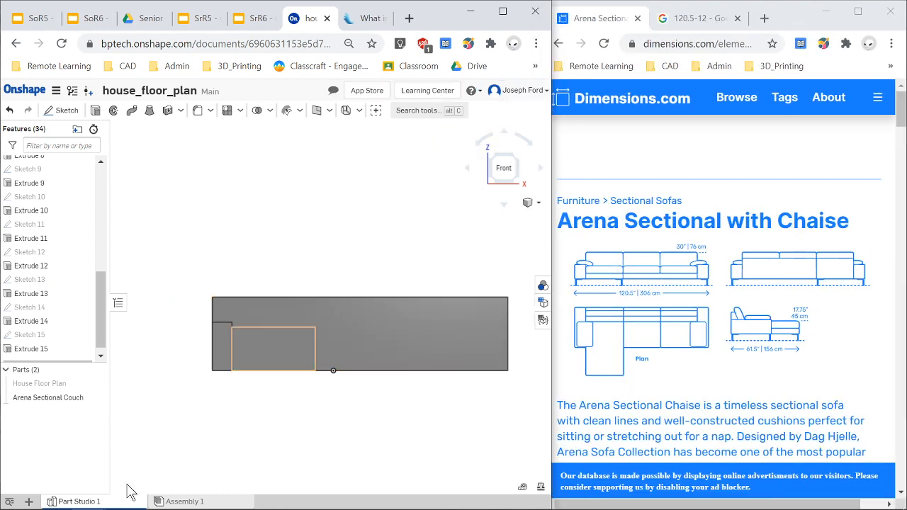
{"action": "left_click", "coordinate": [96, 110]}
{"action": "left_click", "coordinate": [426, 348]}
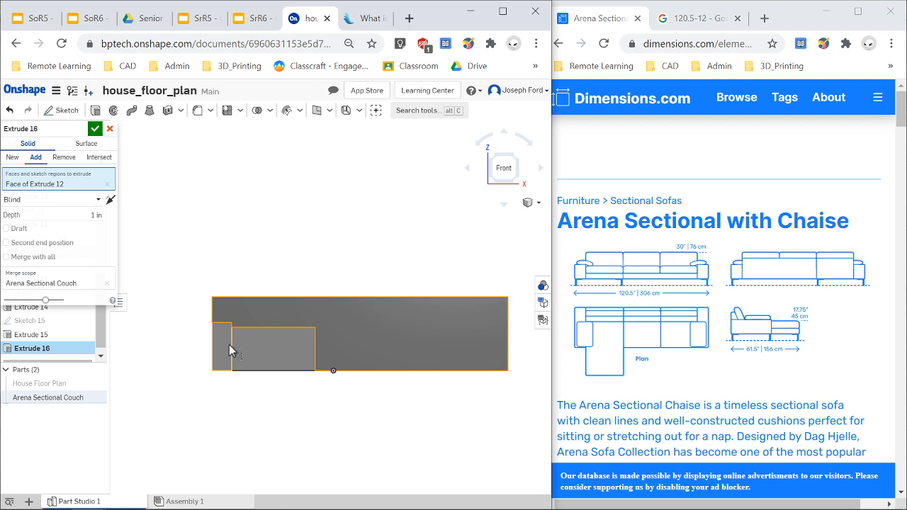
{"action": "left_click", "coordinate": [97, 111]}
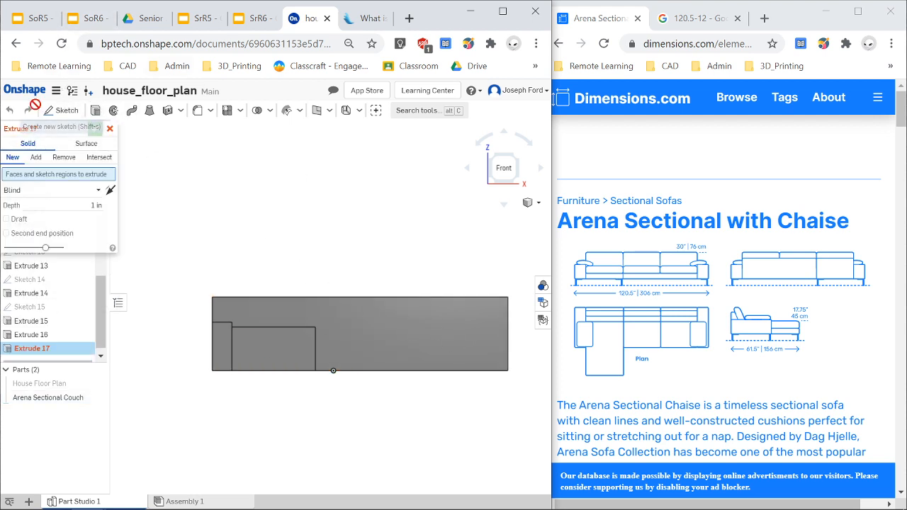
{"action": "left_click", "coordinate": [110, 129]}
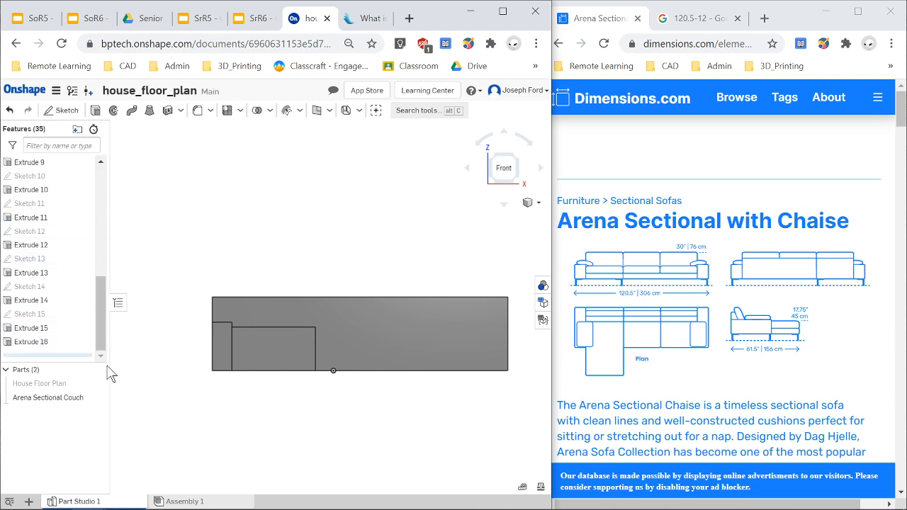
Start a sketch on the couch's front face and draw a rectangle about 10 by 19 in at its lower-right corner.
{"action": "left_click", "coordinate": [440, 341]}
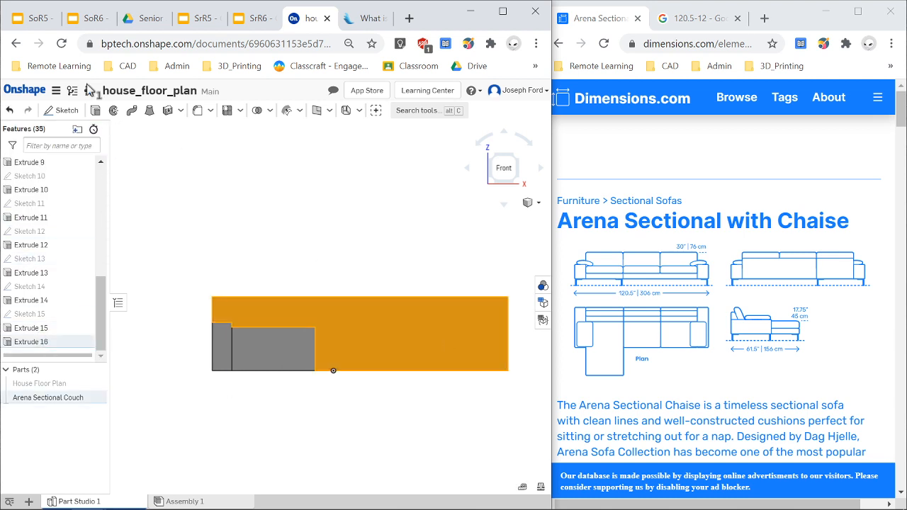
{"action": "left_click", "coordinate": [58, 112]}
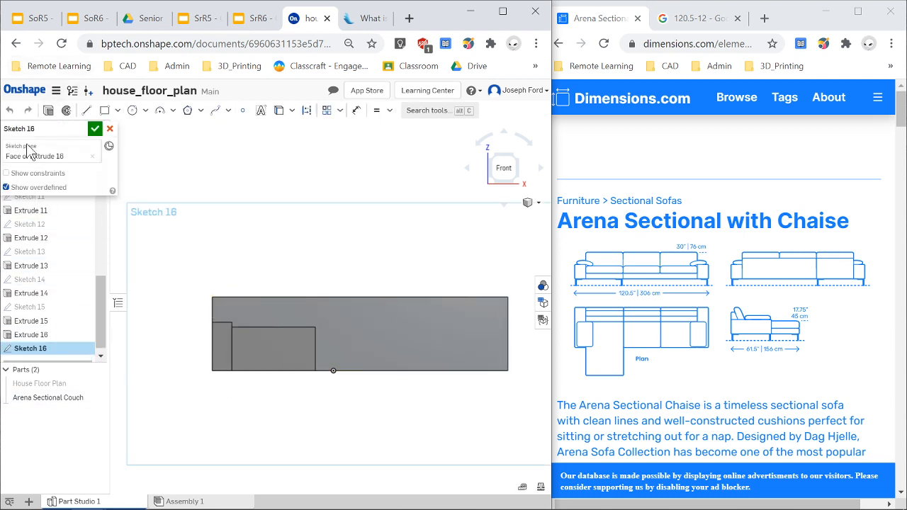
{"action": "left_click", "coordinate": [104, 109]}
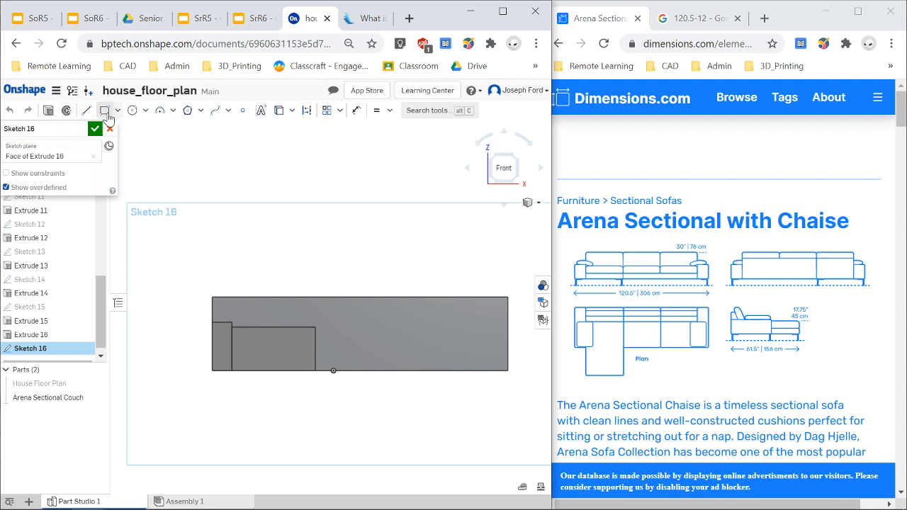
{"action": "left_click", "coordinate": [506, 371]}
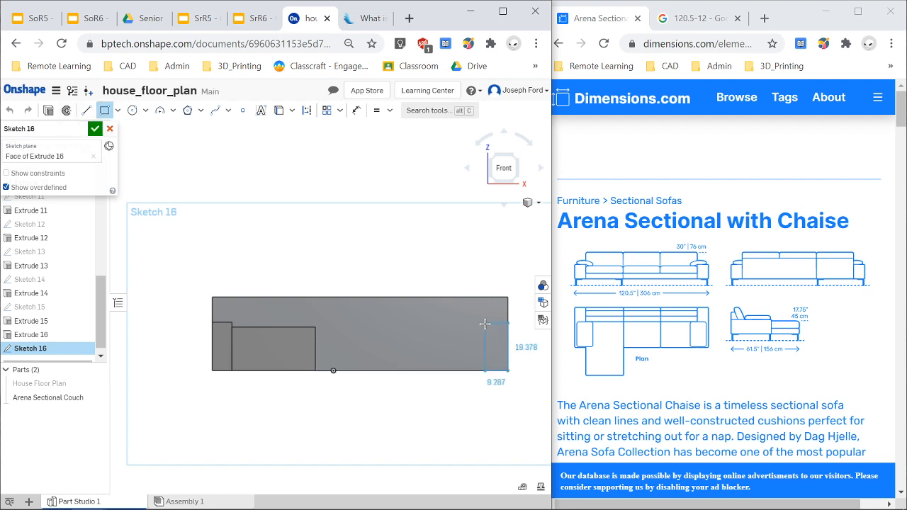
{"action": "left_click", "coordinate": [484, 324]}
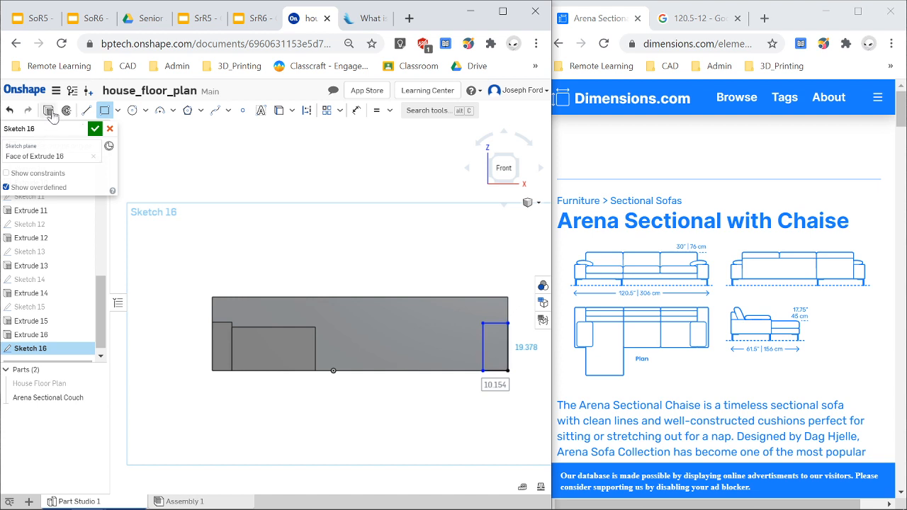
Dimension the new rectangle's width to 8 in.
{"action": "key", "text": "d"}
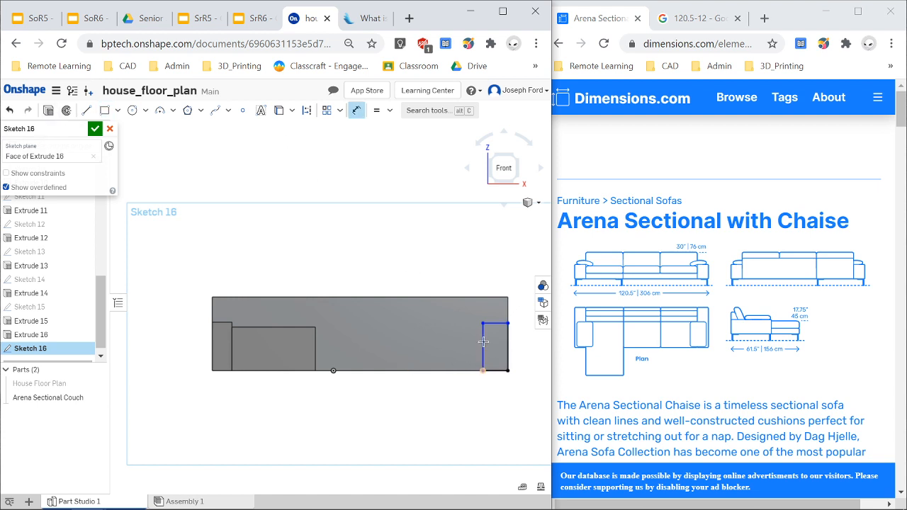
{"action": "scroll", "coordinate": [489, 333], "scroll_direction": "up", "scroll_amount": 2}
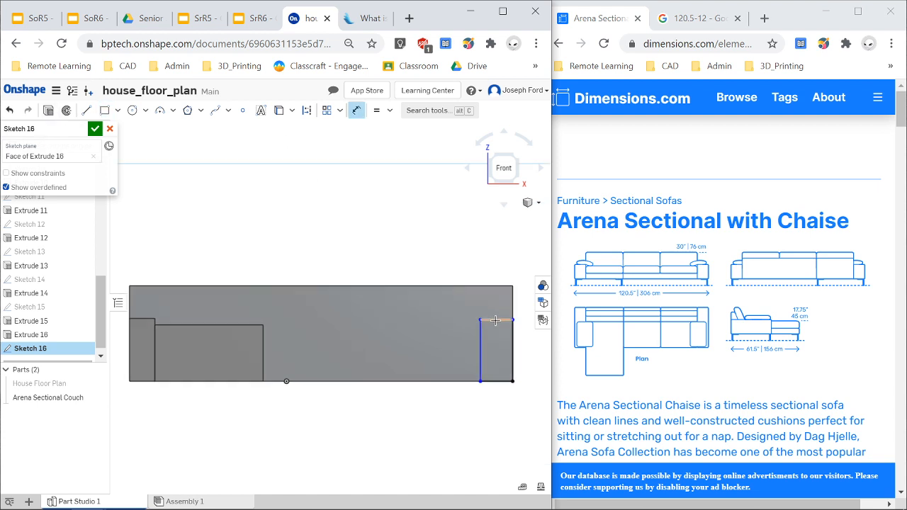
{"action": "left_click", "coordinate": [495, 320]}
{"action": "left_click", "coordinate": [485, 310]}
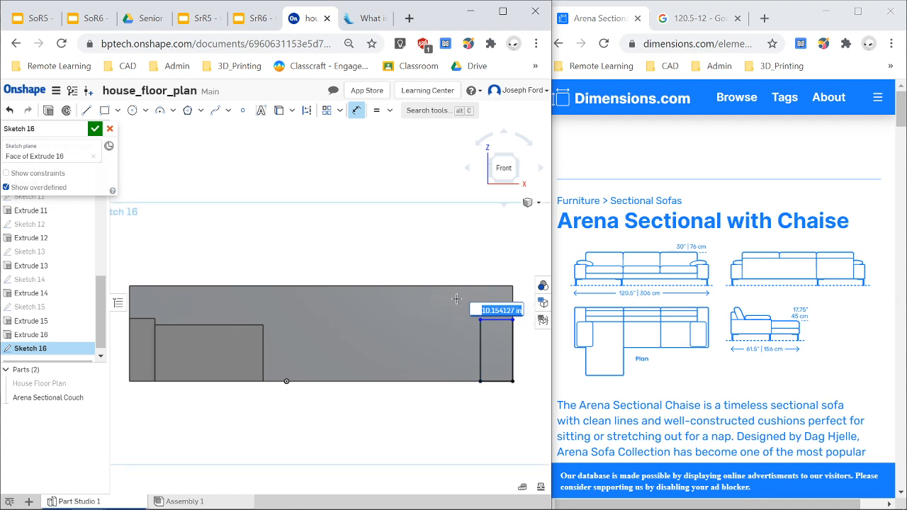
{"action": "type", "text": "8"}
{"action": "key", "text": "Return"}
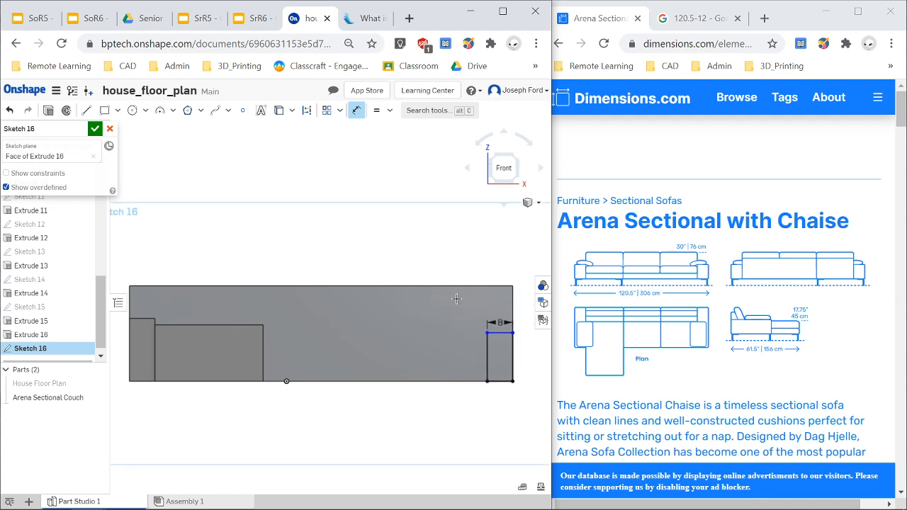
Dimension the rectangle's height to 19.75 in and finish the sketch.
{"action": "left_click", "coordinate": [487, 351]}
{"action": "left_click", "coordinate": [438, 340]}
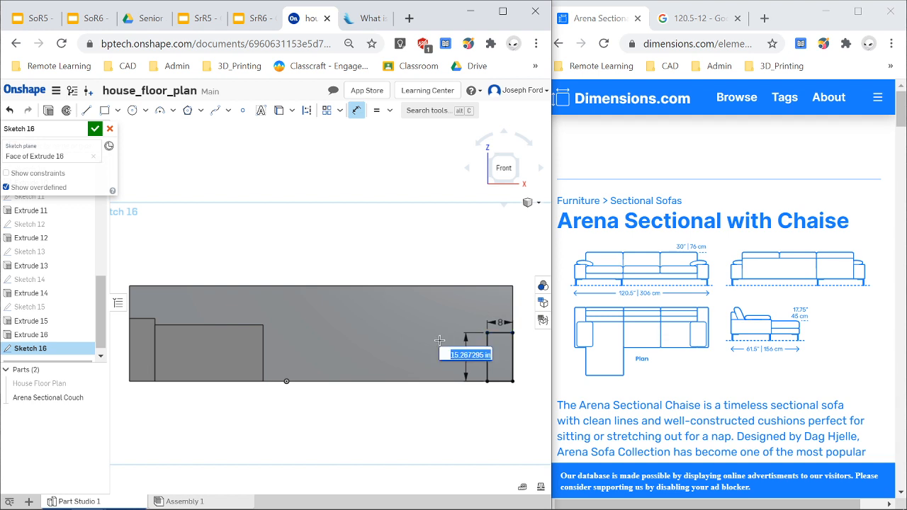
{"action": "type", "text": "17.75+2"}
{"action": "key", "text": "Return"}
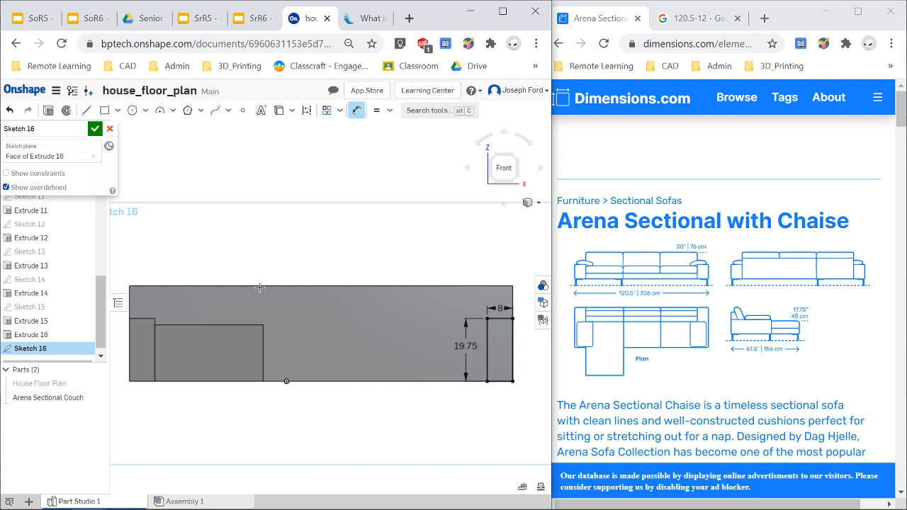
{"action": "left_click", "coordinate": [90, 130]}
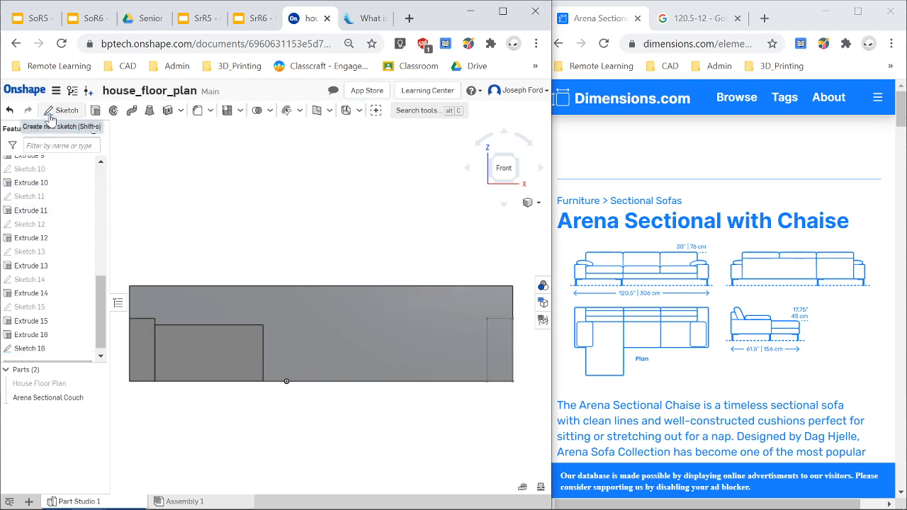
Extrude the 8 by 19.75 in rectangle 30 in forward, adding it to the Arena Sectional Couch as the right arm.
{"action": "left_click", "coordinate": [40, 350]}
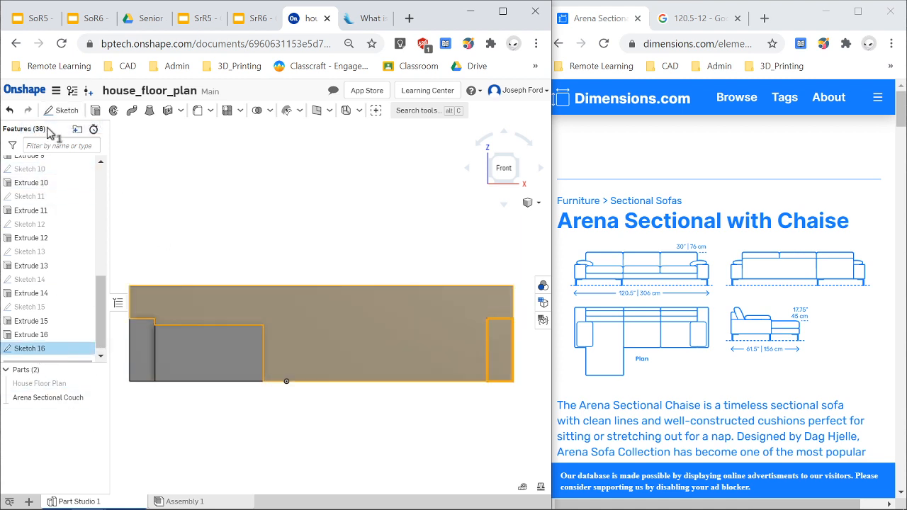
{"action": "left_click", "coordinate": [96, 111]}
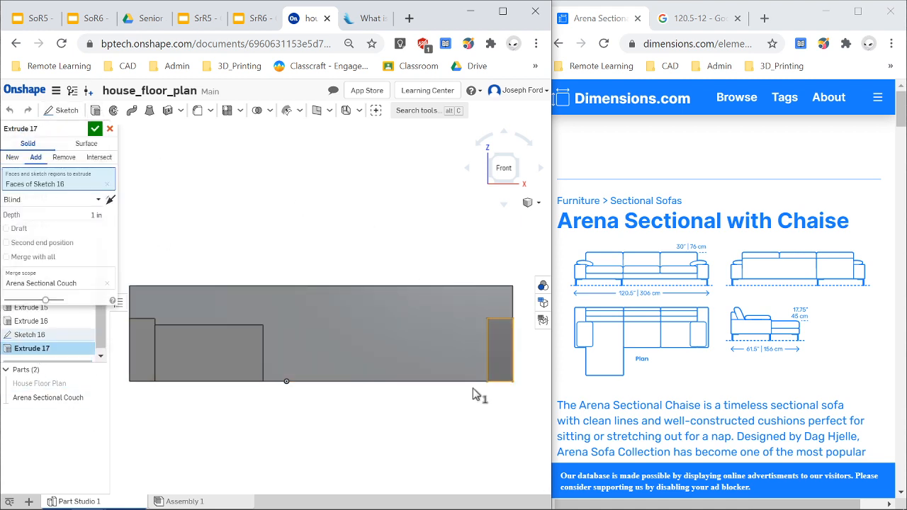
{"action": "right_click_drag", "start_coordinate": [476, 435], "coordinate": [457, 436]}
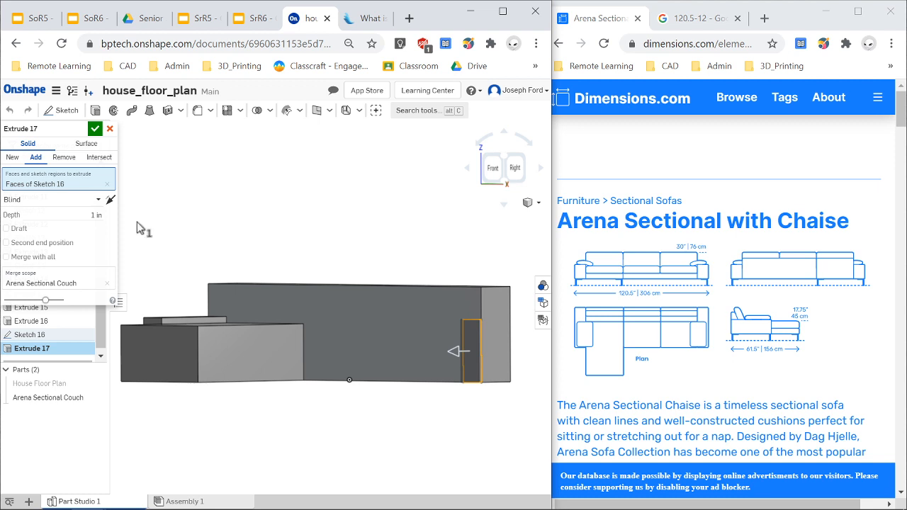
{"action": "left_click", "coordinate": [101, 215]}
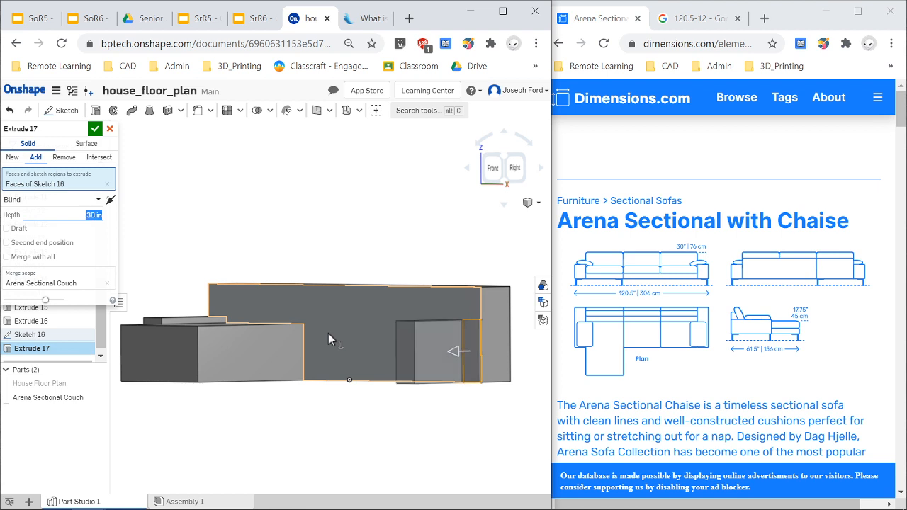
{"action": "right_click_drag", "start_coordinate": [329, 417], "coordinate": [310, 436]}
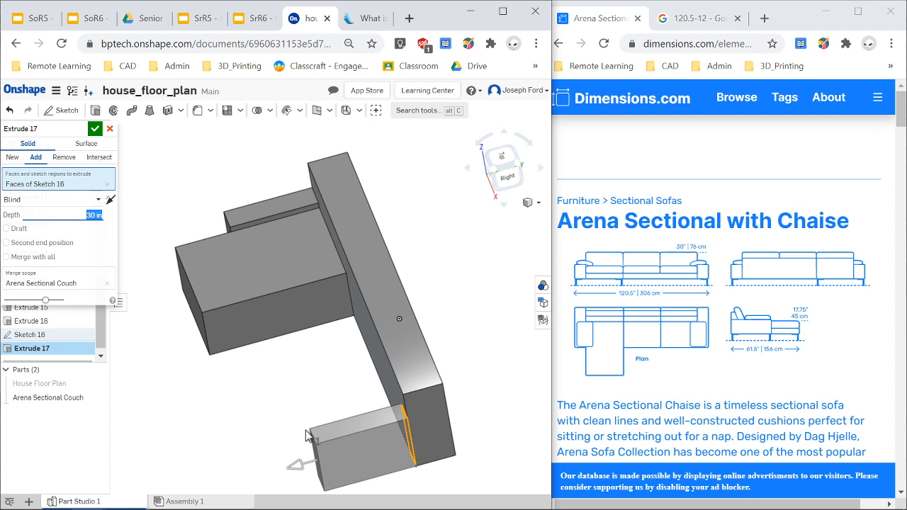
{"action": "left_click", "coordinate": [95, 129]}
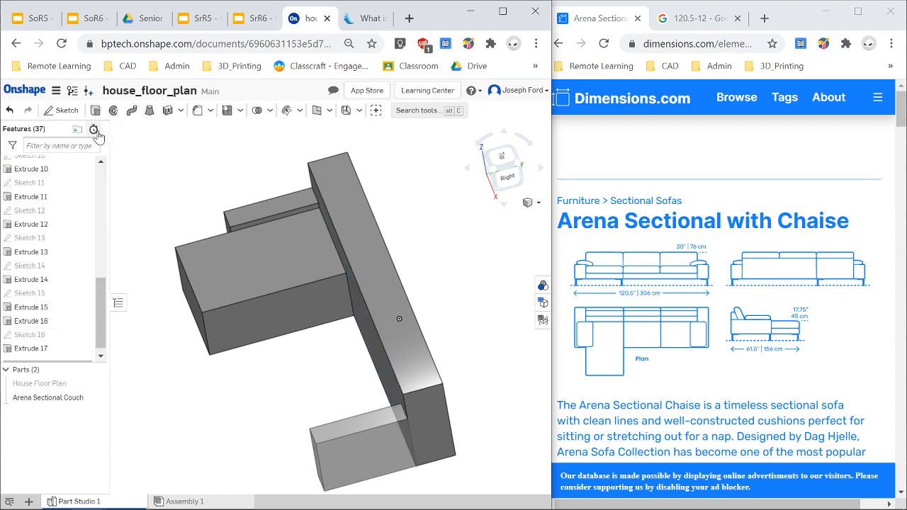
Start a new sketch on the couch's front face, backing out of an accidental extrude.
{"action": "right_click_drag", "start_coordinate": [287, 386], "coordinate": [290, 433]}
{"action": "right_click_drag", "start_coordinate": [372, 433], "coordinate": [402, 412]}
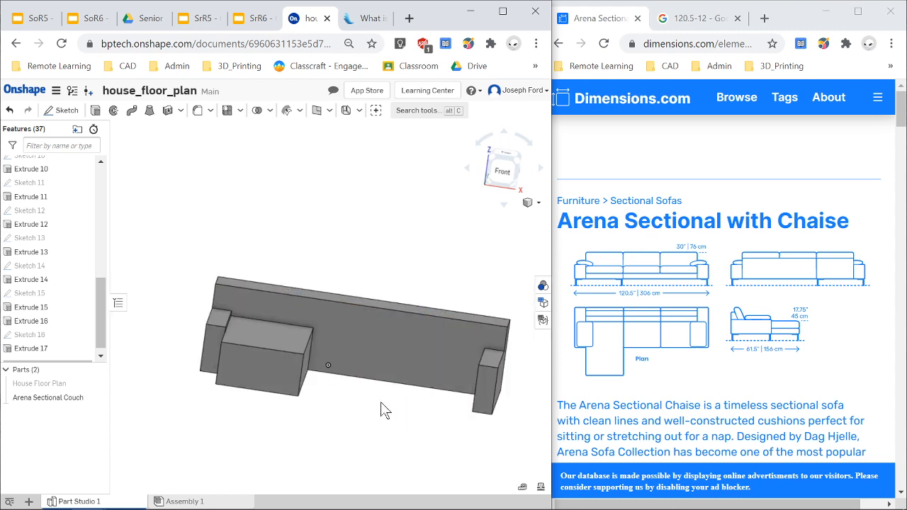
{"action": "mouse_move", "coordinate": [372, 411]}
{"action": "right_mouse_down"}
{"action": "mouse_move", "coordinate": [348, 411]}
{"action": "mouse_move", "coordinate": [393, 406]}
{"action": "mouse_move", "coordinate": [376, 414]}
{"action": "right_mouse_up"}
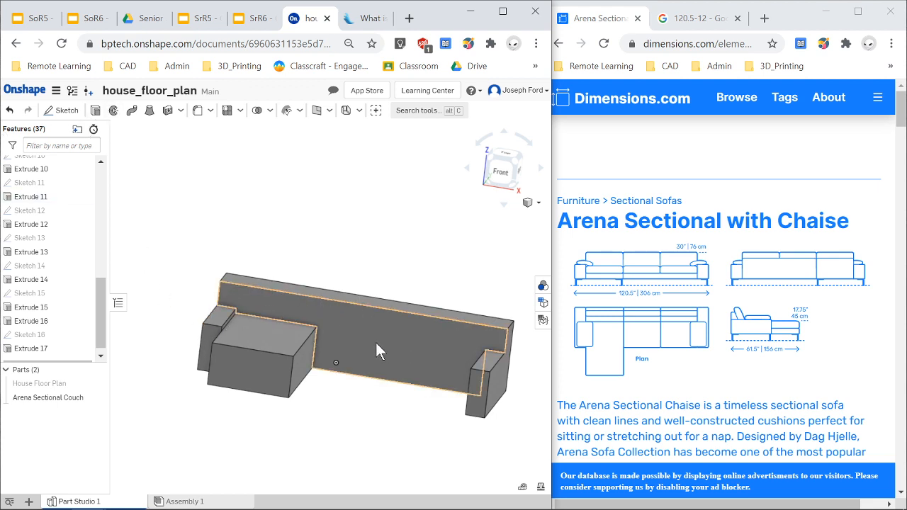
{"action": "left_click", "coordinate": [64, 110]}
{"action": "left_click", "coordinate": [422, 339]}
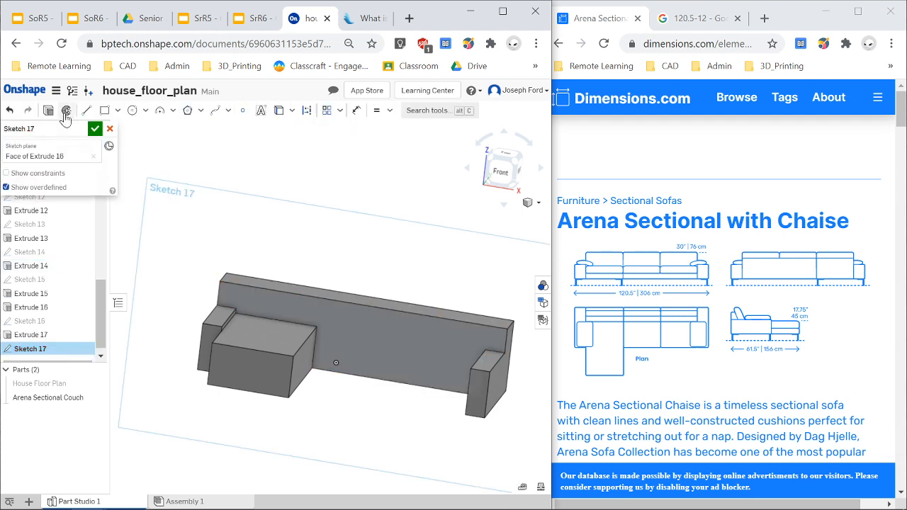
{"action": "key", "text": "shift+e"}
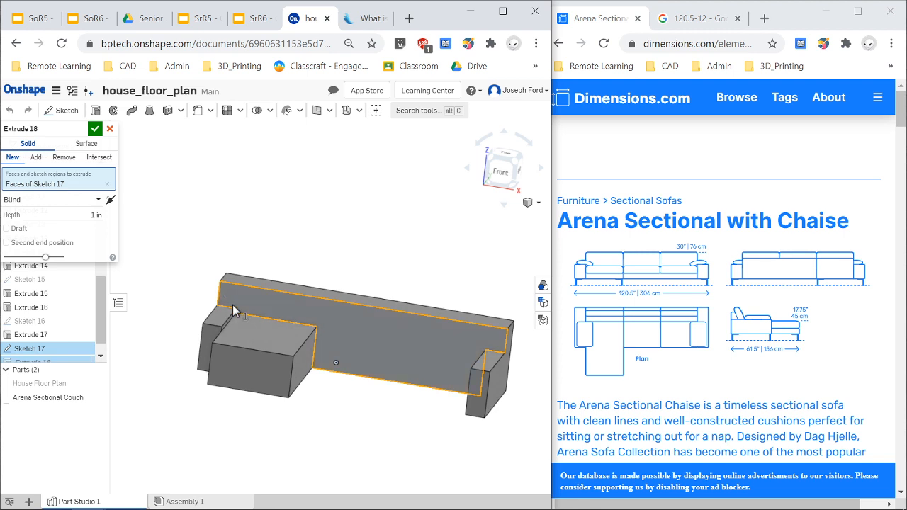
{"action": "left_click", "coordinate": [110, 129]}
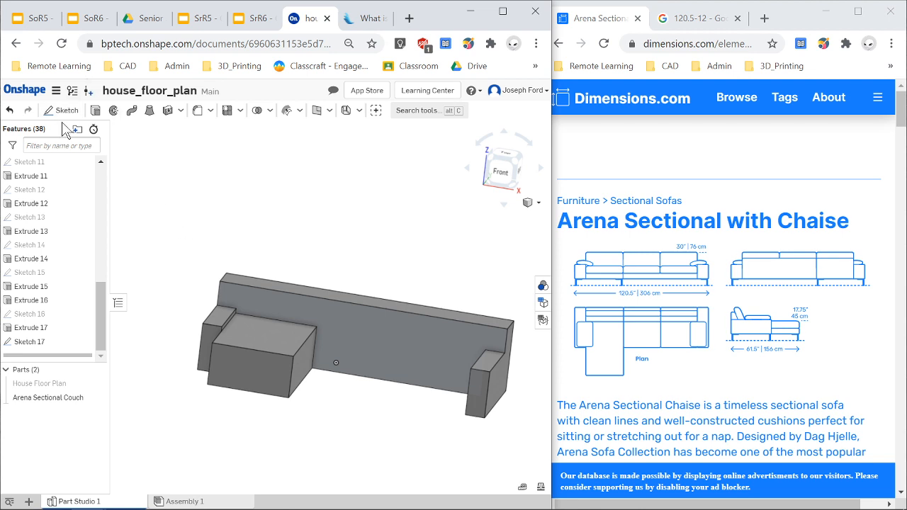
Reopen the new sketch and draw a small rectangle at the backrest's upper-left corner above the chaise.
{"action": "double_click", "coordinate": [39, 343]}
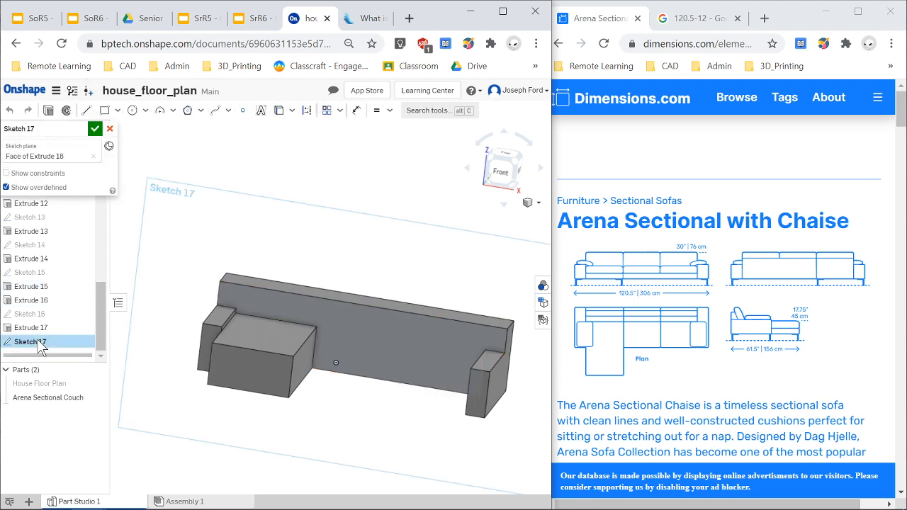
{"action": "left_click", "coordinate": [104, 109]}
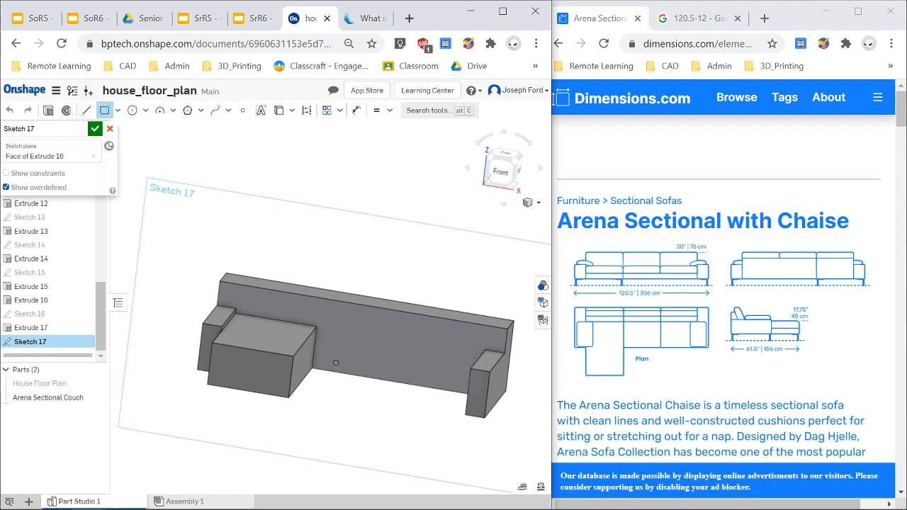
{"action": "scroll", "coordinate": [234, 315], "scroll_direction": "up", "scroll_amount": 2}
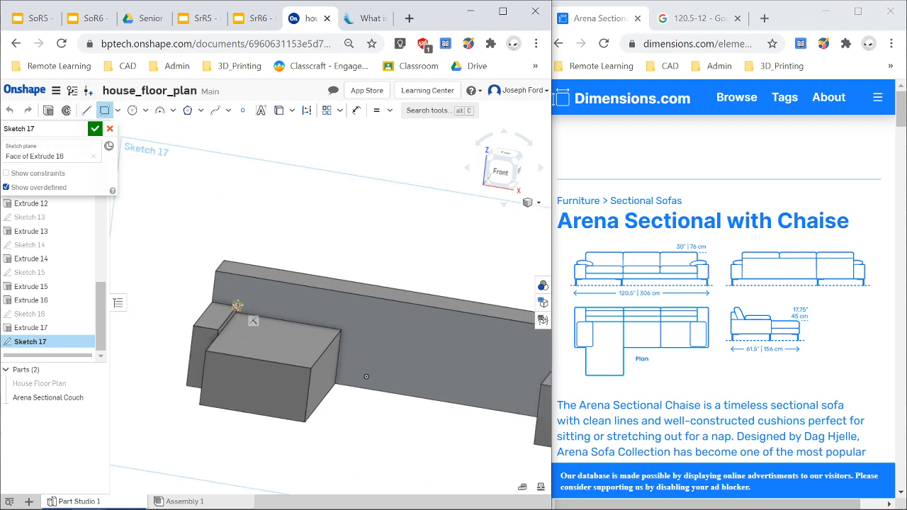
{"action": "left_click", "coordinate": [237, 305]}
{"action": "left_click", "coordinate": [218, 270]}
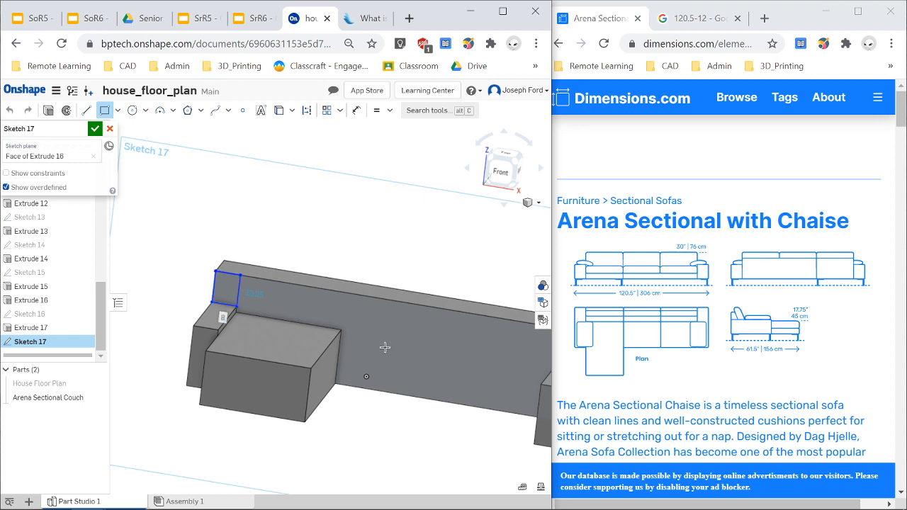
Draw a matching small rectangle at the backrest's upper-right corner above the right arm.
{"action": "scroll", "coordinate": [524, 375], "scroll_direction": "down", "scroll_amount": 3}
{"action": "scroll", "coordinate": [523, 368], "scroll_direction": "up", "scroll_amount": 2}
{"action": "left_click", "coordinate": [521, 354]}
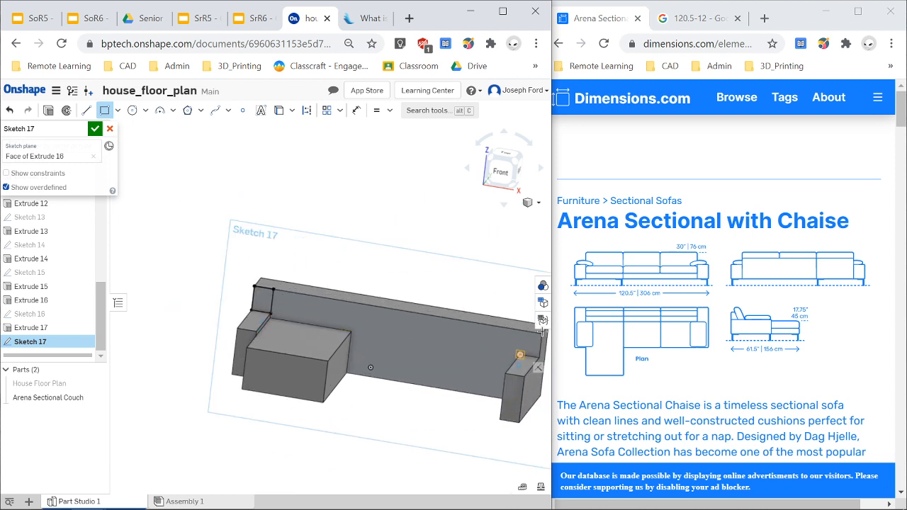
{"action": "left_click", "coordinate": [542, 333]}
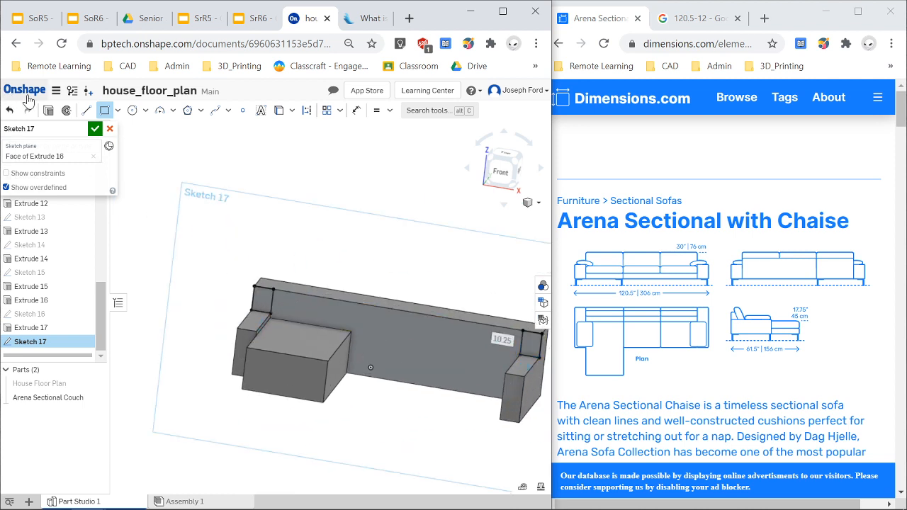
Extrude both corner rectangles as a Remove cut set to Through all, trimming the backrest's top corners from the couch.
{"action": "left_click", "coordinate": [47, 112]}
{"action": "left_click", "coordinate": [35, 157]}
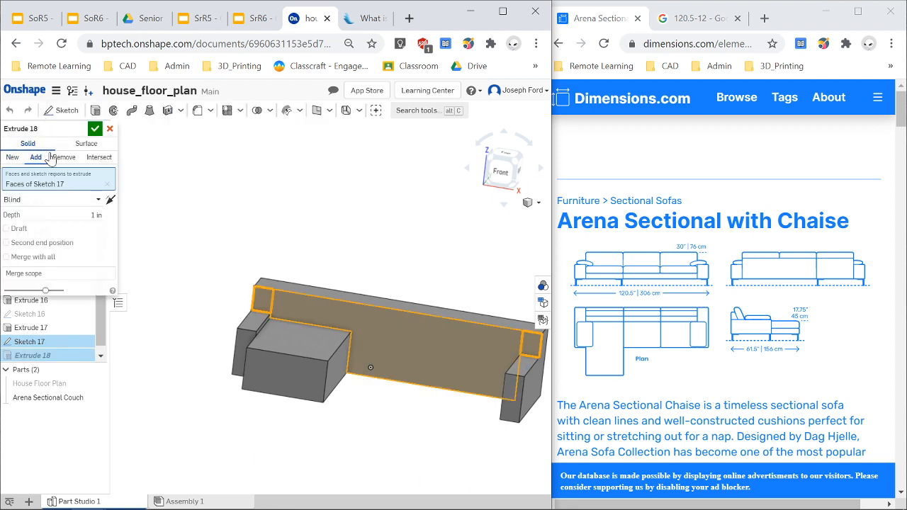
{"action": "left_click", "coordinate": [62, 158]}
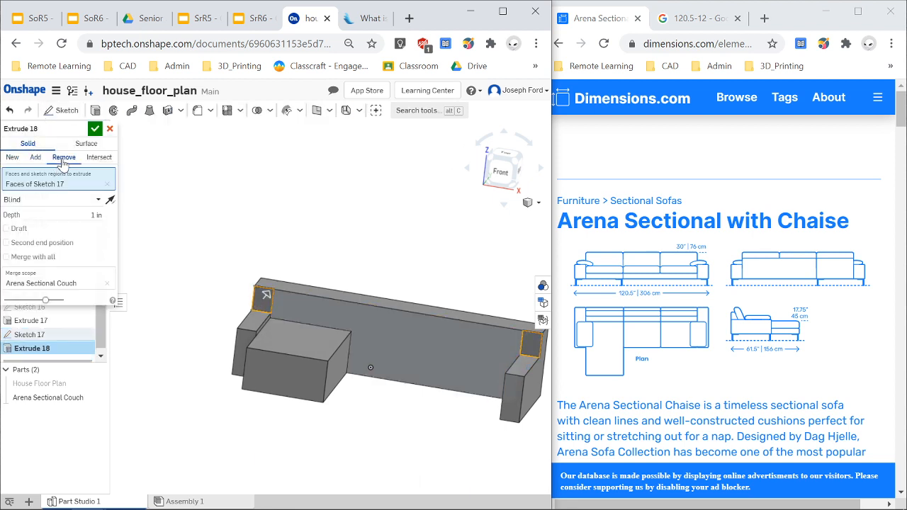
{"action": "left_click", "coordinate": [99, 200]}
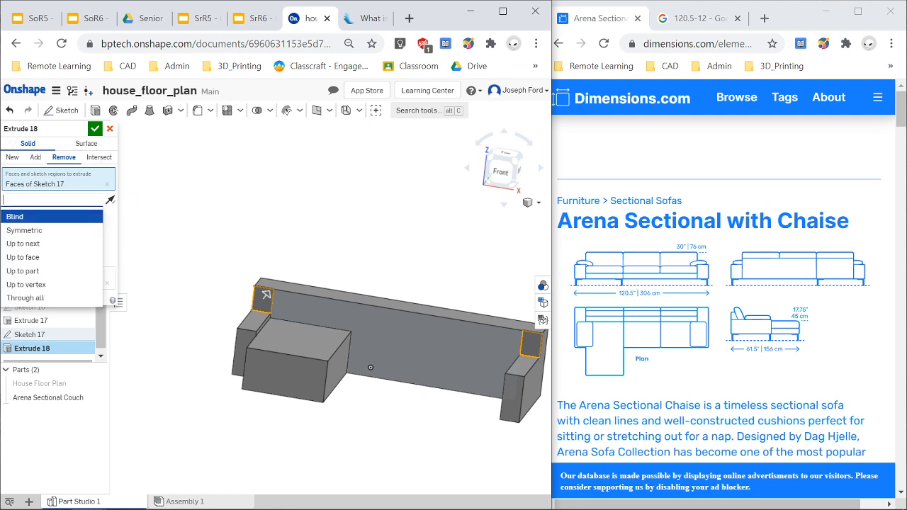
{"action": "left_click", "coordinate": [39, 298]}
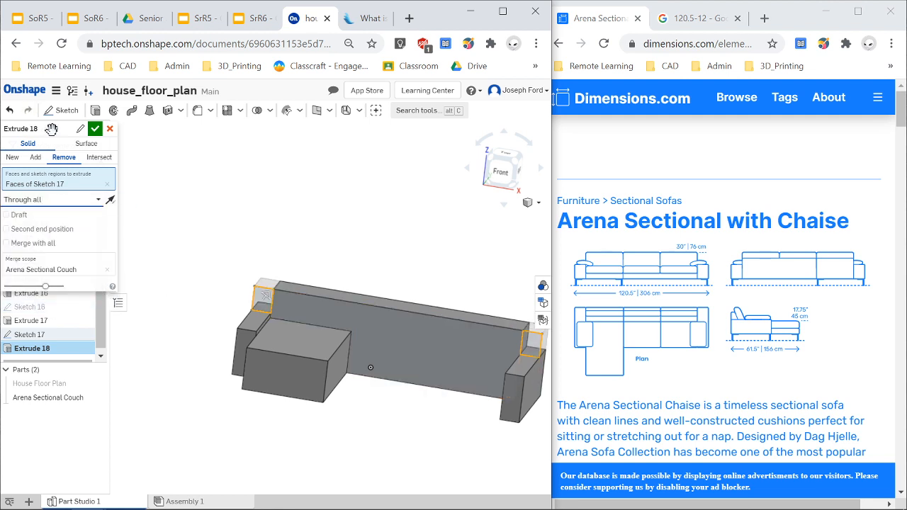
{"action": "left_click", "coordinate": [95, 130]}
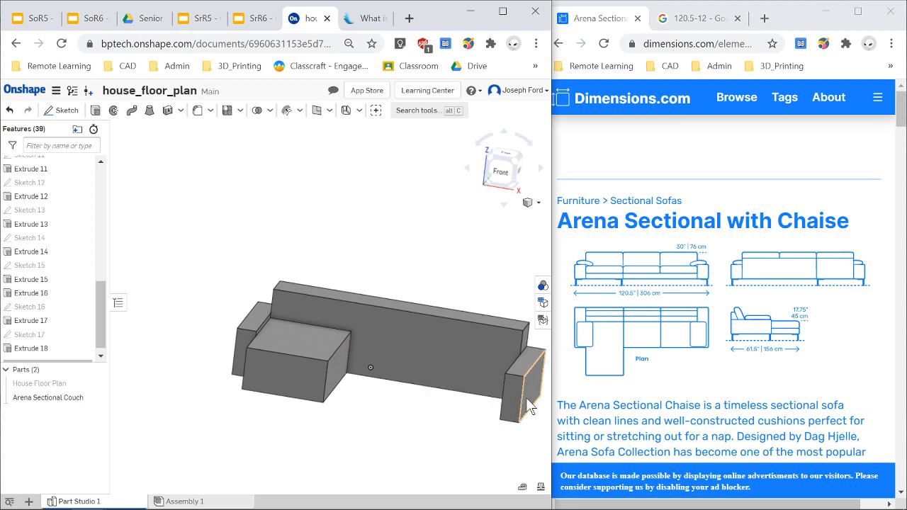
{"action": "scroll", "coordinate": [515, 404], "scroll_direction": "down", "scroll_amount": 2}
{"action": "mouse_move", "coordinate": [499, 430]}
{"action": "right_mouse_down"}
{"action": "mouse_move", "coordinate": [515, 417]}
{"action": "mouse_move", "coordinate": [506, 439]}
{"action": "mouse_move", "coordinate": [513, 430]}
{"action": "right_mouse_up"}
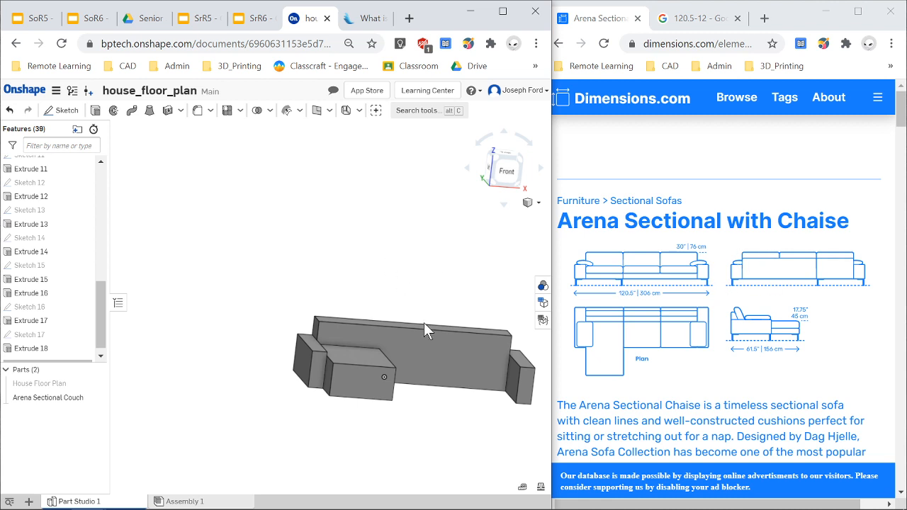
{"action": "right_click_drag", "start_coordinate": [431, 405], "coordinate": [421, 402]}
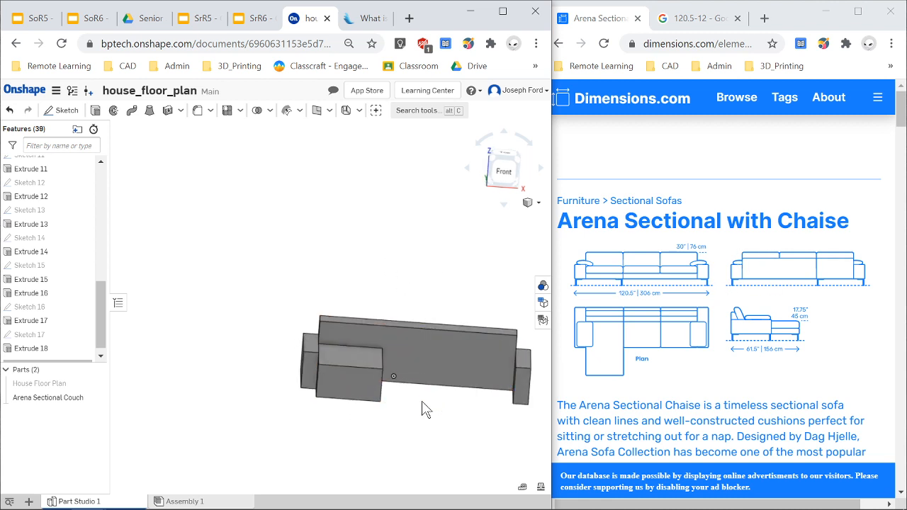
{"action": "right_click_drag", "start_coordinate": [423, 409], "coordinate": [422, 413]}
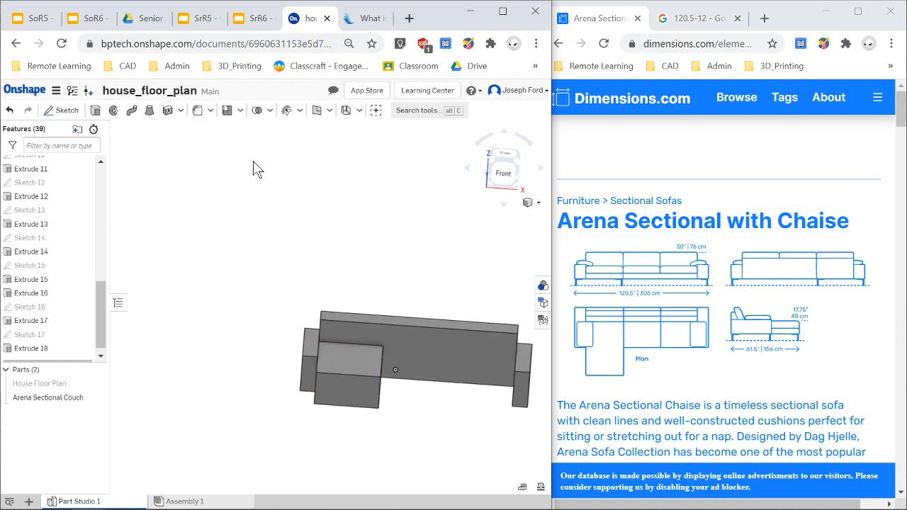
{"action": "left_click", "coordinate": [227, 112]}
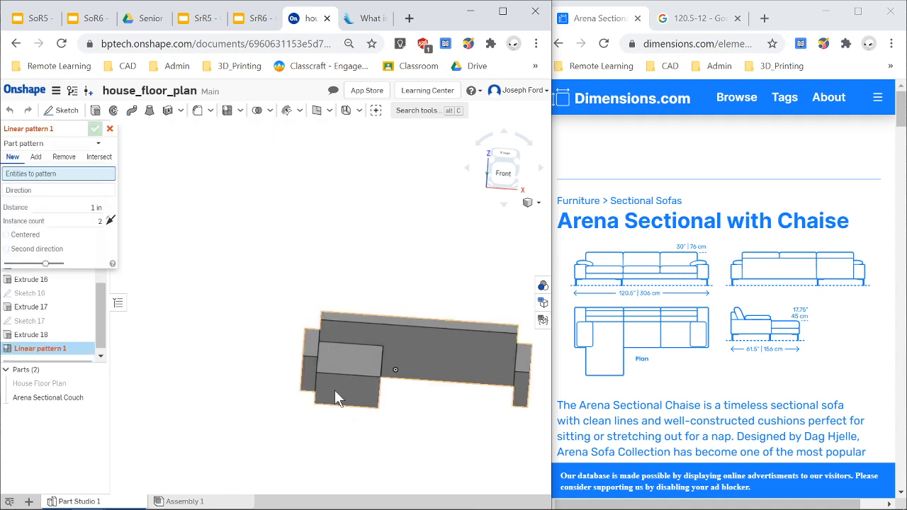
{"action": "left_click", "coordinate": [354, 389]}
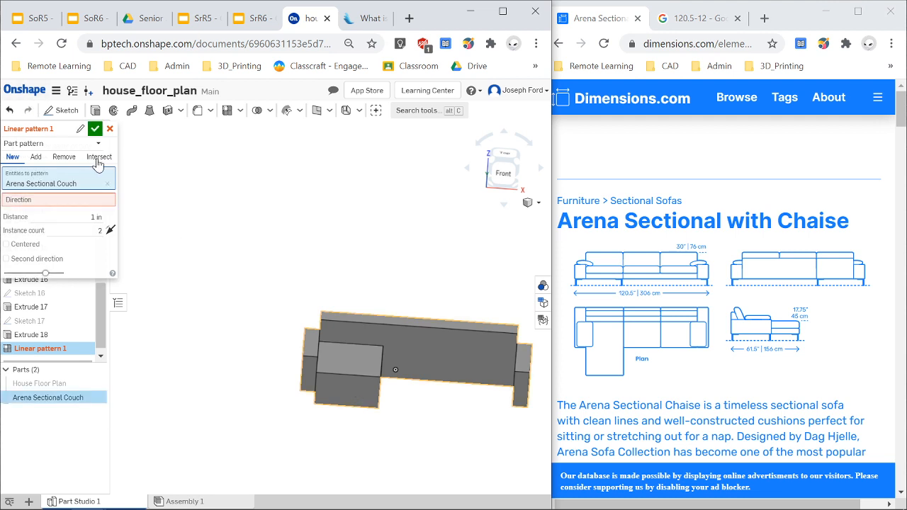
{"action": "left_click", "coordinate": [110, 128]}
Start a new sketch on the right arm's inner face and draw a rectangle about 17.5 by 26.6 in on it.
{"action": "right_click_drag", "start_coordinate": [523, 411], "coordinate": [479, 424]}
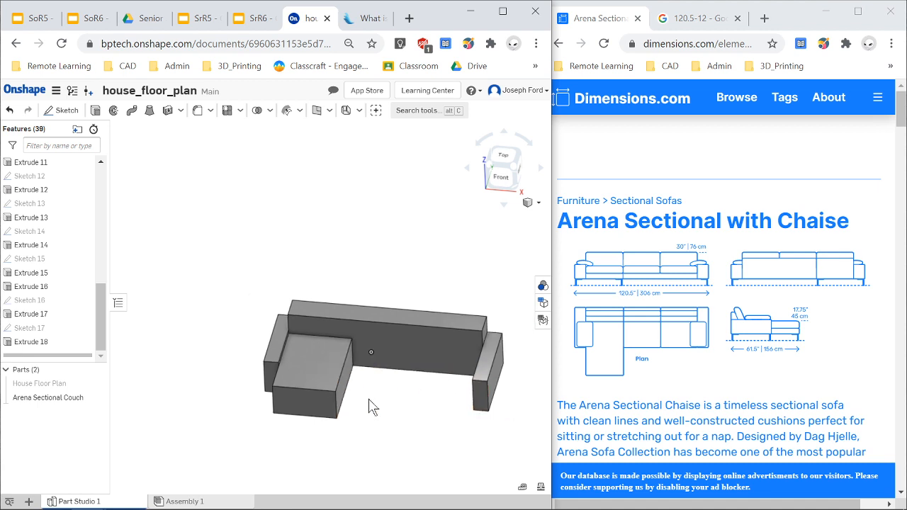
{"action": "right_click_drag", "start_coordinate": [373, 407], "coordinate": [407, 403]}
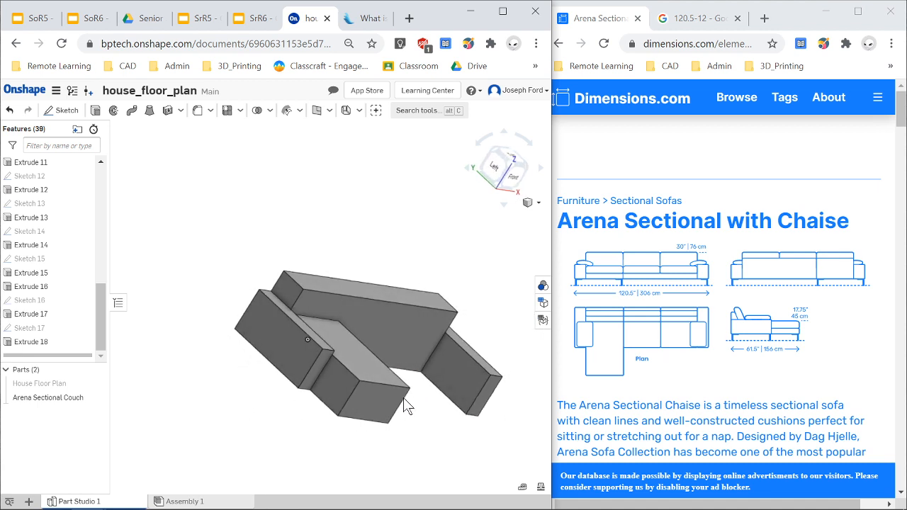
{"action": "left_click", "coordinate": [445, 369]}
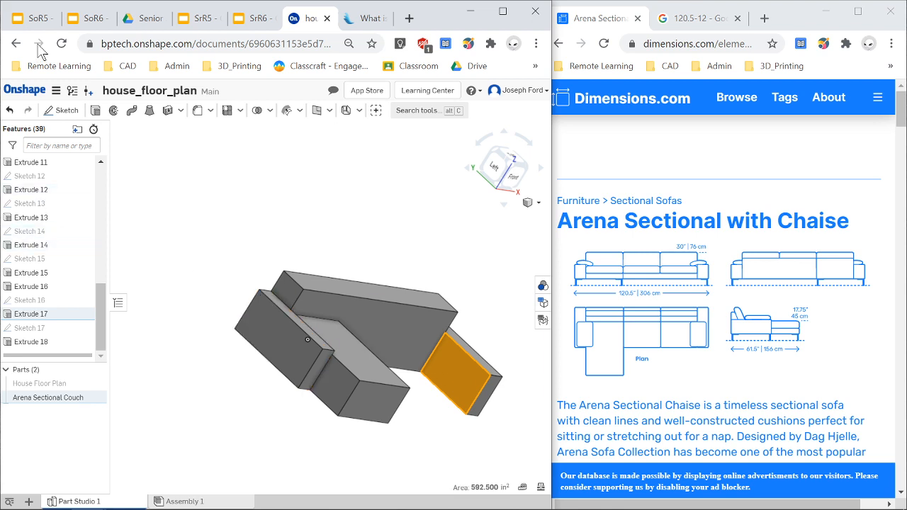
{"action": "left_click", "coordinate": [62, 110]}
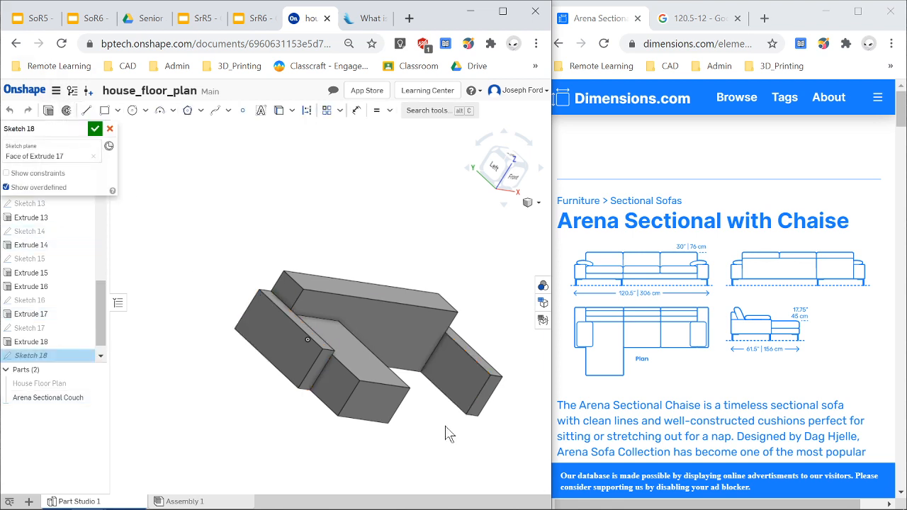
{"action": "scroll", "coordinate": [445, 434], "scroll_direction": "up", "scroll_amount": 2}
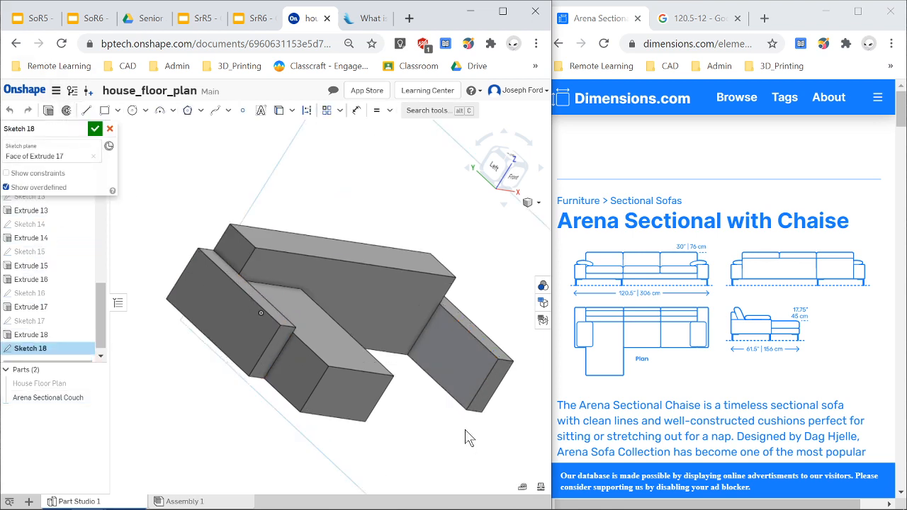
{"action": "left_click", "coordinate": [86, 114]}
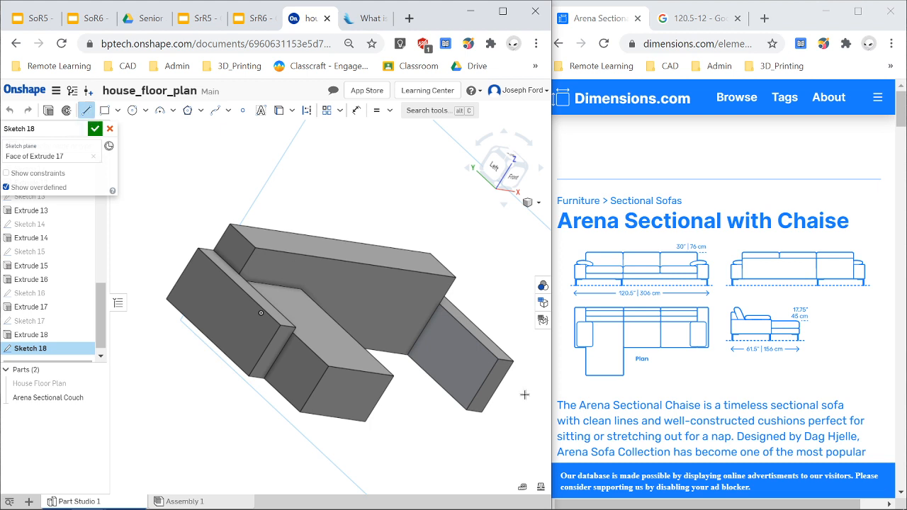
{"action": "left_click", "coordinate": [104, 112]}
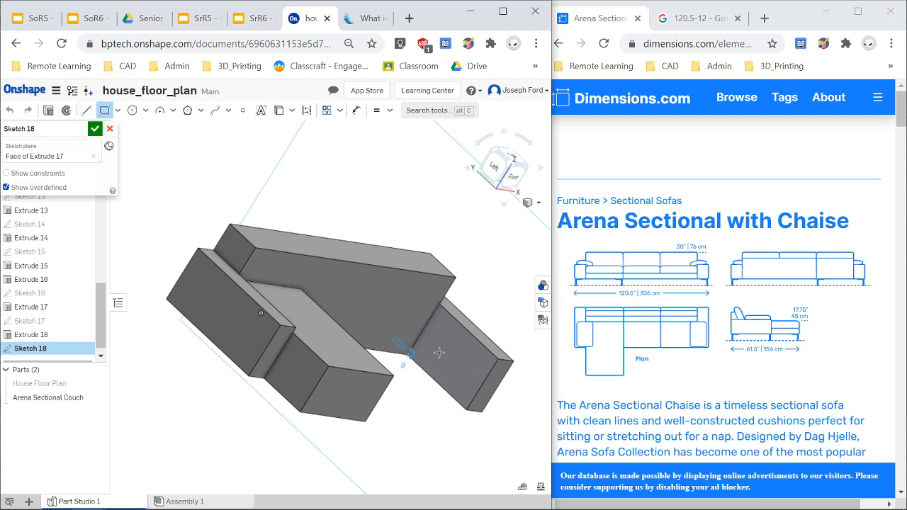
{"action": "left_click", "coordinate": [409, 353]}
{"action": "left_click", "coordinate": [488, 361]}
{"action": "scroll", "coordinate": [504, 397], "scroll_direction": "up", "scroll_amount": 2}
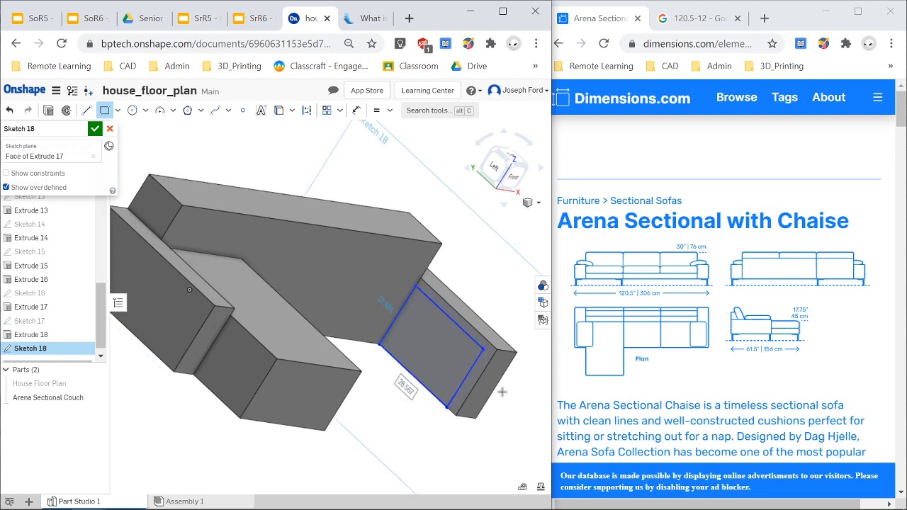
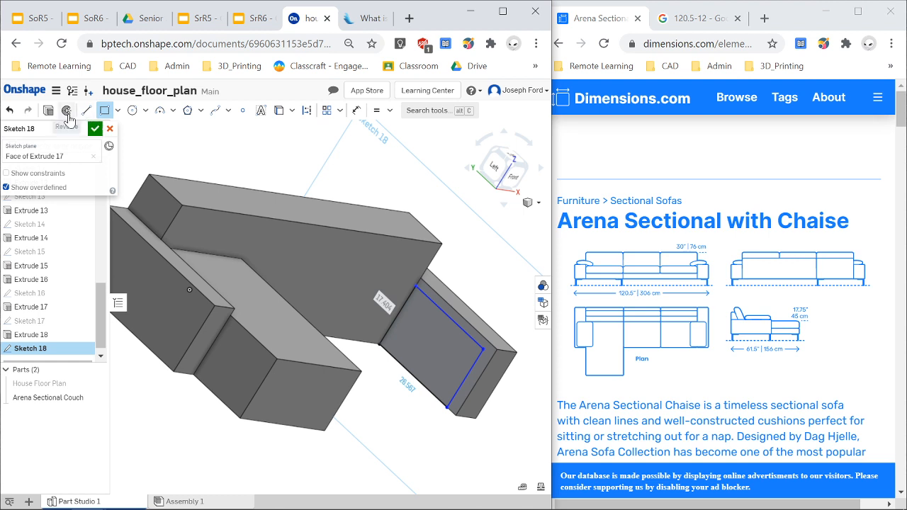
Project the arm's edges and dimension the arm-face rectangle's offsets from them to 2 in and 1 in.
{"action": "key", "text": "u"}
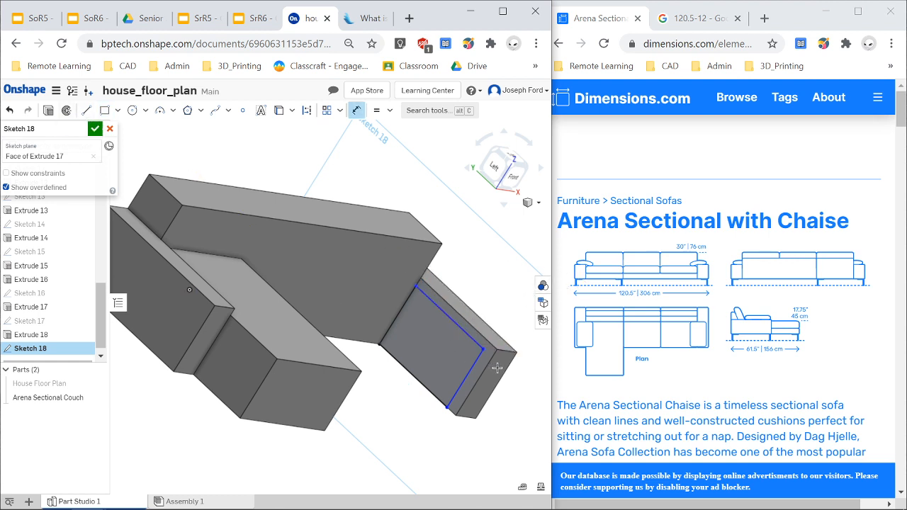
{"action": "left_click", "coordinate": [483, 348]}
{"action": "left_click", "coordinate": [488, 340]}
{"action": "left_click", "coordinate": [519, 392]}
{"action": "type", "text": "2"}
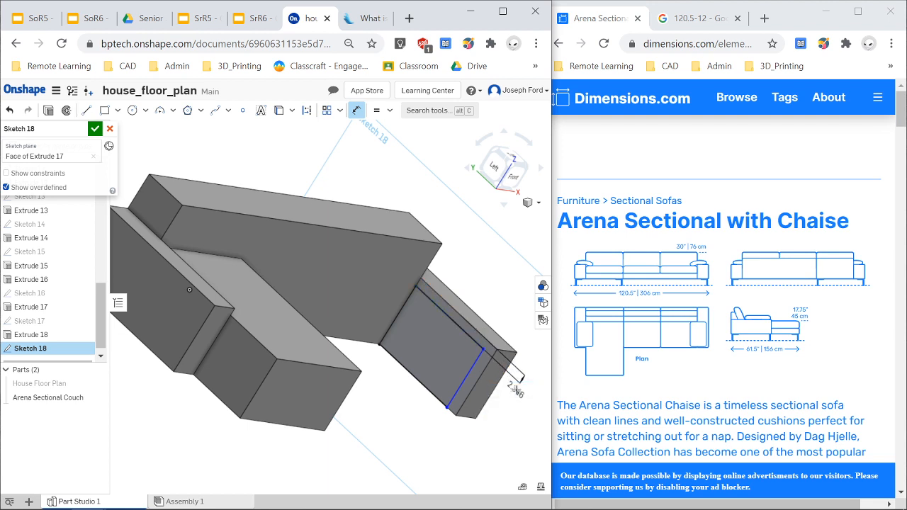
{"action": "key", "text": "Return"}
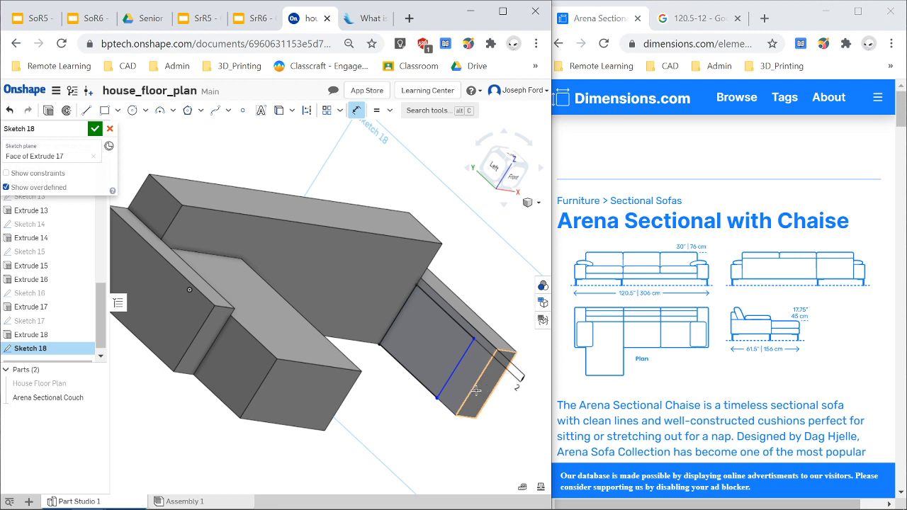
{"action": "left_click", "coordinate": [452, 380]}
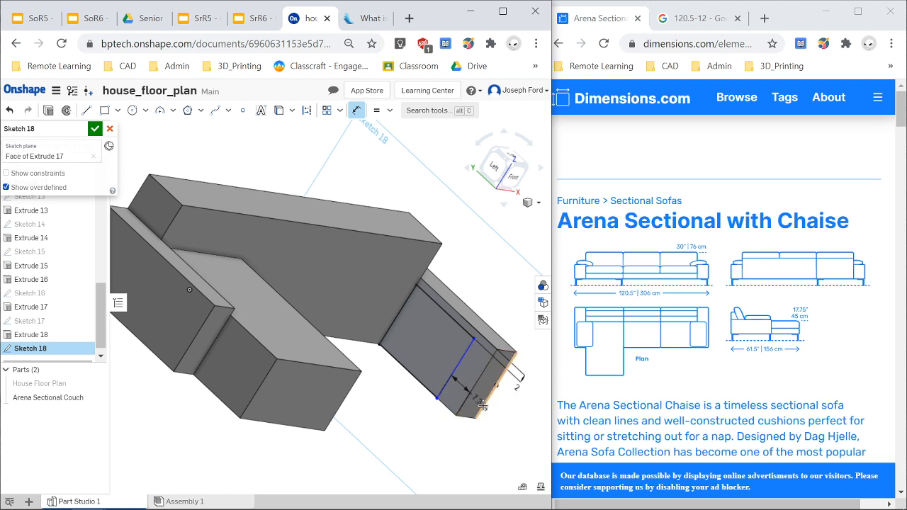
{"action": "left_click", "coordinate": [477, 444]}
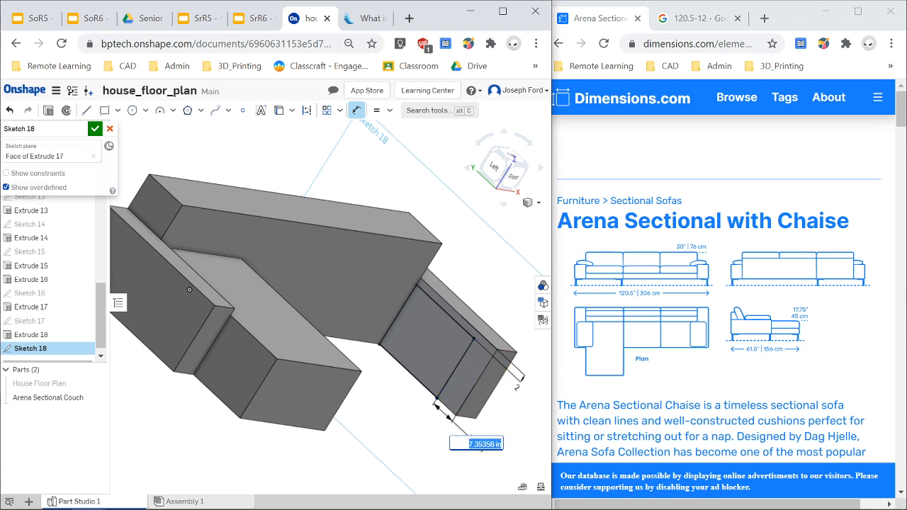
{"action": "type", "text": "1"}
{"action": "key", "text": "Return"}
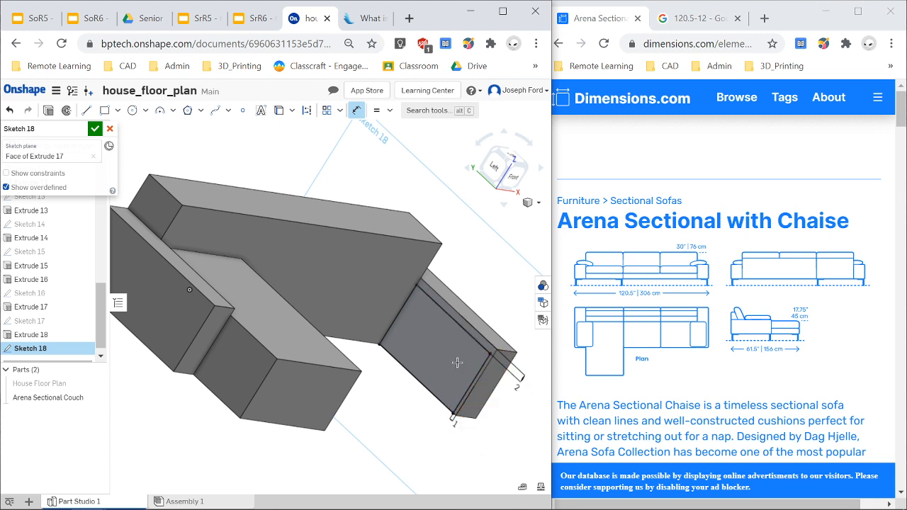
Extrude the arm-face rectangle as an Add extrusion set to Up to next.
{"action": "left_click", "coordinate": [48, 117]}
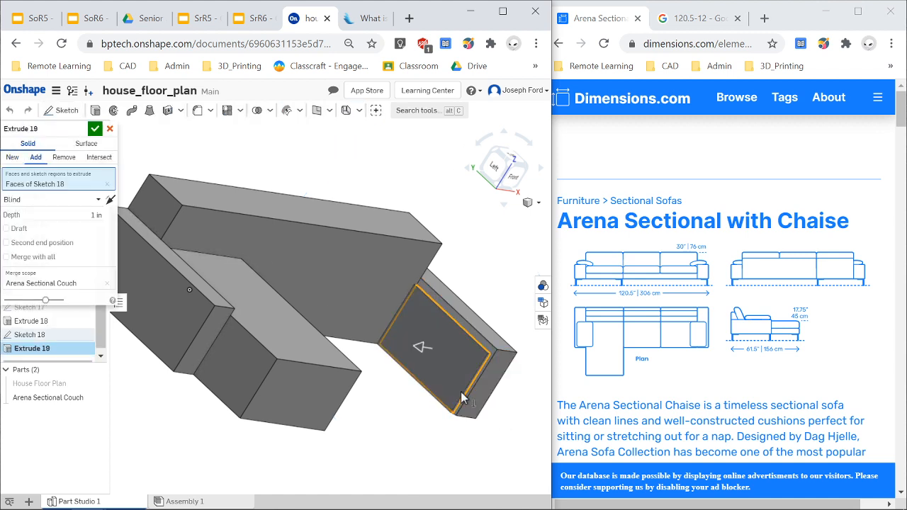
{"action": "right_click_drag", "start_coordinate": [438, 418], "coordinate": [396, 406]}
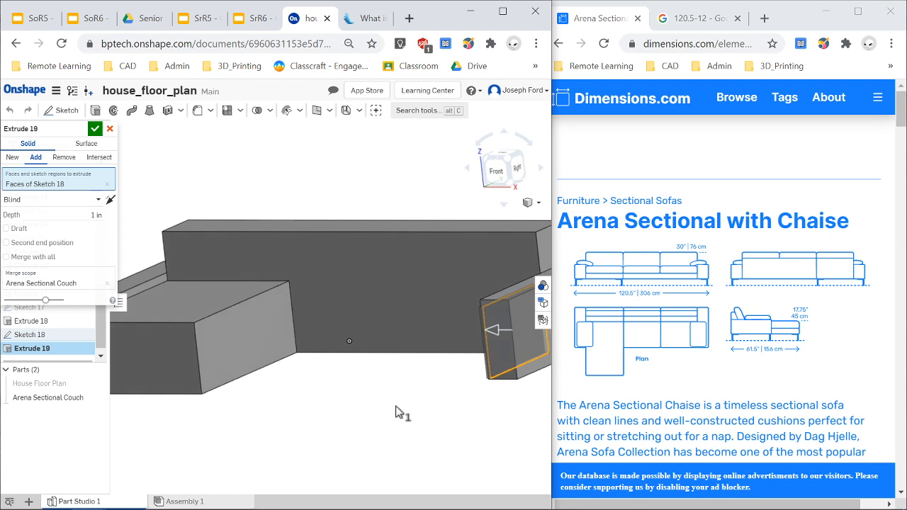
{"action": "left_click", "coordinate": [71, 205]}
{"action": "left_click", "coordinate": [69, 244]}
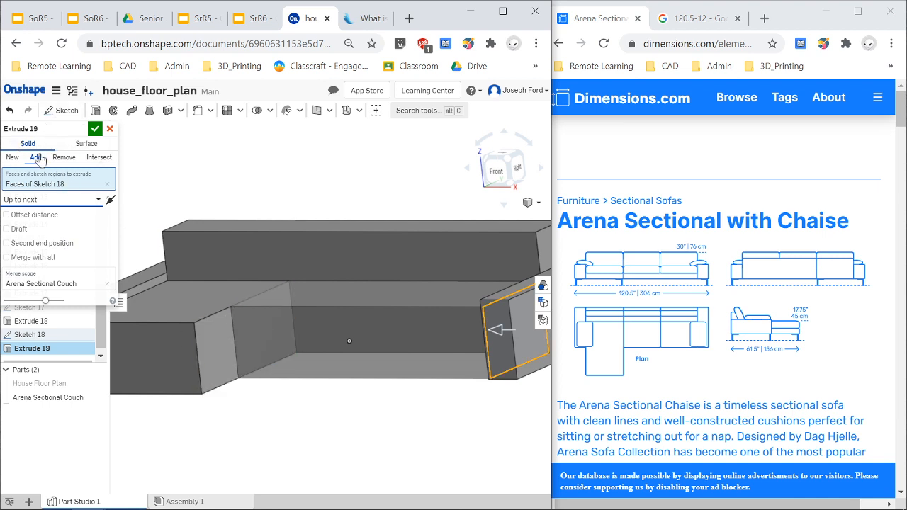
{"action": "left_click", "coordinate": [95, 129]}
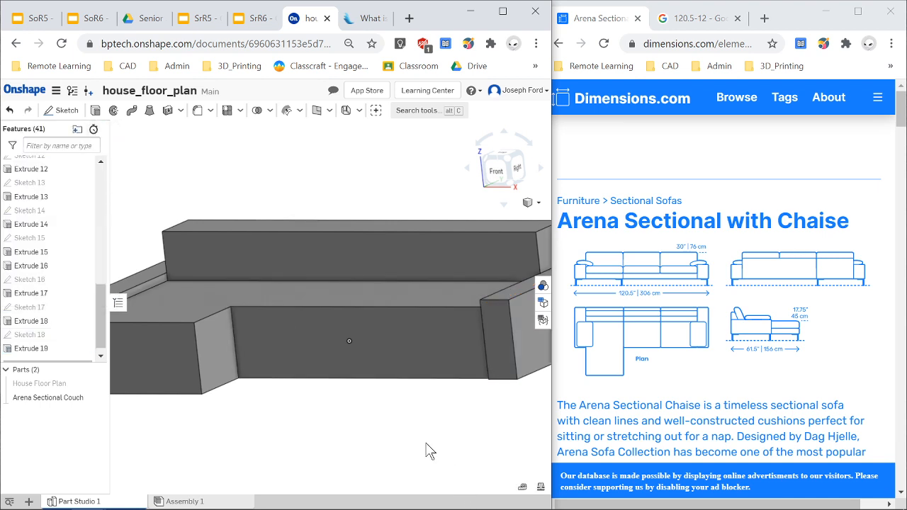
Show the house floor plan to check the couch against the walls, then hide the floor plan again.
{"action": "scroll", "coordinate": [367, 405], "scroll_direction": "down", "scroll_amount": 5}
{"action": "scroll", "coordinate": [234, 383], "scroll_direction": "up", "scroll_amount": 2}
{"action": "right_click_drag", "start_coordinate": [275, 413], "coordinate": [310, 424]}
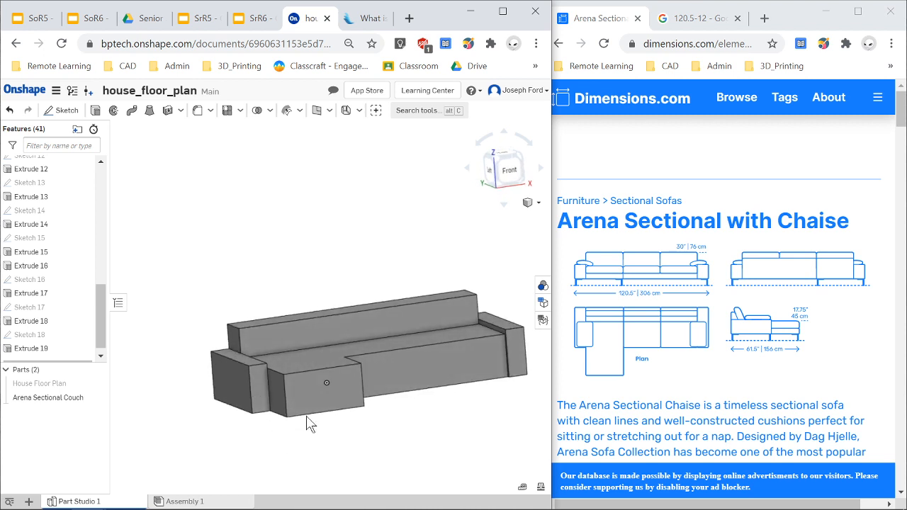
{"action": "left_click", "coordinate": [96, 383]}
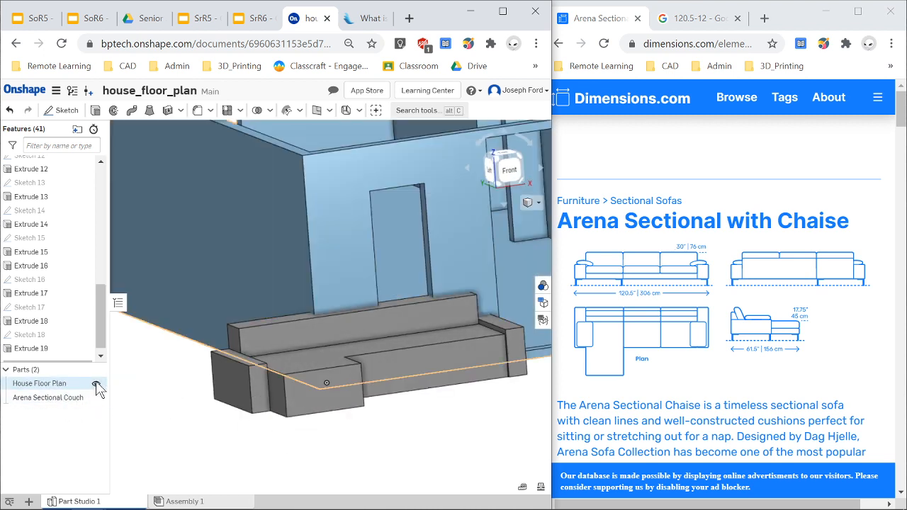
{"action": "scroll", "coordinate": [499, 300], "scroll_direction": "down", "scroll_amount": 10}
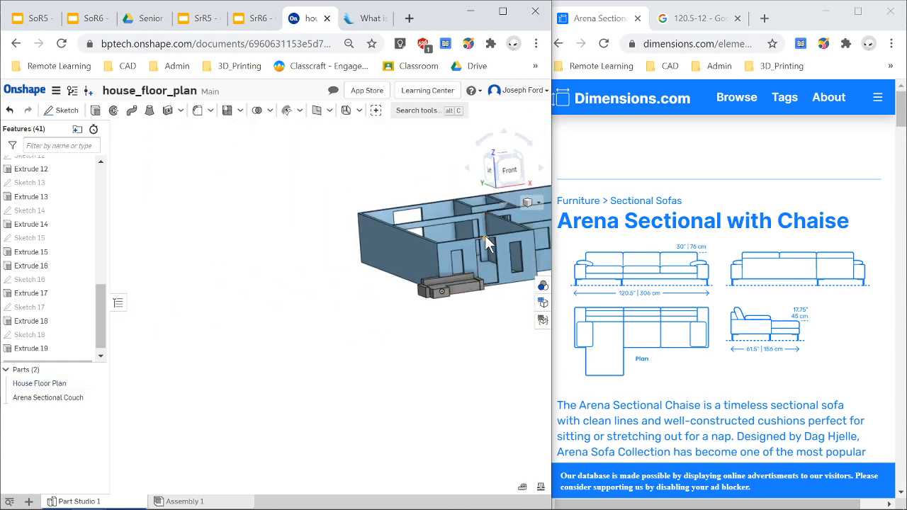
{"action": "scroll", "coordinate": [515, 262], "scroll_direction": "up", "scroll_amount": 5}
{"action": "right_click_drag", "start_coordinate": [457, 395], "coordinate": [419, 399]}
{"action": "scroll", "coordinate": [490, 310], "scroll_direction": "down", "scroll_amount": 3}
{"action": "scroll", "coordinate": [531, 397], "scroll_direction": "up", "scroll_amount": 3}
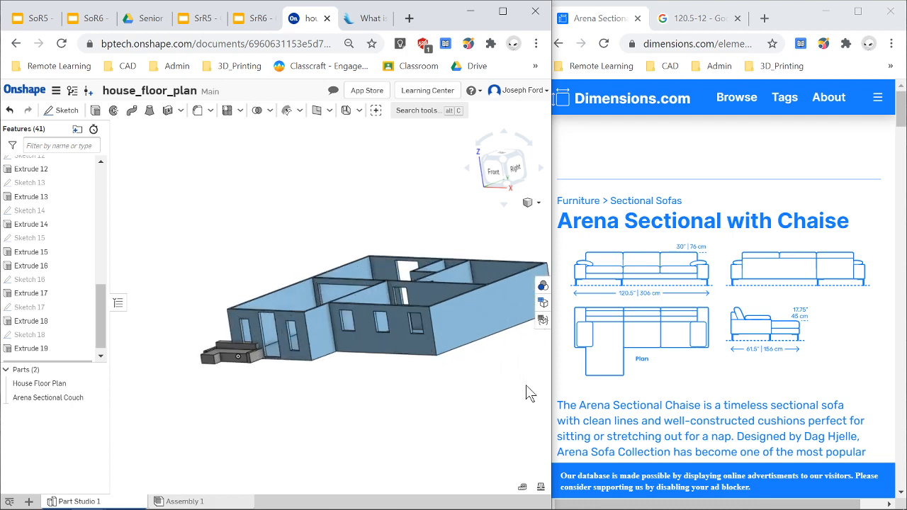
{"action": "right_click_drag", "start_coordinate": [325, 367], "coordinate": [314, 364]}
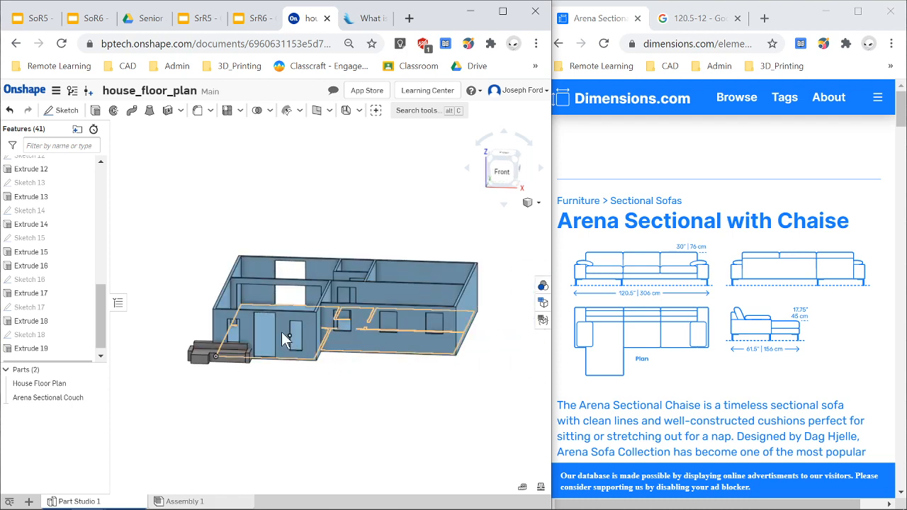
{"action": "scroll", "coordinate": [317, 403], "scroll_direction": "up", "scroll_amount": 1}
{"action": "right_click_drag", "start_coordinate": [317, 403], "coordinate": [181, 330]}
{"action": "mouse_move", "coordinate": [259, 443]}
{"action": "right_mouse_down"}
{"action": "mouse_move", "coordinate": [284, 442]}
{"action": "mouse_move", "coordinate": [259, 443]}
{"action": "right_mouse_up"}
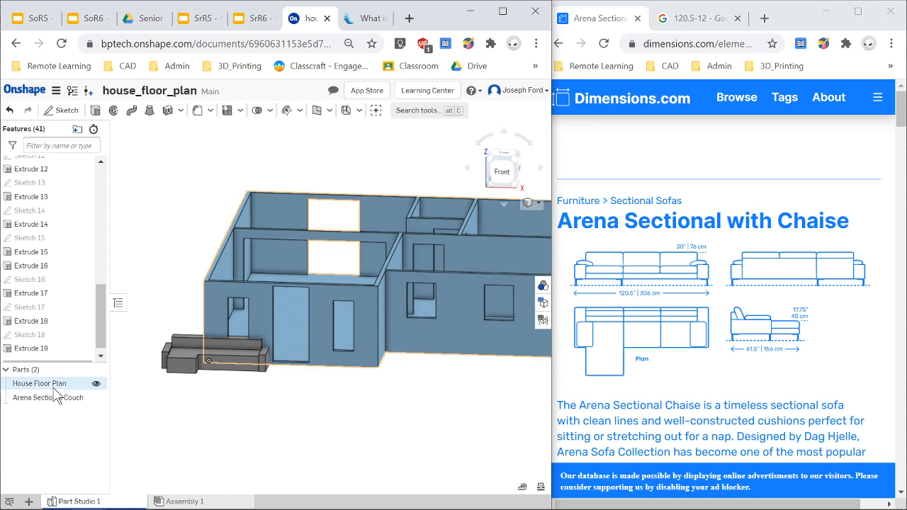
{"action": "left_click", "coordinate": [96, 399]}
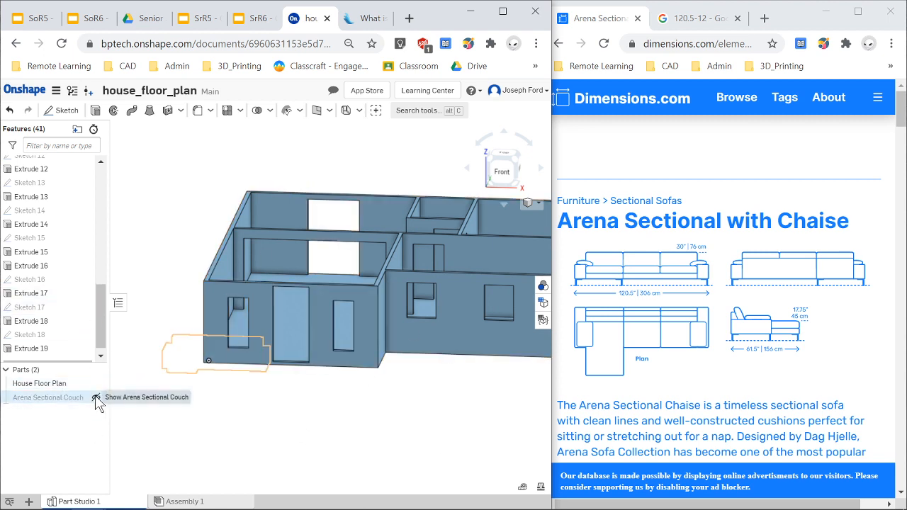
{"action": "left_click", "coordinate": [97, 399]}
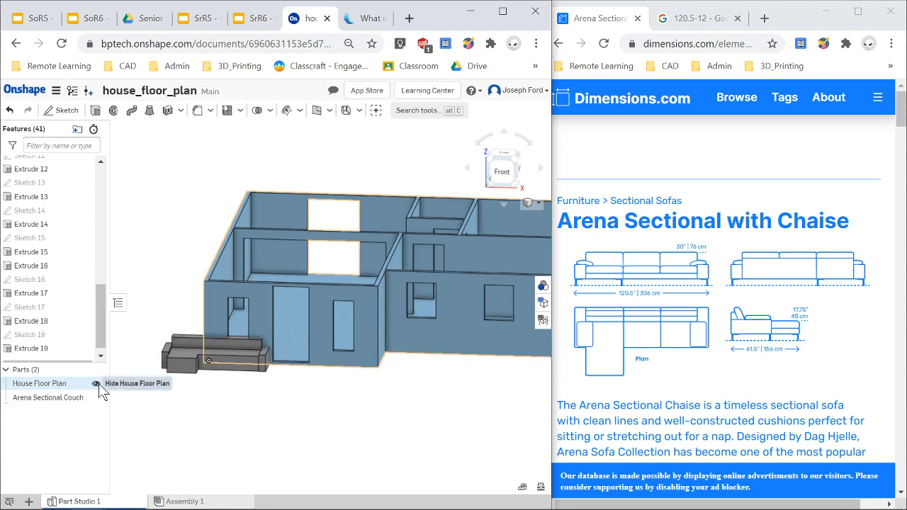
{"action": "left_click", "coordinate": [96, 383]}
Orbit around the finished couch to inspect its shape from several angles, ending in the bottom view.
{"action": "scroll", "coordinate": [177, 340], "scroll_direction": "up", "scroll_amount": 3}
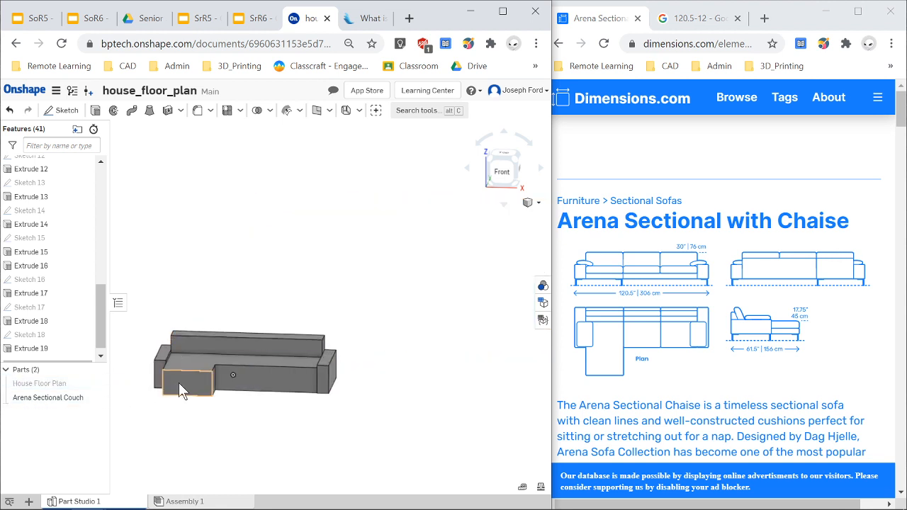
{"action": "right_click_drag", "start_coordinate": [253, 428], "coordinate": [255, 428]}
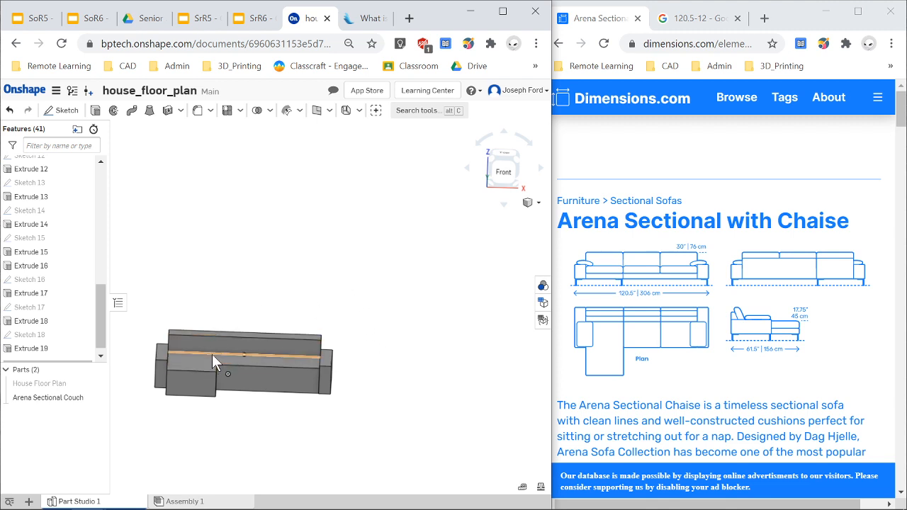
{"action": "right_click_drag", "start_coordinate": [260, 434], "coordinate": [226, 425]}
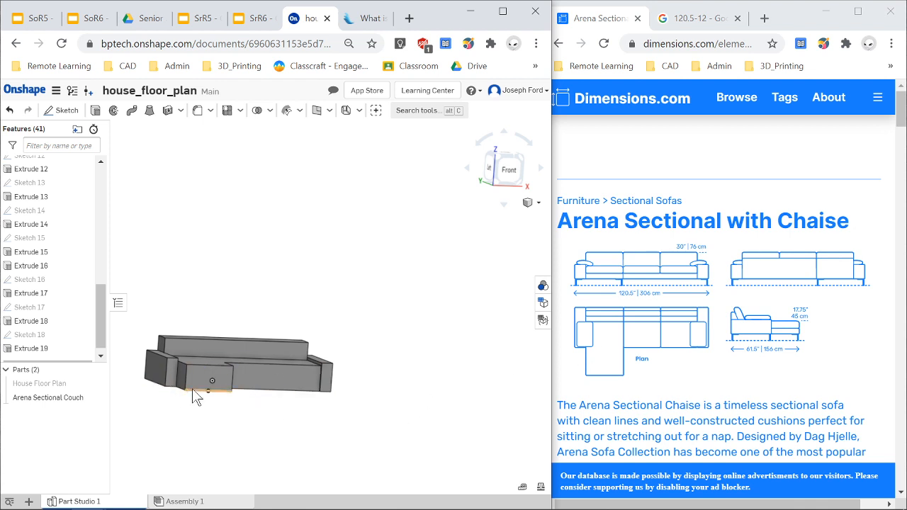
{"action": "right_click_drag", "start_coordinate": [324, 360], "coordinate": [207, 353]}
{"action": "scroll", "coordinate": [199, 372], "scroll_direction": "up", "scroll_amount": 3}
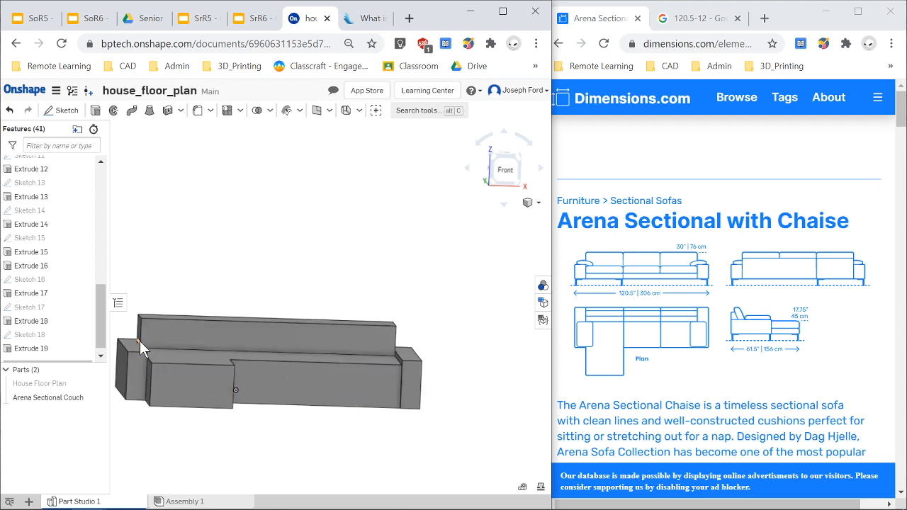
{"action": "scroll", "coordinate": [140, 341], "scroll_direction": "down", "scroll_amount": 5}
{"action": "scroll", "coordinate": [132, 340], "scroll_direction": "up", "scroll_amount": 5}
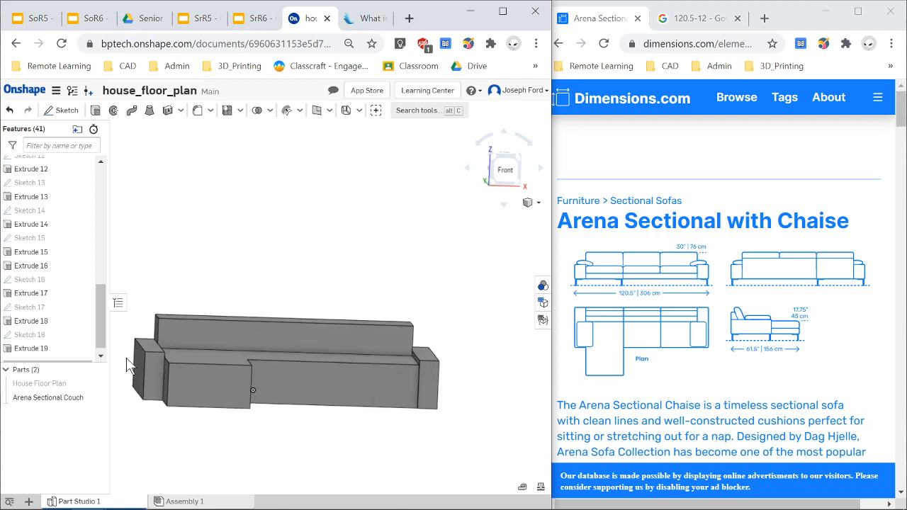
{"action": "right_click_drag", "start_coordinate": [128, 365], "coordinate": [155, 358]}
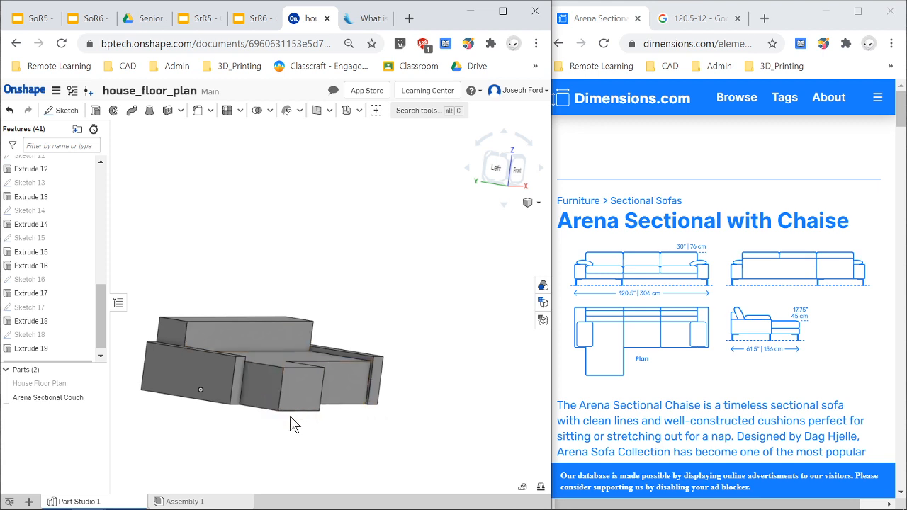
{"action": "right_click_drag", "start_coordinate": [291, 424], "coordinate": [282, 423]}
{"action": "scroll", "coordinate": [296, 365], "scroll_direction": "up", "scroll_amount": 1}
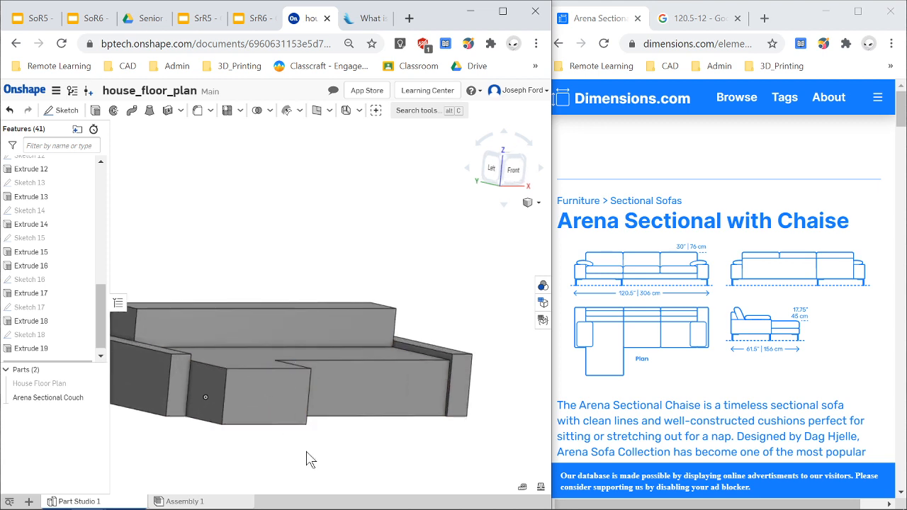
{"action": "mouse_move", "coordinate": [306, 453]}
{"action": "right_mouse_down"}
{"action": "mouse_move", "coordinate": [288, 452]}
{"action": "mouse_move", "coordinate": [359, 462]}
{"action": "mouse_move", "coordinate": [307, 461]}
{"action": "right_mouse_up"}
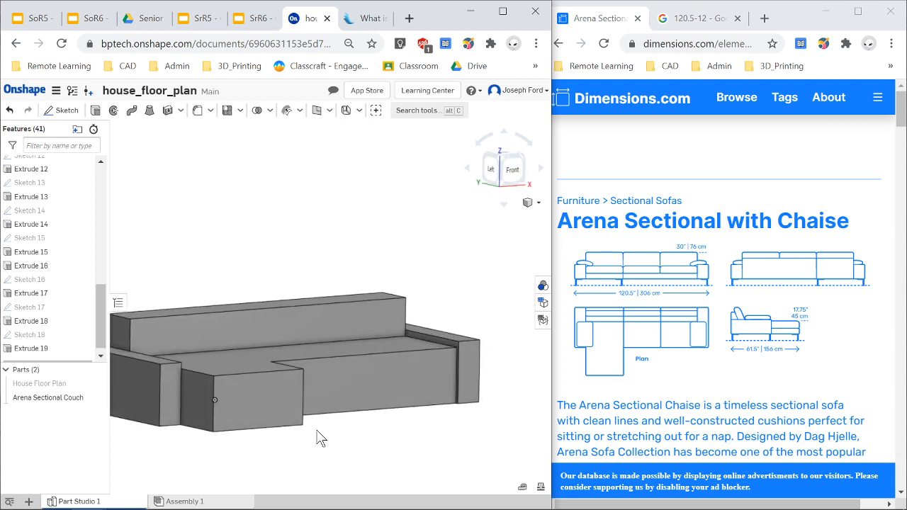
{"action": "scroll", "coordinate": [163, 458], "scroll_direction": "down", "scroll_amount": 4}
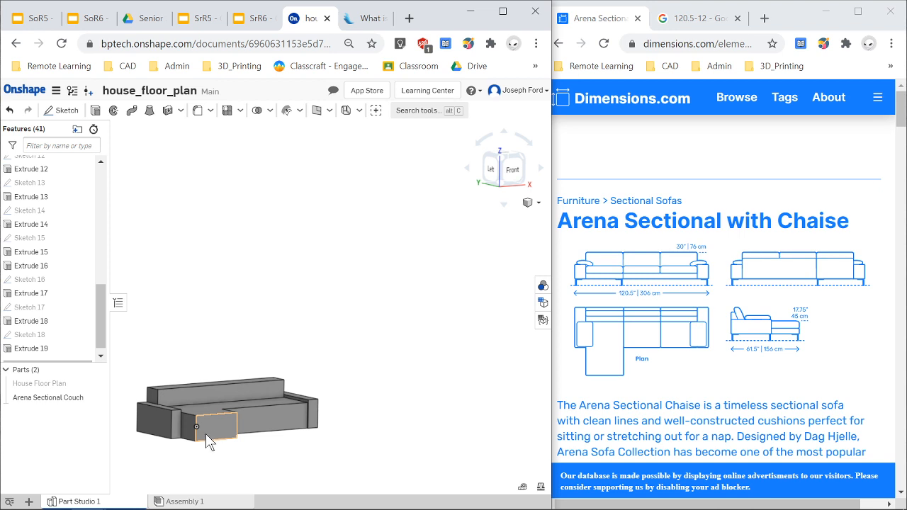
{"action": "scroll", "coordinate": [205, 439], "scroll_direction": "up", "scroll_amount": 2}
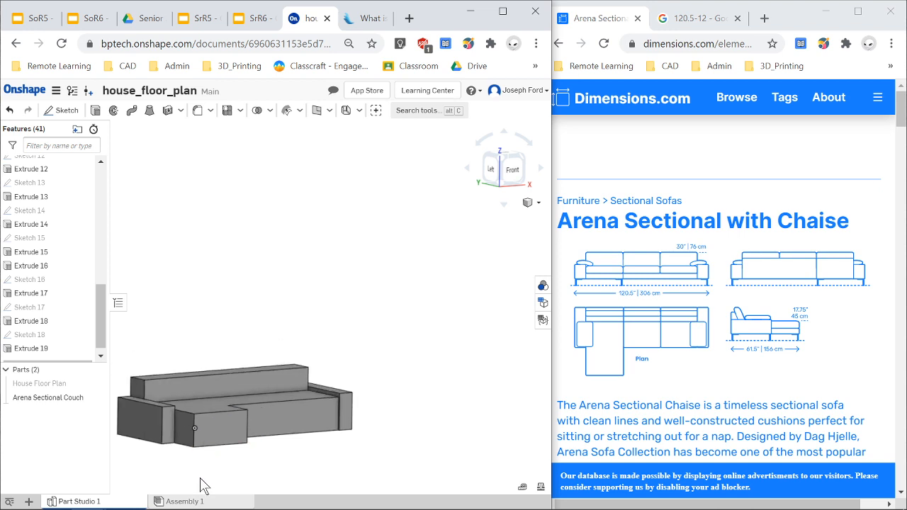
{"action": "right_click_drag", "start_coordinate": [216, 486], "coordinate": [209, 487]}
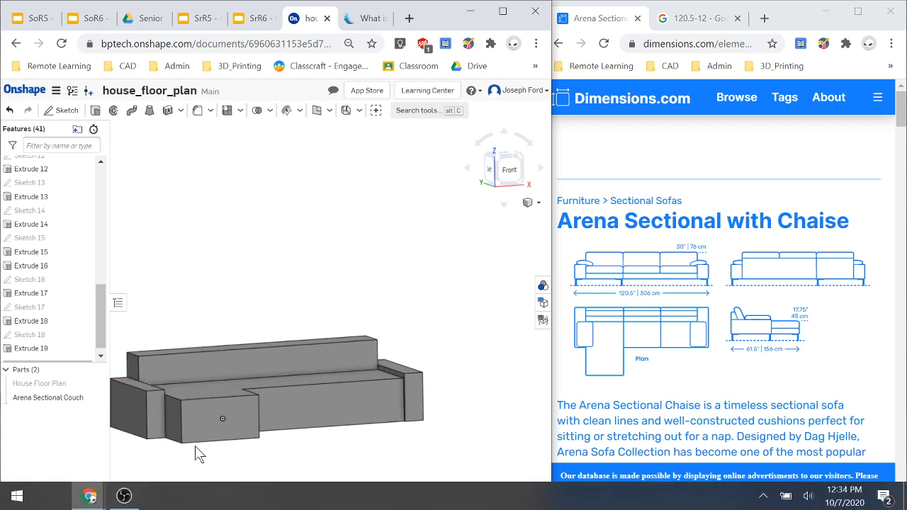
{"action": "right_click_drag", "start_coordinate": [200, 470], "coordinate": [235, 424]}
{"action": "left_click", "coordinate": [505, 184]}
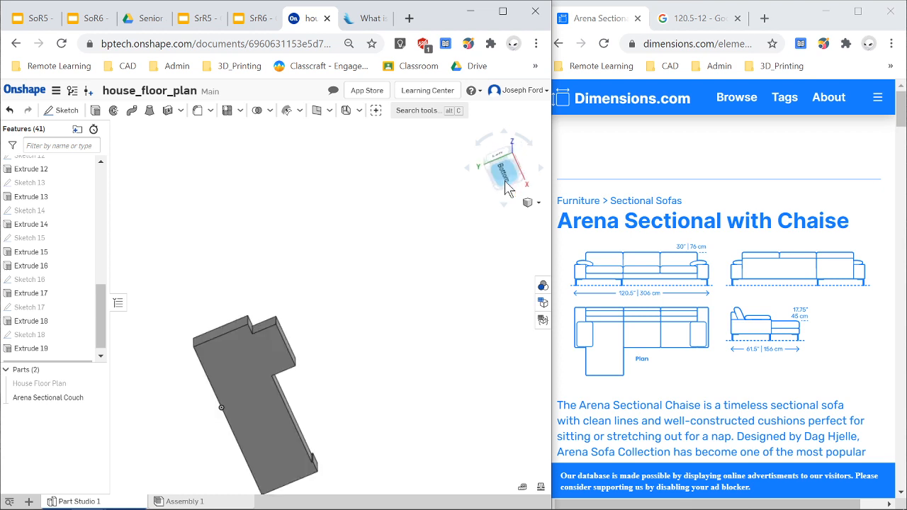
{"action": "scroll", "coordinate": [348, 353], "scroll_direction": "down", "scroll_amount": 2}
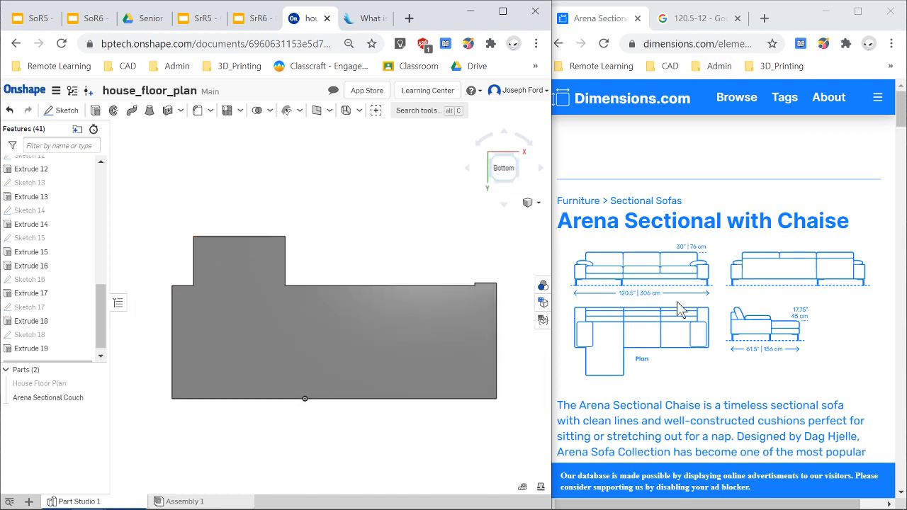
Close the Dimensions.com browser window and maximize the Onshape window.
{"action": "left_click", "coordinate": [893, 20]}
{"action": "left_click", "coordinate": [893, 21]}
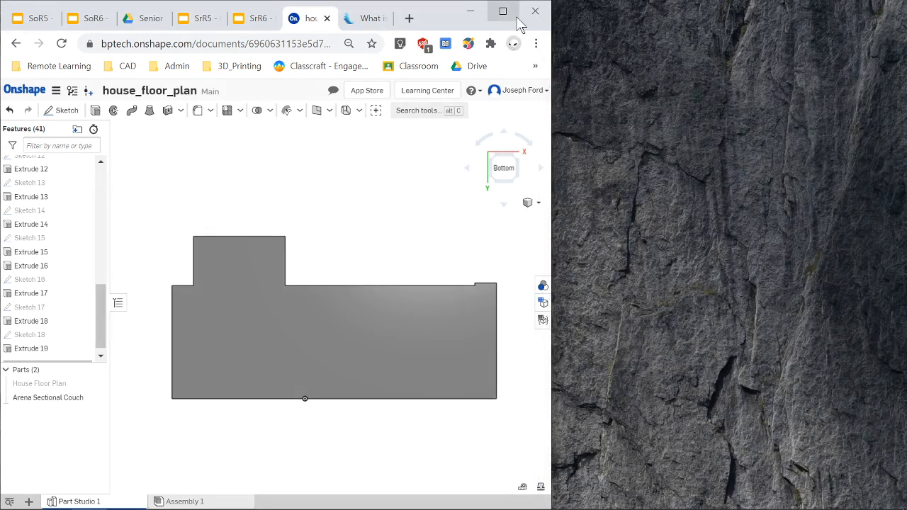
{"action": "left_click", "coordinate": [502, 11]}
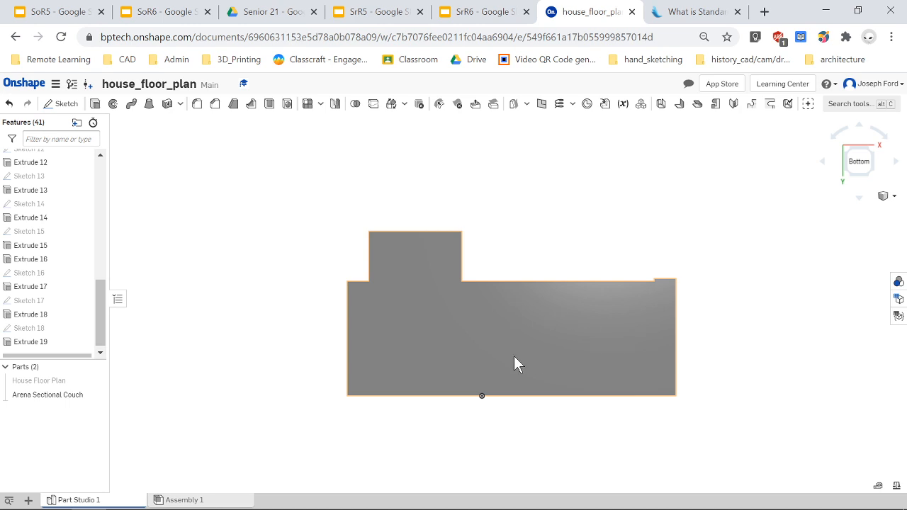
Start a new sketch on the couch's bottom face.
{"action": "left_click", "coordinate": [460, 345]}
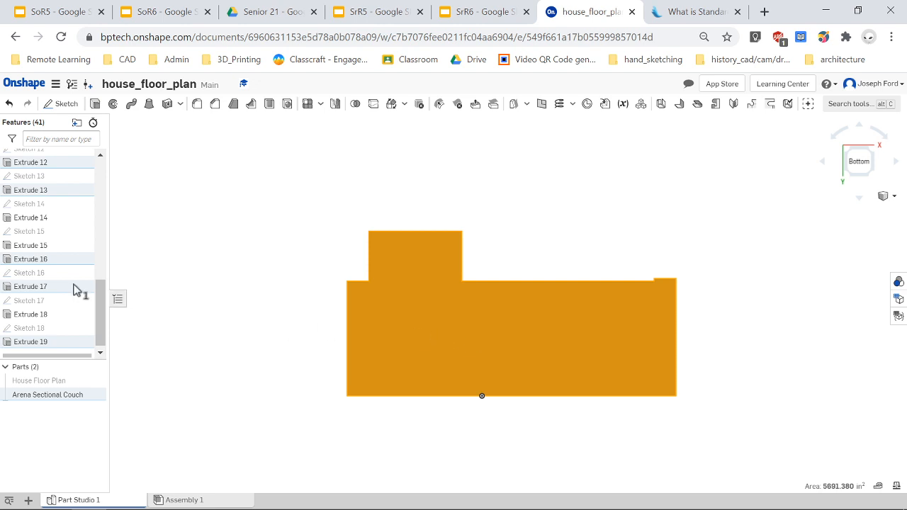
{"action": "left_click", "coordinate": [66, 104]}
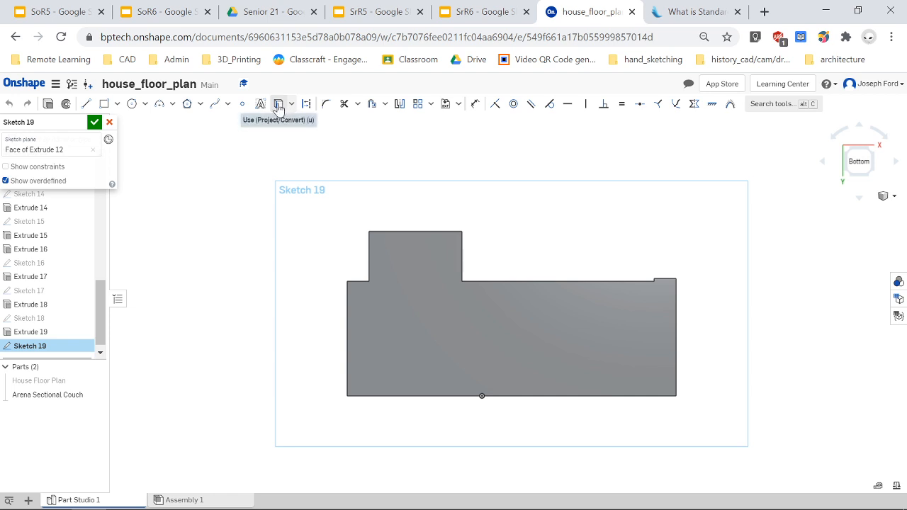
Project the couch's bottom face outline into the sketch and close the sketch.
{"action": "left_click", "coordinate": [280, 105]}
{"action": "left_click", "coordinate": [436, 336]}
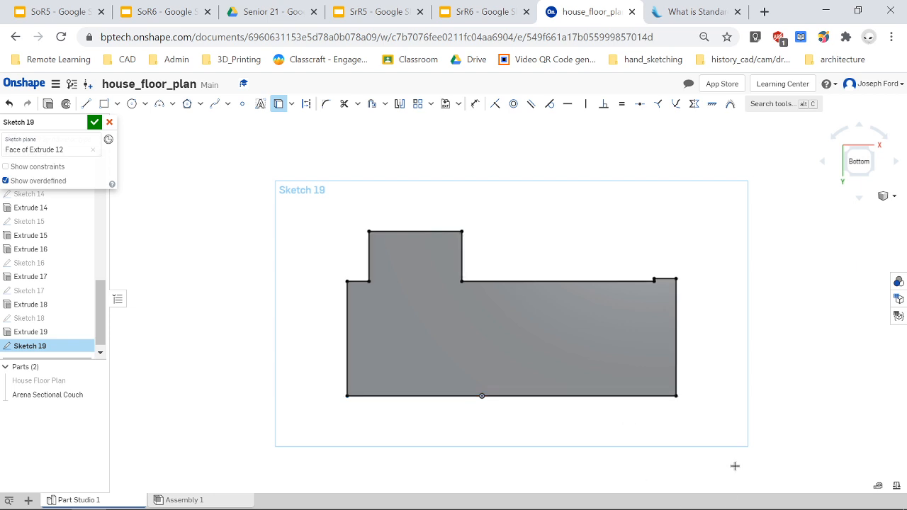
{"action": "right_click_drag", "start_coordinate": [485, 243], "coordinate": [488, 299]}
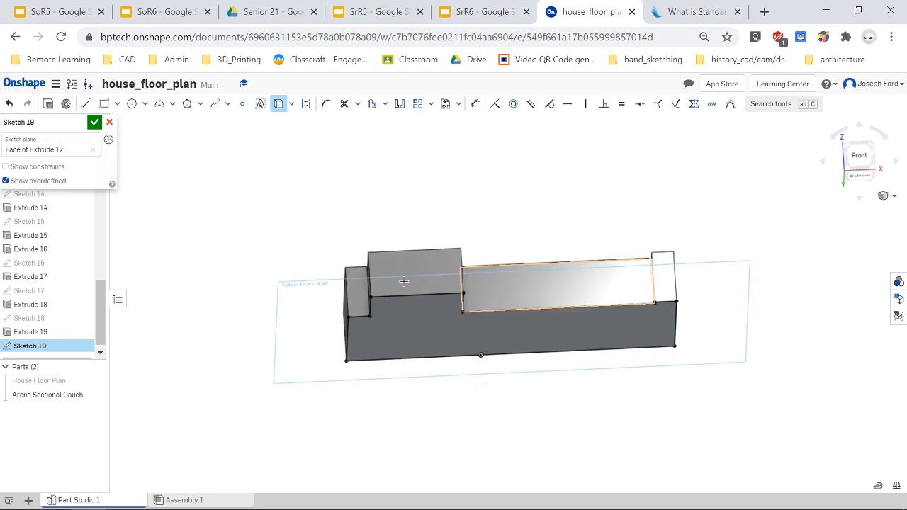
{"action": "left_click", "coordinate": [48, 106]}
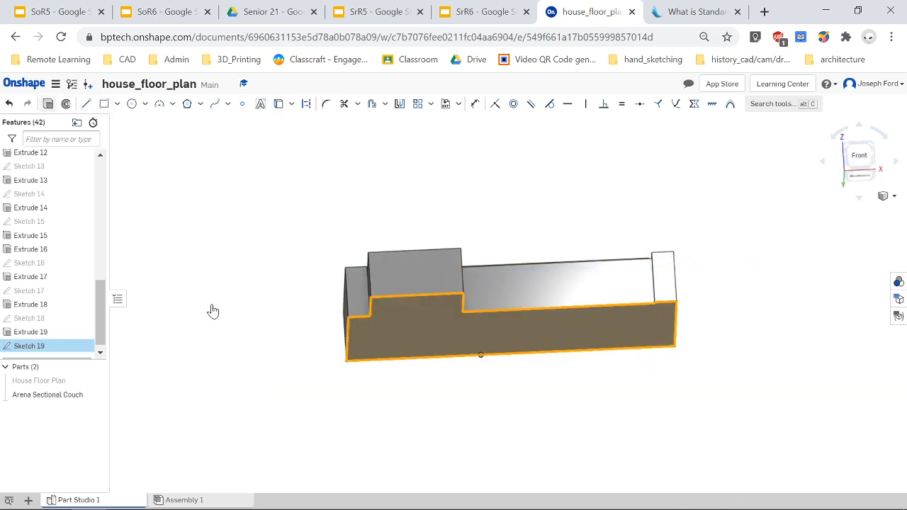
Extrude the sketch region 3.5 in as a Remove cut into the couch's underside.
{"action": "right_click_drag", "start_coordinate": [244, 334], "coordinate": [249, 353]}
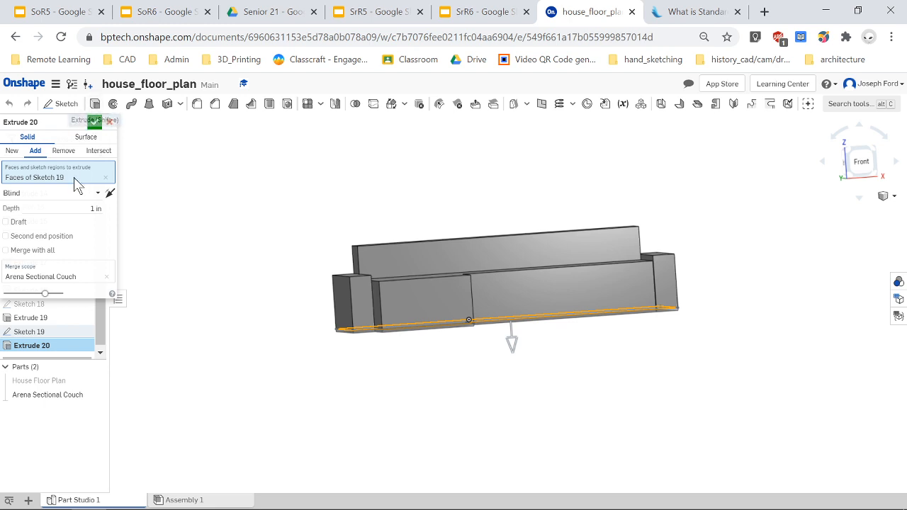
{"action": "left_click", "coordinate": [95, 208]}
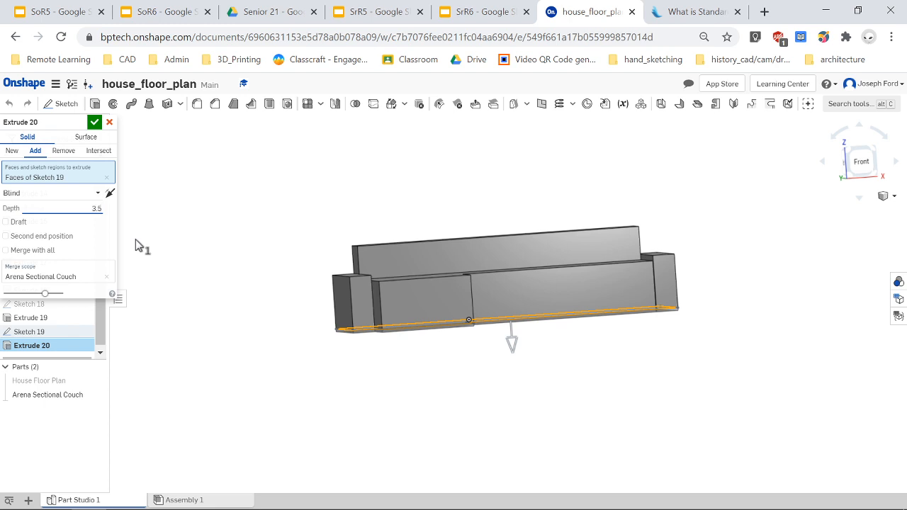
{"action": "left_click", "coordinate": [64, 151]}
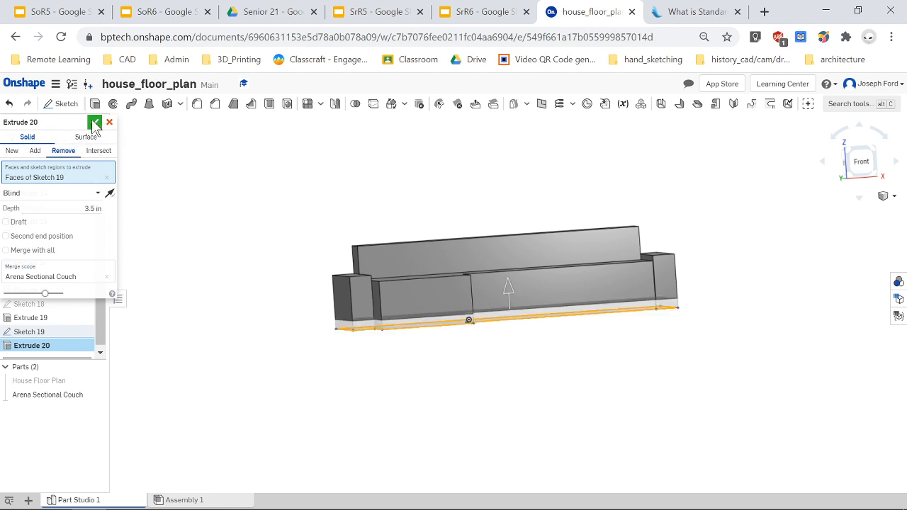
{"action": "left_click", "coordinate": [95, 124]}
Start a new sketch on the couch's recessed bottom face.
{"action": "scroll", "coordinate": [454, 312], "scroll_direction": "up", "scroll_amount": 2}
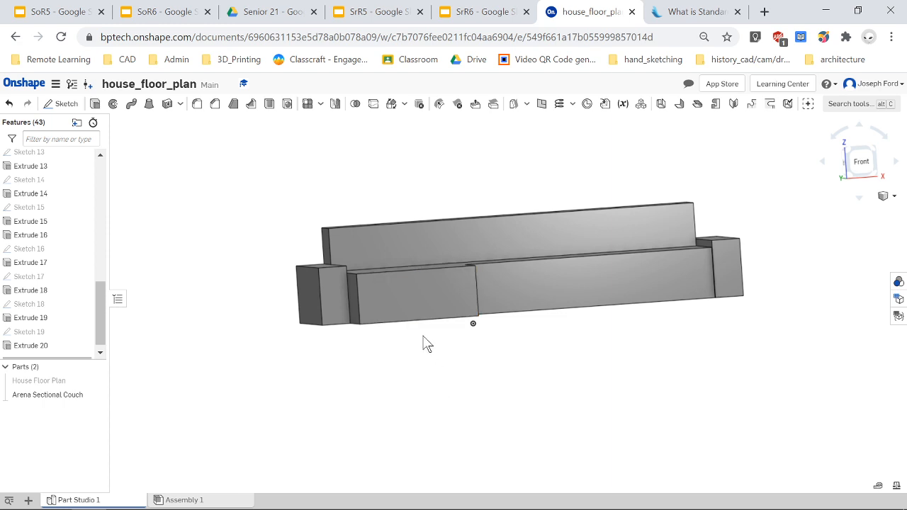
{"action": "scroll", "coordinate": [423, 336], "scroll_direction": "up", "scroll_amount": 2}
{"action": "scroll", "coordinate": [409, 341], "scroll_direction": "down", "scroll_amount": 1}
{"action": "right_click_drag", "start_coordinate": [383, 348], "coordinate": [387, 334]}
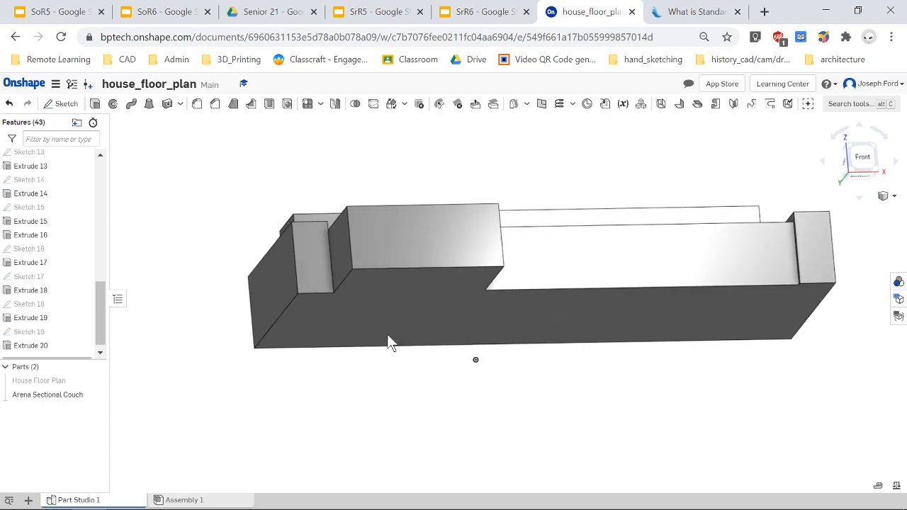
{"action": "right_click_drag", "start_coordinate": [547, 397], "coordinate": [531, 351]}
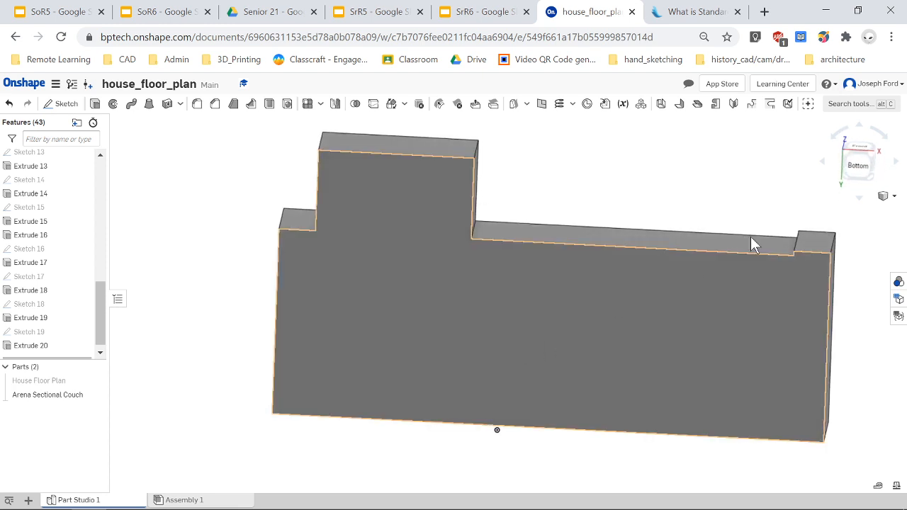
{"action": "left_click", "coordinate": [859, 163]}
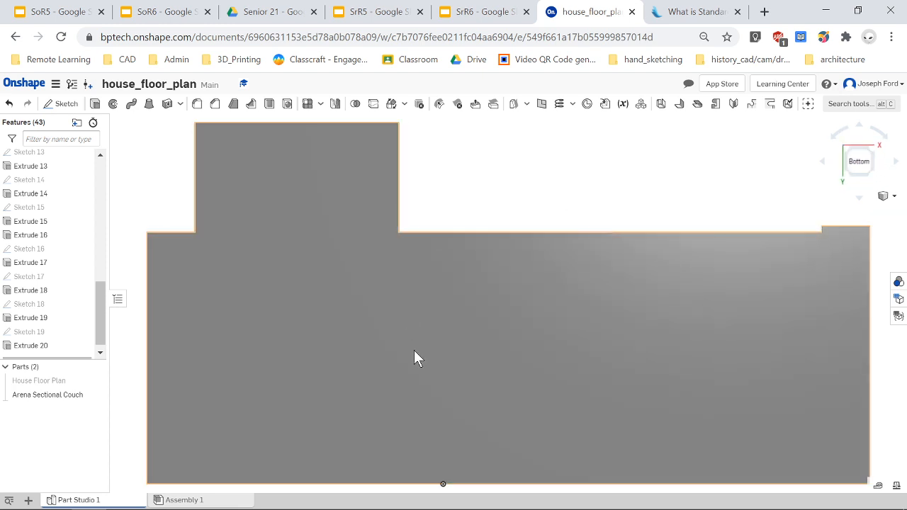
{"action": "scroll", "coordinate": [421, 358], "scroll_direction": "down", "scroll_amount": 2}
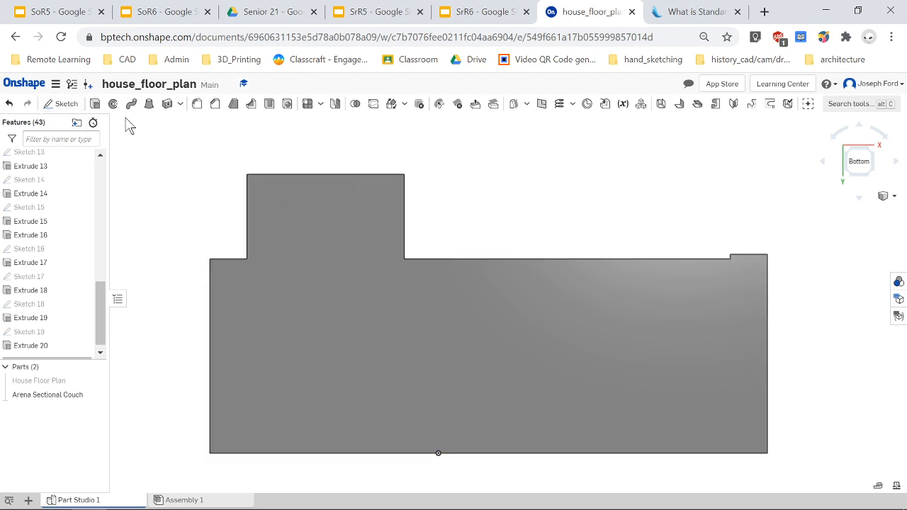
{"action": "left_click", "coordinate": [66, 107]}
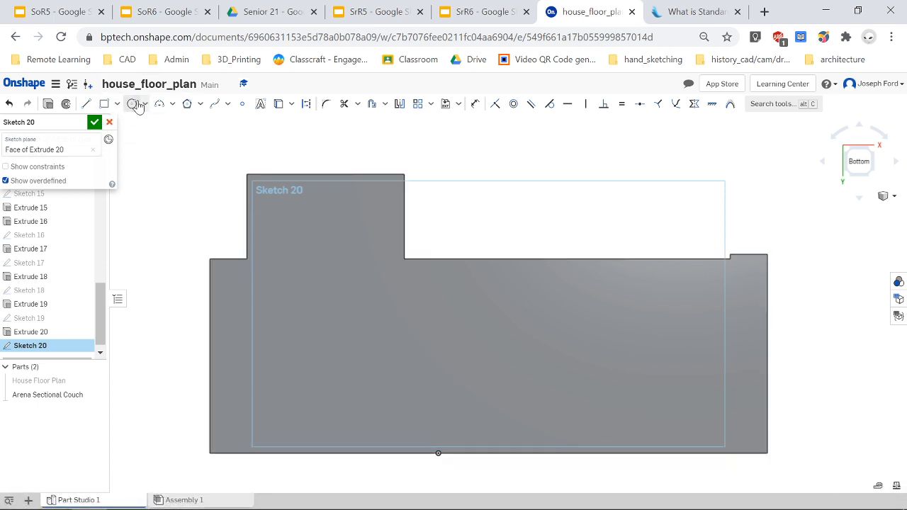
Draw four small circles about 4 in diameter near the corners of the chaise and the main section's left end.
{"action": "left_click", "coordinate": [137, 104]}
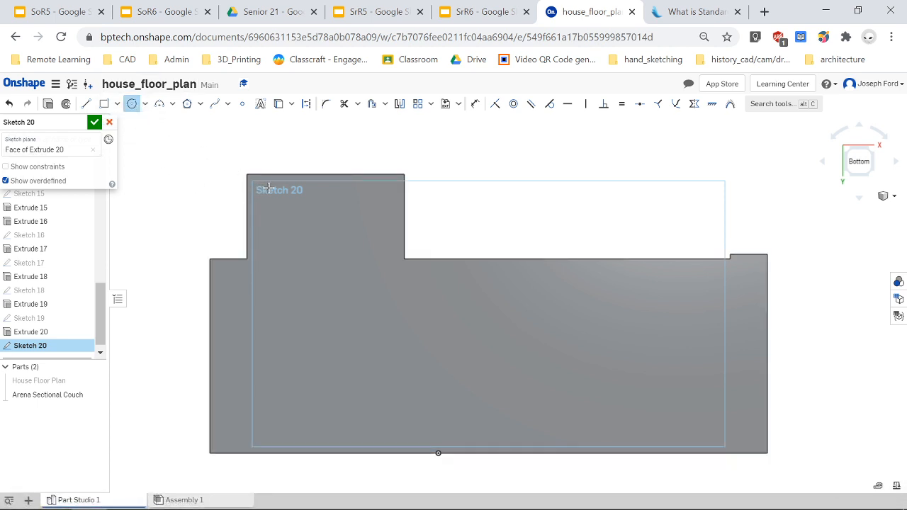
{"action": "scroll", "coordinate": [269, 188], "scroll_direction": "up", "scroll_amount": 2}
{"action": "left_click", "coordinate": [261, 188]}
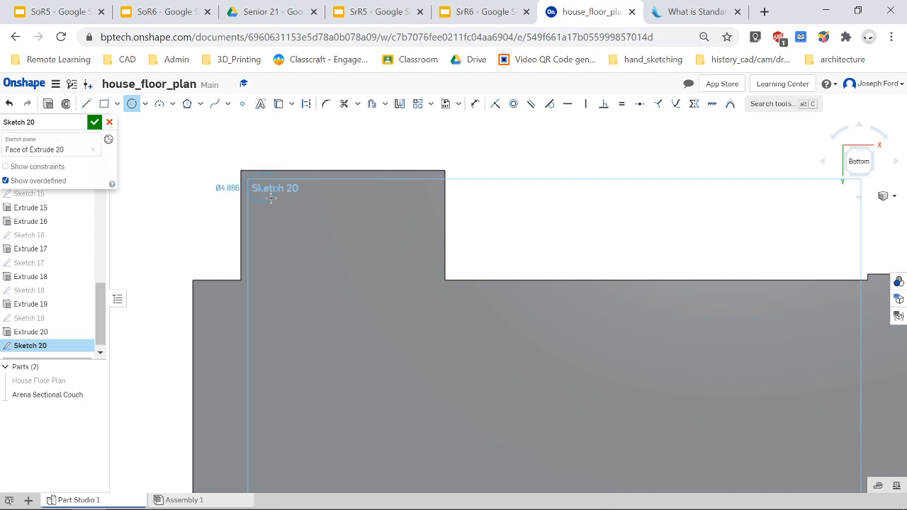
{"action": "left_click", "coordinate": [267, 199]}
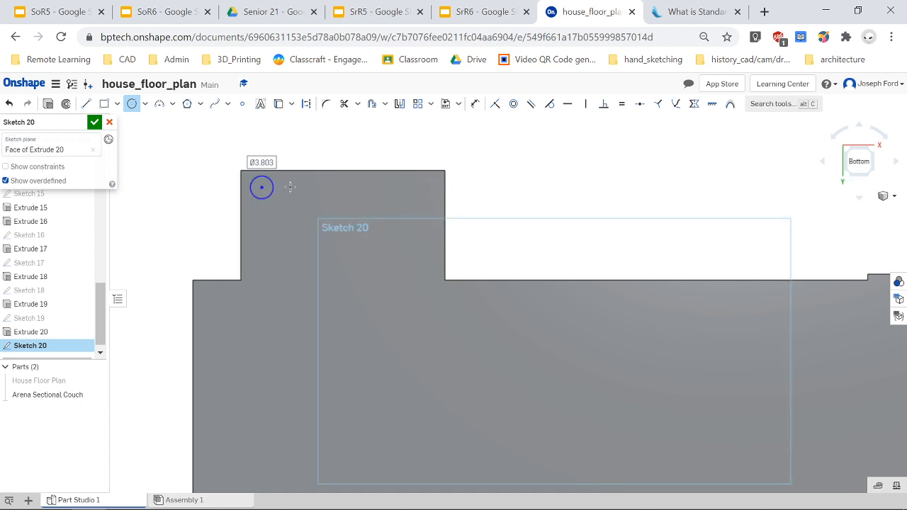
{"action": "left_click", "coordinate": [425, 190]}
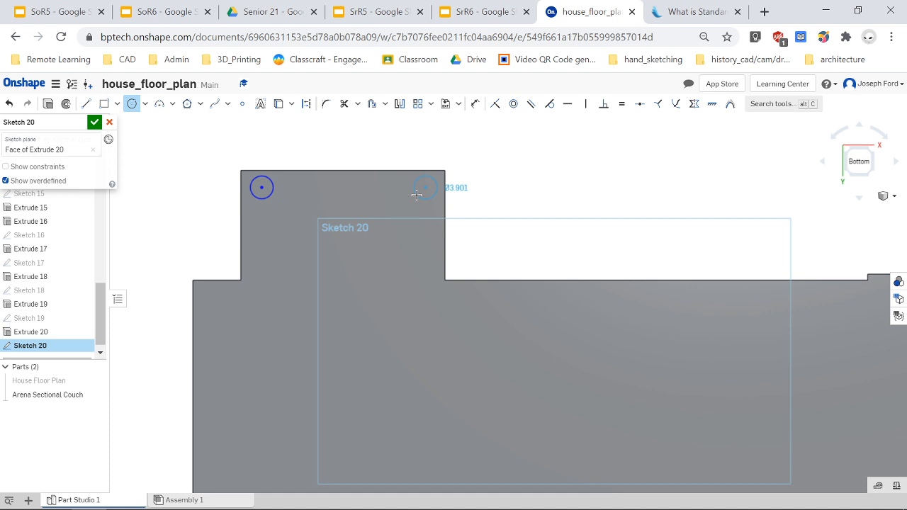
{"action": "left_click", "coordinate": [417, 195]}
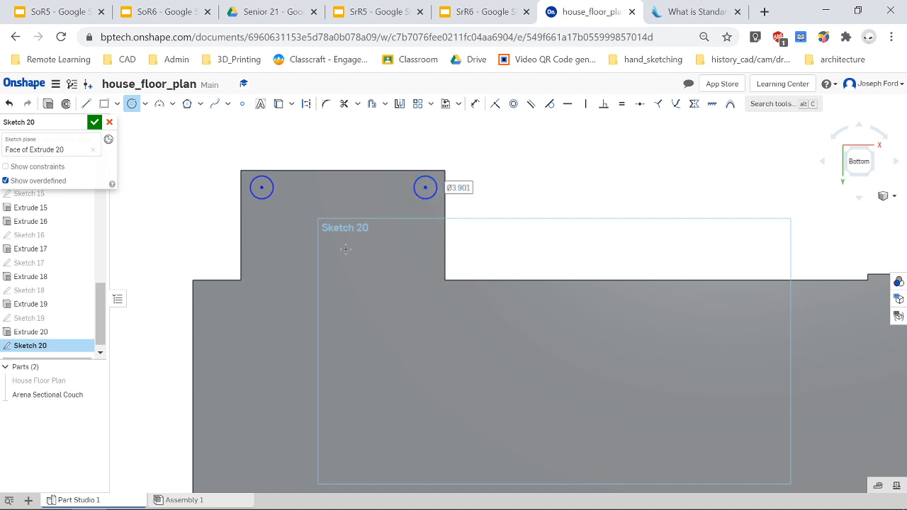
{"action": "left_click", "coordinate": [222, 304]}
{"action": "left_click", "coordinate": [211, 302]}
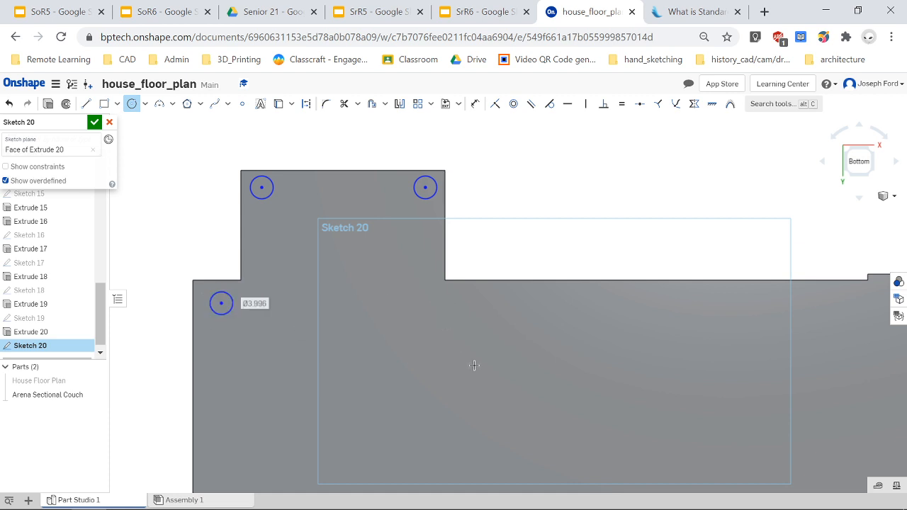
{"action": "scroll", "coordinate": [474, 366], "scroll_direction": "down", "scroll_amount": 3}
{"action": "scroll", "coordinate": [421, 296], "scroll_direction": "up", "scroll_amount": 3}
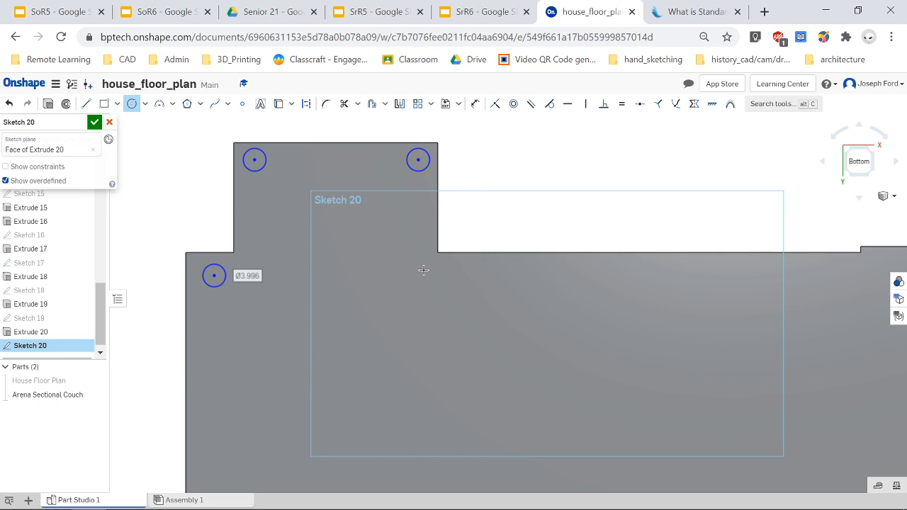
{"action": "left_click", "coordinate": [424, 270]}
{"action": "left_click", "coordinate": [428, 281]}
Draw four more small circles about 5 in diameter at the right end and along the bottom edge of the couch underside.
{"action": "scroll", "coordinate": [692, 295], "scroll_direction": "down", "scroll_amount": 3}
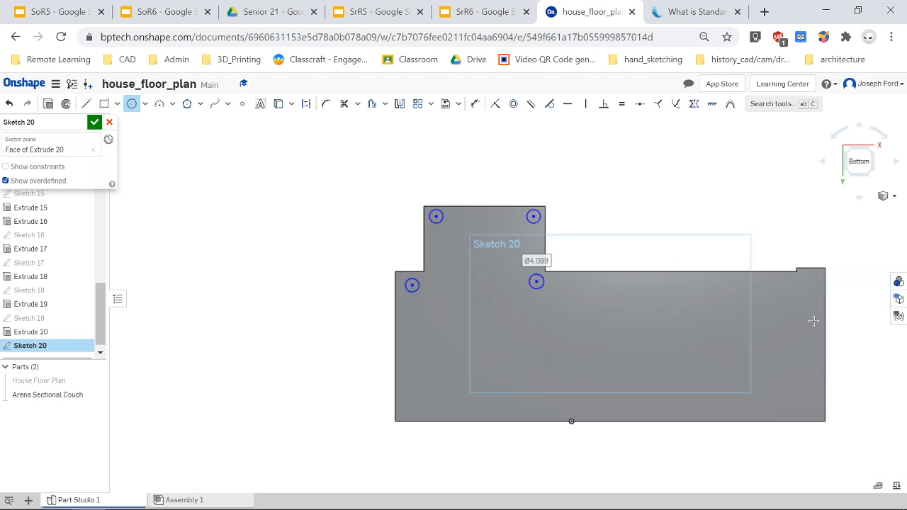
{"action": "scroll", "coordinate": [814, 322], "scroll_direction": "up", "scroll_amount": 2}
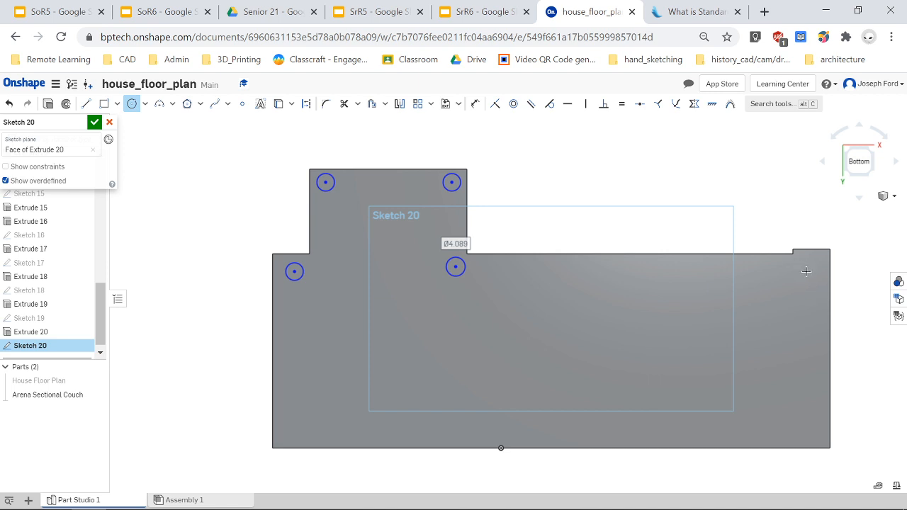
{"action": "left_click", "coordinate": [806, 271]}
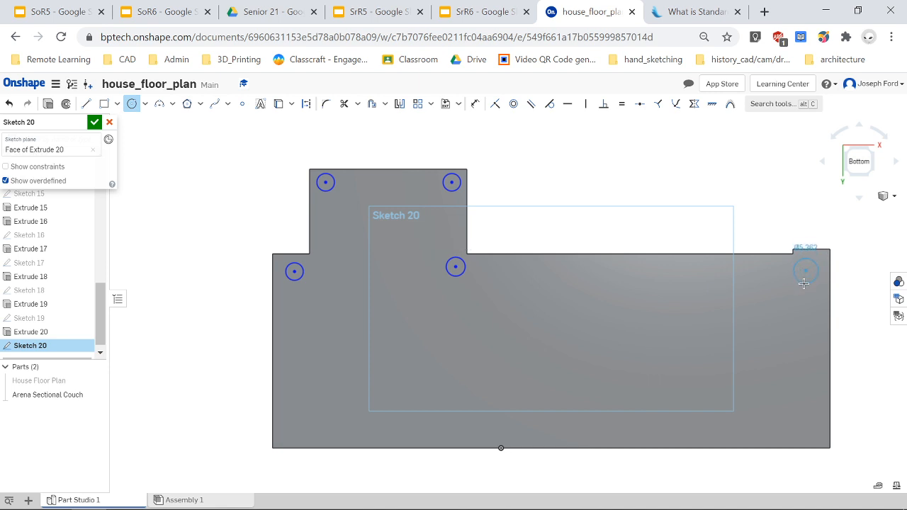
{"action": "left_click", "coordinate": [805, 283]}
{"action": "left_click", "coordinate": [814, 433]}
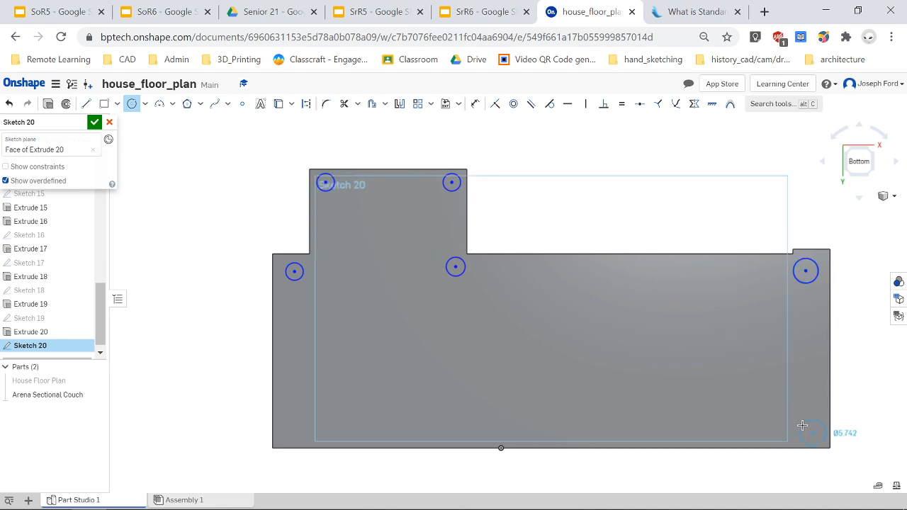
{"action": "left_click", "coordinate": [802, 425]}
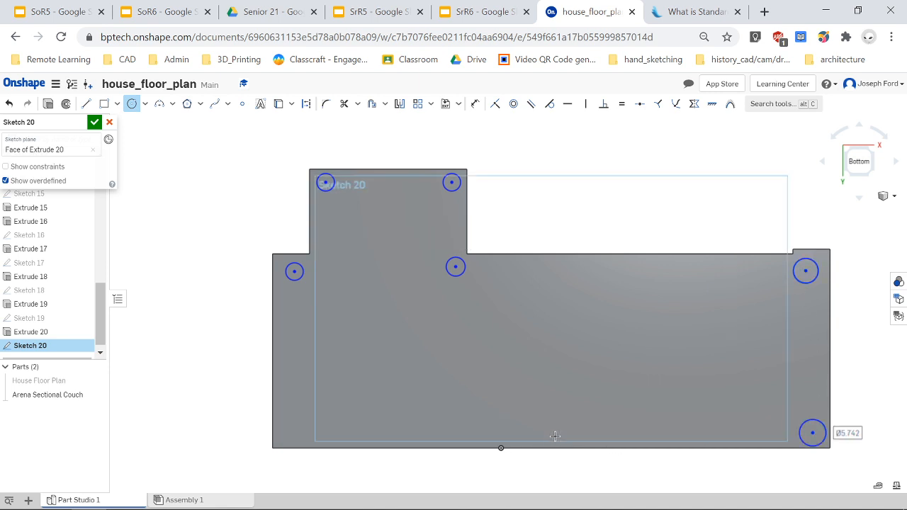
{"action": "left_click", "coordinate": [293, 433]}
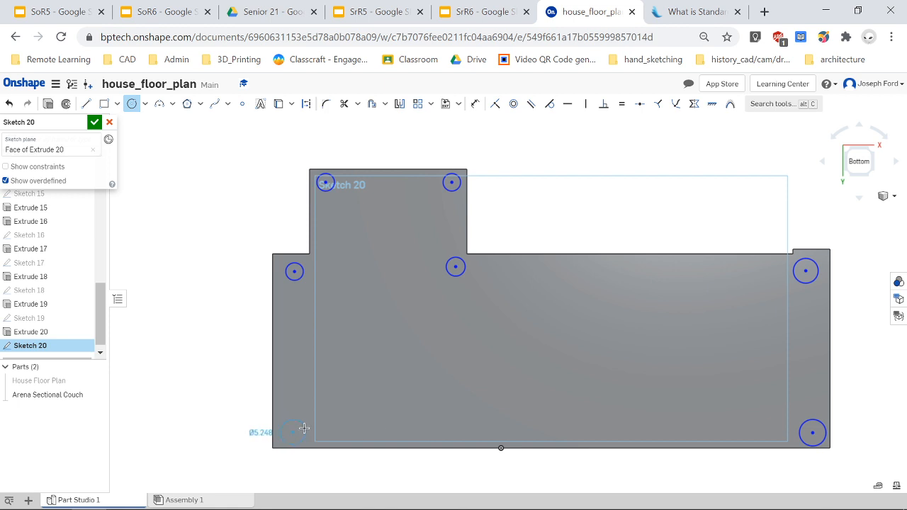
{"action": "left_click", "coordinate": [304, 428]}
{"action": "left_click", "coordinate": [570, 419]}
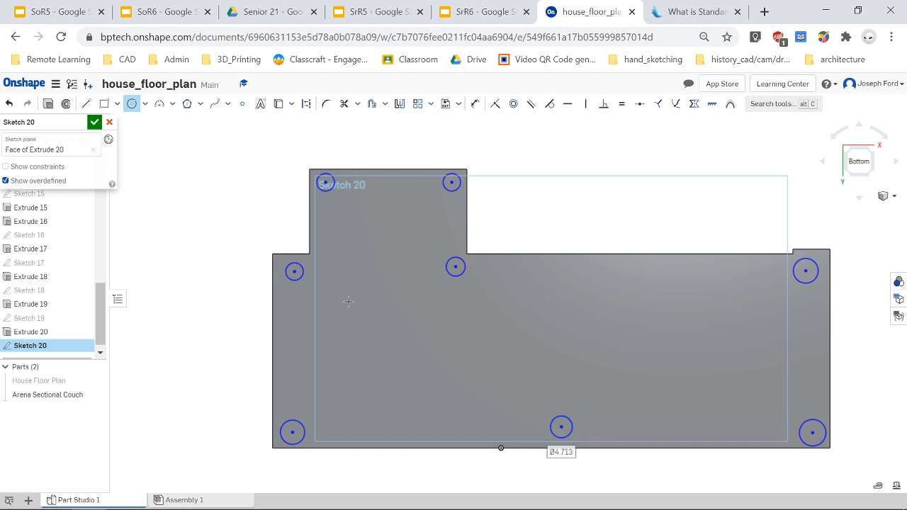
{"action": "left_click", "coordinate": [132, 104]}
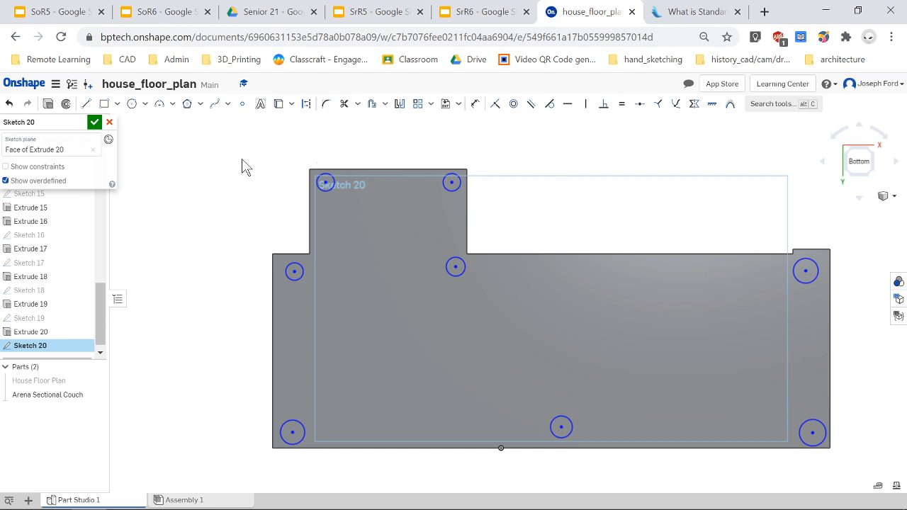
Make all eight circles equal and set one circle's diameter to 4 in.
{"action": "mouse_move", "coordinate": [220, 138]}
{"action": "left_mouse_down"}
{"action": "mouse_move", "coordinate": [597, 370]}
{"action": "mouse_move", "coordinate": [820, 482]}
{"action": "mouse_move", "coordinate": [847, 481]}
{"action": "left_mouse_up"}
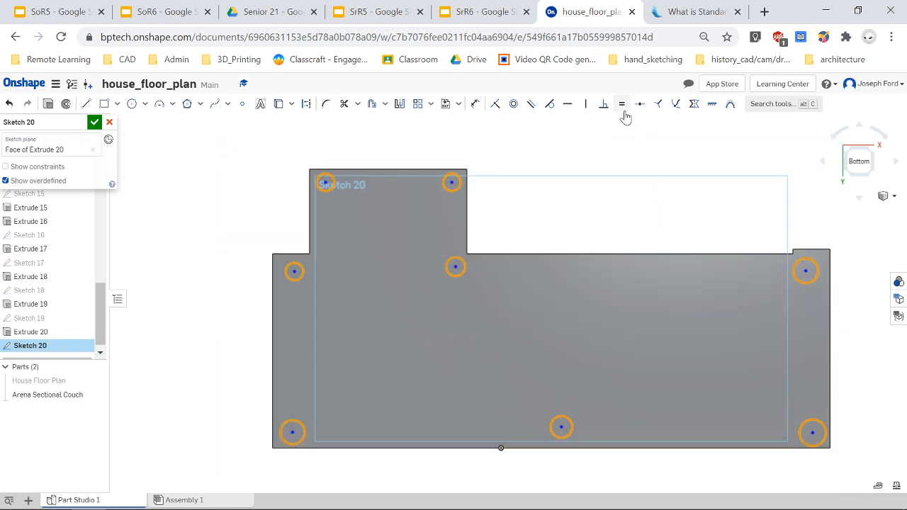
{"action": "left_click", "coordinate": [623, 107]}
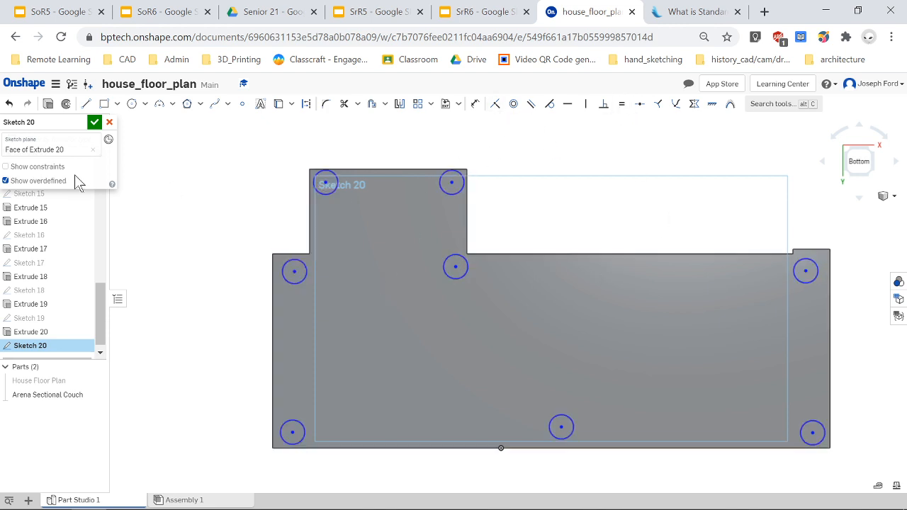
{"action": "key", "text": "u"}
{"action": "left_click", "coordinate": [312, 183]}
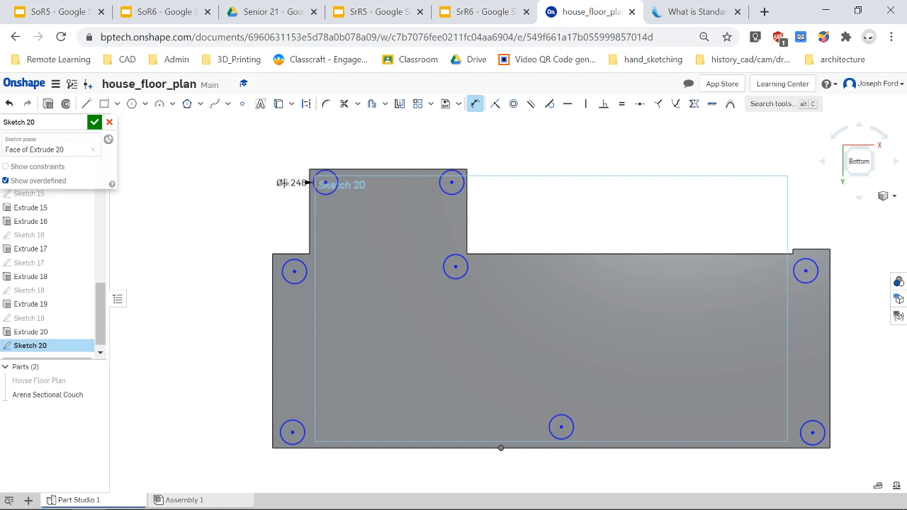
{"action": "left_click", "coordinate": [248, 169]}
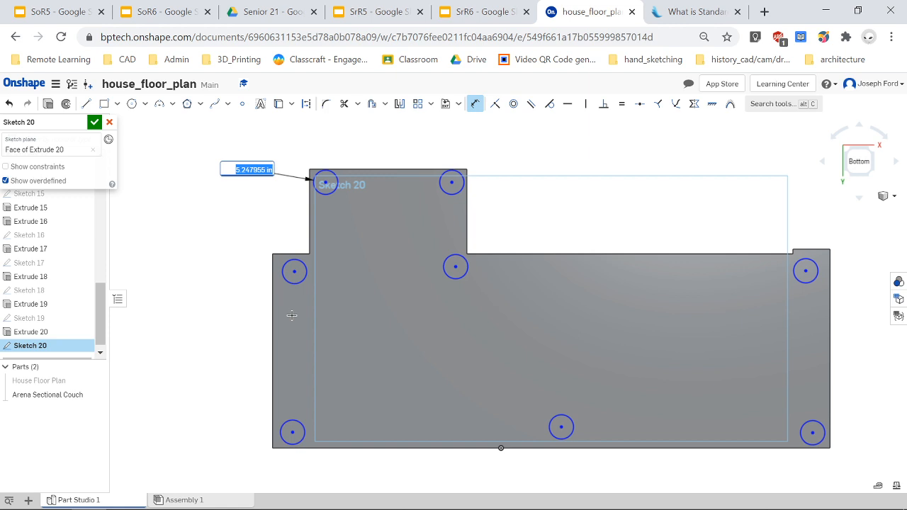
{"action": "type", "text": "4"}
{"action": "key", "text": "Return"}
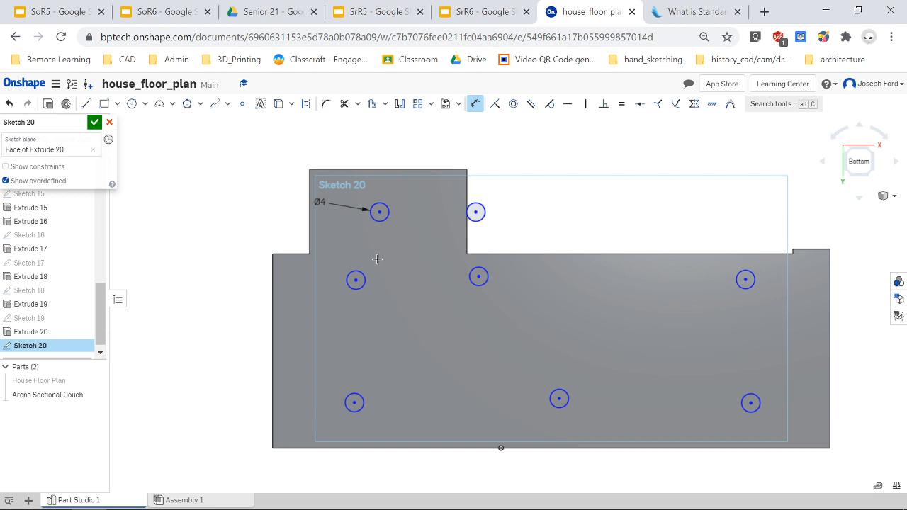
Undo the diameter dimension and the equal constraint on the circles.
{"action": "key", "text": "ctrl+z"}
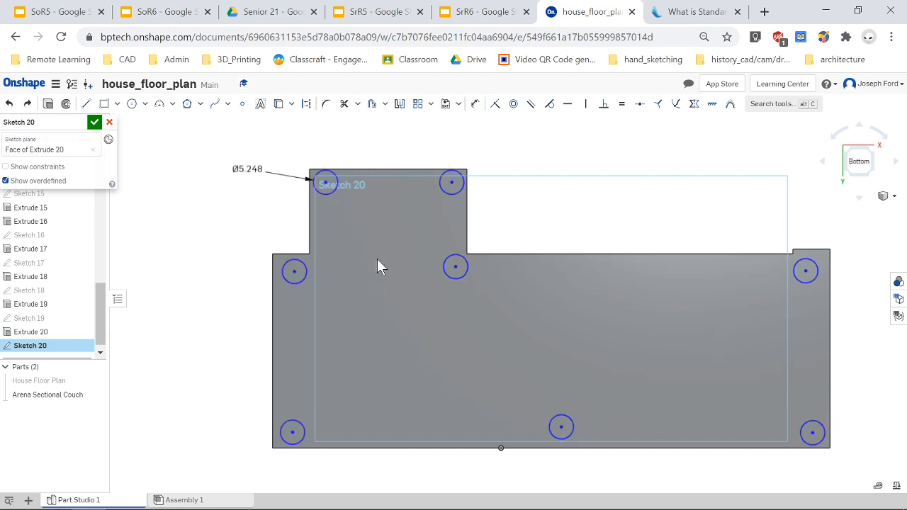
{"action": "key", "text": "ctrl+z"}
{"action": "key", "text": "ctrl+z"}
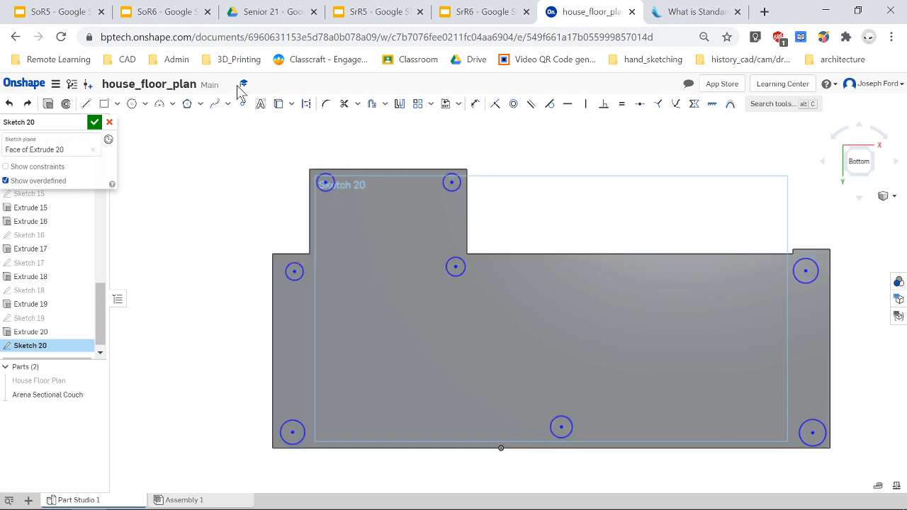
Dimension the chaise's top-left circle at 4 in diameter and constrain all eight circles to be equal.
{"action": "key", "text": "u"}
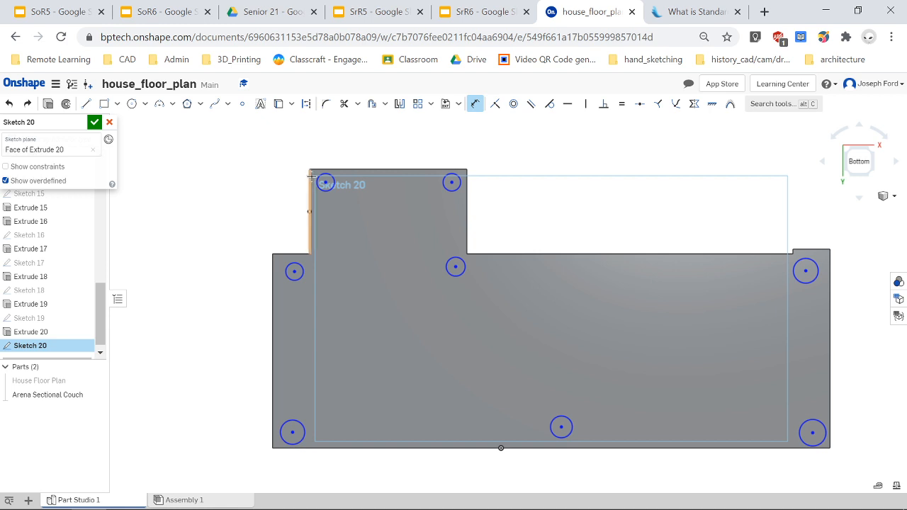
{"action": "left_click", "coordinate": [317, 181]}
{"action": "left_click", "coordinate": [262, 177]}
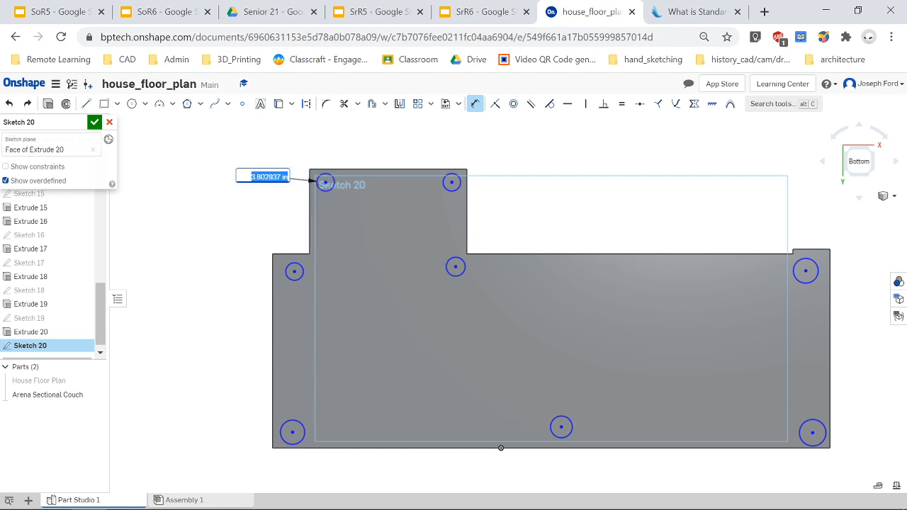
{"action": "type", "text": "4"}
{"action": "key", "text": "Return"}
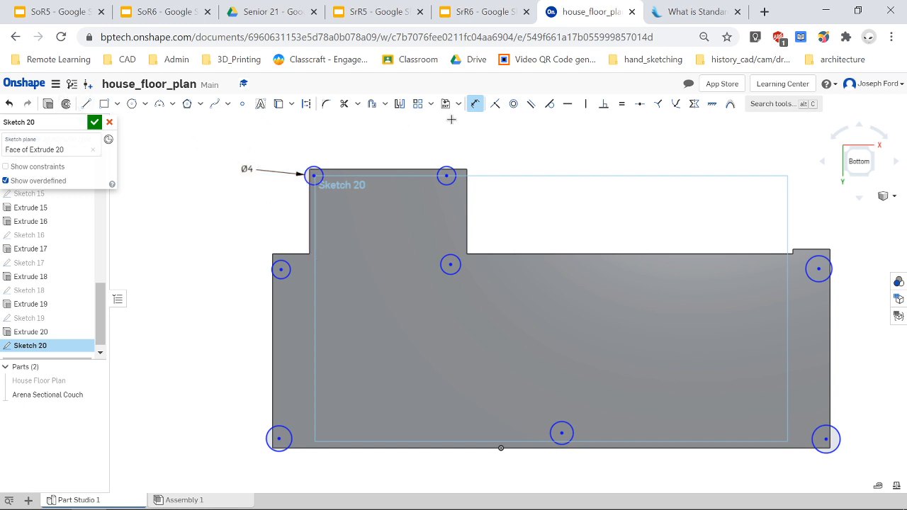
{"action": "left_click", "coordinate": [475, 105]}
{"action": "mouse_move", "coordinate": [182, 134]}
{"action": "left_mouse_down"}
{"action": "mouse_move", "coordinate": [677, 456]}
{"action": "mouse_move", "coordinate": [872, 482]}
{"action": "mouse_move", "coordinate": [851, 469]}
{"action": "mouse_move", "coordinate": [853, 478]}
{"action": "left_mouse_up"}
{"action": "left_click", "coordinate": [621, 113]}
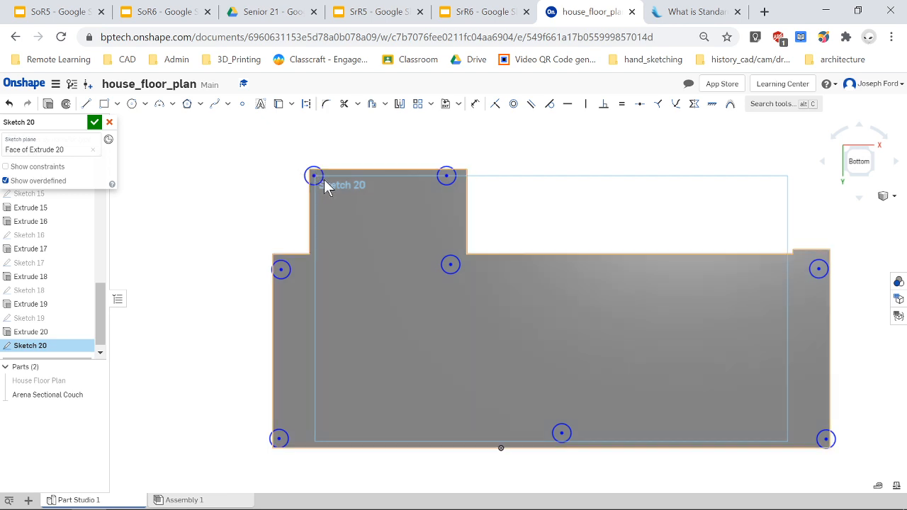
Reposition five of the circles slightly toward the couch's corners and edges.
{"action": "mouse_move", "coordinate": [316, 178]}
{"action": "left_mouse_down"}
{"action": "mouse_move", "coordinate": [334, 196]}
{"action": "mouse_move", "coordinate": [323, 183]}
{"action": "left_mouse_up"}
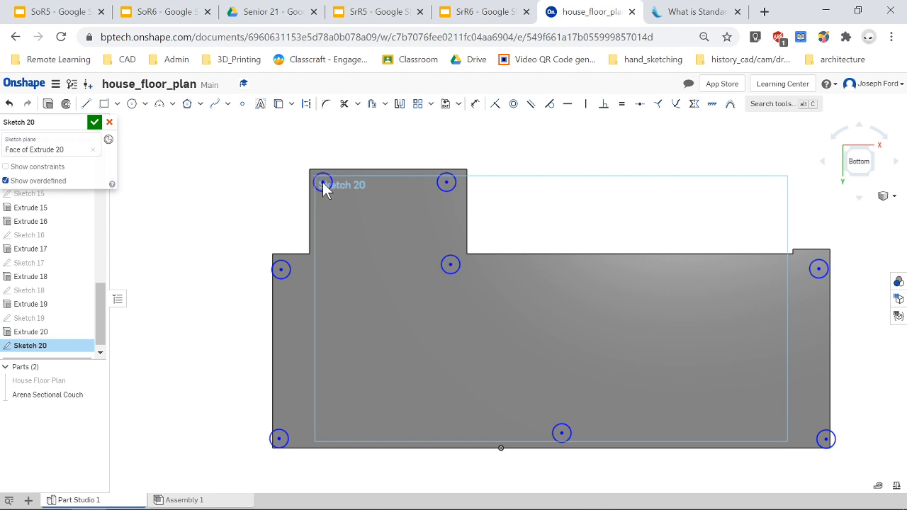
{"action": "mouse_move", "coordinate": [446, 186]}
{"action": "left_mouse_down"}
{"action": "mouse_move", "coordinate": [459, 202]}
{"action": "mouse_move", "coordinate": [455, 183]}
{"action": "left_mouse_up"}
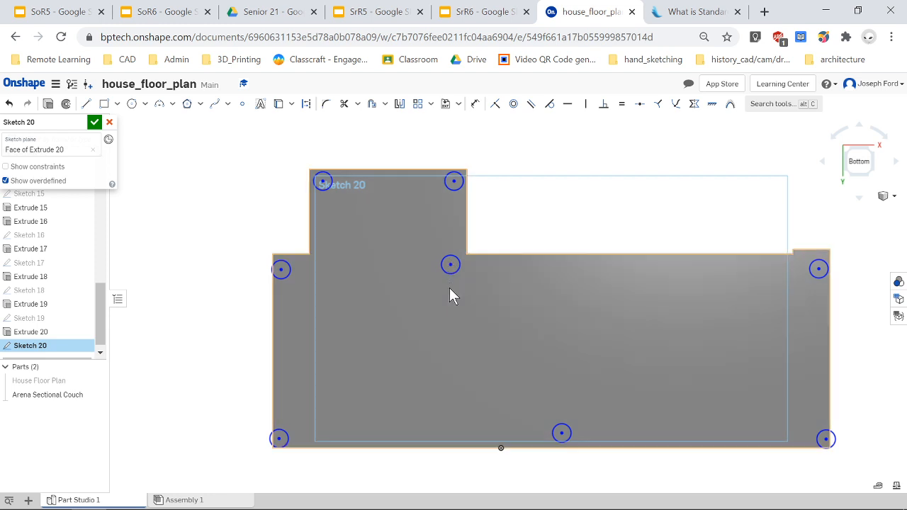
{"action": "left_click_drag", "start_coordinate": [449, 287], "coordinate": [451, 270]}
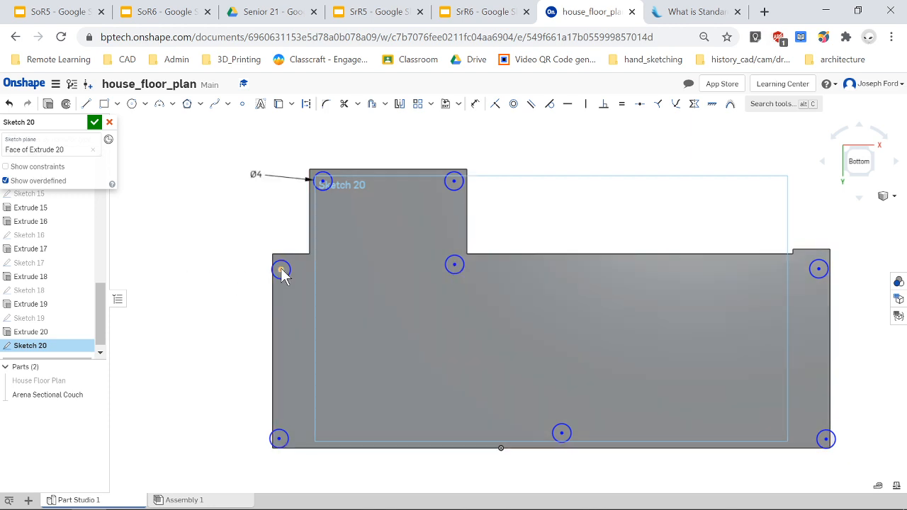
{"action": "left_click_drag", "start_coordinate": [293, 270], "coordinate": [285, 269]}
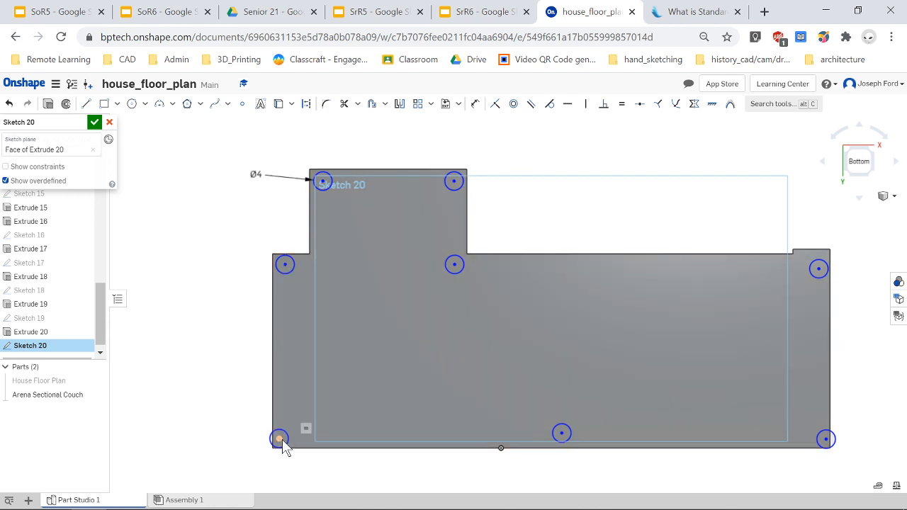
{"action": "mouse_move", "coordinate": [279, 438]}
{"action": "left_mouse_down"}
{"action": "mouse_move", "coordinate": [293, 439]}
{"action": "mouse_move", "coordinate": [286, 436]}
{"action": "left_mouse_up"}
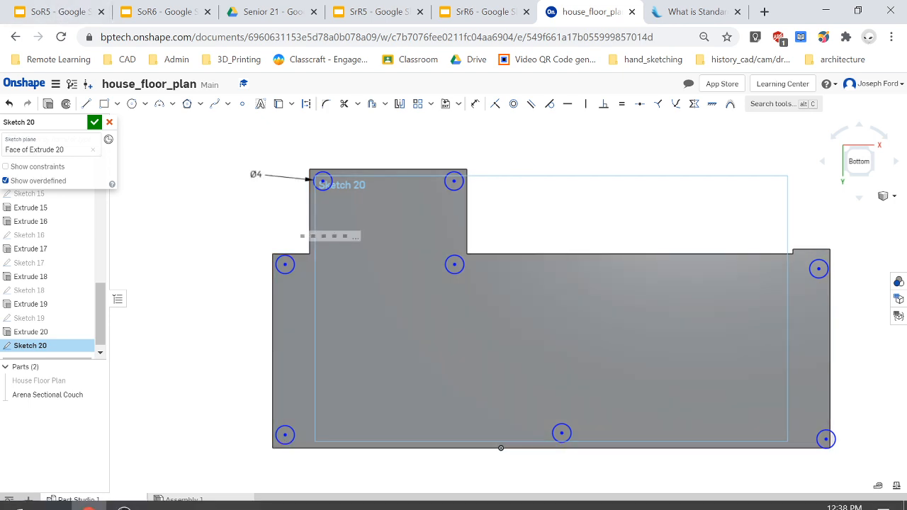
Draw construction lines joining the centers of the main section's four corner circles into a closed rectangle.
{"action": "key", "text": "l"}
{"action": "key", "text": "q"}
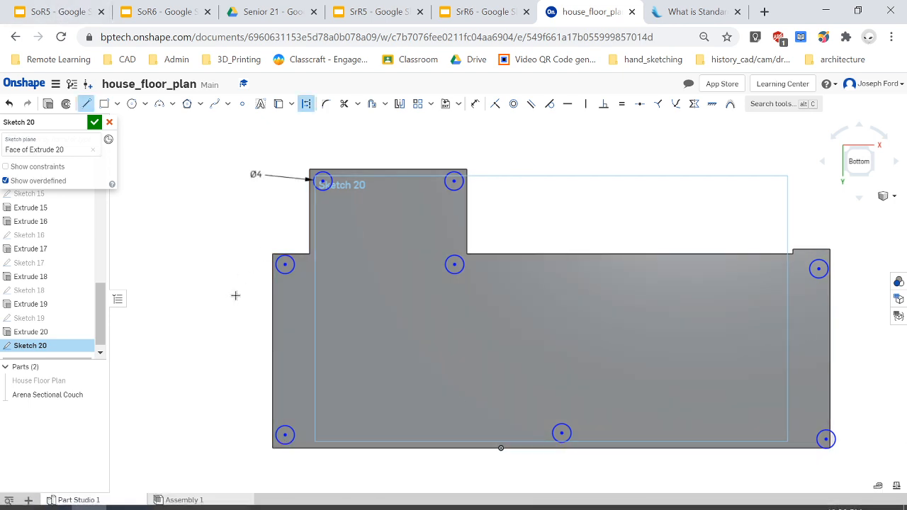
{"action": "left_click", "coordinate": [286, 265]}
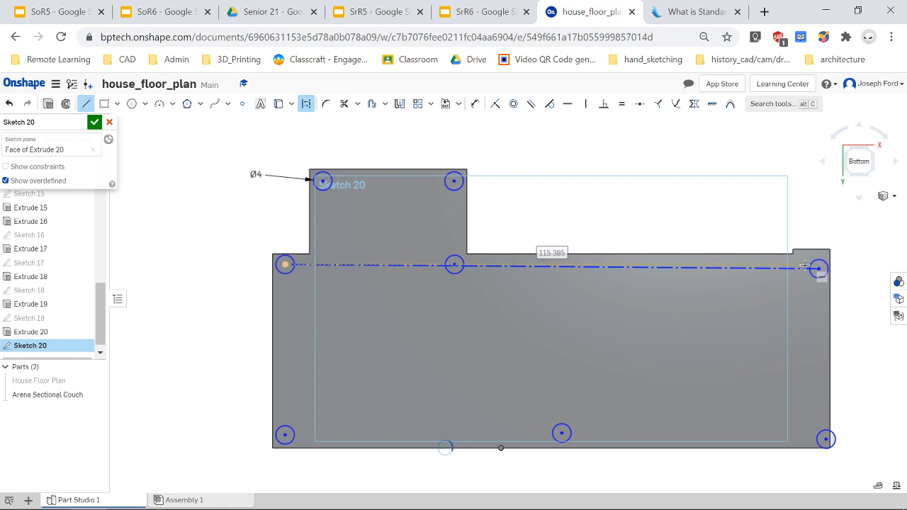
{"action": "left_click", "coordinate": [819, 268]}
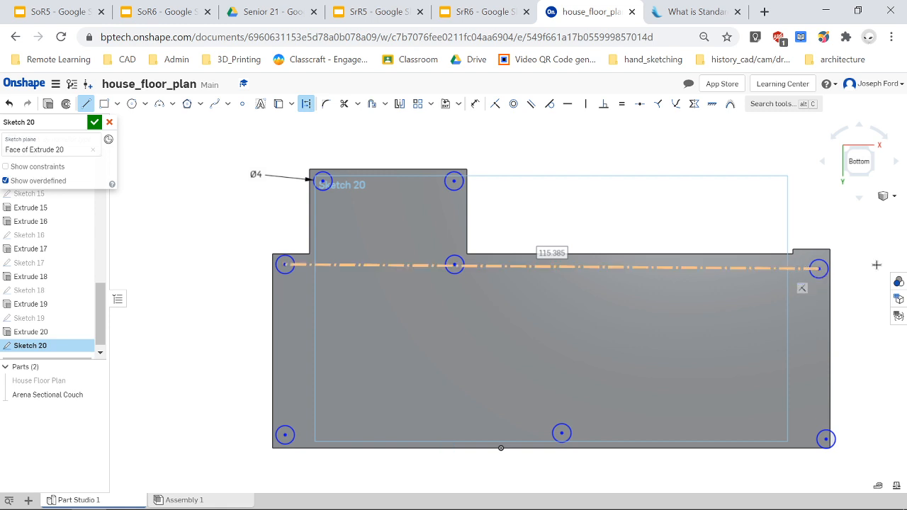
{"action": "left_click", "coordinate": [819, 268]}
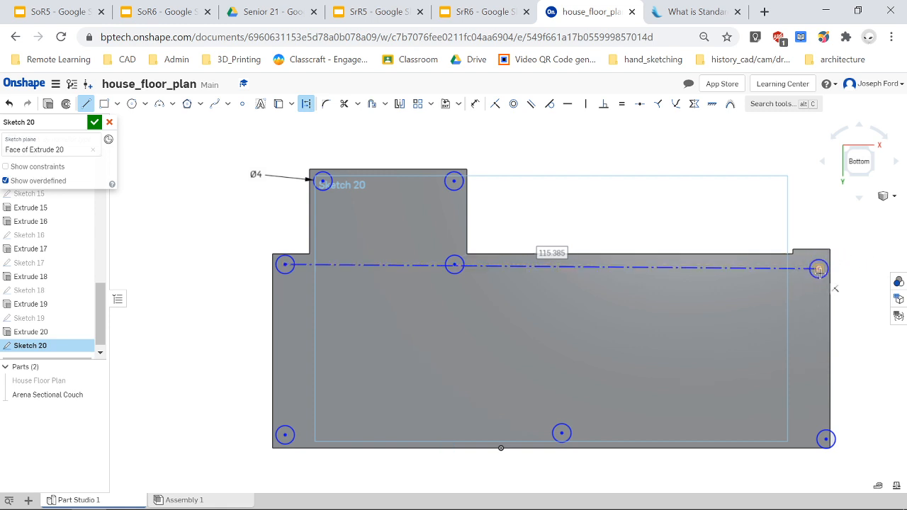
{"action": "left_click", "coordinate": [826, 439]}
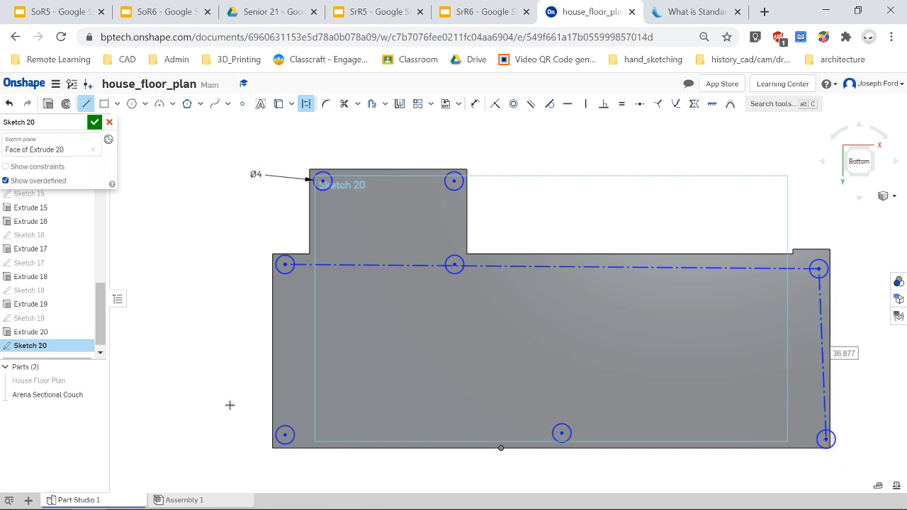
{"action": "key", "text": "Escape"}
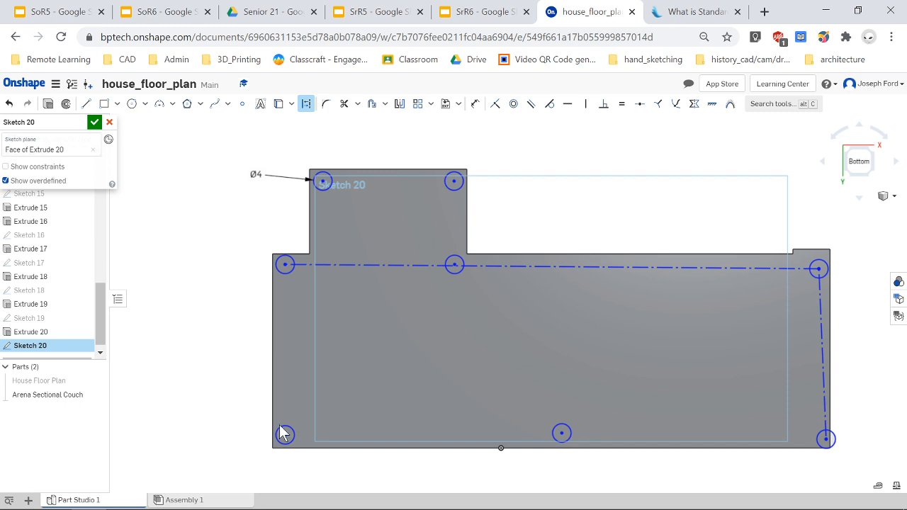
{"action": "key", "text": "l"}
{"action": "left_click", "coordinate": [285, 264]}
{"action": "left_click", "coordinate": [282, 434]}
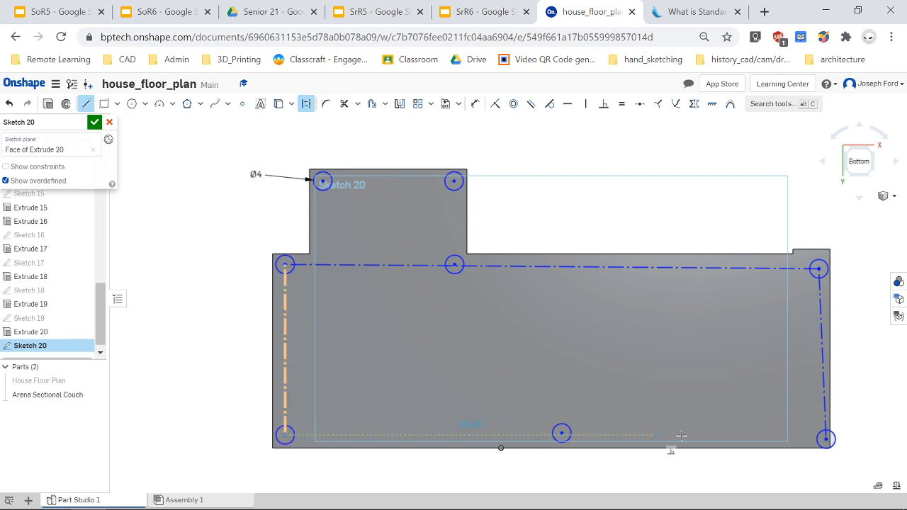
{"action": "left_click", "coordinate": [825, 438]}
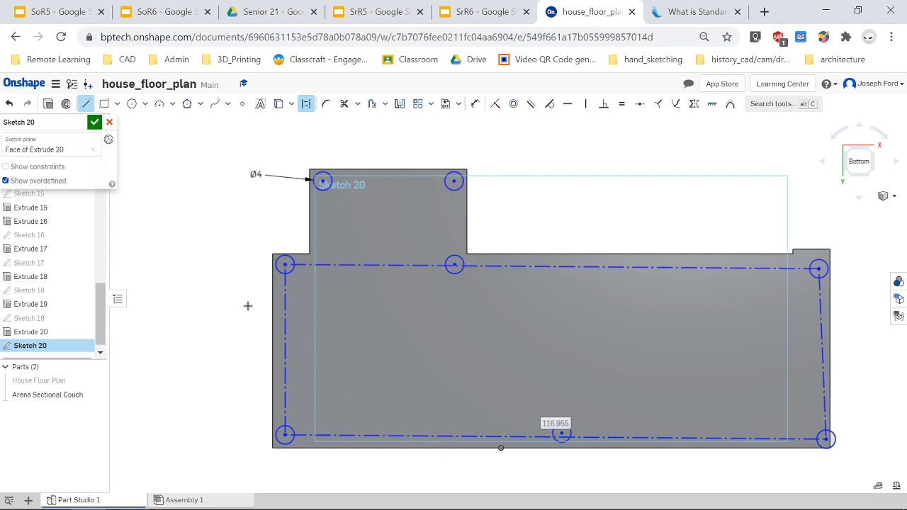
Make the top and bottom construction lines horizontal and the right construction line vertical.
{"action": "left_click", "coordinate": [568, 103]}
{"action": "left_click", "coordinate": [564, 268]}
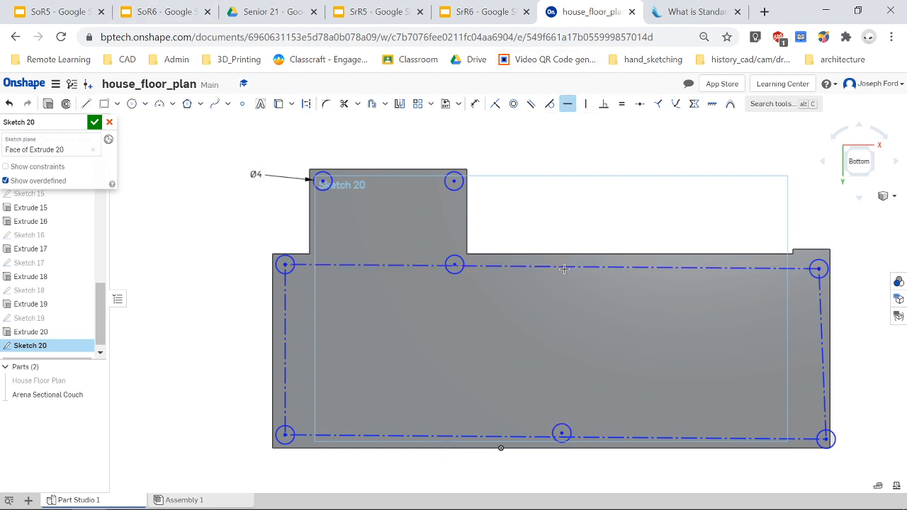
{"action": "left_click", "coordinate": [628, 437]}
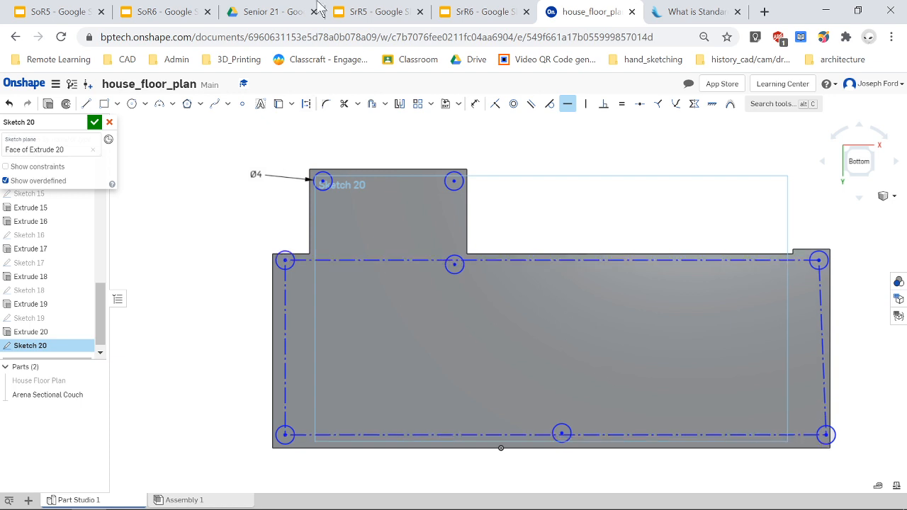
{"action": "left_click", "coordinate": [586, 107]}
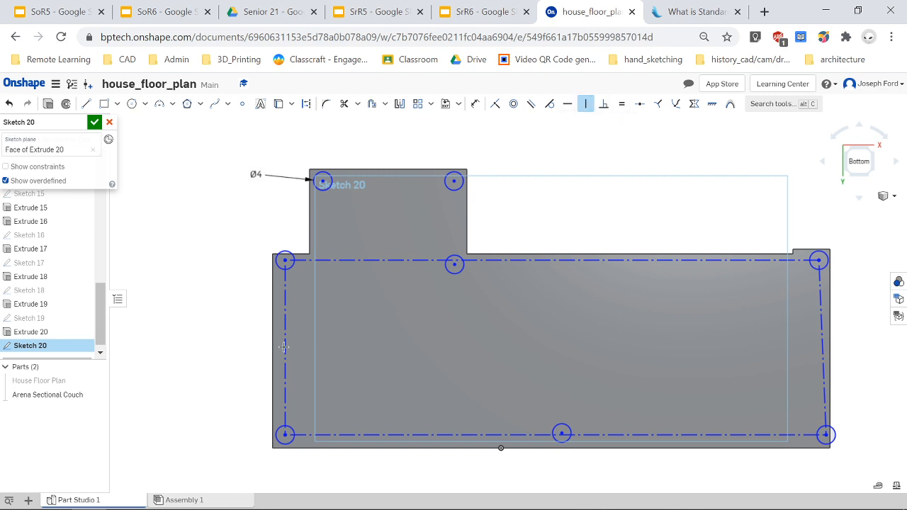
{"action": "left_click", "coordinate": [824, 366]}
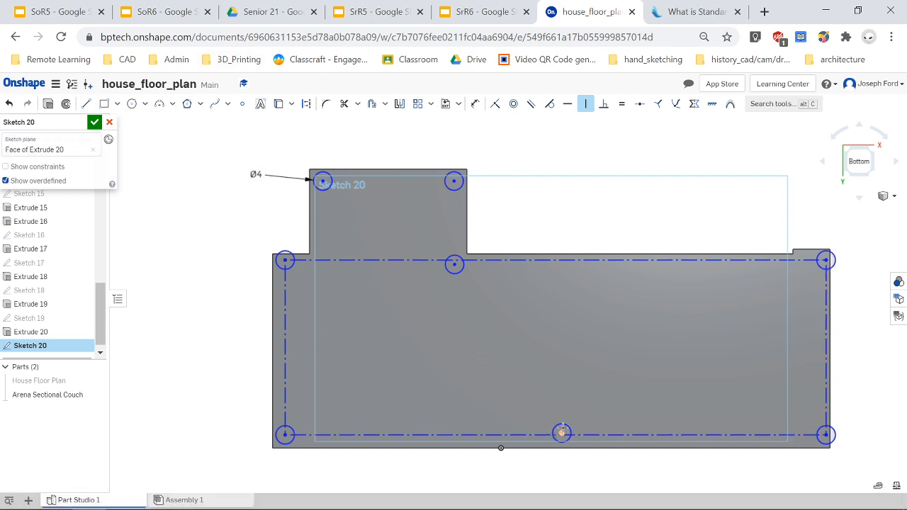
Constrain the bottom middle circle's center to the midpoint of the bottom construction line.
{"action": "left_click", "coordinate": [639, 103]}
{"action": "scroll", "coordinate": [563, 404], "scroll_direction": "up", "scroll_amount": 3}
{"action": "scroll", "coordinate": [567, 482], "scroll_direction": "down", "scroll_amount": 5}
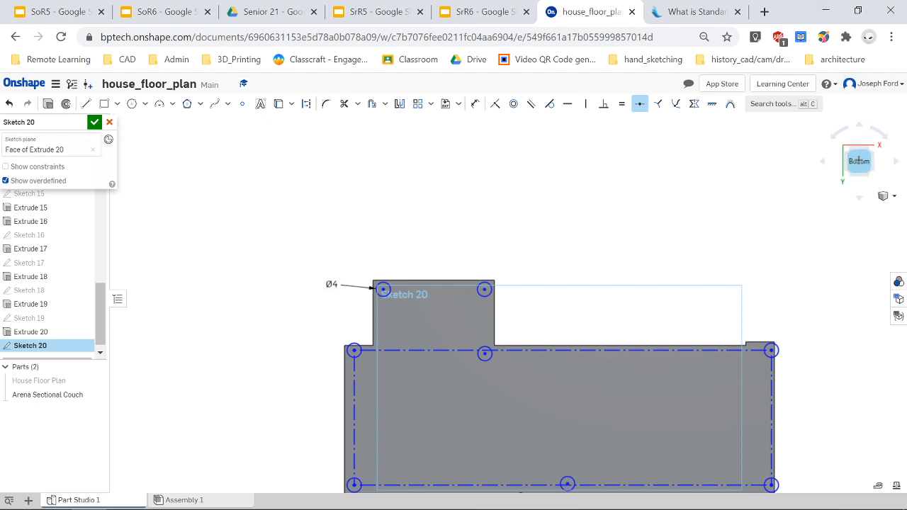
{"action": "scroll", "coordinate": [627, 500], "scroll_direction": "up", "scroll_amount": 3}
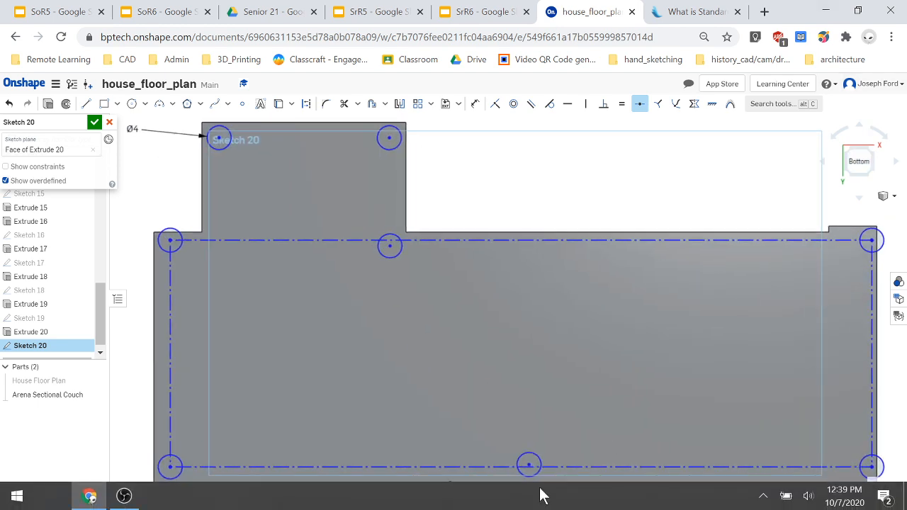
{"action": "left_click", "coordinate": [530, 464]}
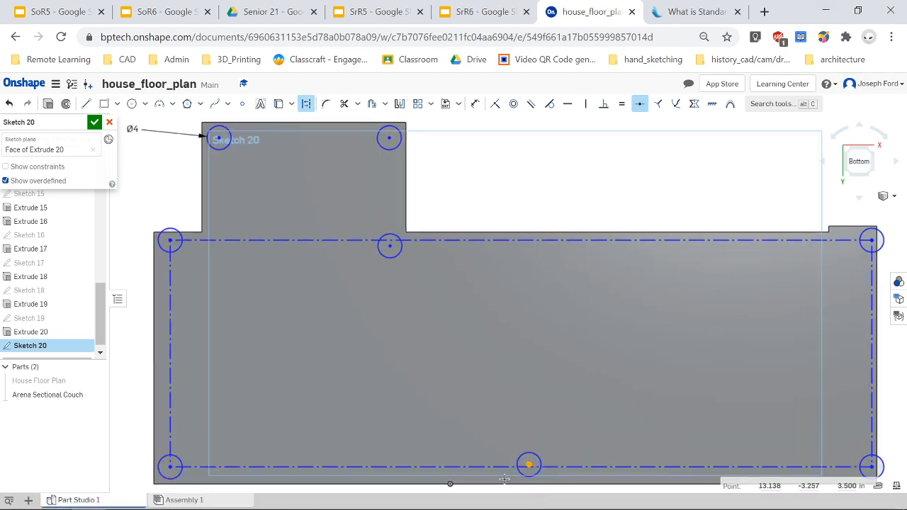
{"action": "left_click", "coordinate": [502, 468]}
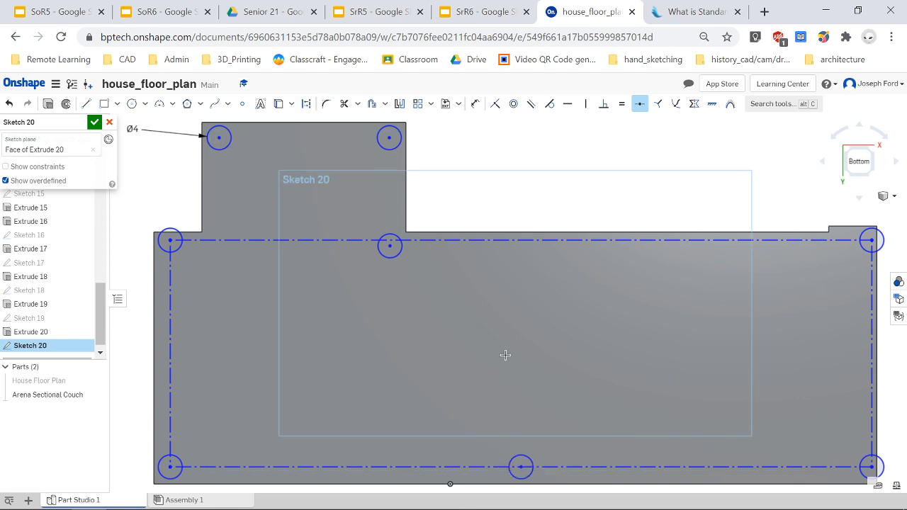
{"action": "scroll", "coordinate": [475, 362], "scroll_direction": "down", "scroll_amount": 2}
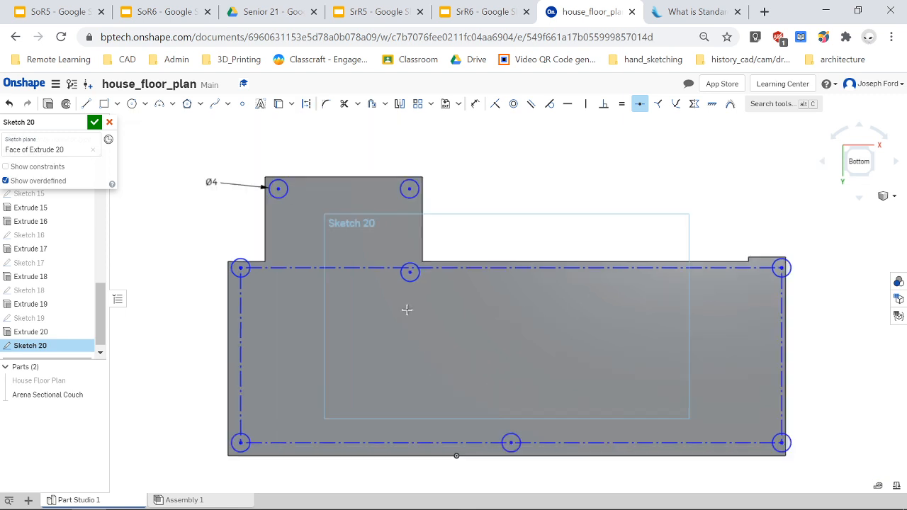
Make the main section's middle circle center coincident with the top construction line.
{"action": "left_click", "coordinate": [494, 105]}
{"action": "left_click", "coordinate": [412, 274]}
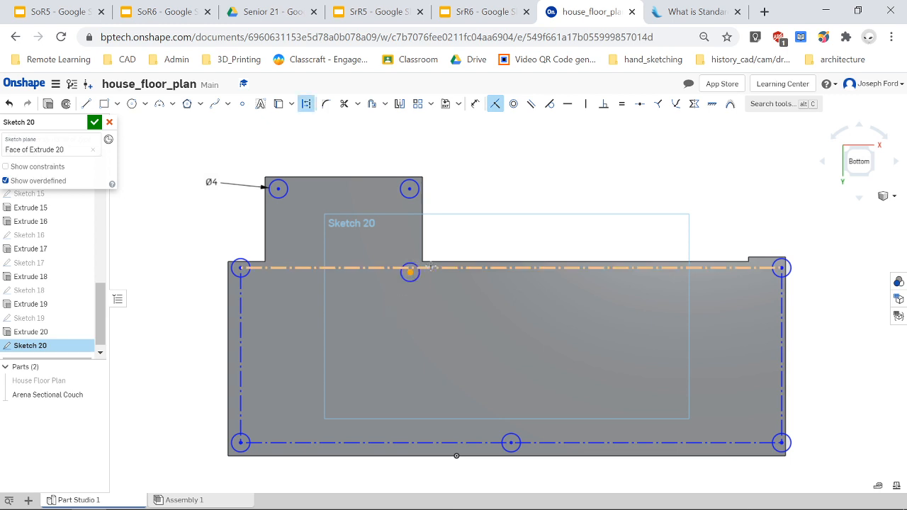
{"action": "left_click", "coordinate": [428, 269]}
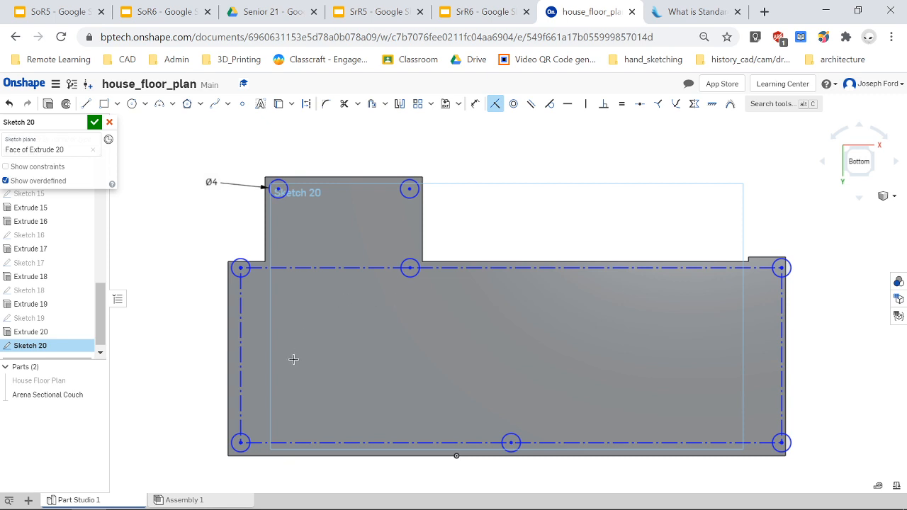
Nudge the left and bottom-right circles slightly inward along the construction rectangle.
{"action": "left_click", "coordinate": [496, 105]}
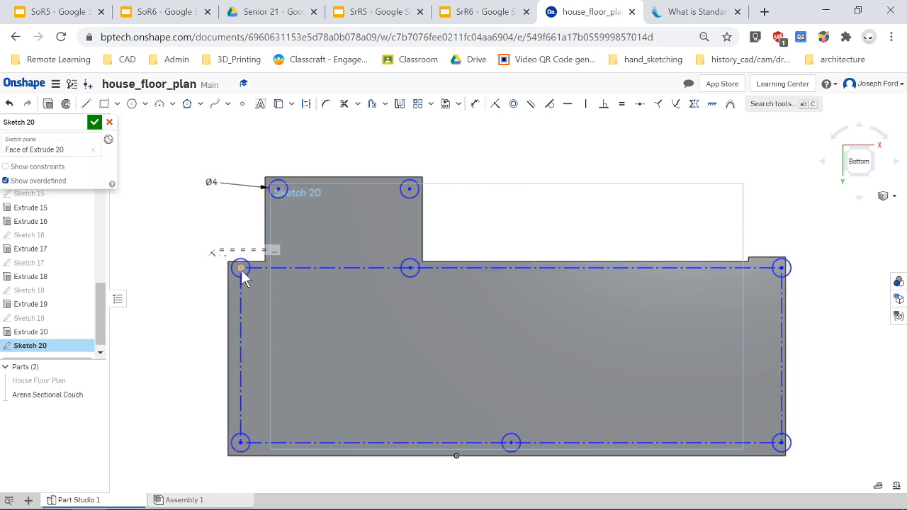
{"action": "mouse_move", "coordinate": [246, 280]}
{"action": "left_mouse_down"}
{"action": "mouse_move", "coordinate": [256, 299]}
{"action": "mouse_move", "coordinate": [246, 277]}
{"action": "left_mouse_up"}
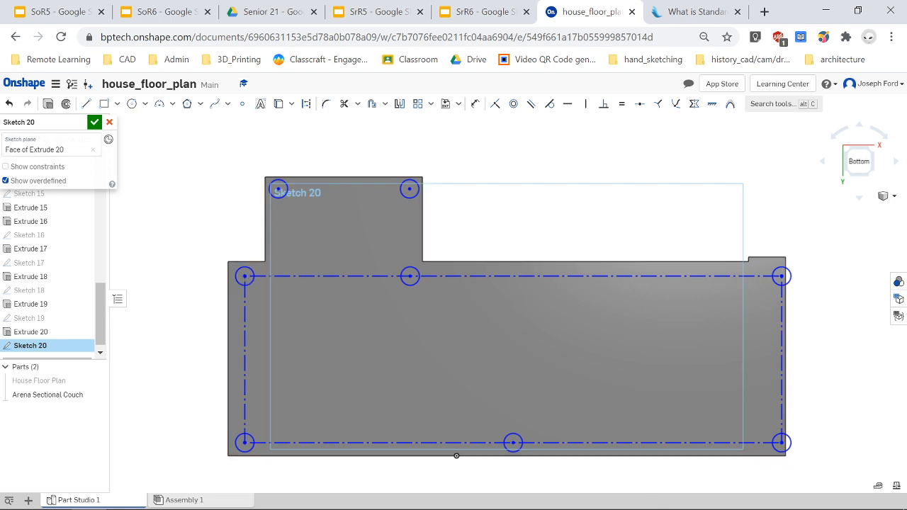
{"action": "left_click_drag", "start_coordinate": [778, 446], "coordinate": [772, 445]}
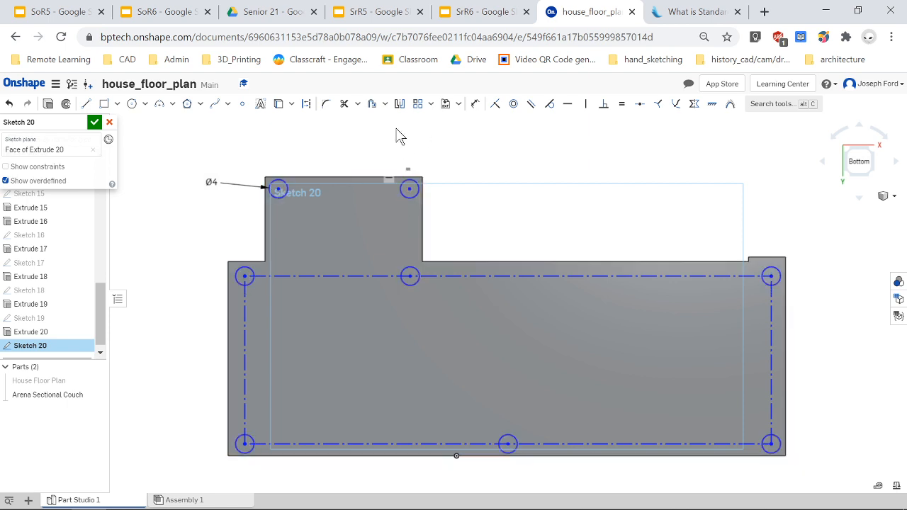
Draw a line joining the top and middle circle centers in the upper section and make it construction geometry.
{"action": "key", "text": "l"}
{"action": "left_click", "coordinate": [410, 188]}
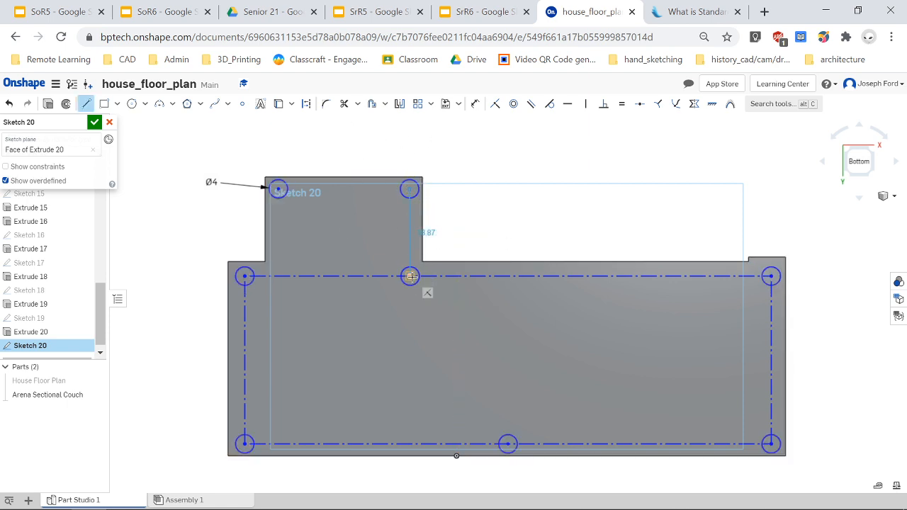
{"action": "left_click", "coordinate": [411, 276]}
{"action": "key", "text": "Escape"}
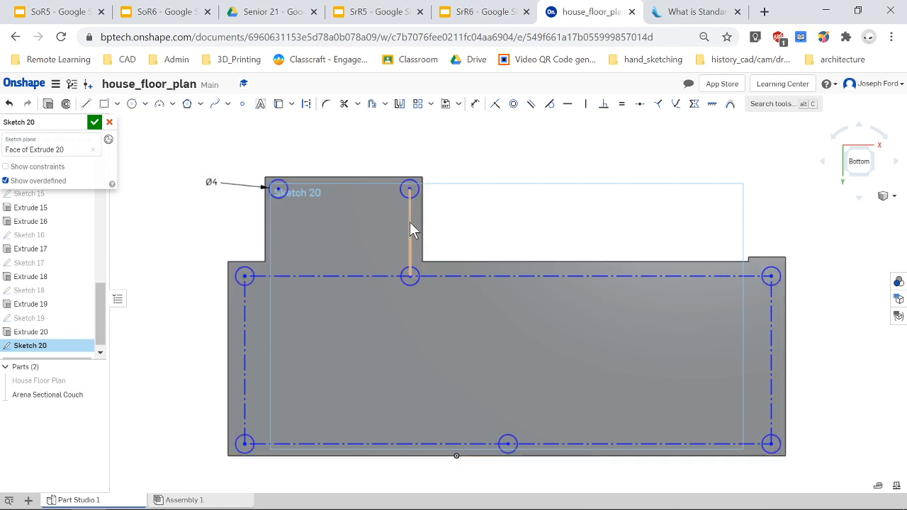
{"action": "right_click", "coordinate": [410, 223]}
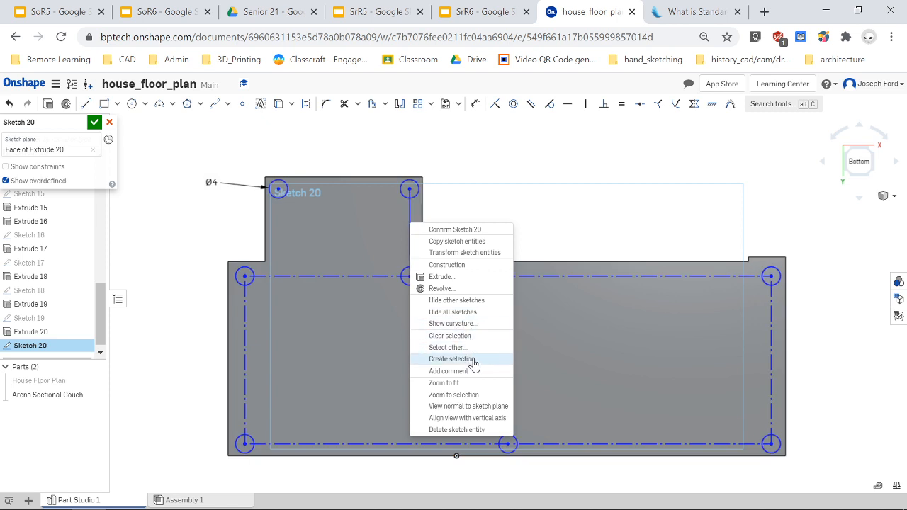
{"action": "left_click", "coordinate": [475, 270]}
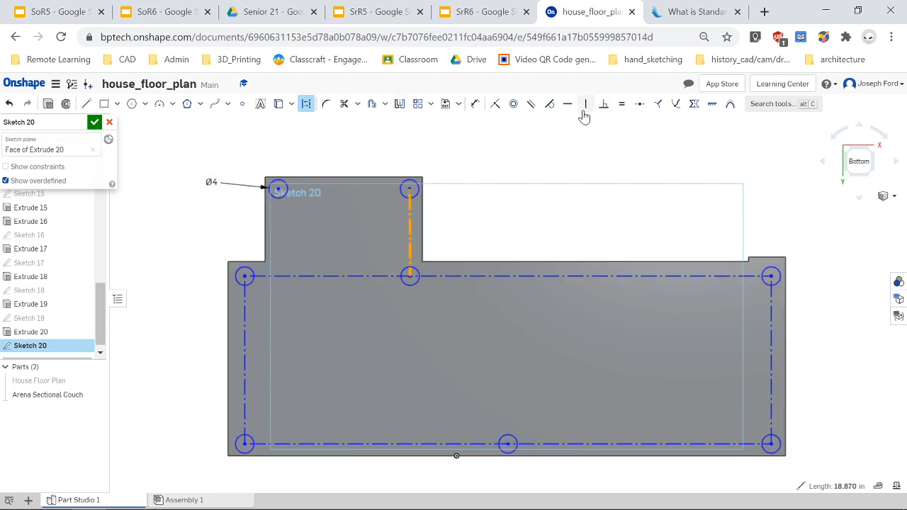
{"action": "key", "text": "Escape"}
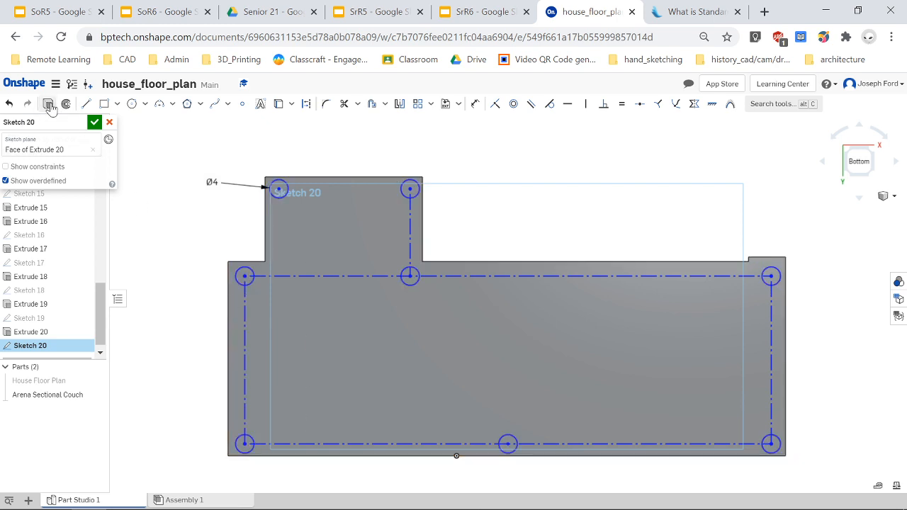
Extrude the sketch's circles 3.5 in, adding them to the Arena Sectional Couch as feet.
{"action": "key", "text": "shift+e"}
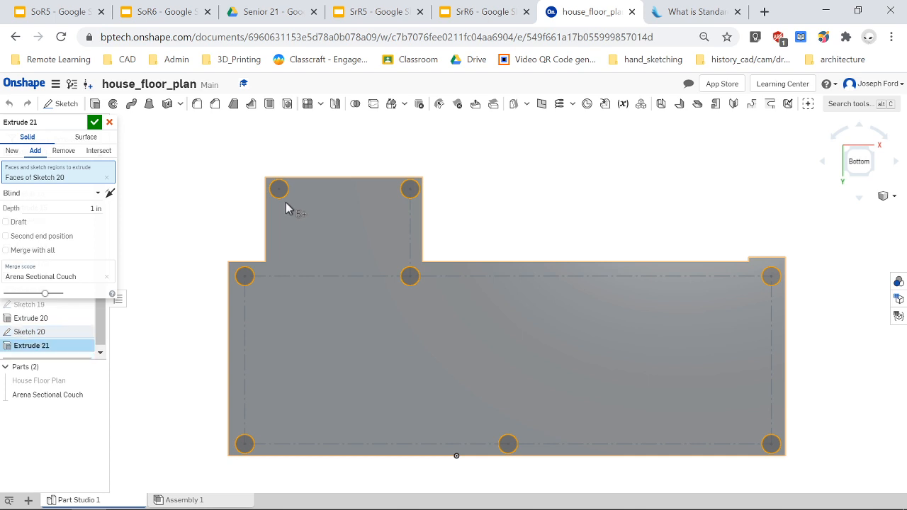
{"action": "right_click_drag", "start_coordinate": [197, 218], "coordinate": [234, 246]}
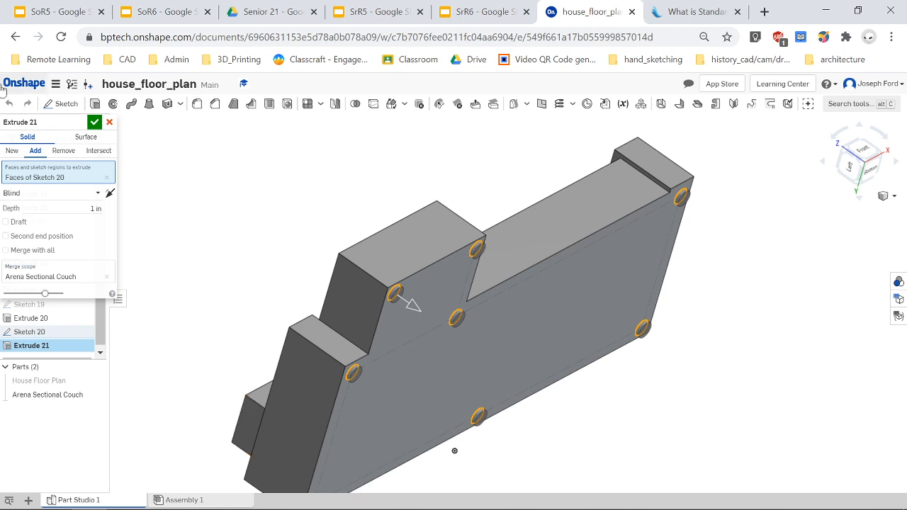
{"action": "left_click", "coordinate": [94, 208]}
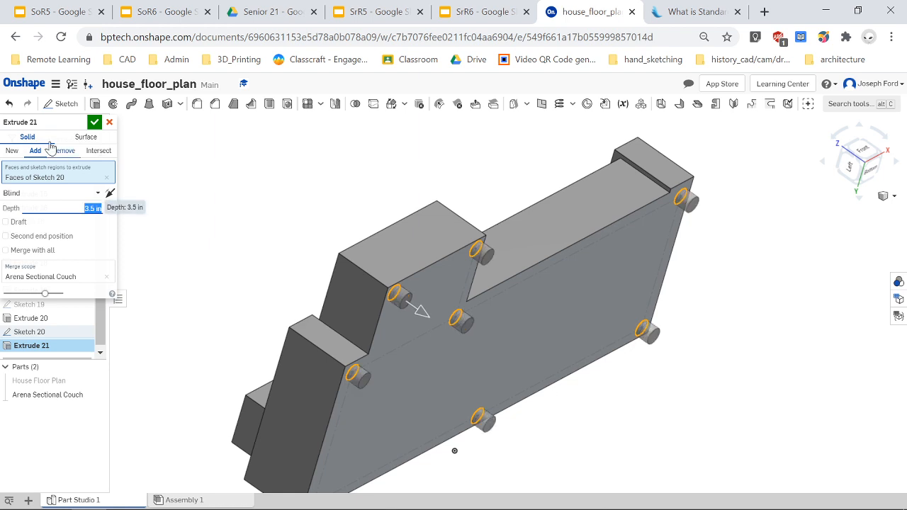
{"action": "left_click", "coordinate": [94, 123]}
Orbit around the couch to check the new feet from the front and from above.
{"action": "scroll", "coordinate": [584, 419], "scroll_direction": "down", "scroll_amount": 5}
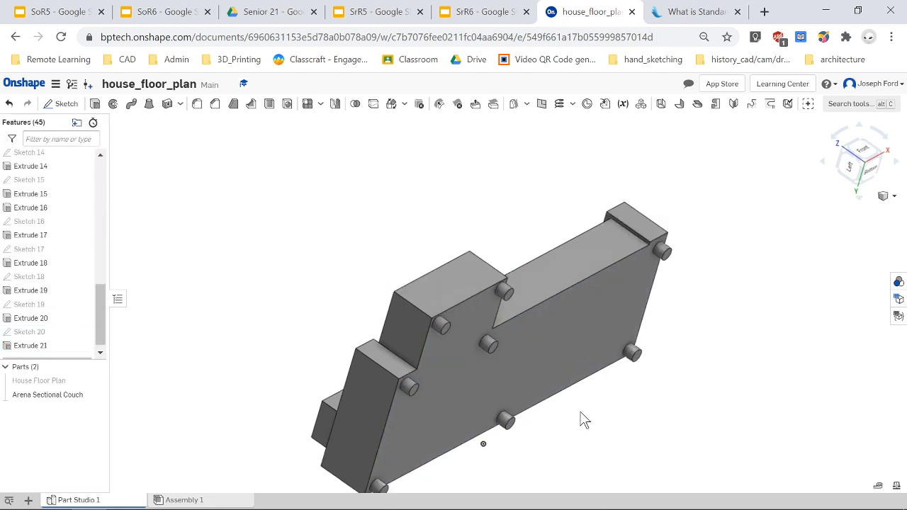
{"action": "left_click", "coordinate": [853, 147]}
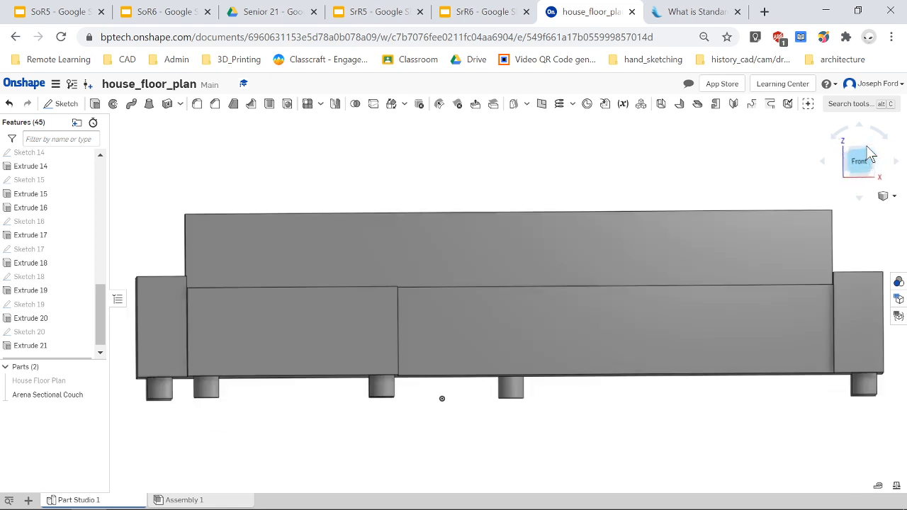
{"action": "scroll", "coordinate": [602, 363], "scroll_direction": "up", "scroll_amount": 2}
{"action": "mouse_move", "coordinate": [597, 416]}
{"action": "right_mouse_down"}
{"action": "mouse_move", "coordinate": [607, 416]}
{"action": "mouse_move", "coordinate": [538, 423]}
{"action": "mouse_move", "coordinate": [593, 421]}
{"action": "mouse_move", "coordinate": [613, 430]}
{"action": "mouse_move", "coordinate": [572, 431]}
{"action": "mouse_move", "coordinate": [618, 435]}
{"action": "mouse_move", "coordinate": [583, 433]}
{"action": "mouse_move", "coordinate": [609, 434]}
{"action": "mouse_move", "coordinate": [601, 432]}
{"action": "right_mouse_up"}
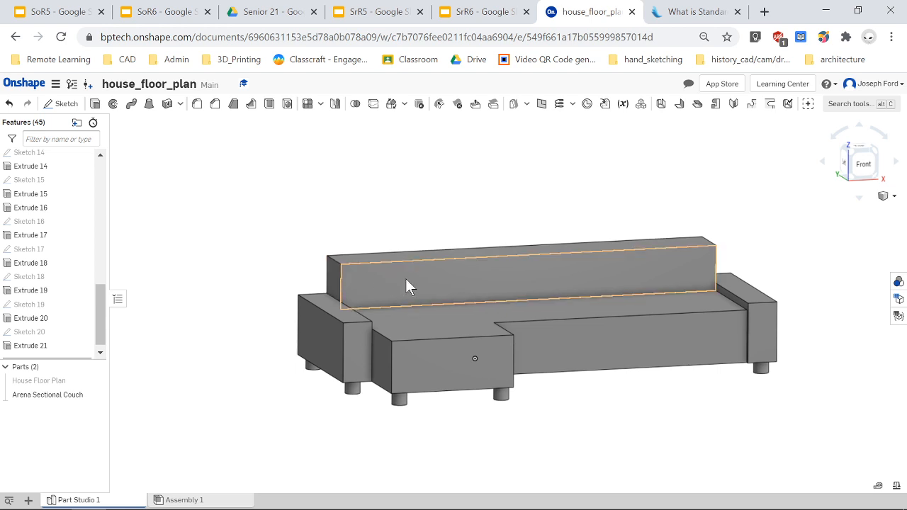
{"action": "right_click_drag", "start_coordinate": [541, 316], "coordinate": [504, 362]}
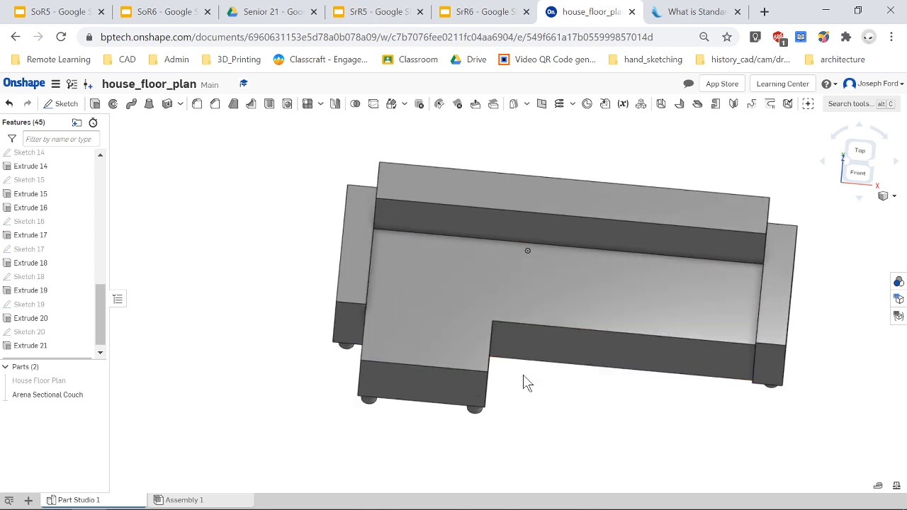
{"action": "mouse_move", "coordinate": [523, 382]}
{"action": "right_mouse_down"}
{"action": "mouse_move", "coordinate": [529, 361]}
{"action": "mouse_move", "coordinate": [528, 388]}
{"action": "right_mouse_up"}
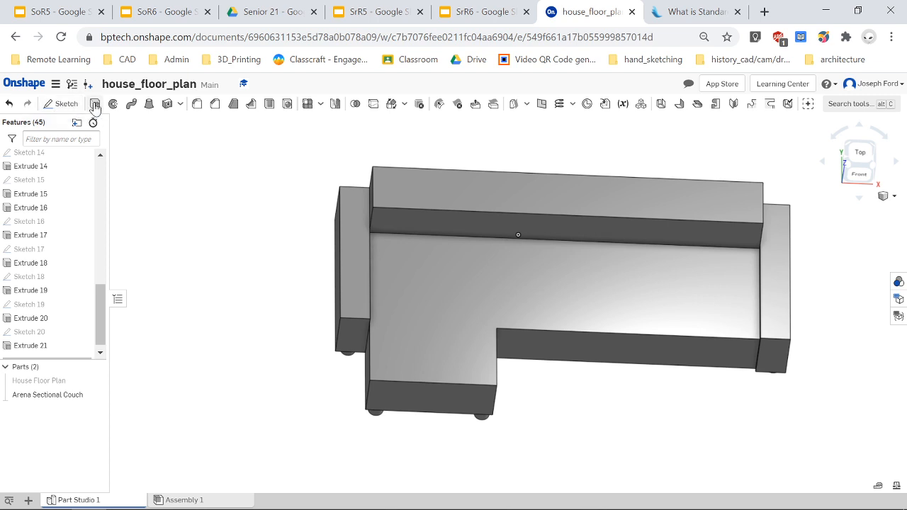
Start a sketch on the seat's top face and draw a narrow rectangle along the chaise's inner edge up to the backrest.
{"action": "left_click", "coordinate": [62, 104]}
{"action": "left_click", "coordinate": [479, 266]}
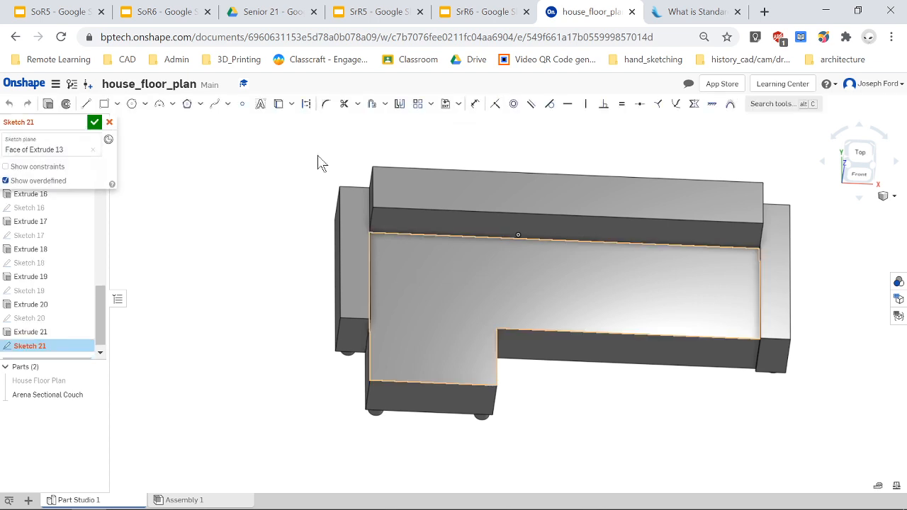
{"action": "left_click", "coordinate": [105, 108]}
{"action": "scroll", "coordinate": [499, 348], "scroll_direction": "up", "scroll_amount": 5}
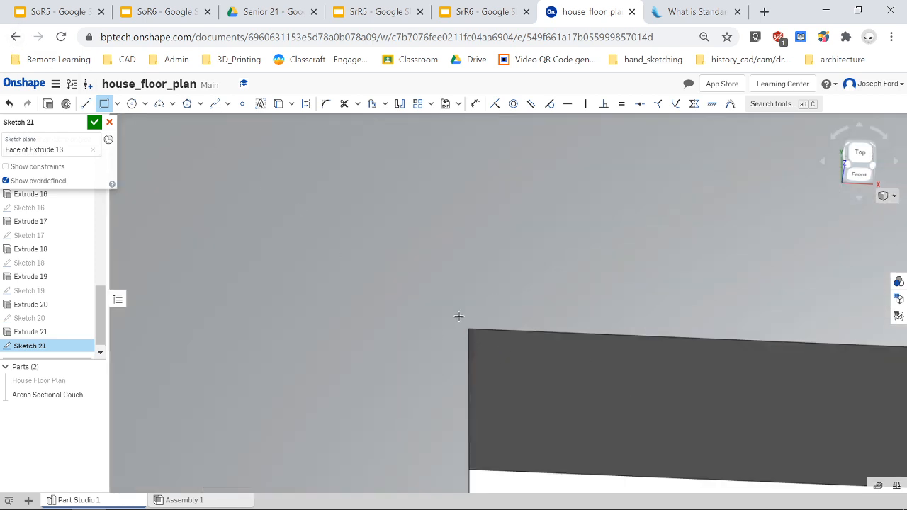
{"action": "left_click", "coordinate": [468, 329]}
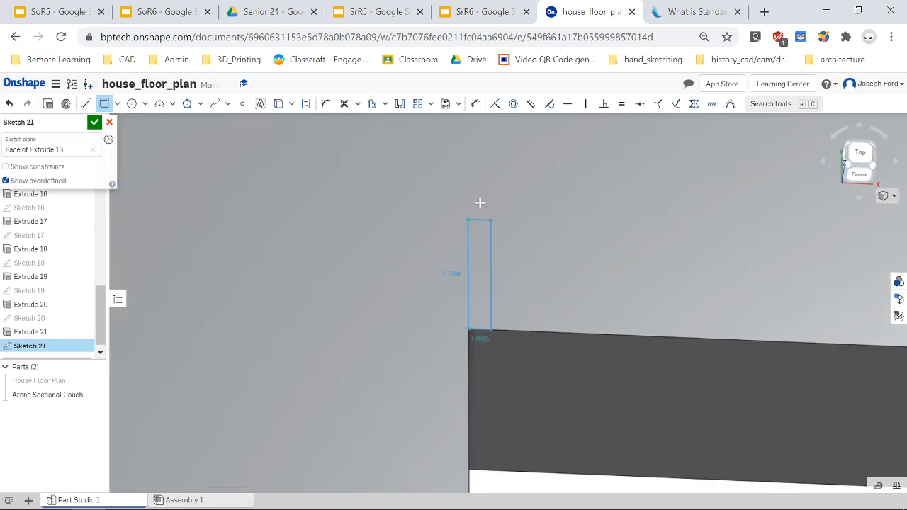
{"action": "scroll", "coordinate": [469, 185], "scroll_direction": "down", "scroll_amount": 5}
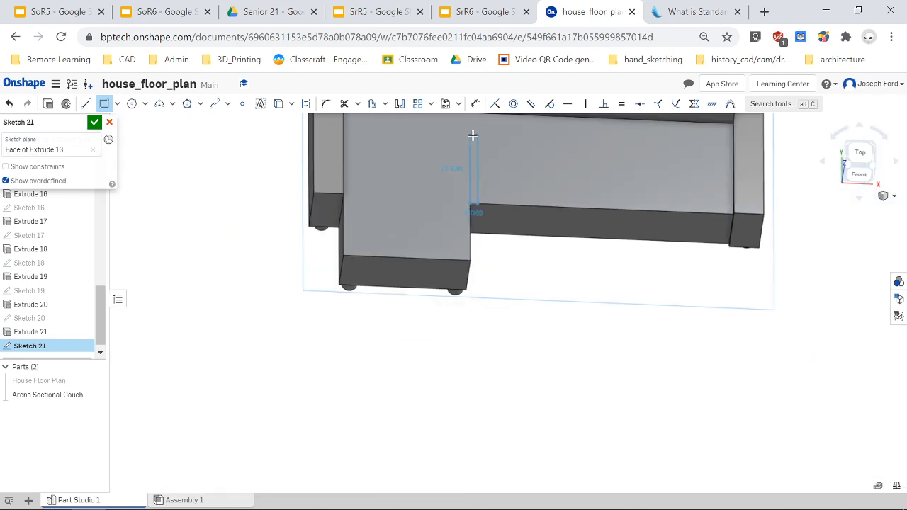
{"action": "scroll", "coordinate": [486, 152], "scroll_direction": "up", "scroll_amount": 2}
{"action": "scroll", "coordinate": [482, 151], "scroll_direction": "down", "scroll_amount": 4}
{"action": "scroll", "coordinate": [481, 133], "scroll_direction": "up", "scroll_amount": 4}
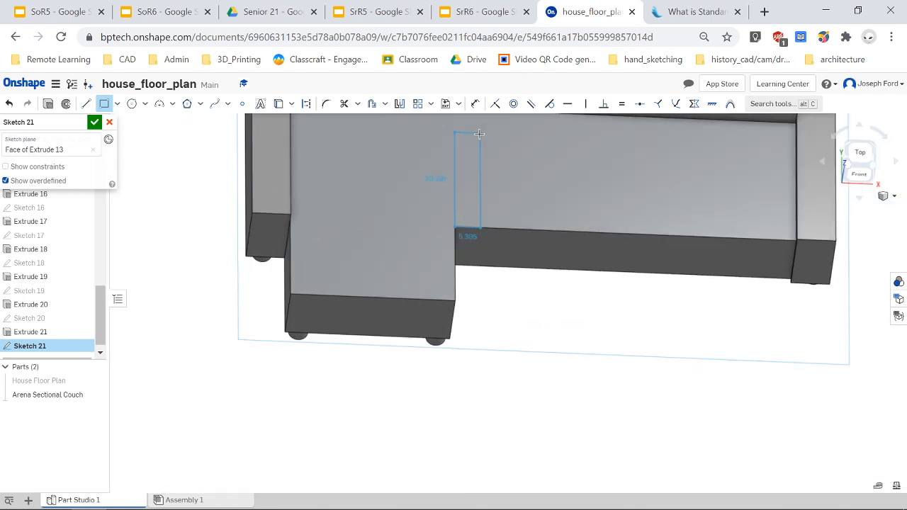
{"action": "left_click", "coordinate": [863, 153]}
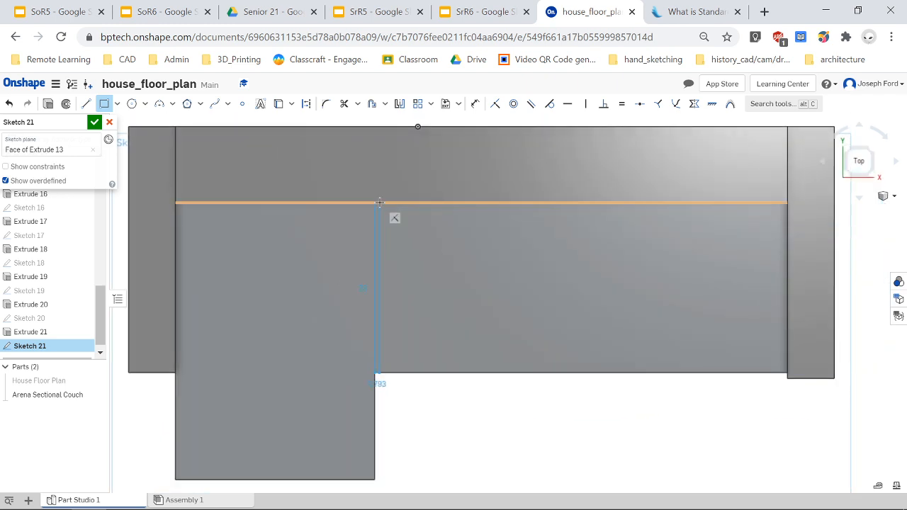
{"action": "left_click", "coordinate": [380, 203]}
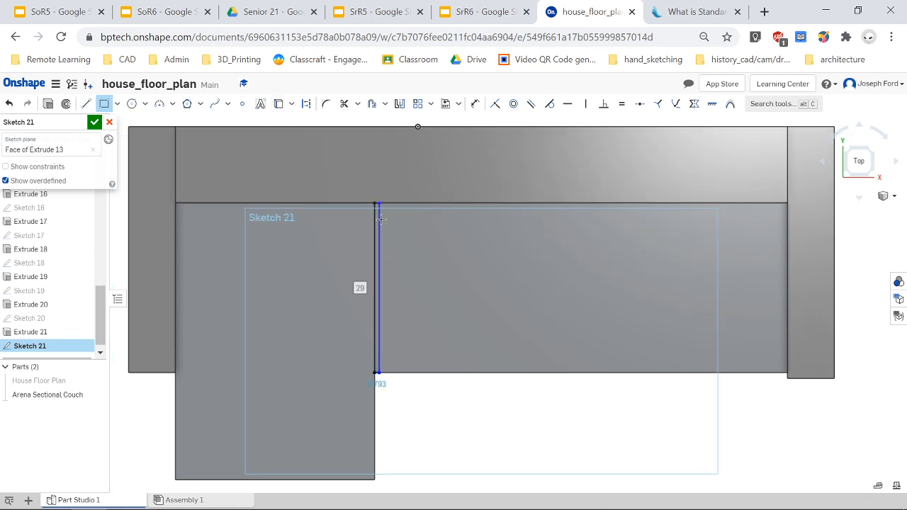
Draw a construction line along the backrest edge across the main seat section.
{"action": "left_click", "coordinate": [88, 107]}
{"action": "key", "text": "Escape"}
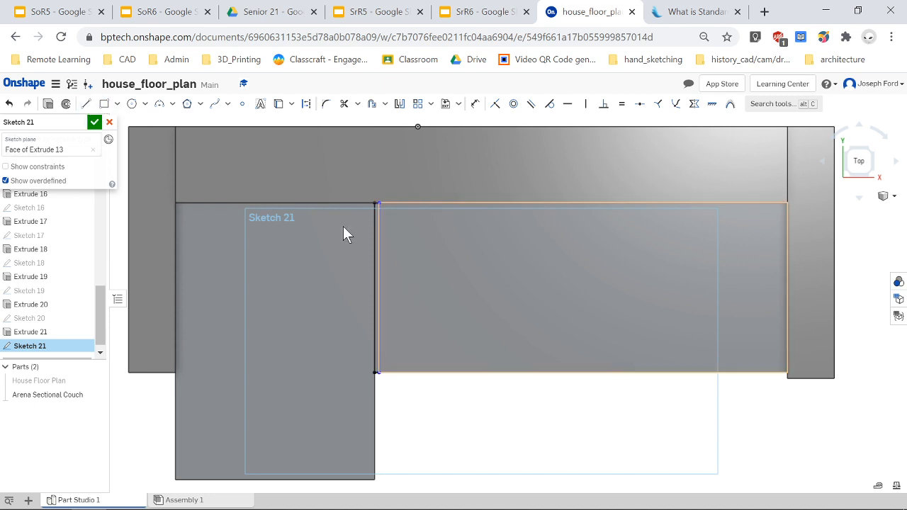
{"action": "key", "text": "l"}
{"action": "key", "text": "q"}
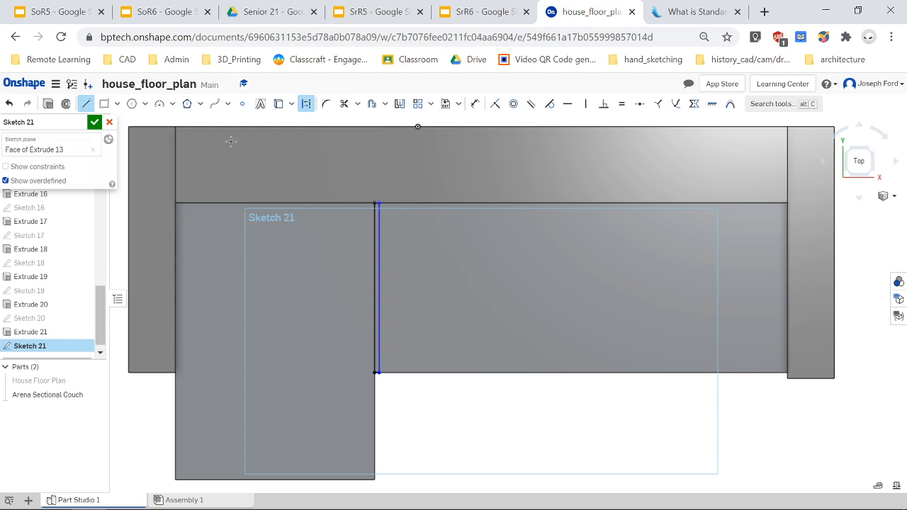
{"action": "left_click", "coordinate": [381, 202]}
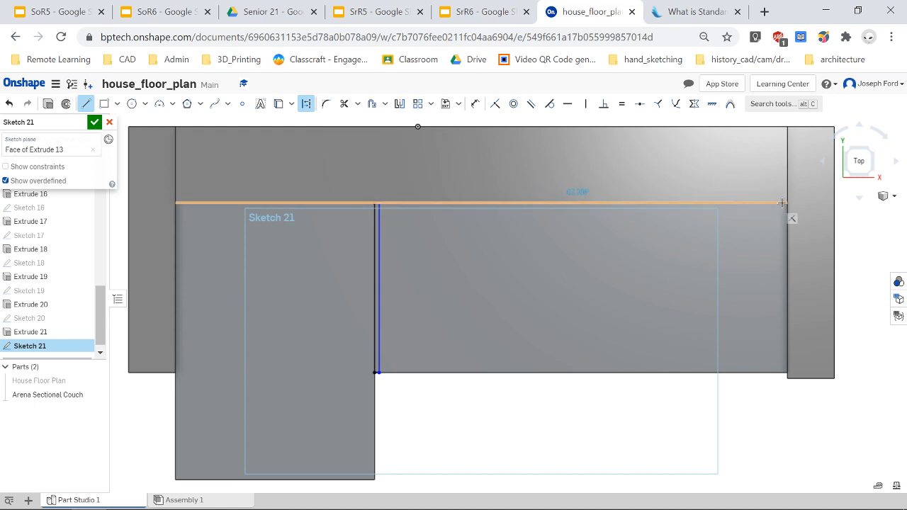
{"action": "left_click", "coordinate": [787, 204]}
{"action": "key", "text": "Escape"}
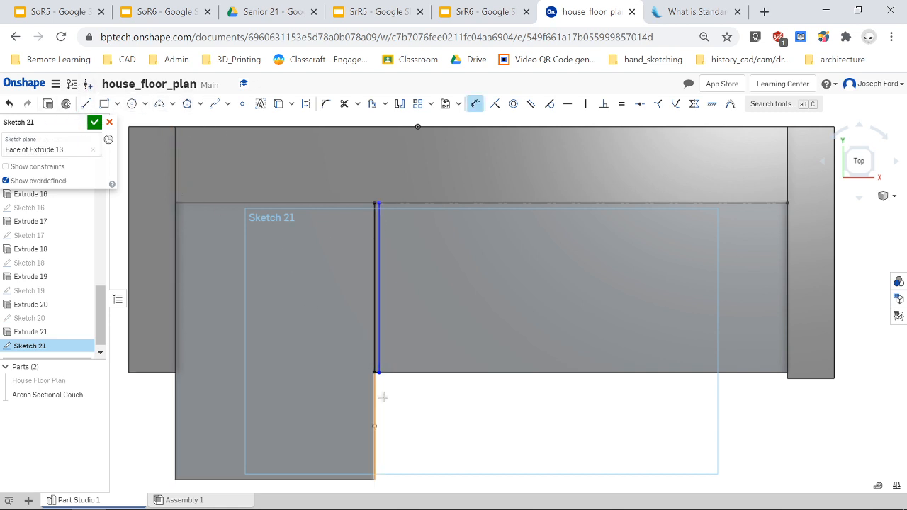
Dimension the narrow rectangle's width to 0.5 in.
{"action": "scroll", "coordinate": [372, 362], "scroll_direction": "up", "scroll_amount": 5}
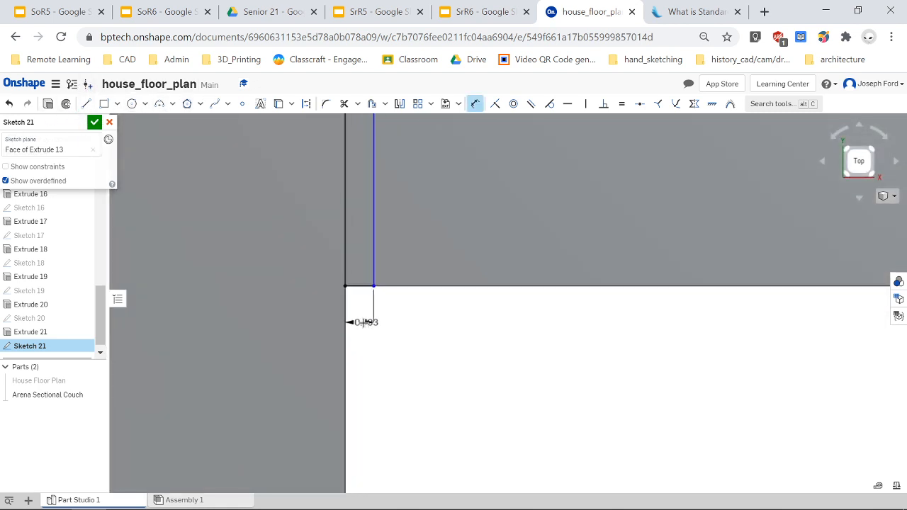
{"action": "left_click", "coordinate": [437, 331]}
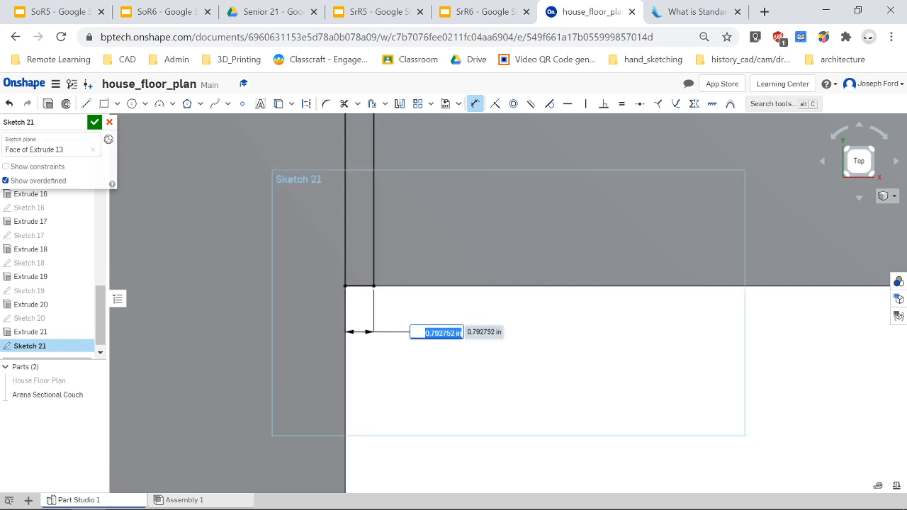
{"action": "key", "text": "BackSpace"}
{"action": "type", "text": "0.5"}
{"action": "key", "text": "Return"}
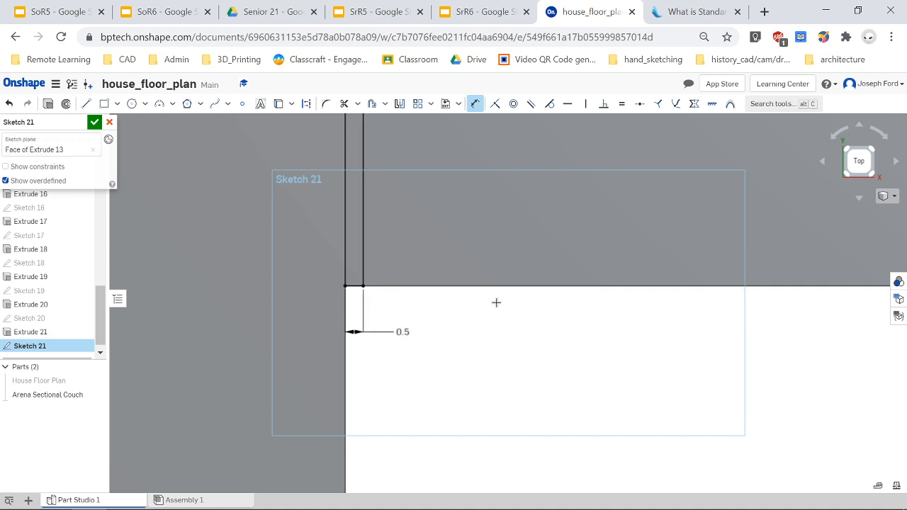
Draw a second narrow corner rectangle across the main seat, from the backrest edge to the front edge.
{"action": "scroll", "coordinate": [518, 223], "scroll_direction": "up", "scroll_amount": 5}
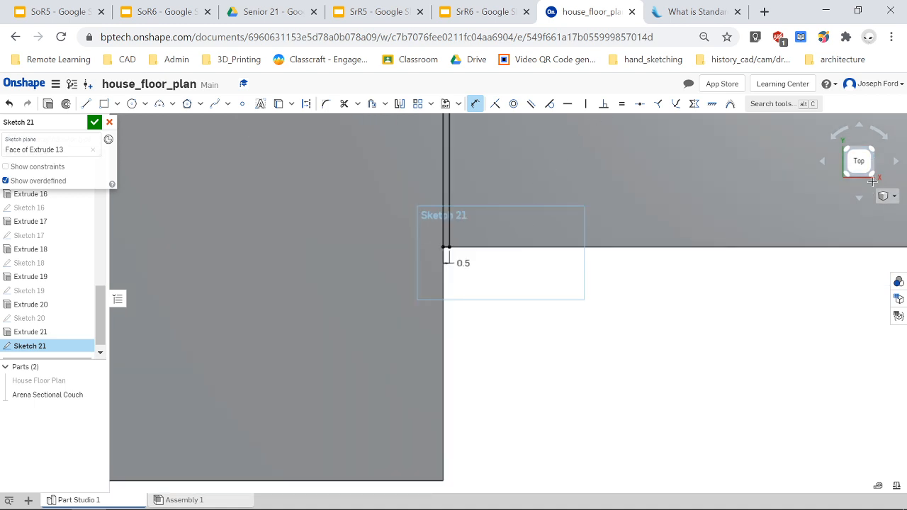
{"action": "left_click", "coordinate": [859, 161]}
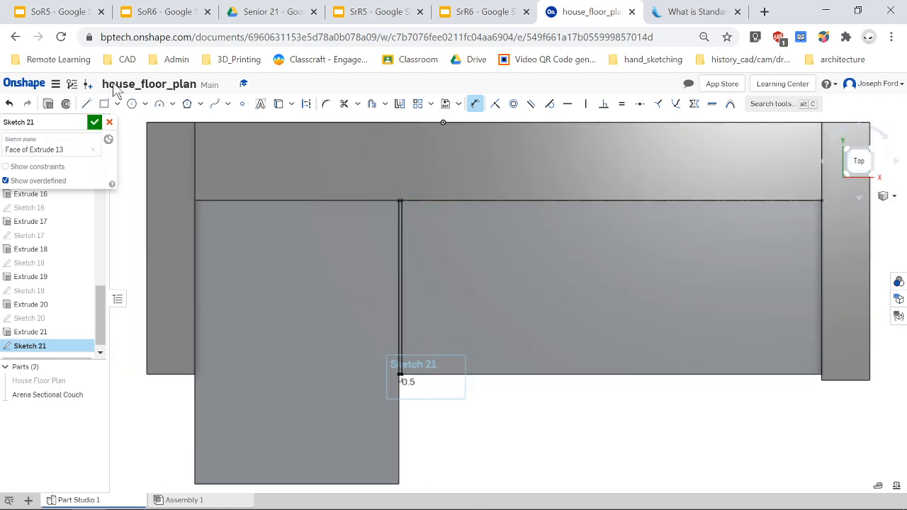
{"action": "left_click", "coordinate": [117, 104]}
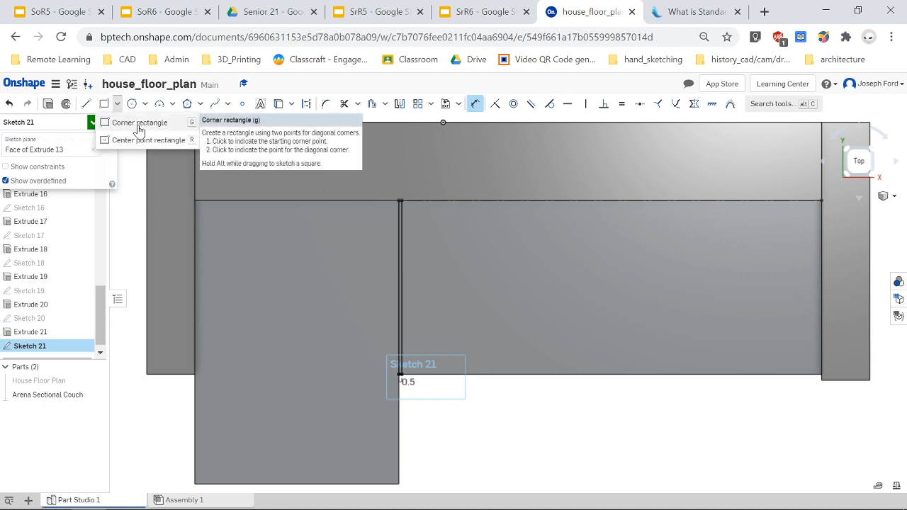
{"action": "left_click", "coordinate": [139, 123]}
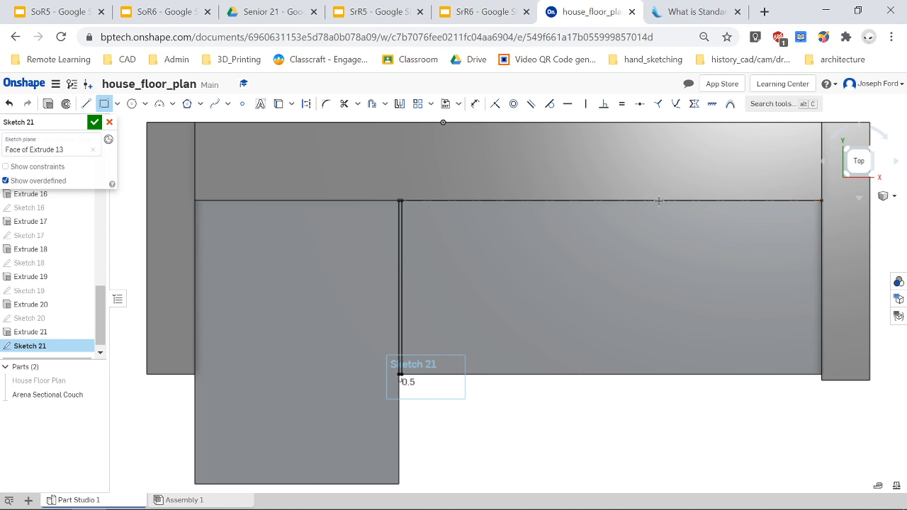
{"action": "left_click", "coordinate": [610, 200]}
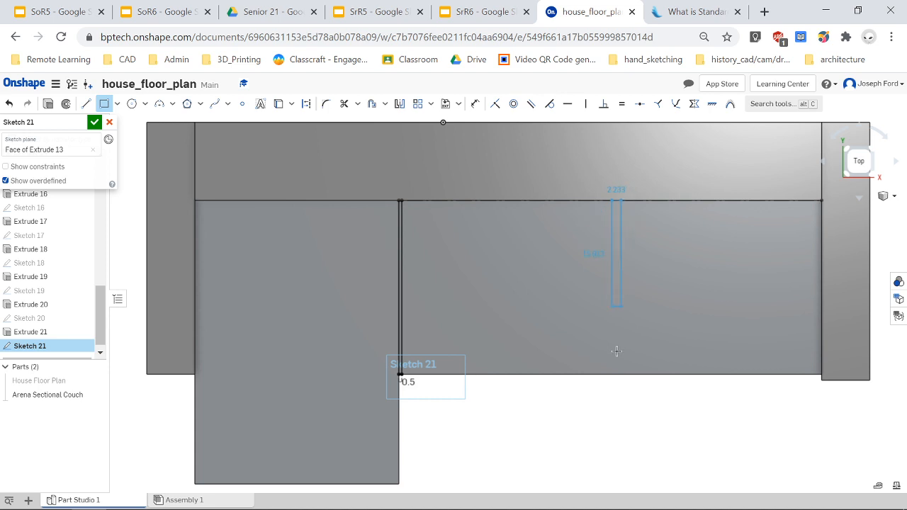
{"action": "scroll", "coordinate": [615, 375], "scroll_direction": "up", "scroll_amount": 3}
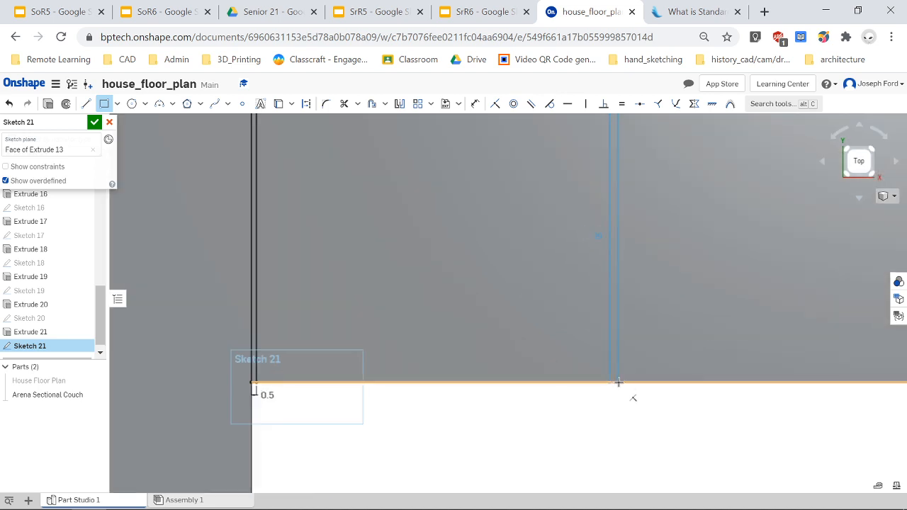
{"action": "left_click", "coordinate": [619, 382]}
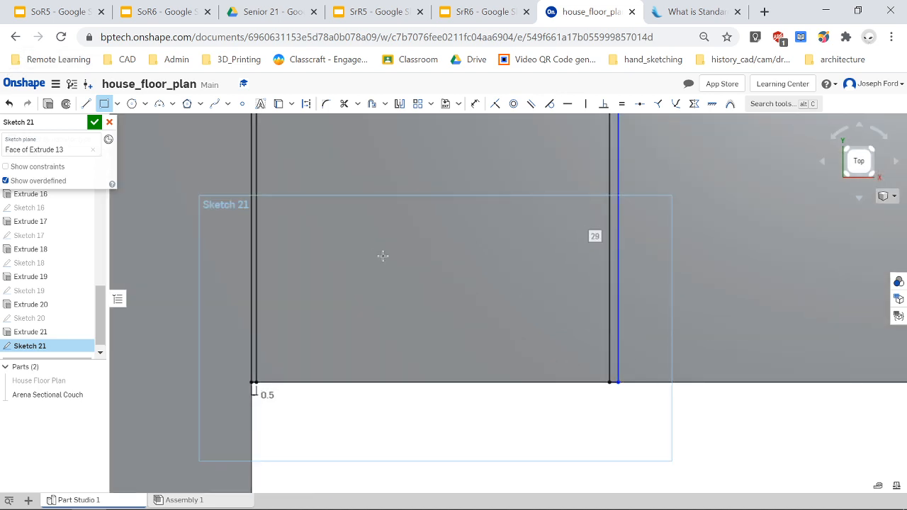
{"action": "key", "text": "d"}
{"action": "scroll", "coordinate": [585, 399], "scroll_direction": "up", "scroll_amount": 2}
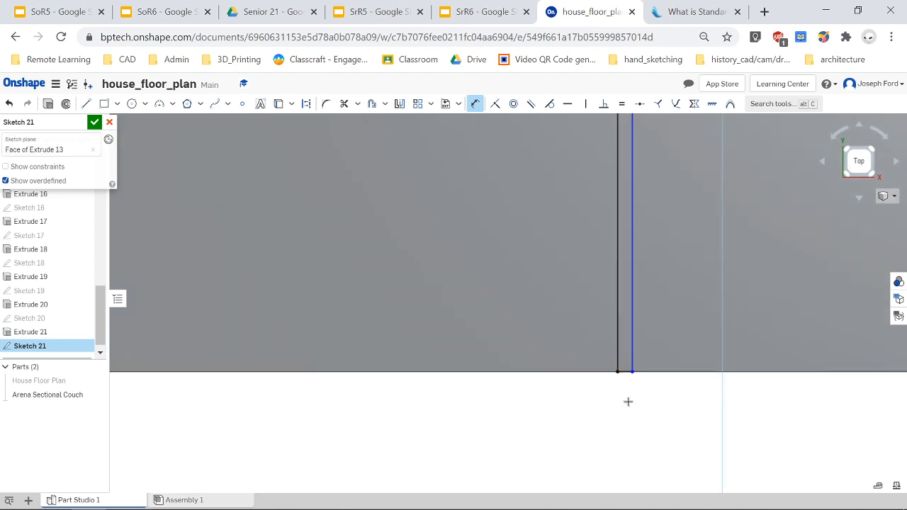
Dimension the second narrow rectangle's width to 0.5 in.
{"action": "left_click", "coordinate": [627, 401]}
{"action": "key", "text": "Return"}
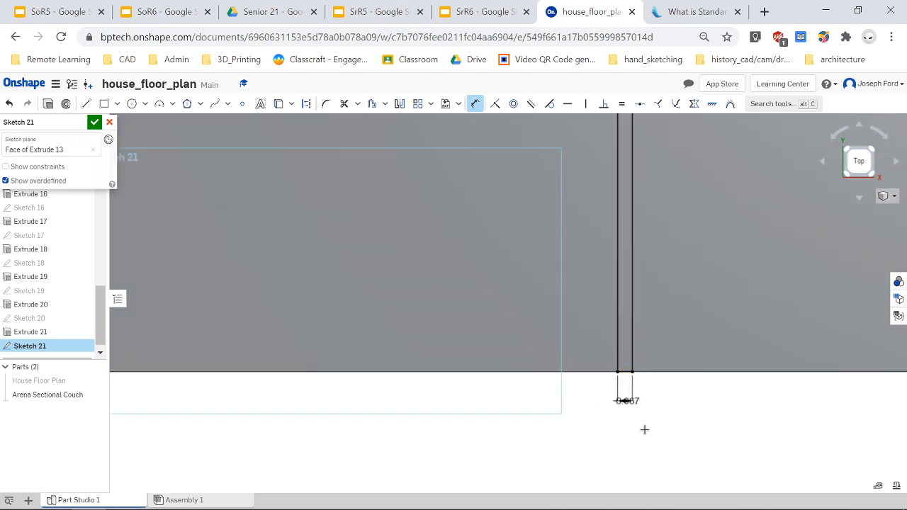
{"action": "scroll", "coordinate": [528, 278], "scroll_direction": "down", "scroll_amount": 5}
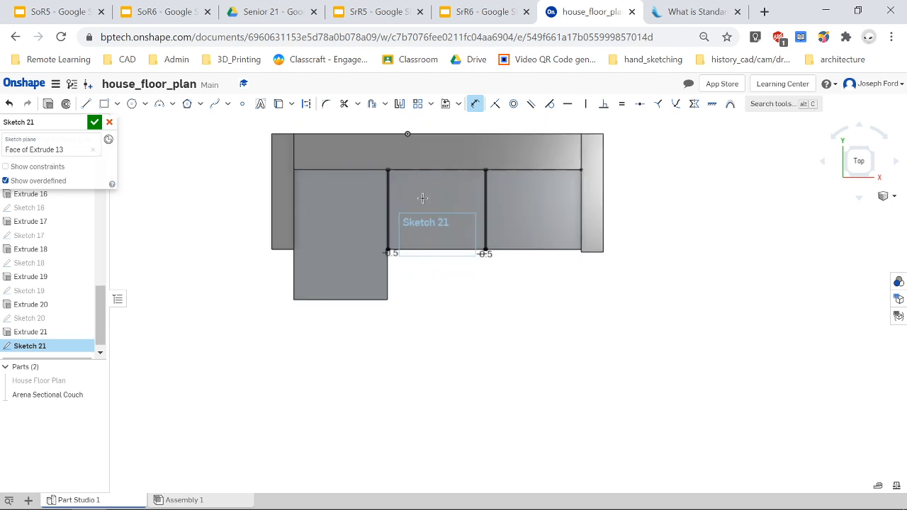
Cut-extrude the two narrow rectangles down into the seat with Remove, about 5 in deep, and accept.
{"action": "right_click_drag", "start_coordinate": [448, 222], "coordinate": [450, 179]}
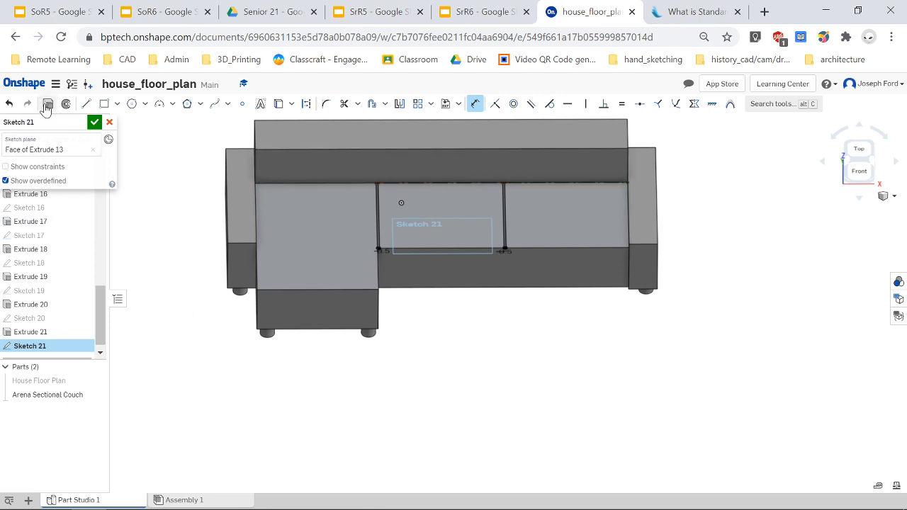
{"action": "key", "text": "shift+e"}
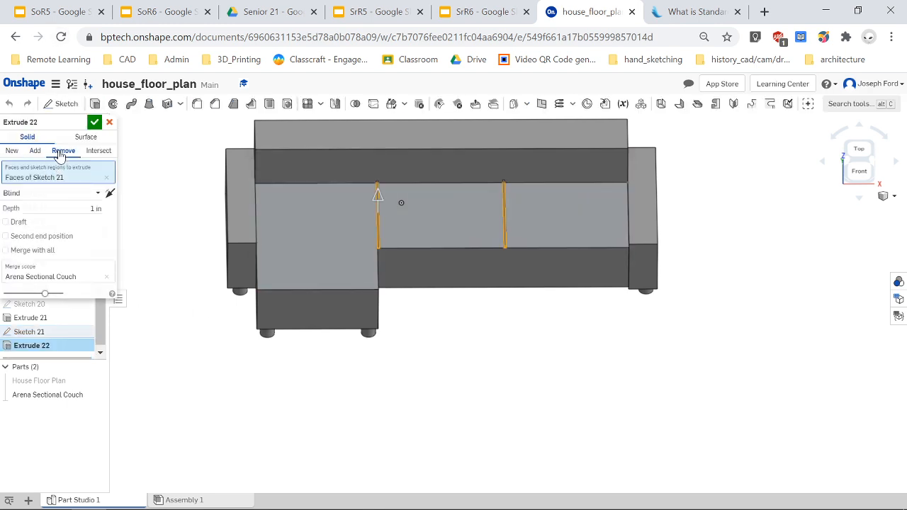
{"action": "left_click", "coordinate": [62, 151]}
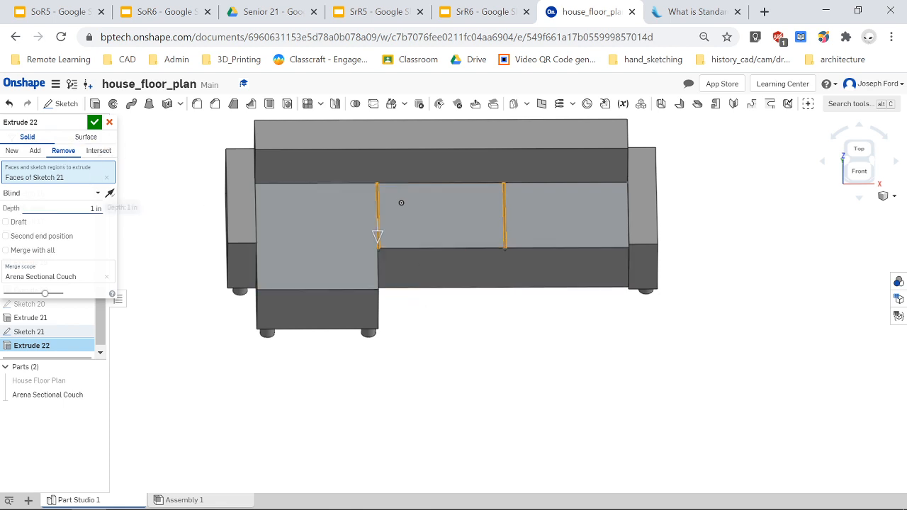
{"action": "left_click", "coordinate": [95, 207]}
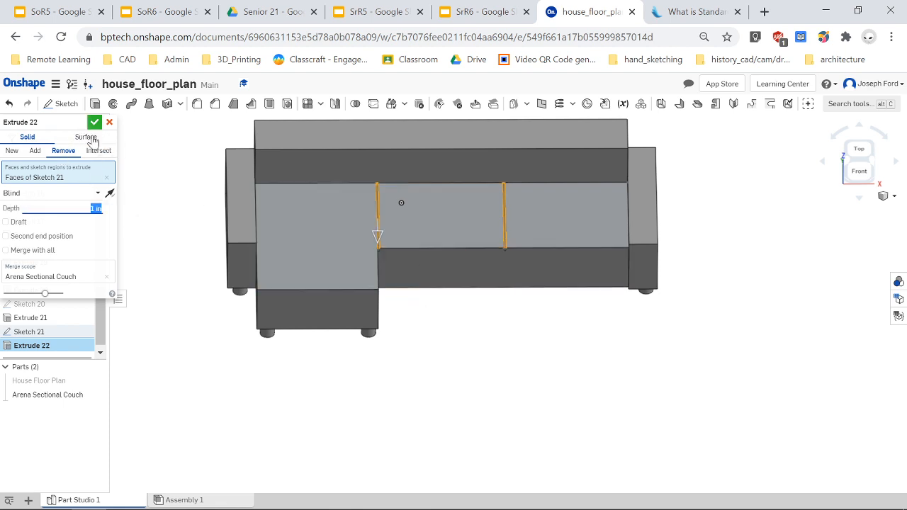
{"action": "type", "text": "2"}
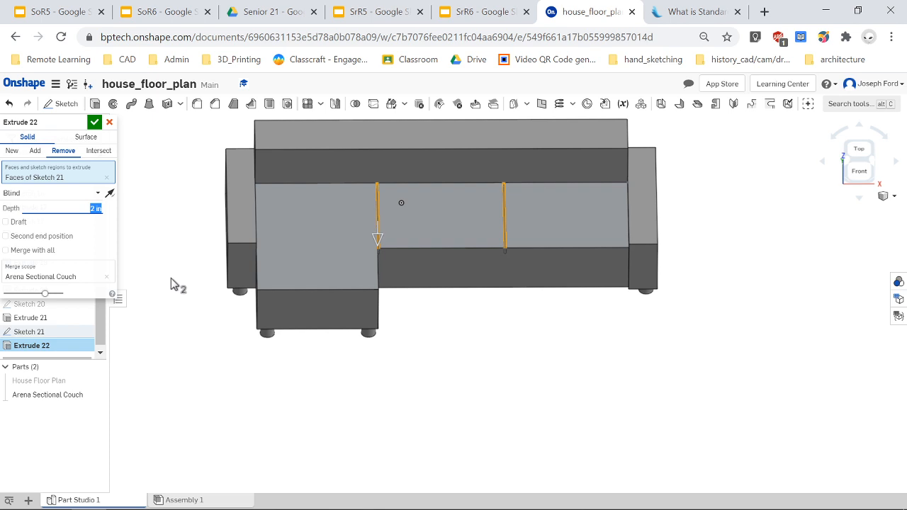
{"action": "key", "text": "Return"}
{"action": "right_click_drag", "start_coordinate": [439, 309], "coordinate": [438, 307]}
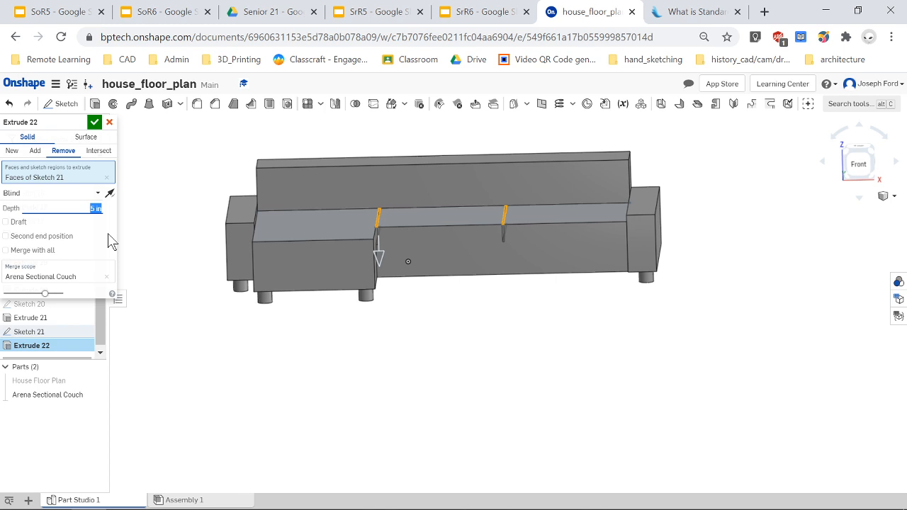
{"action": "key", "text": "Up"}
{"action": "left_click", "coordinate": [96, 124]}
Orbit around the couch to examine the new seat cushion cuts from the front.
{"action": "mouse_move", "coordinate": [460, 325]}
{"action": "right_mouse_down"}
{"action": "mouse_move", "coordinate": [480, 324]}
{"action": "mouse_move", "coordinate": [474, 310]}
{"action": "mouse_move", "coordinate": [472, 332]}
{"action": "mouse_move", "coordinate": [461, 330]}
{"action": "mouse_move", "coordinate": [478, 352]}
{"action": "mouse_move", "coordinate": [465, 323]}
{"action": "mouse_move", "coordinate": [494, 340]}
{"action": "mouse_move", "coordinate": [461, 334]}
{"action": "mouse_move", "coordinate": [470, 340]}
{"action": "mouse_move", "coordinate": [513, 340]}
{"action": "mouse_move", "coordinate": [498, 340]}
{"action": "mouse_move", "coordinate": [477, 314]}
{"action": "mouse_move", "coordinate": [470, 332]}
{"action": "mouse_move", "coordinate": [449, 340]}
{"action": "mouse_move", "coordinate": [454, 333]}
{"action": "right_mouse_up"}
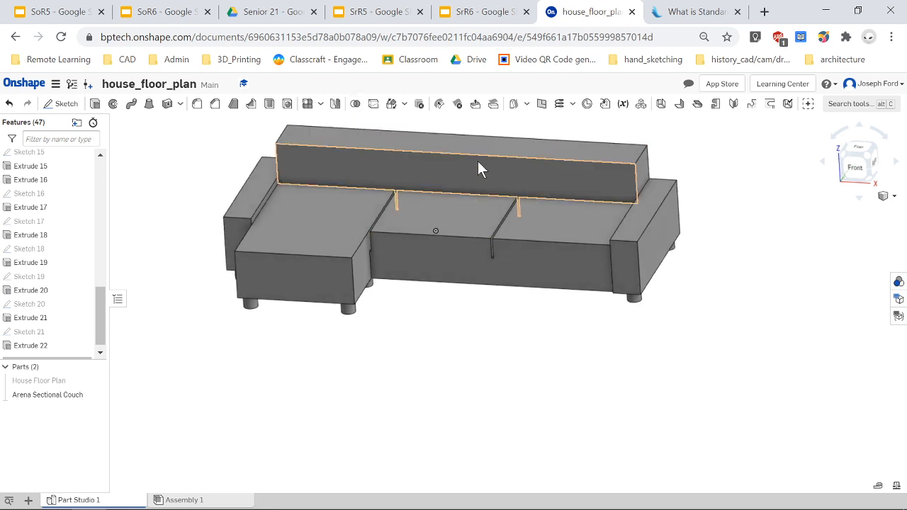
{"action": "scroll", "coordinate": [472, 160], "scroll_direction": "down", "scroll_amount": 3}
{"action": "scroll", "coordinate": [465, 157], "scroll_direction": "up", "scroll_amount": 3}
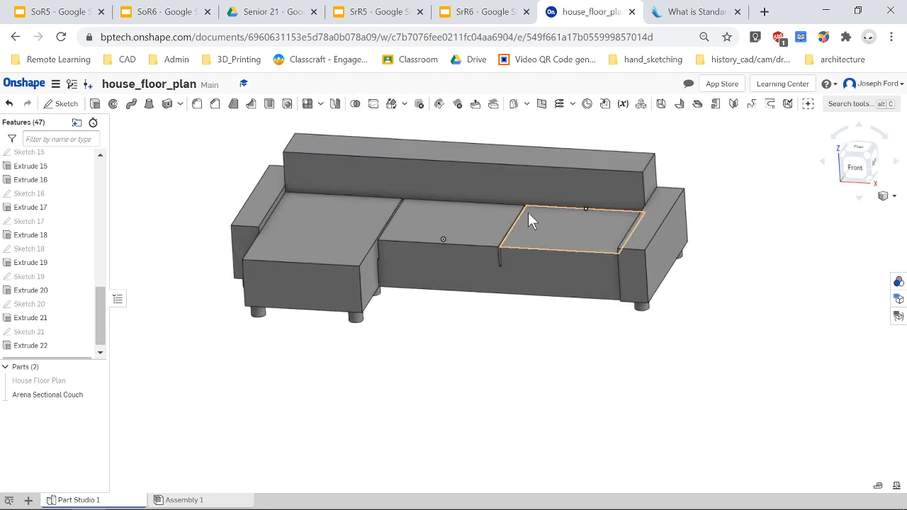
{"action": "scroll", "coordinate": [439, 225], "scroll_direction": "up", "scroll_amount": 3}
{"action": "right_click_drag", "start_coordinate": [450, 221], "coordinate": [448, 202]}
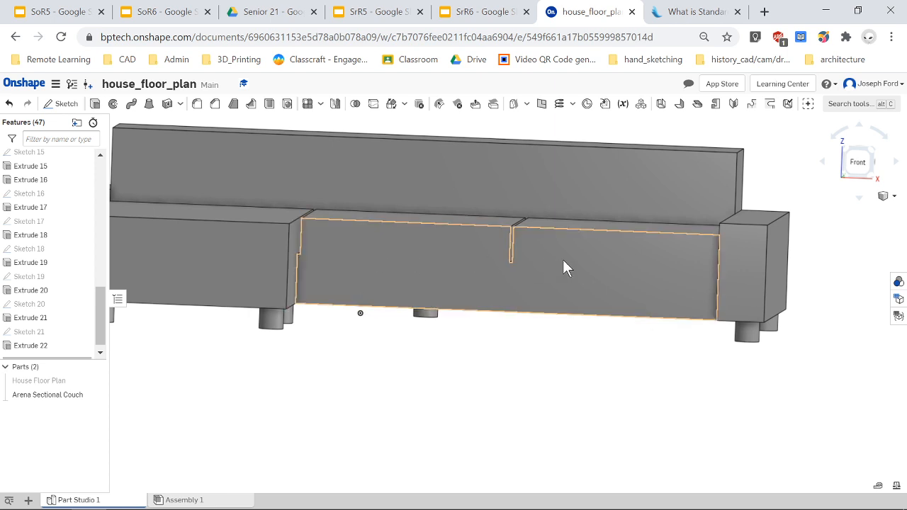
{"action": "right_click_drag", "start_coordinate": [583, 283], "coordinate": [685, 290]}
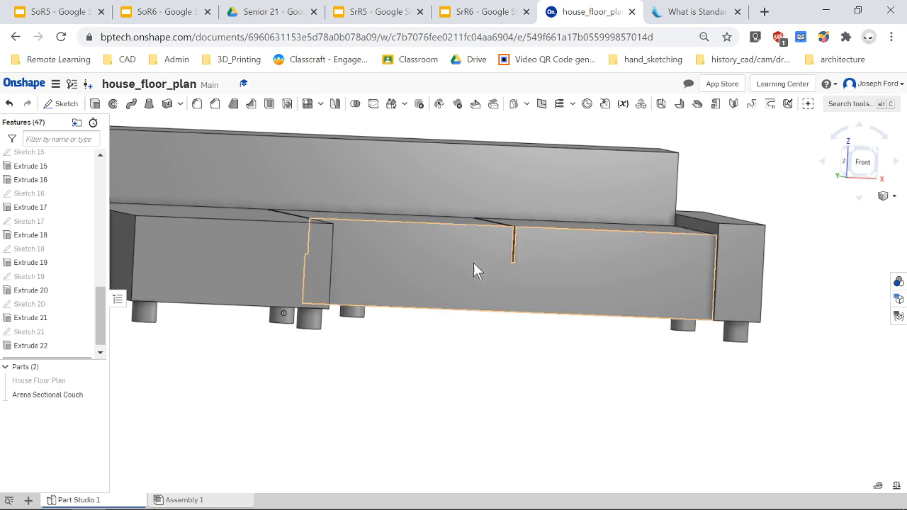
{"action": "right_click_drag", "start_coordinate": [406, 271], "coordinate": [383, 269]}
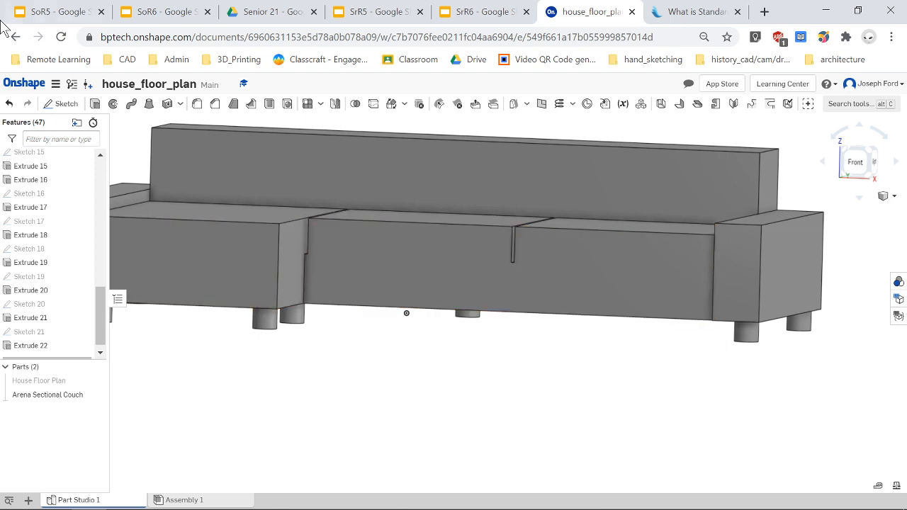
Start a sketch on the seat's front face and draw a narrow horizontal rectangle across it.
{"action": "left_click", "coordinate": [63, 104]}
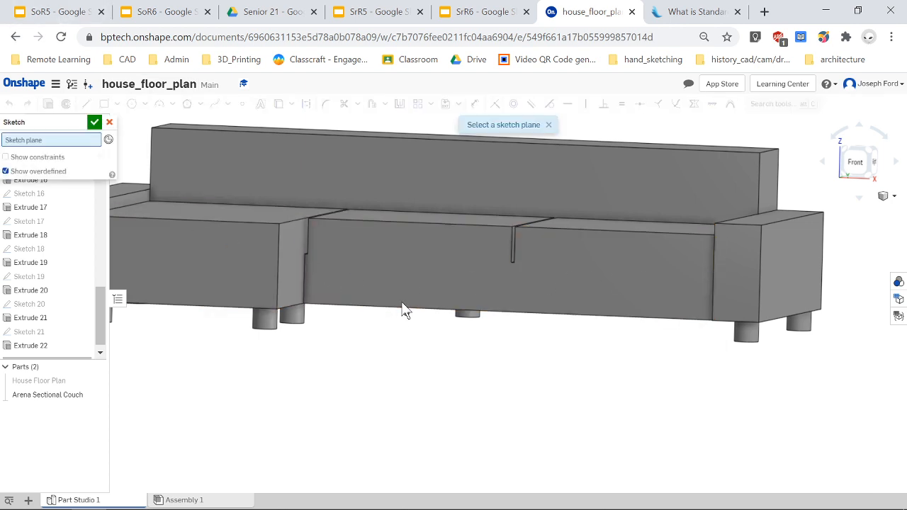
{"action": "left_click", "coordinate": [405, 264]}
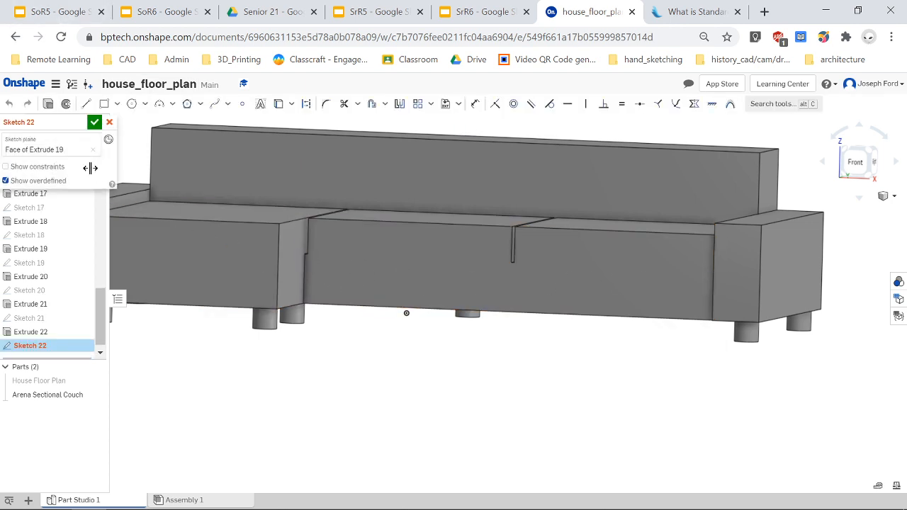
{"action": "left_click", "coordinate": [104, 103]}
{"action": "scroll", "coordinate": [354, 282], "scroll_direction": "up", "scroll_amount": 3}
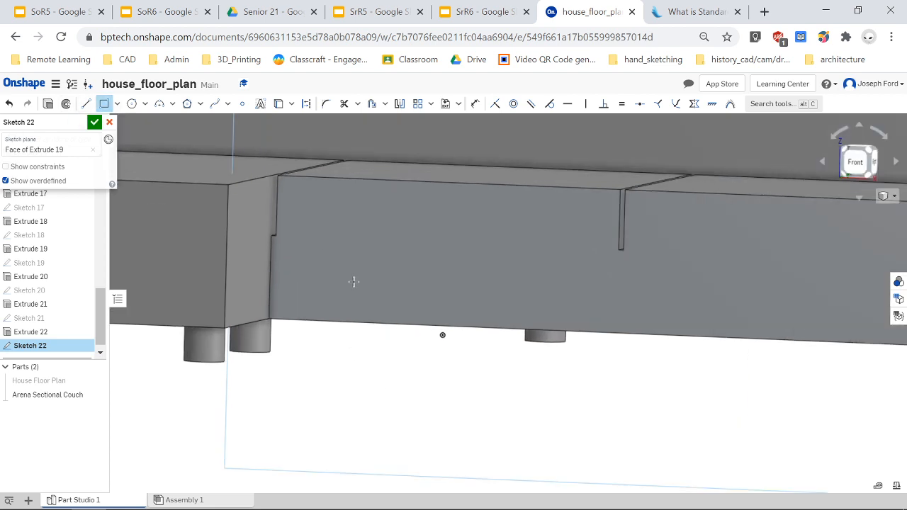
{"action": "left_click", "coordinate": [369, 271]}
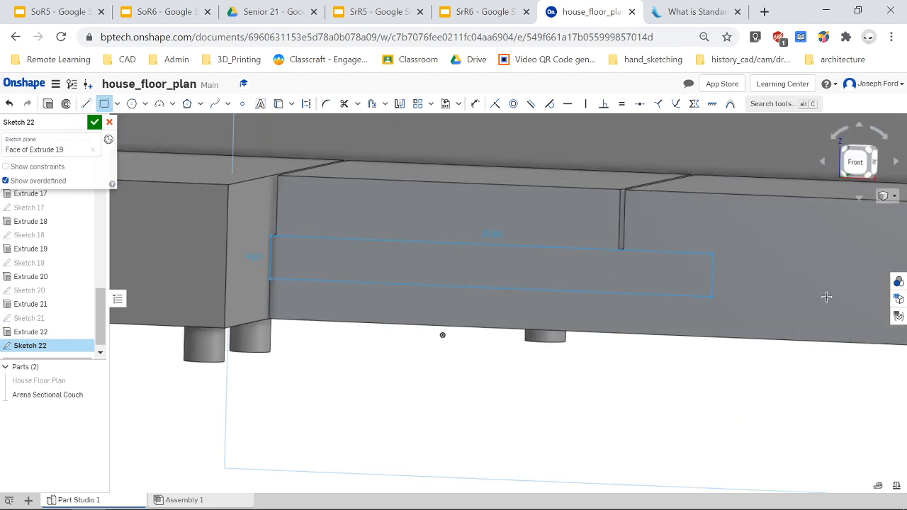
{"action": "scroll", "coordinate": [821, 297], "scroll_direction": "down", "scroll_amount": 5}
{"action": "scroll", "coordinate": [851, 289], "scroll_direction": "up", "scroll_amount": 3}
{"action": "right_click_drag", "start_coordinate": [849, 290], "coordinate": [864, 289]}
{"action": "scroll", "coordinate": [870, 297], "scroll_direction": "up", "scroll_amount": 5}
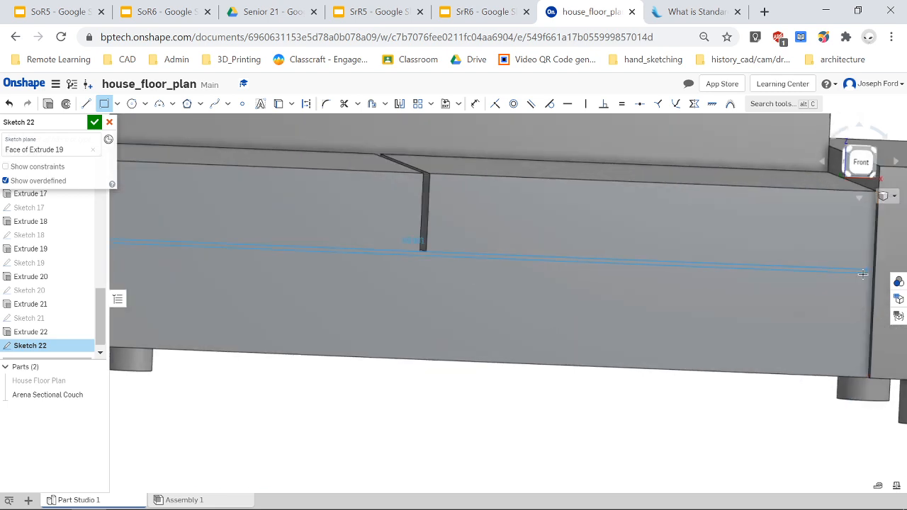
{"action": "scroll", "coordinate": [872, 284], "scroll_direction": "down", "scroll_amount": 6}
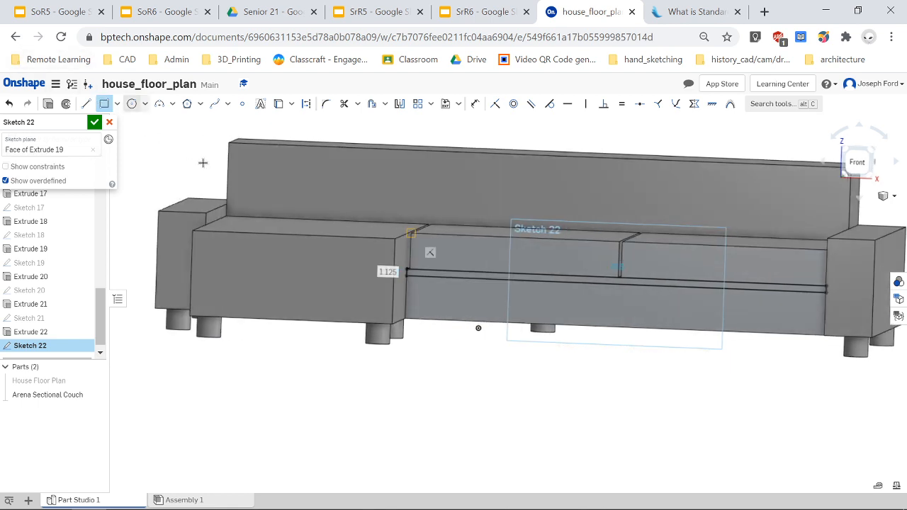
Dimension the front strip's height, setting it to 0.5 in.
{"action": "key", "text": "u"}
{"action": "scroll", "coordinate": [404, 266], "scroll_direction": "up", "scroll_amount": 5}
{"action": "scroll", "coordinate": [404, 266], "scroll_direction": "up", "scroll_amount": 5}
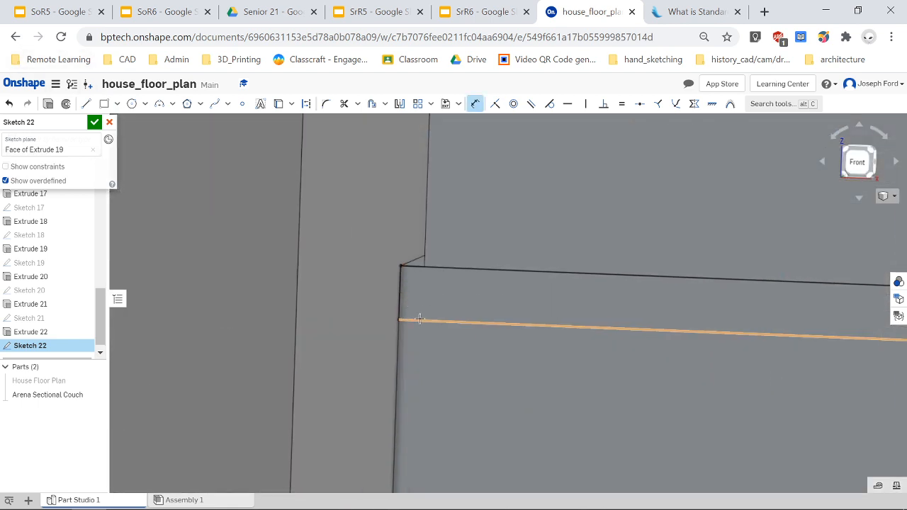
{"action": "left_click", "coordinate": [403, 300]}
{"action": "left_click", "coordinate": [423, 301]}
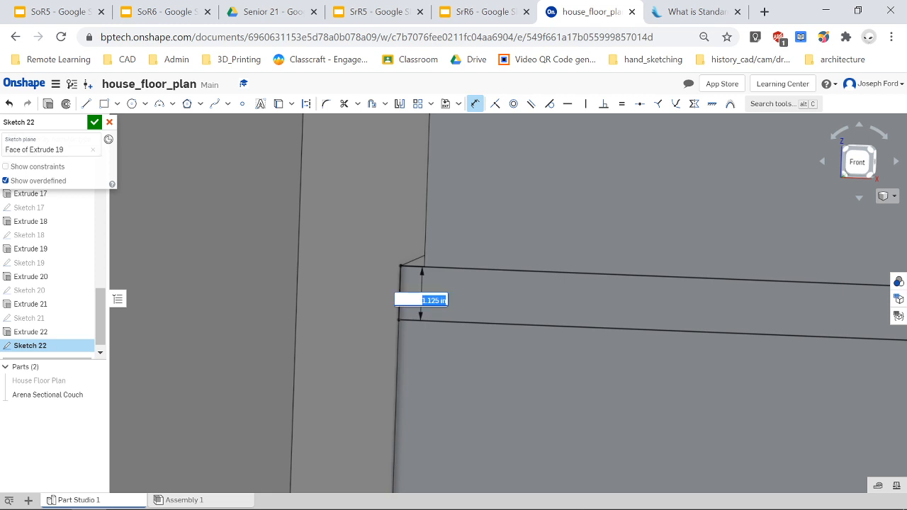
{"action": "type", "text": "2"}
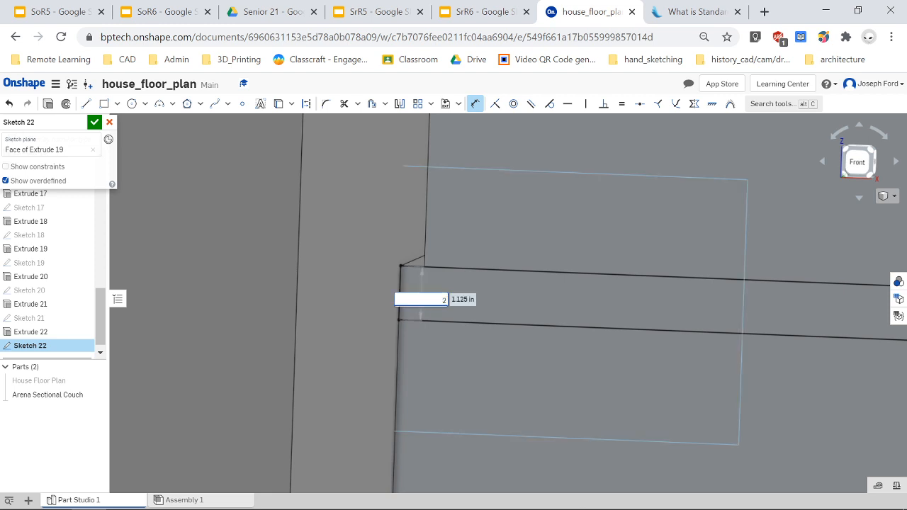
{"action": "key", "text": "Return"}
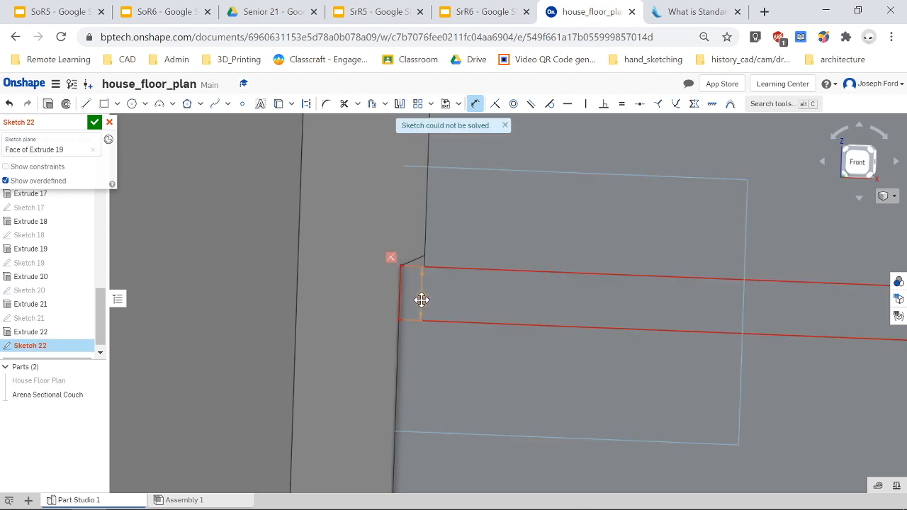
{"action": "double_click", "coordinate": [421, 301]}
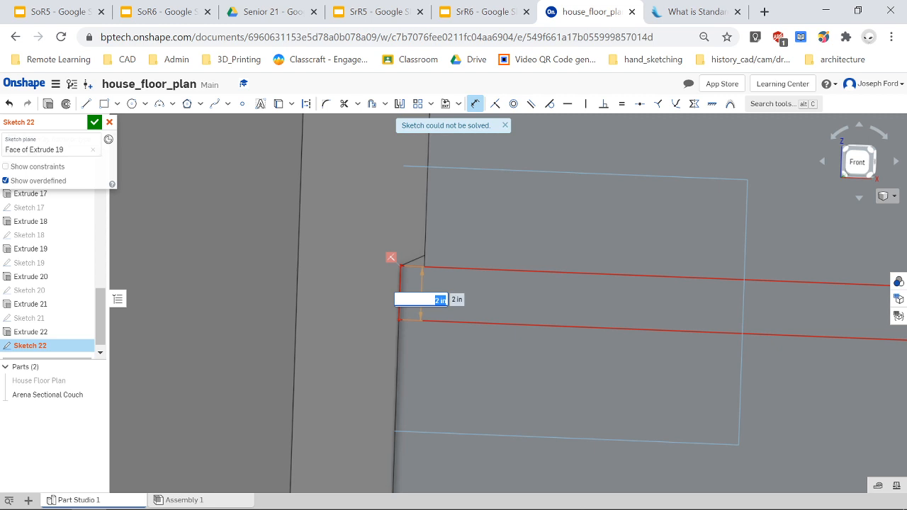
{"action": "key", "text": "Return"}
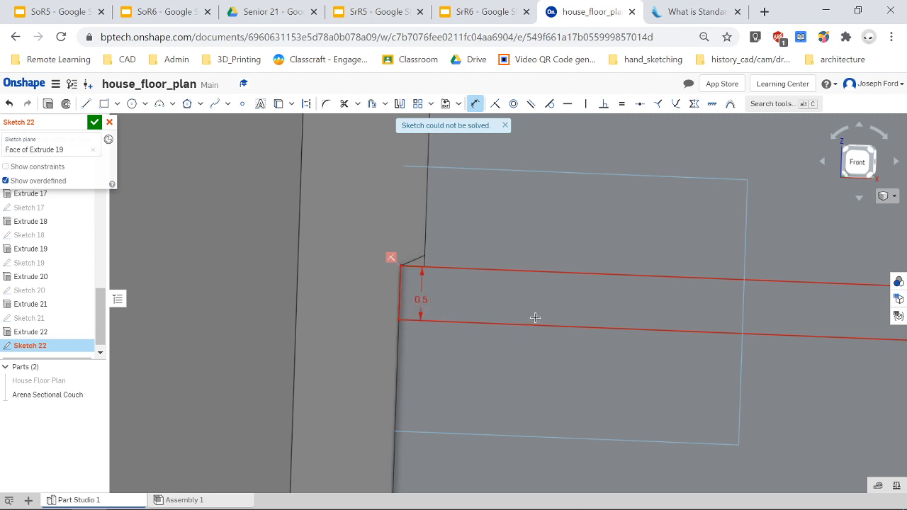
Switch to the front view and delete the two conflicting constraints on the strip's lines.
{"action": "scroll", "coordinate": [535, 316], "scroll_direction": "down", "scroll_amount": 5}
{"action": "scroll", "coordinate": [857, 424], "scroll_direction": "down", "scroll_amount": 3}
{"action": "scroll", "coordinate": [871, 402], "scroll_direction": "up", "scroll_amount": 4}
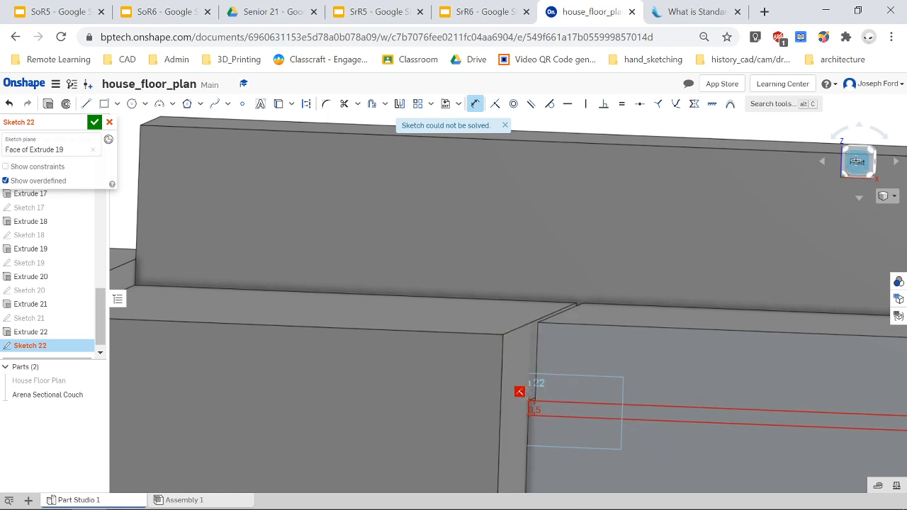
{"action": "left_click", "coordinate": [858, 161]}
{"action": "scroll", "coordinate": [614, 335], "scroll_direction": "up", "scroll_amount": 3}
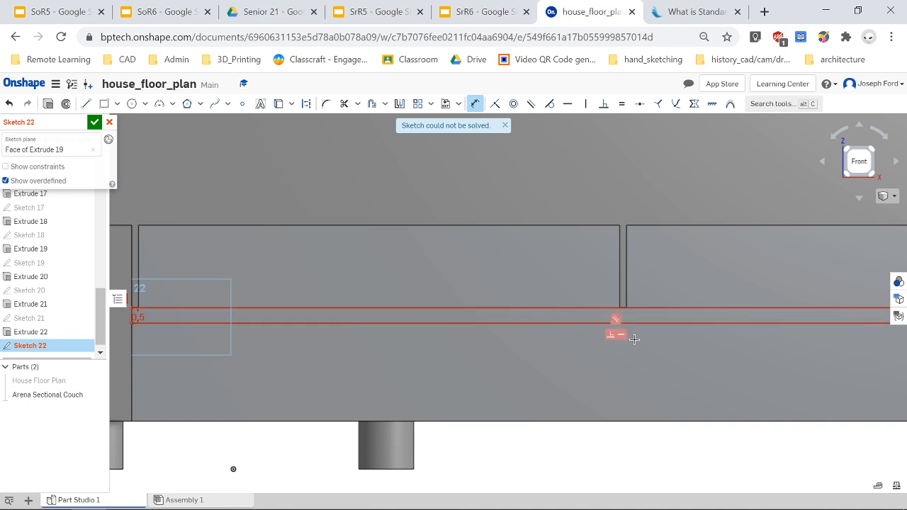
{"action": "key", "text": "Escape"}
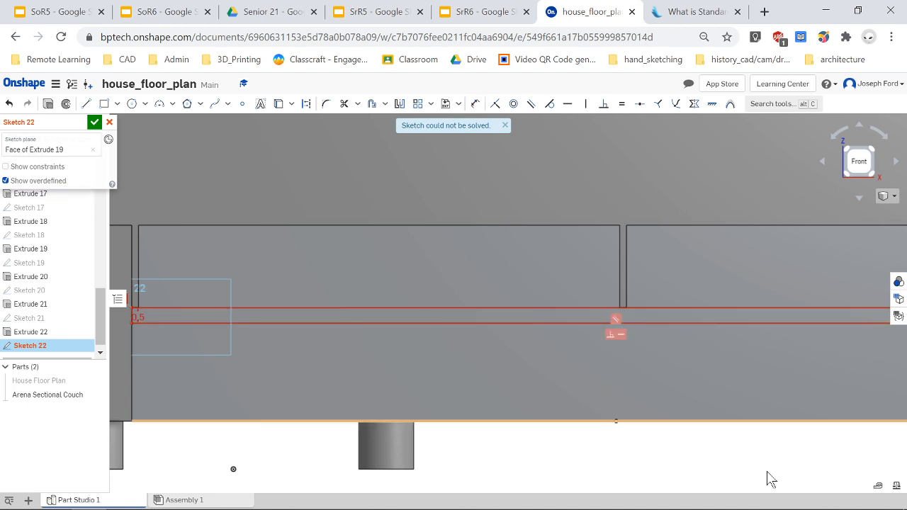
{"action": "left_click", "coordinate": [611, 335]}
{"action": "key", "text": "Delete"}
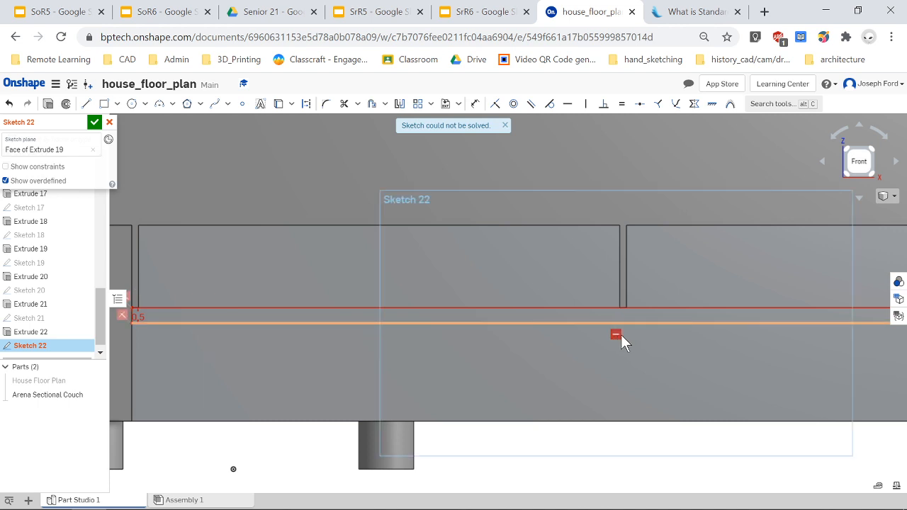
{"action": "left_click", "coordinate": [615, 335]}
{"action": "key", "text": "Delete"}
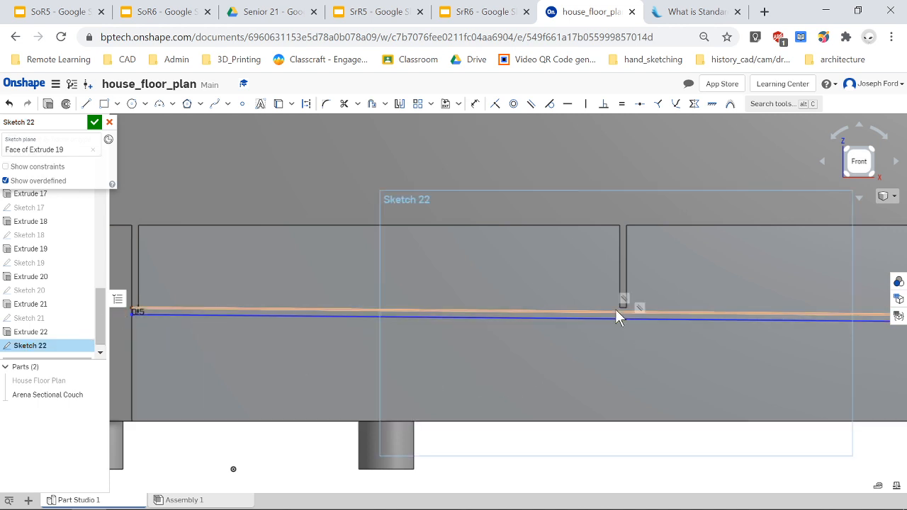
Delete one of the strip's long horizontal lines.
{"action": "left_click", "coordinate": [614, 309]}
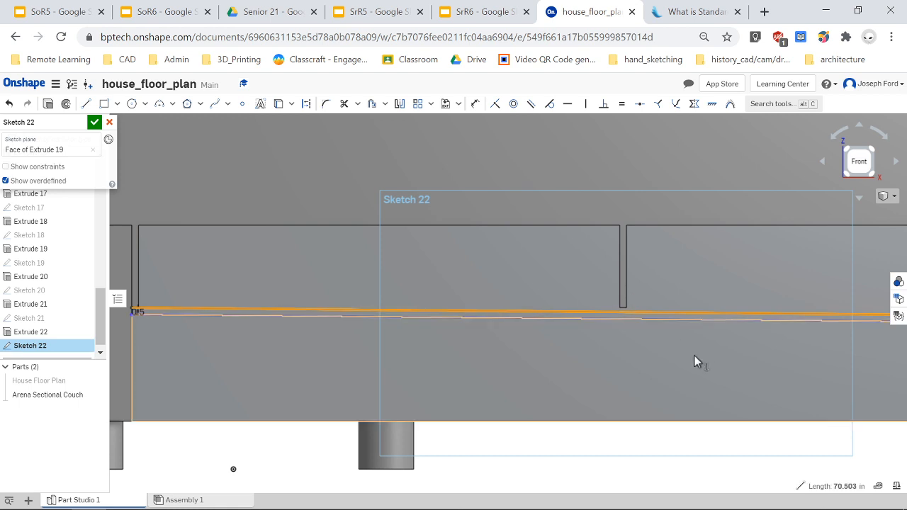
{"action": "scroll", "coordinate": [687, 355], "scroll_direction": "down", "scroll_amount": 3}
{"action": "key", "text": "Escape"}
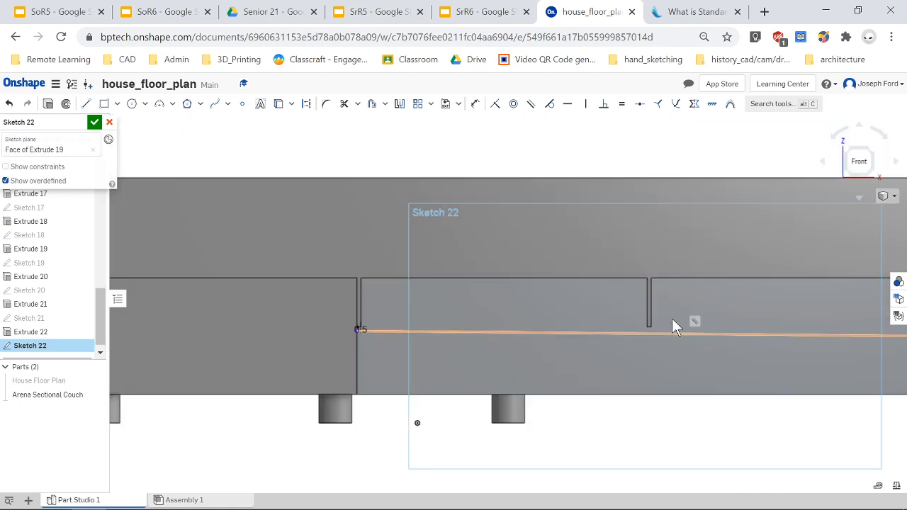
{"action": "left_click", "coordinate": [593, 334]}
{"action": "key", "text": "Delete"}
Zoom and pan along the seat front to inspect the remaining sketch edges.
{"action": "scroll", "coordinate": [638, 358], "scroll_direction": "down", "scroll_amount": 2}
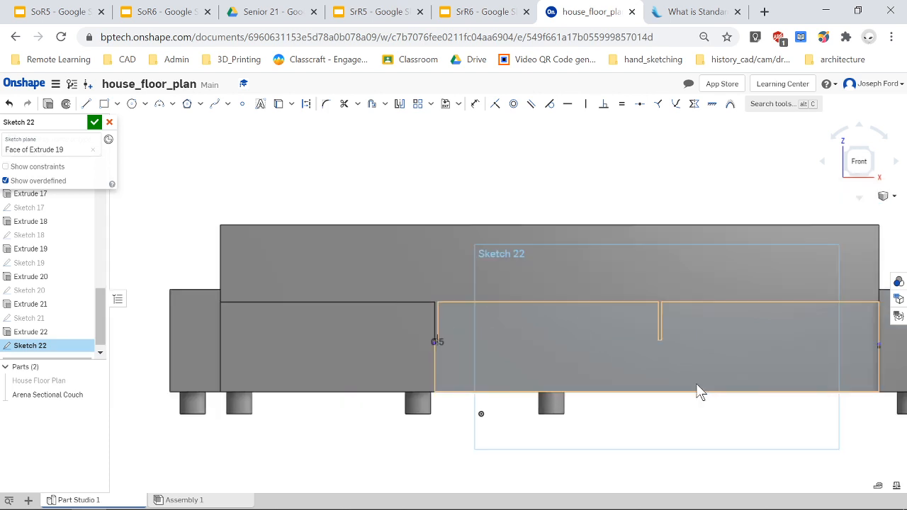
{"action": "scroll", "coordinate": [872, 355], "scroll_direction": "up", "scroll_amount": 5}
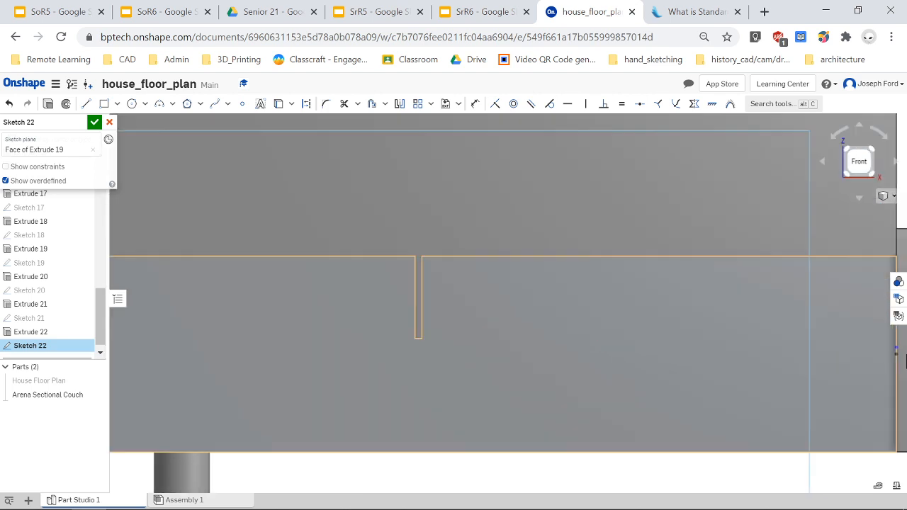
{"action": "scroll", "coordinate": [858, 359], "scroll_direction": "up", "scroll_amount": 1}
{"action": "right_click_drag", "start_coordinate": [850, 360], "coordinate": [838, 363]}
{"action": "scroll", "coordinate": [838, 360], "scroll_direction": "down", "scroll_amount": 1}
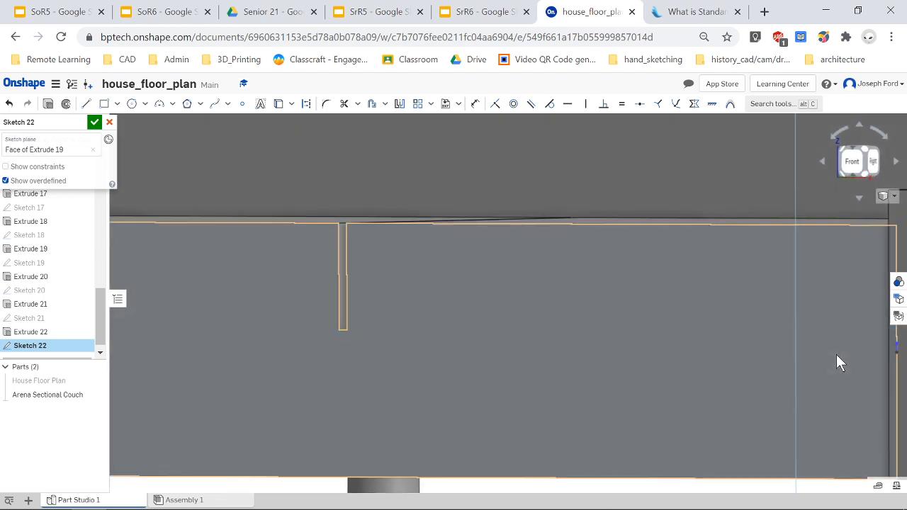
{"action": "scroll", "coordinate": [340, 363], "scroll_direction": "down", "scroll_amount": 4}
{"action": "scroll", "coordinate": [133, 346], "scroll_direction": "up", "scroll_amount": 5}
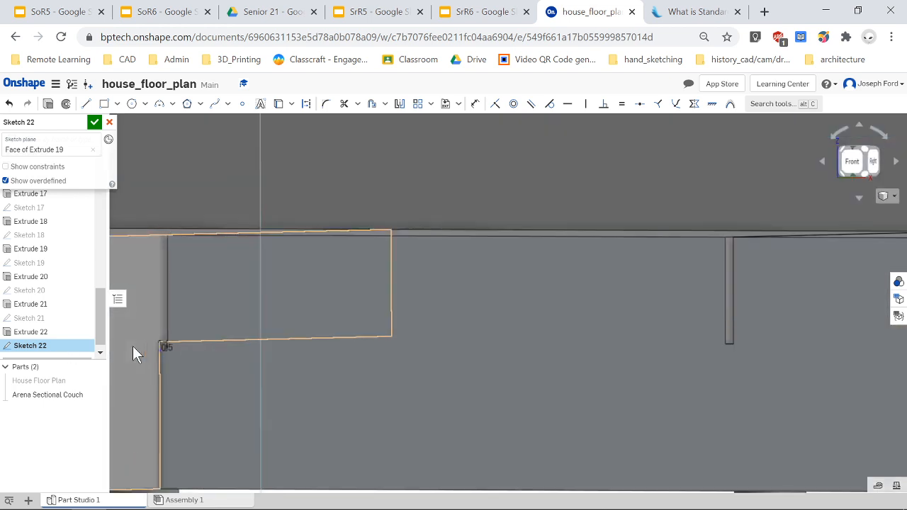
Delete the short vertical segment at the left end of the front strip sketch.
{"action": "left_click_drag", "start_coordinate": [136, 311], "coordinate": [201, 369]}
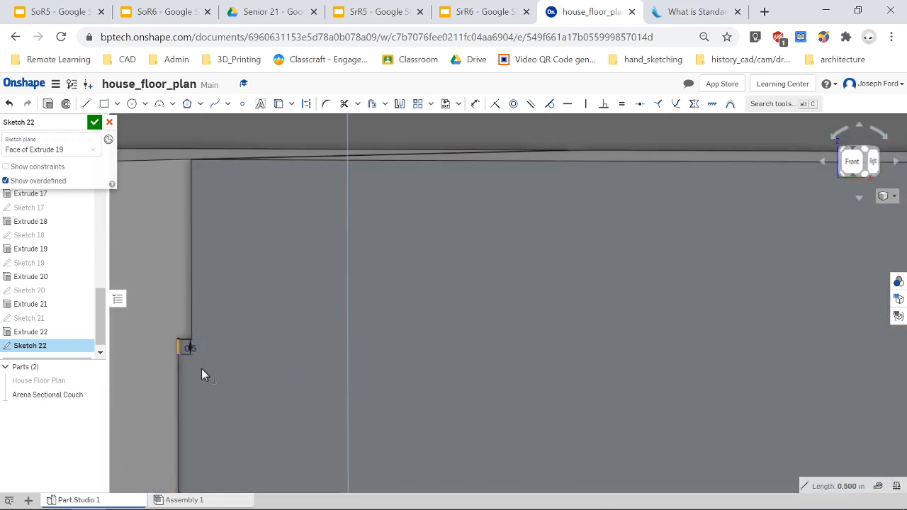
{"action": "key", "text": "Delete"}
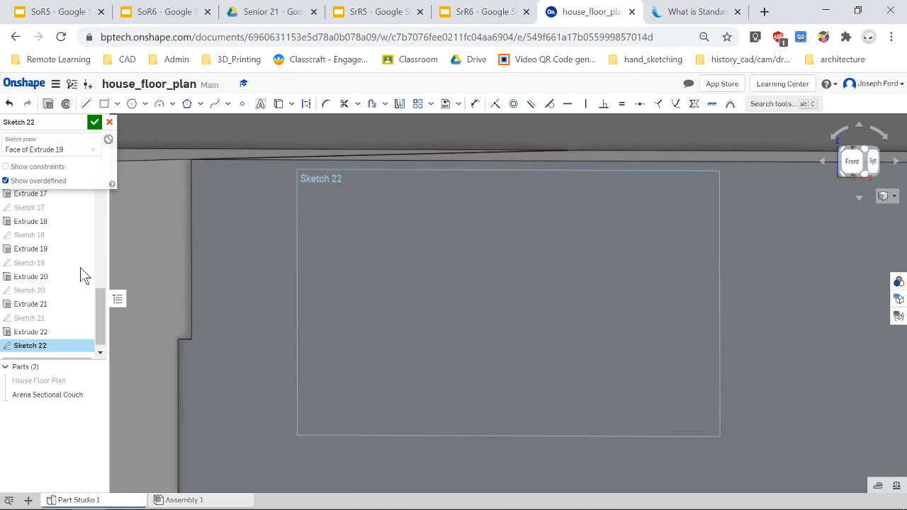
Switch to the front view and delete the remaining strip segment at the seat's right end.
{"action": "scroll", "coordinate": [633, 376], "scroll_direction": "down", "scroll_amount": 3}
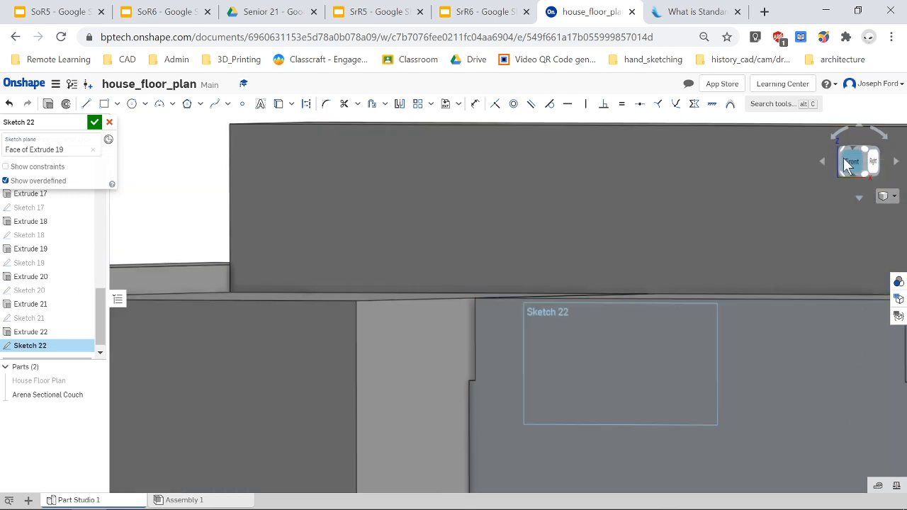
{"action": "left_click", "coordinate": [850, 165]}
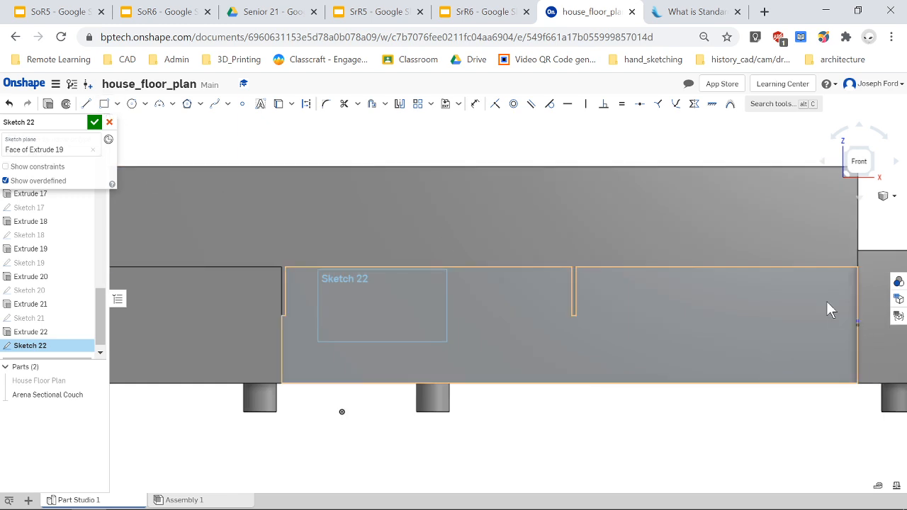
{"action": "left_click_drag", "start_coordinate": [866, 336], "coordinate": [866, 336]}
{"action": "key", "text": "Delete"}
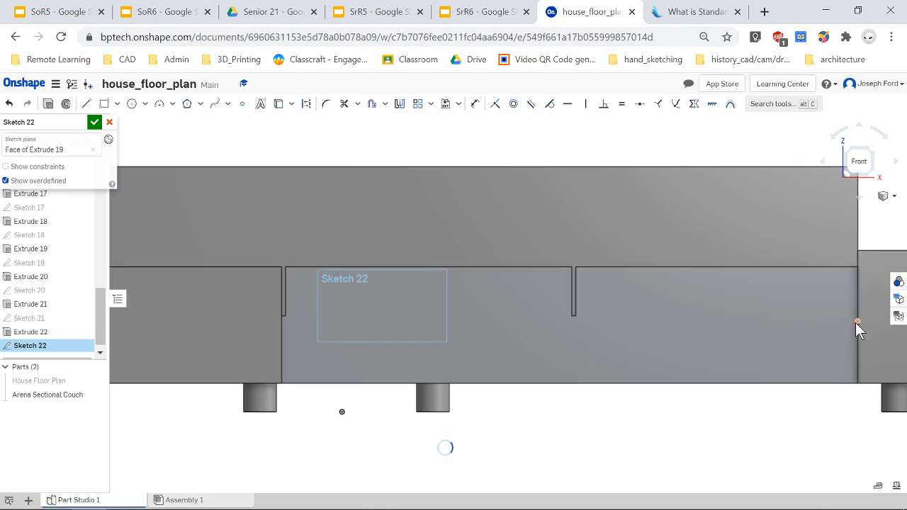
Sketch a thin corner rectangle across the seat front from the chaise edge to the right arm.
{"action": "left_click", "coordinate": [561, 436]}
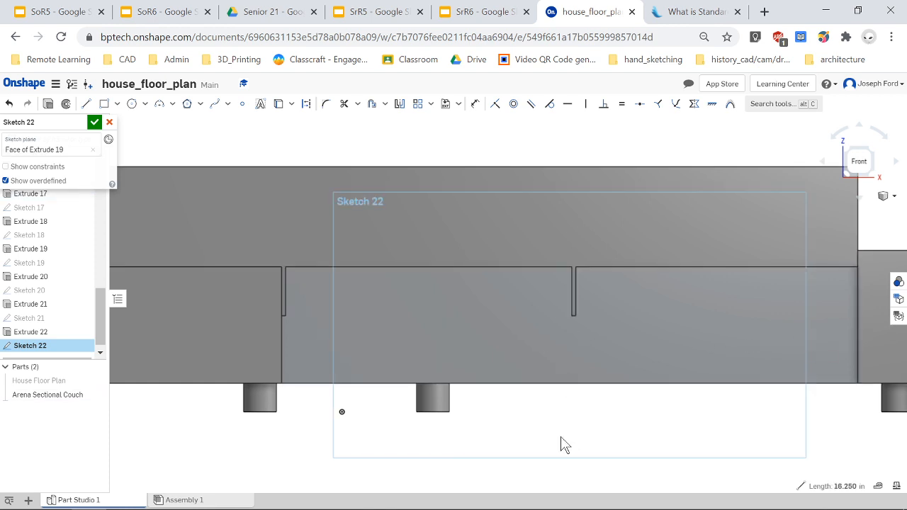
{"action": "left_click", "coordinate": [104, 105]}
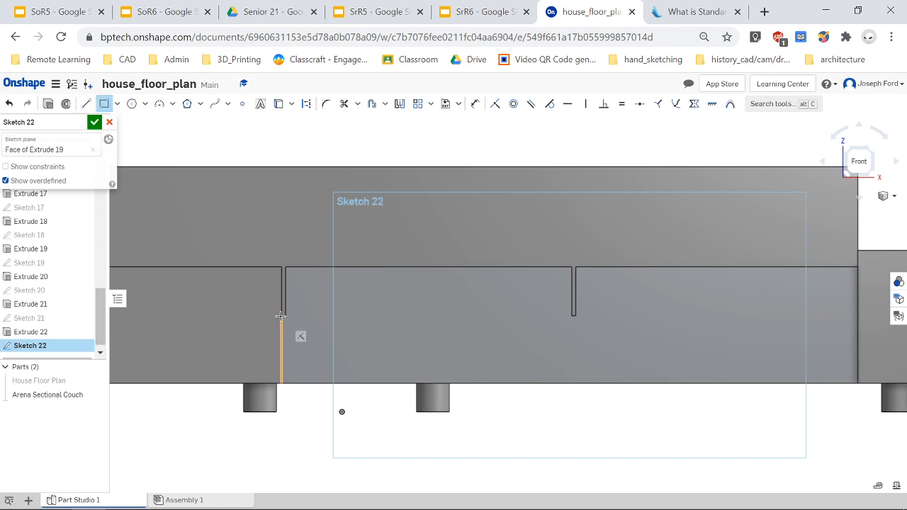
{"action": "scroll", "coordinate": [296, 328], "scroll_direction": "up", "scroll_amount": 5}
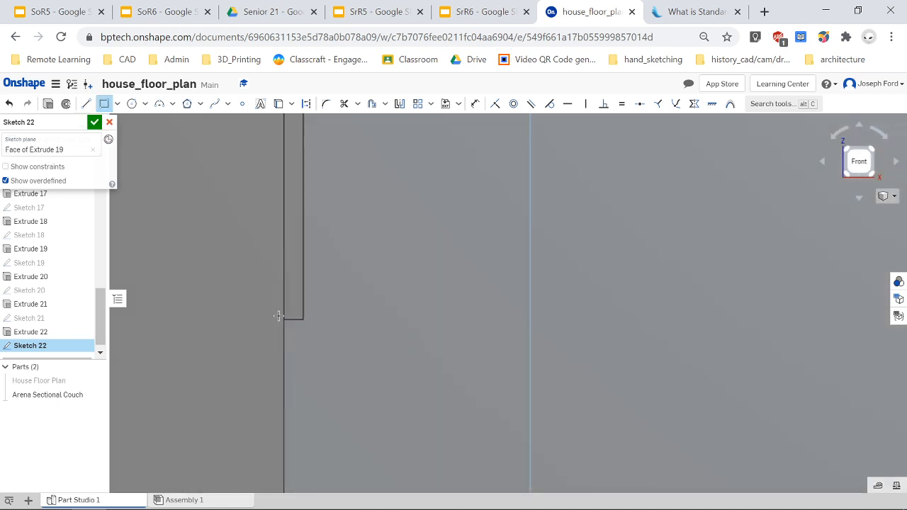
{"action": "left_click", "coordinate": [284, 321]}
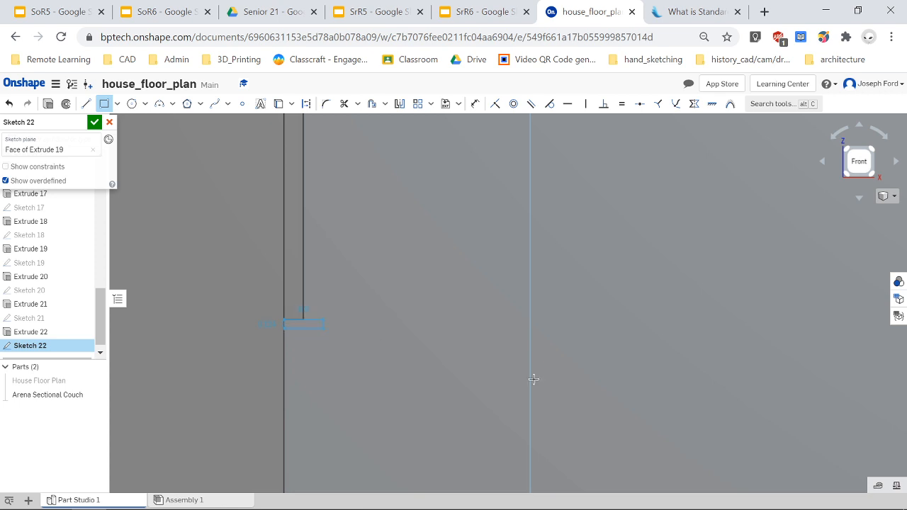
{"action": "scroll", "coordinate": [815, 370], "scroll_direction": "down", "scroll_amount": 5}
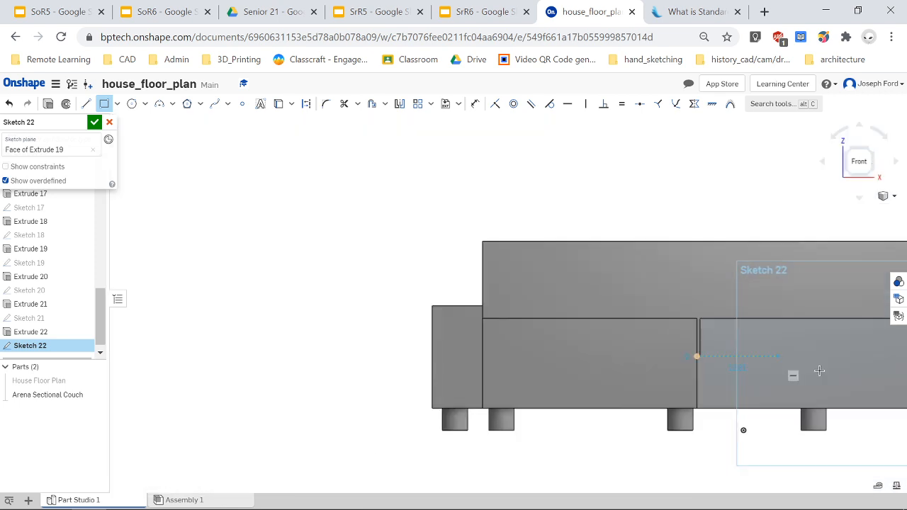
{"action": "left_click", "coordinate": [858, 162]}
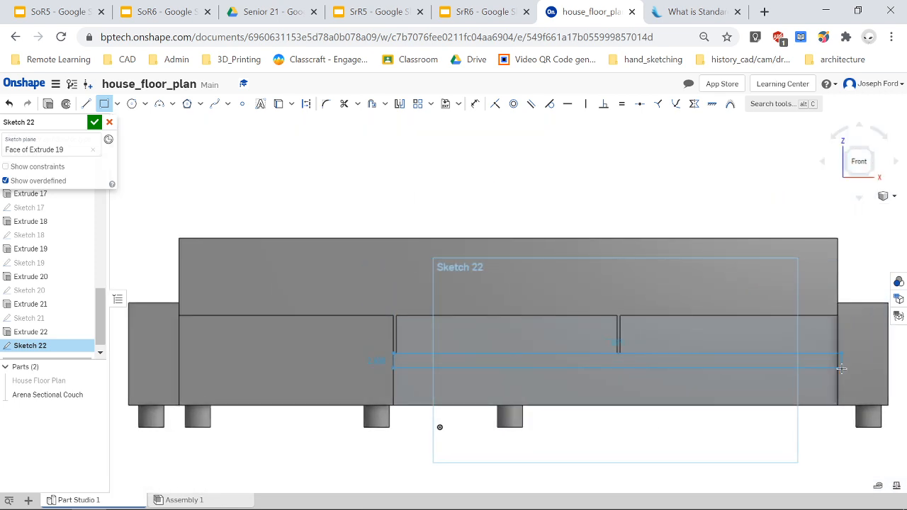
{"action": "scroll", "coordinate": [833, 367], "scroll_direction": "up", "scroll_amount": 5}
{"action": "left_click", "coordinate": [832, 366]}
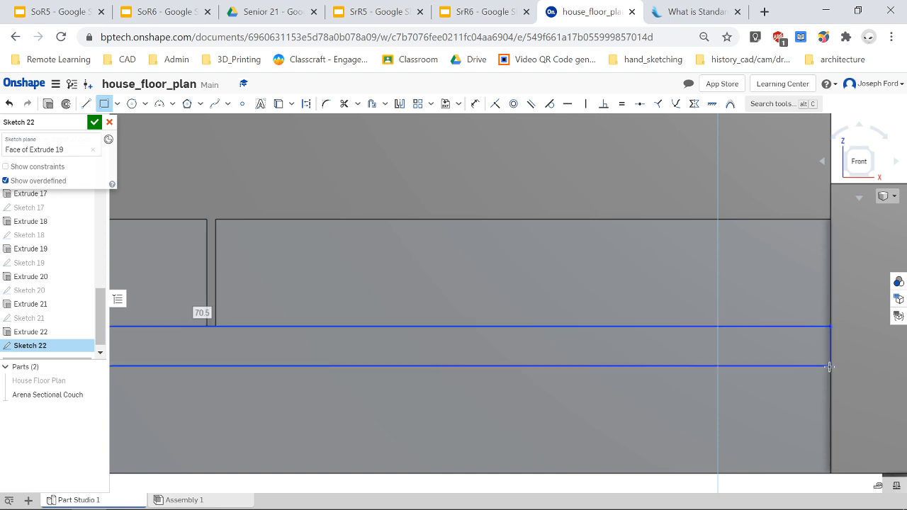
{"action": "key", "text": "Escape"}
Dimension the rectangle's height to 0.5 in.
{"action": "scroll", "coordinate": [507, 396], "scroll_direction": "down", "scroll_amount": 3}
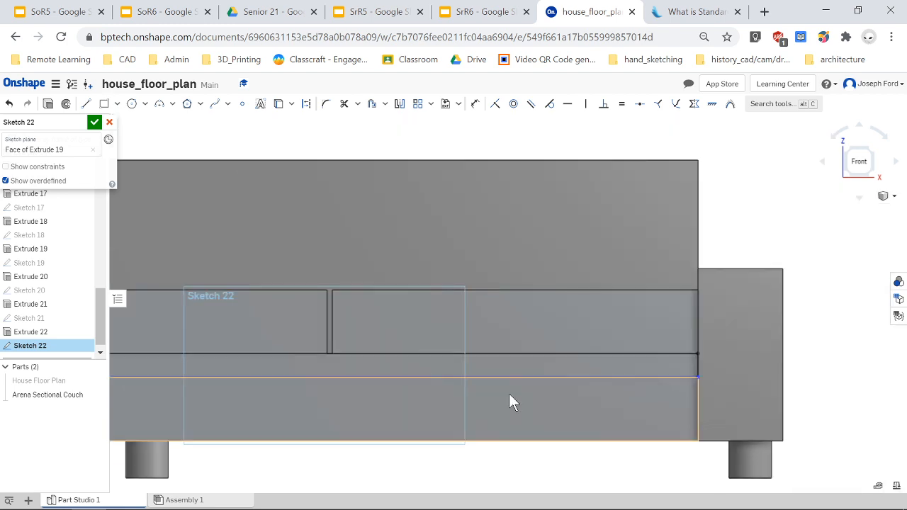
{"action": "key", "text": "d"}
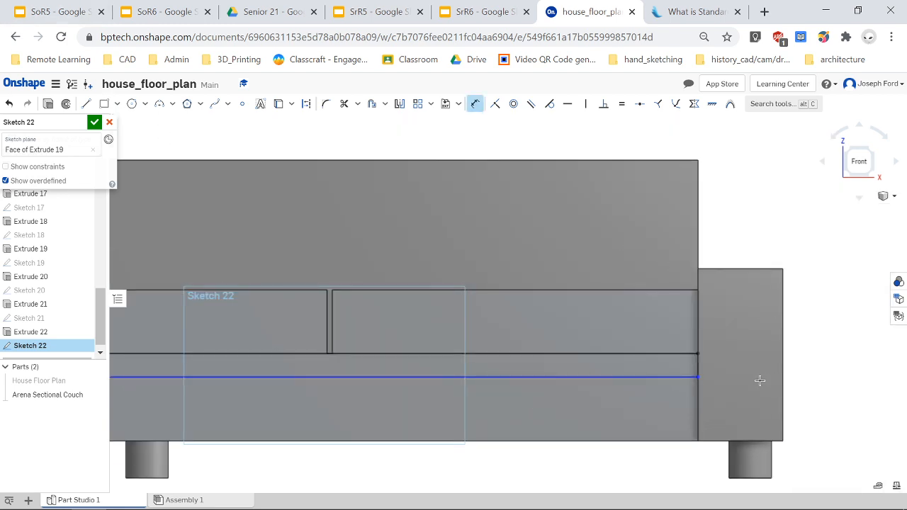
{"action": "left_click", "coordinate": [700, 367]}
{"action": "left_click", "coordinate": [733, 389]}
{"action": "type", "text": "0.5"}
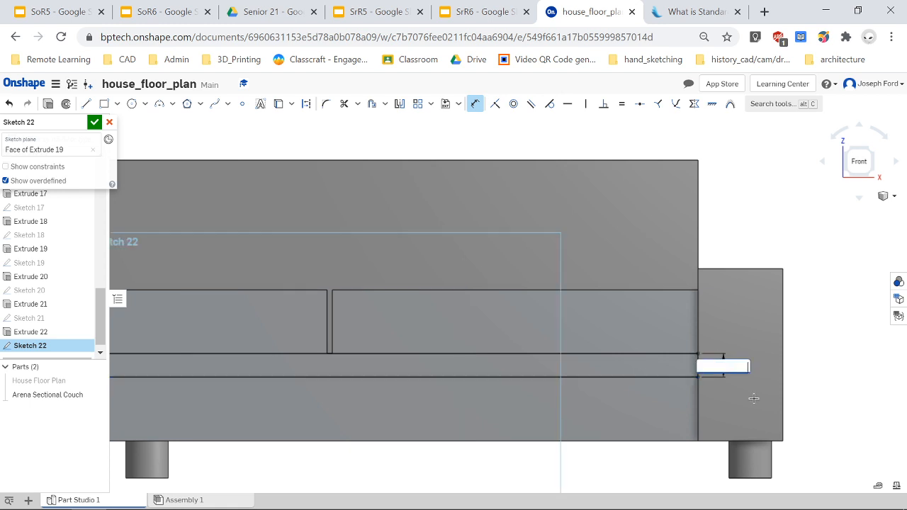
{"action": "key", "text": "Return"}
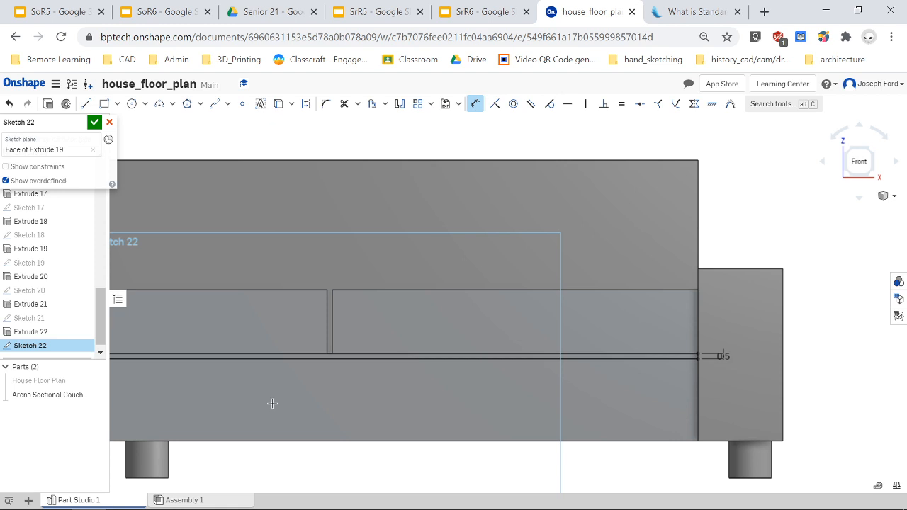
Extrude the thin rectangle as a Remove cut into the seat front to form the cushion division line.
{"action": "scroll", "coordinate": [272, 404], "scroll_direction": "down", "scroll_amount": 3}
{"action": "scroll", "coordinate": [145, 405], "scroll_direction": "up", "scroll_amount": 2}
{"action": "mouse_move", "coordinate": [141, 405]}
{"action": "right_mouse_down"}
{"action": "mouse_move", "coordinate": [116, 405]}
{"action": "mouse_move", "coordinate": [143, 404]}
{"action": "right_mouse_up"}
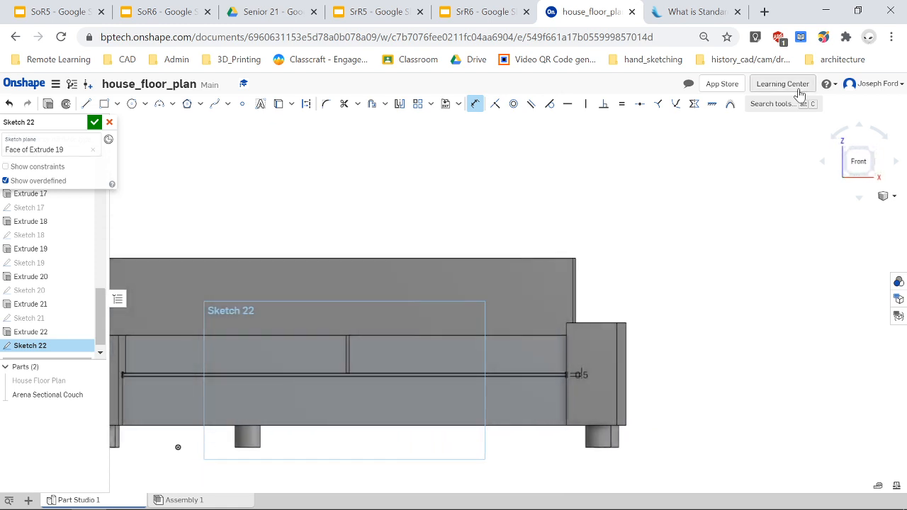
{"action": "left_click", "coordinate": [860, 162]}
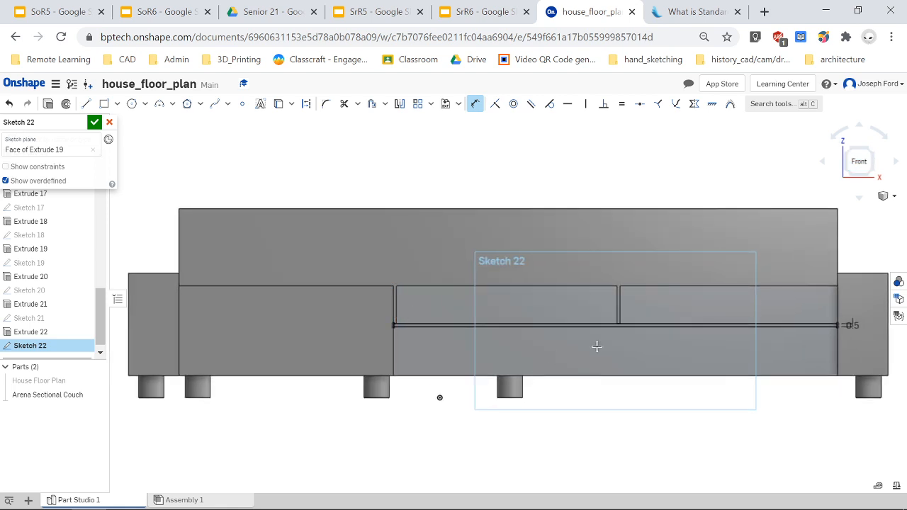
{"action": "key", "text": "shift+7"}
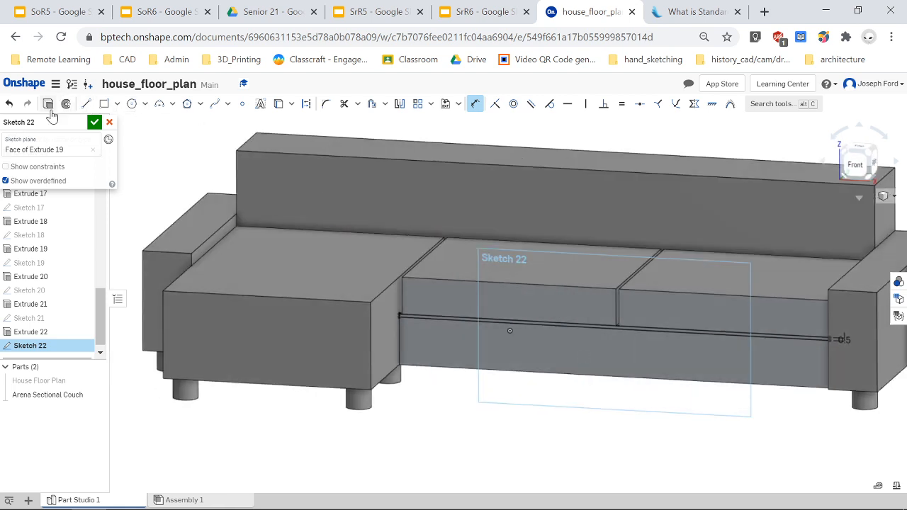
{"action": "key", "text": "shift+e"}
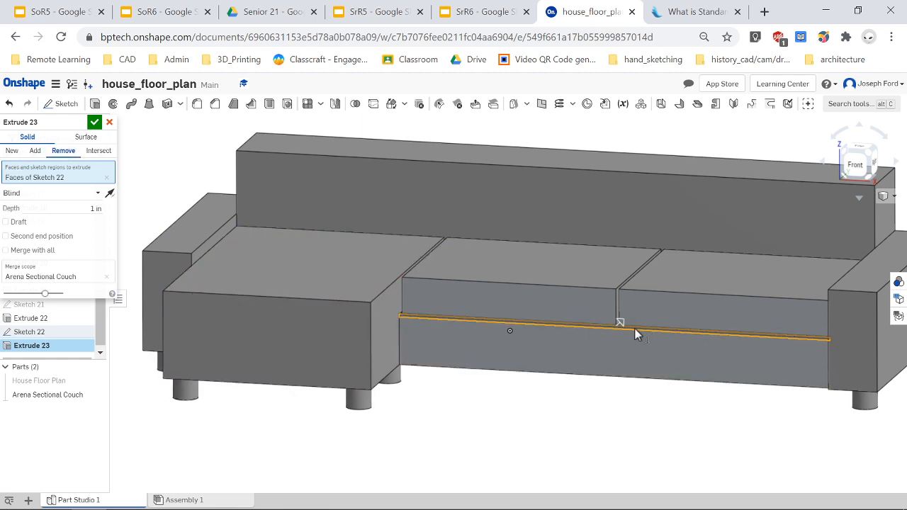
{"action": "right_click_drag", "start_coordinate": [628, 358], "coordinate": [578, 357]}
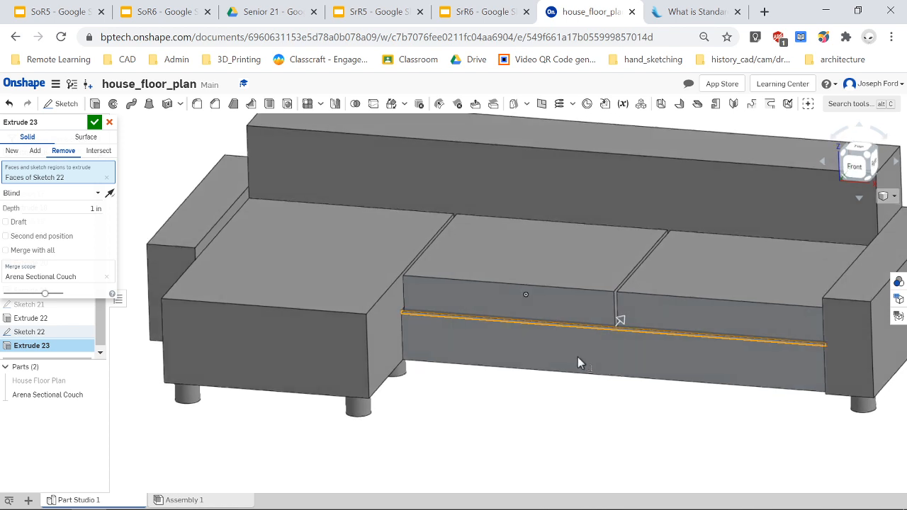
{"action": "left_click", "coordinate": [96, 209]}
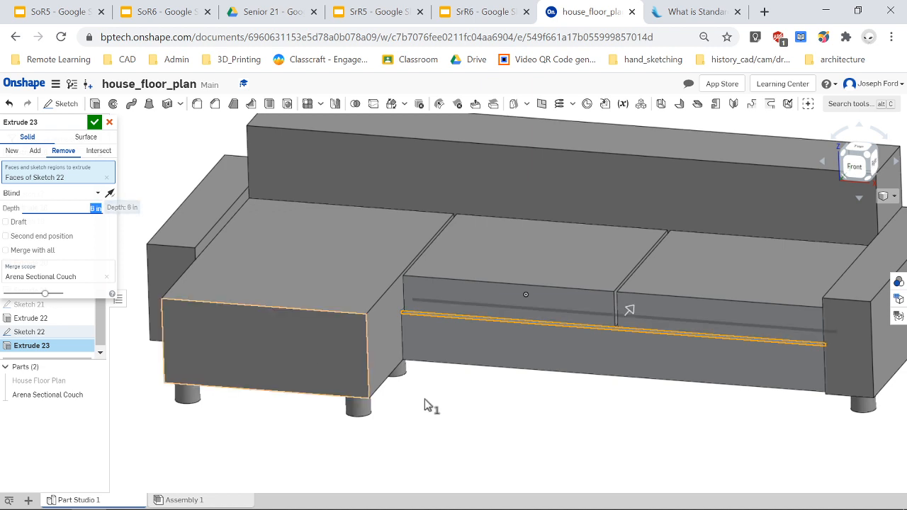
{"action": "right_click_drag", "start_coordinate": [426, 405], "coordinate": [567, 419]}
{"action": "scroll", "coordinate": [479, 356], "scroll_direction": "up", "scroll_amount": 3}
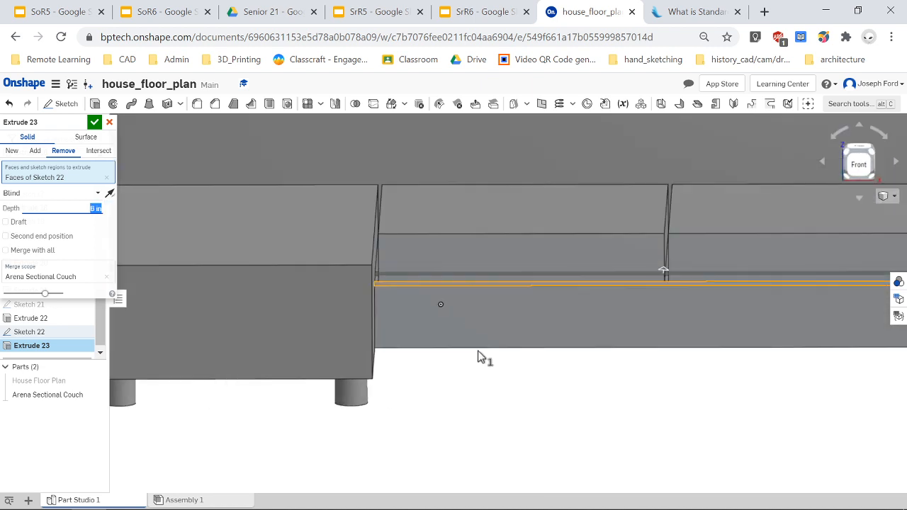
{"action": "left_click", "coordinate": [95, 124]}
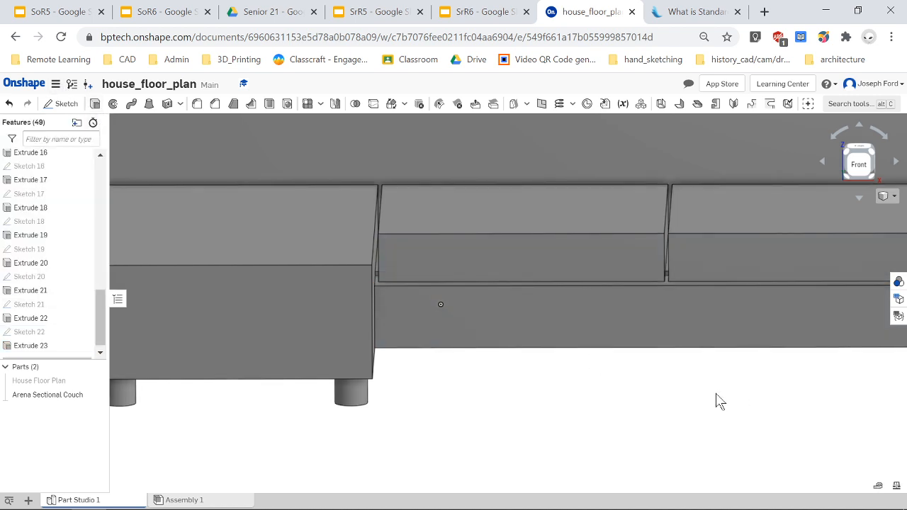
Fillet the backrest's two long top edges with a 5 in radius.
{"action": "right_click_drag", "start_coordinate": [654, 380], "coordinate": [673, 377]}
{"action": "scroll", "coordinate": [806, 391], "scroll_direction": "down", "scroll_amount": 5}
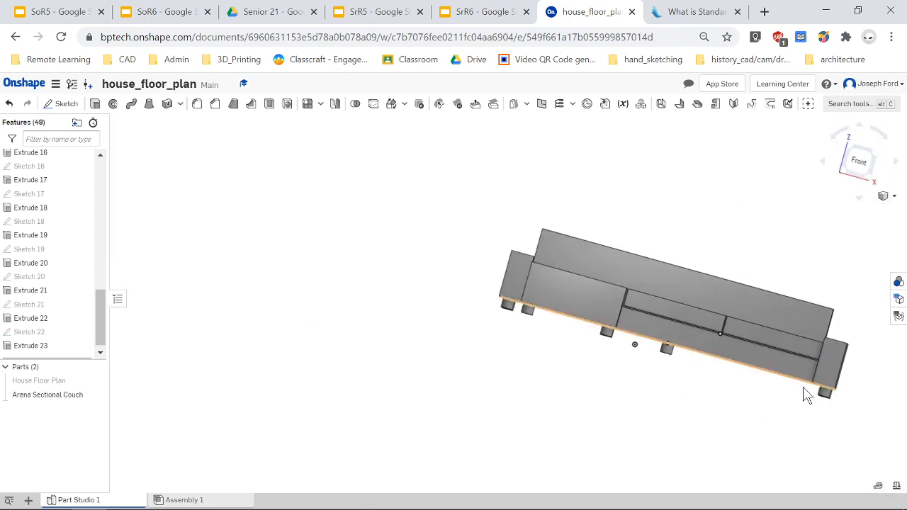
{"action": "mouse_move", "coordinate": [836, 369]}
{"action": "right_mouse_down"}
{"action": "mouse_move", "coordinate": [813, 375]}
{"action": "mouse_move", "coordinate": [838, 400]}
{"action": "mouse_move", "coordinate": [804, 388]}
{"action": "mouse_move", "coordinate": [846, 384]}
{"action": "mouse_move", "coordinate": [856, 397]}
{"action": "mouse_move", "coordinate": [831, 401]}
{"action": "mouse_move", "coordinate": [819, 384]}
{"action": "mouse_move", "coordinate": [832, 392]}
{"action": "mouse_move", "coordinate": [845, 385]}
{"action": "mouse_move", "coordinate": [829, 383]}
{"action": "mouse_move", "coordinate": [829, 374]}
{"action": "mouse_move", "coordinate": [842, 392]}
{"action": "mouse_move", "coordinate": [821, 378]}
{"action": "mouse_move", "coordinate": [838, 380]}
{"action": "right_mouse_up"}
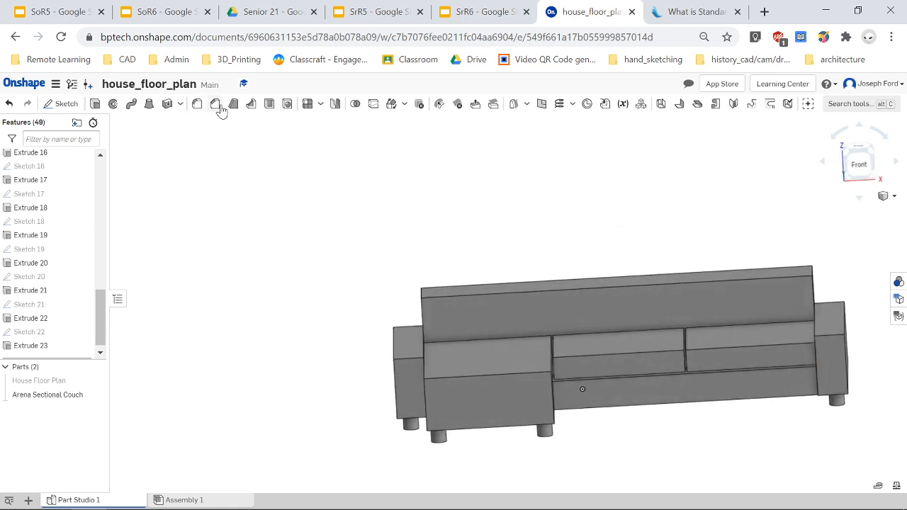
{"action": "left_click", "coordinate": [197, 105]}
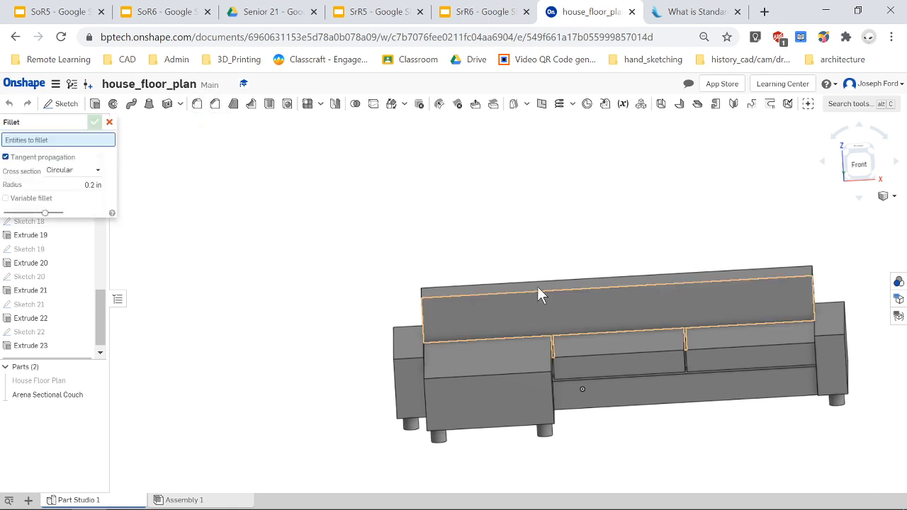
{"action": "left_click", "coordinate": [540, 292]}
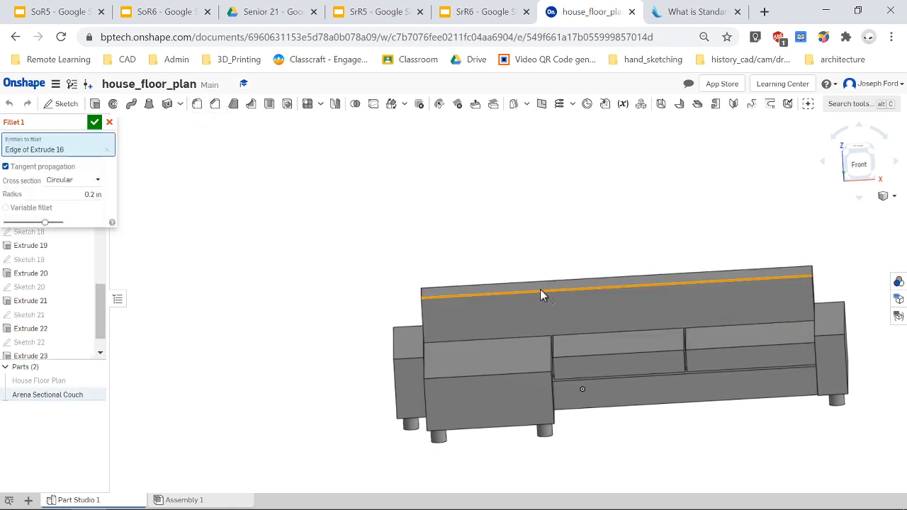
{"action": "right_click_drag", "start_coordinate": [370, 277], "coordinate": [114, 270]}
{"action": "left_click", "coordinate": [92, 194]}
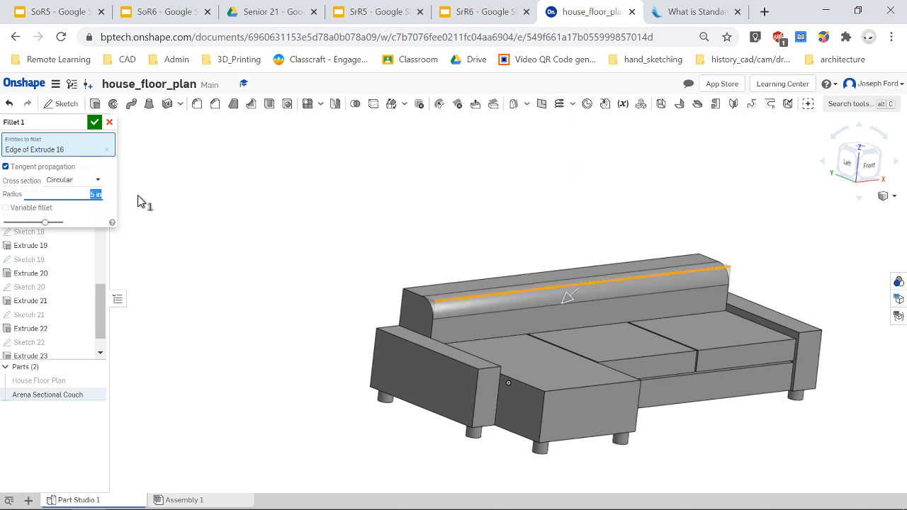
{"action": "right_click_drag", "start_coordinate": [306, 286], "coordinate": [358, 339]}
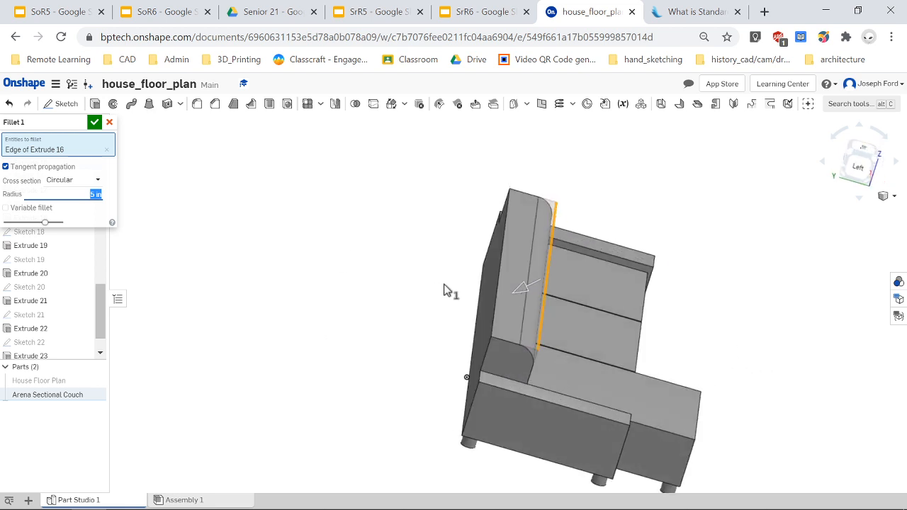
{"action": "left_click", "coordinate": [495, 285]}
{"action": "right_click_drag", "start_coordinate": [733, 376], "coordinate": [714, 377]}
{"action": "scroll", "coordinate": [716, 377], "scroll_direction": "up", "scroll_amount": 2}
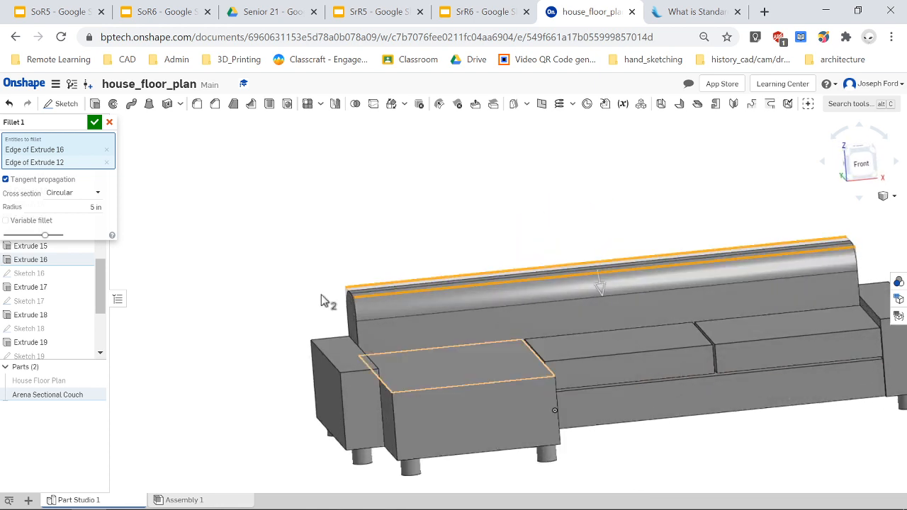
{"action": "scroll", "coordinate": [793, 423], "scroll_direction": "down", "scroll_amount": 3}
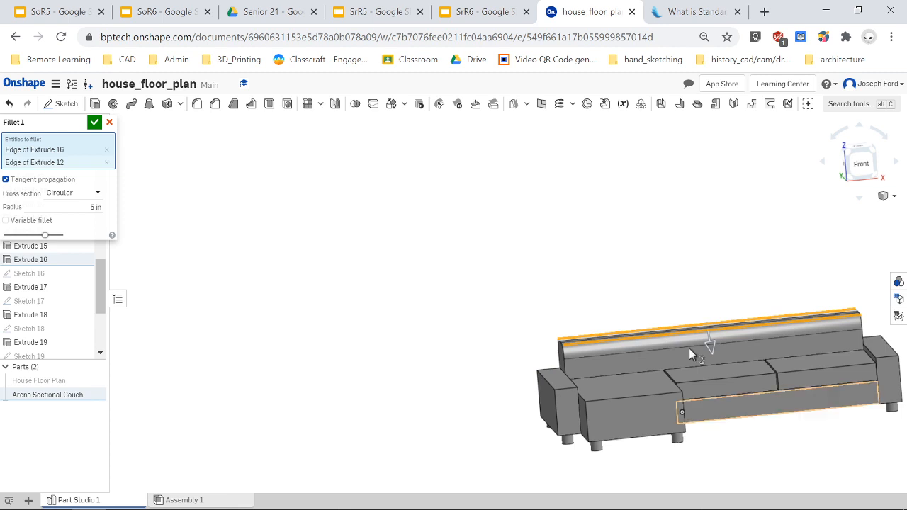
{"action": "left_click", "coordinate": [94, 122]}
Start a second fillet and select the chaise cushion's top perimeter edges and the adjoining middle cushion edge.
{"action": "right_click_drag", "start_coordinate": [702, 417], "coordinate": [823, 452]}
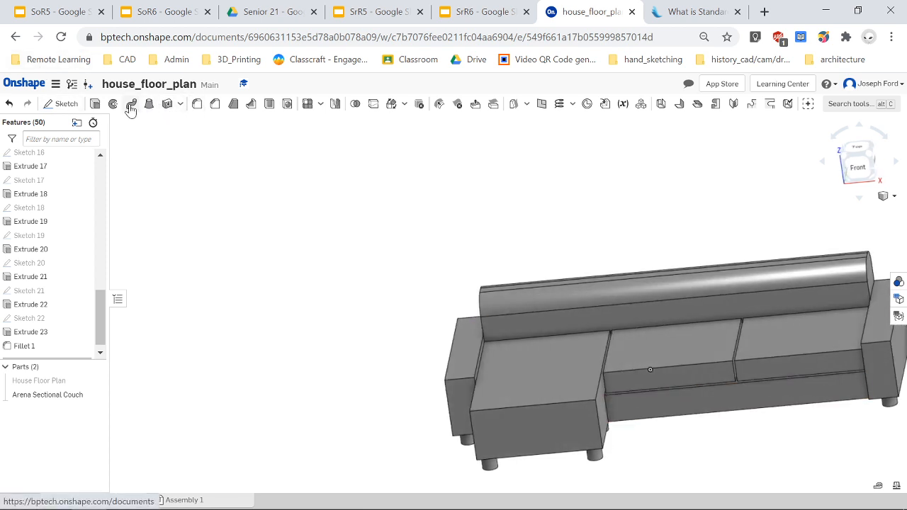
{"action": "left_click", "coordinate": [198, 105]}
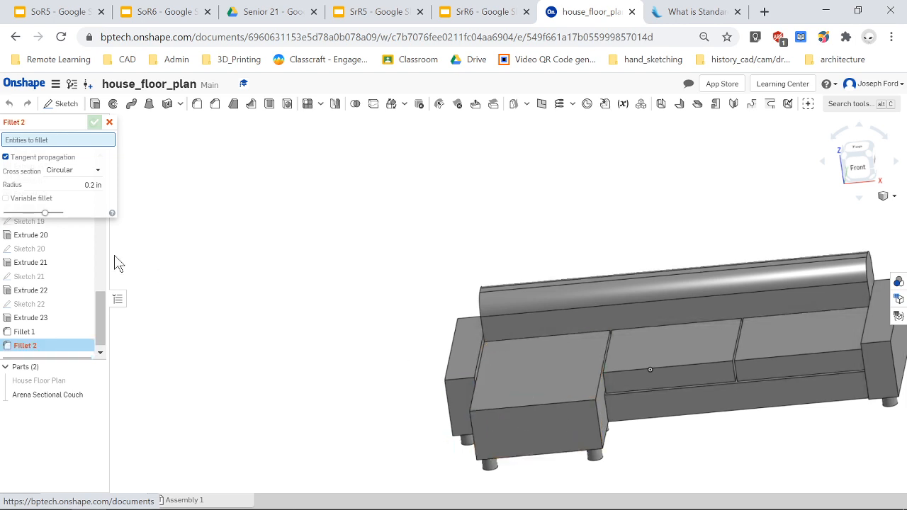
{"action": "left_click", "coordinate": [560, 406]}
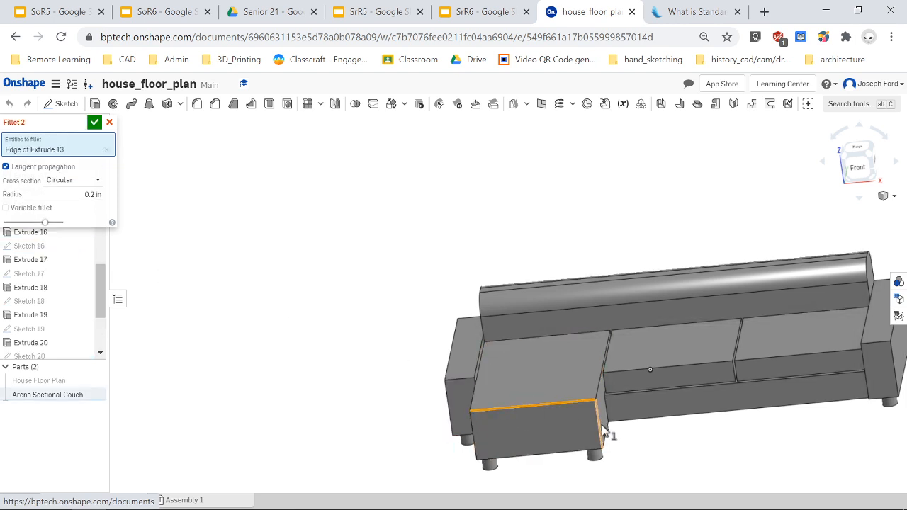
{"action": "left_click", "coordinate": [598, 428]}
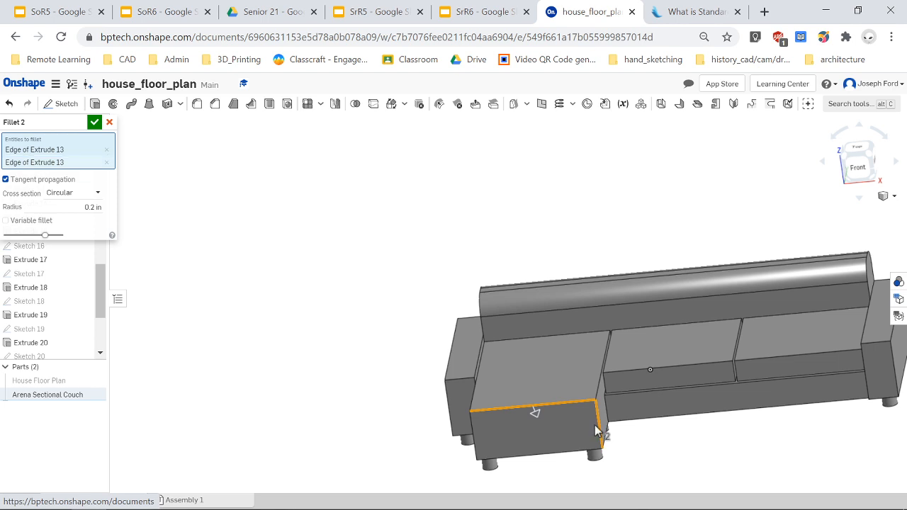
{"action": "left_click", "coordinate": [475, 440]}
{"action": "right_click_drag", "start_coordinate": [399, 402], "coordinate": [411, 401]}
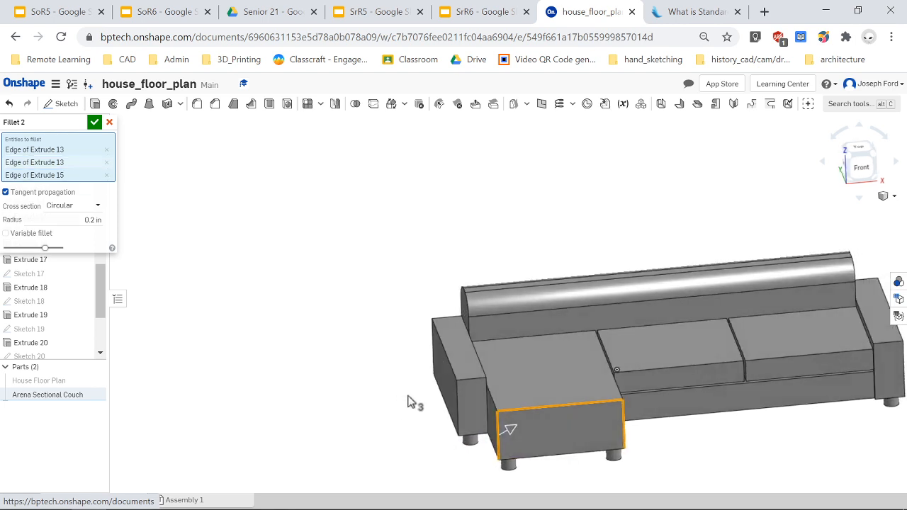
{"action": "left_click", "coordinate": [489, 411]}
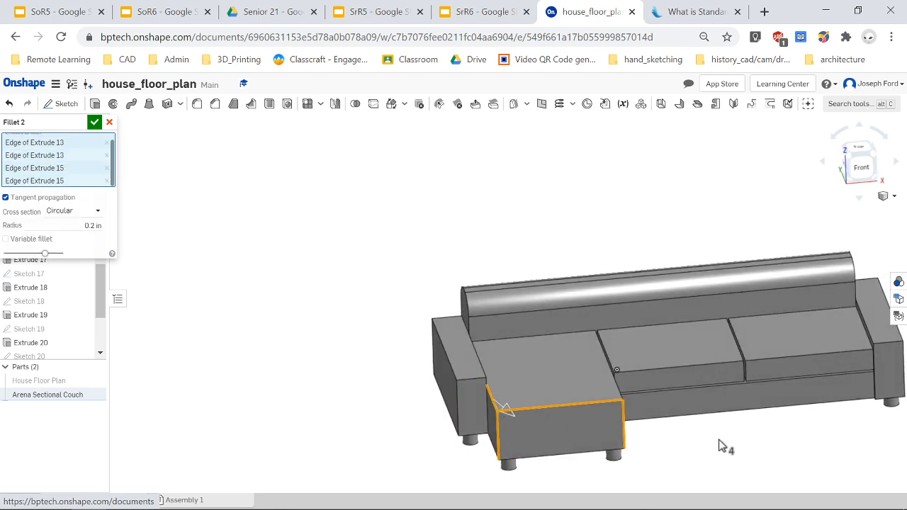
{"action": "right_click_drag", "start_coordinate": [719, 445], "coordinate": [701, 444]}
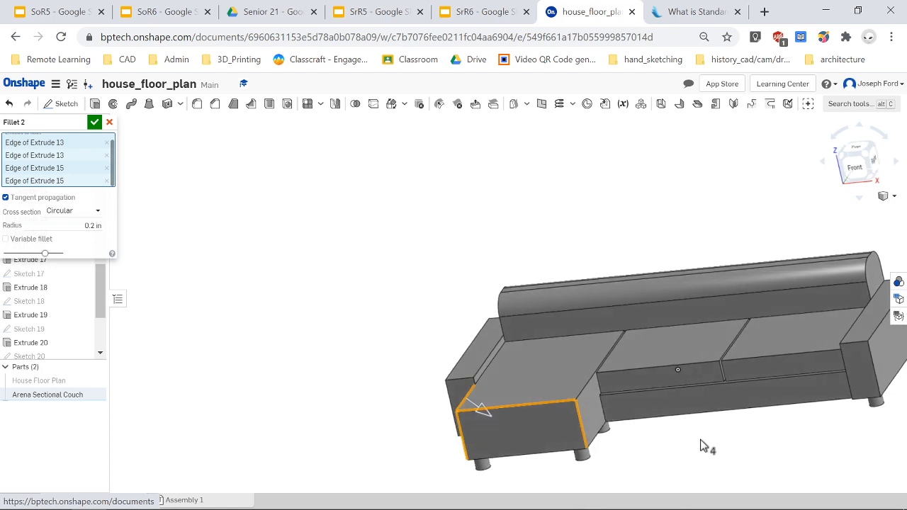
{"action": "left_click", "coordinate": [595, 388]}
{"action": "left_click", "coordinate": [618, 370]}
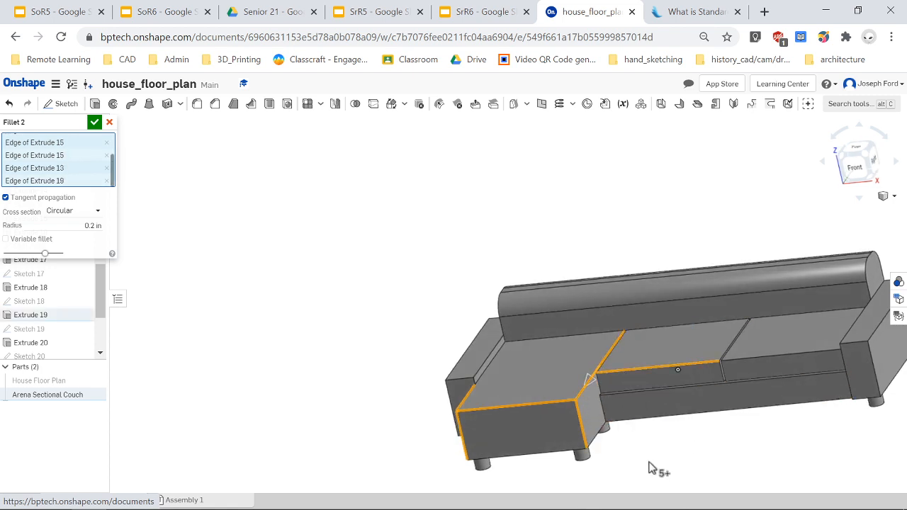
Add the remaining cushion division and seat front edges and apply the fillet with a 0.5 in radius.
{"action": "right_click_drag", "start_coordinate": [669, 470], "coordinate": [684, 486]}
{"action": "scroll", "coordinate": [614, 358], "scroll_direction": "down", "scroll_amount": 5}
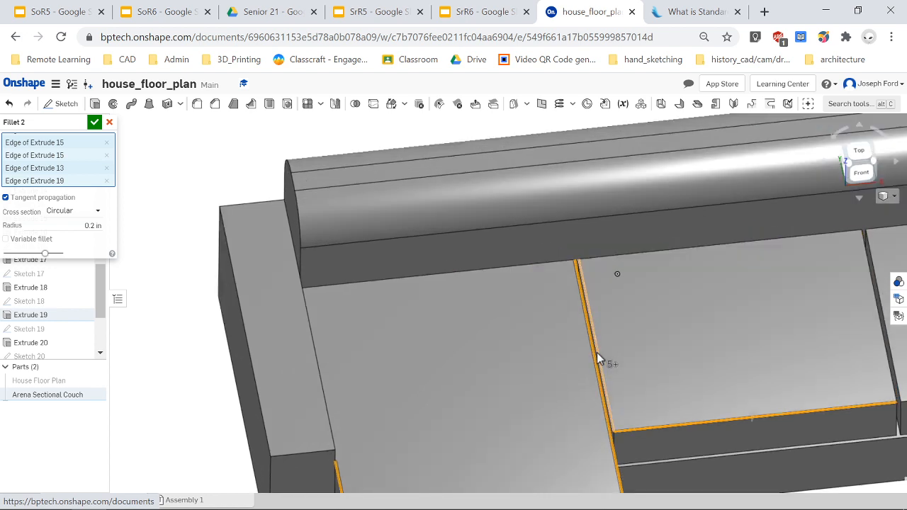
{"action": "left_click", "coordinate": [597, 353]}
{"action": "scroll", "coordinate": [874, 444], "scroll_direction": "up", "scroll_amount": 8}
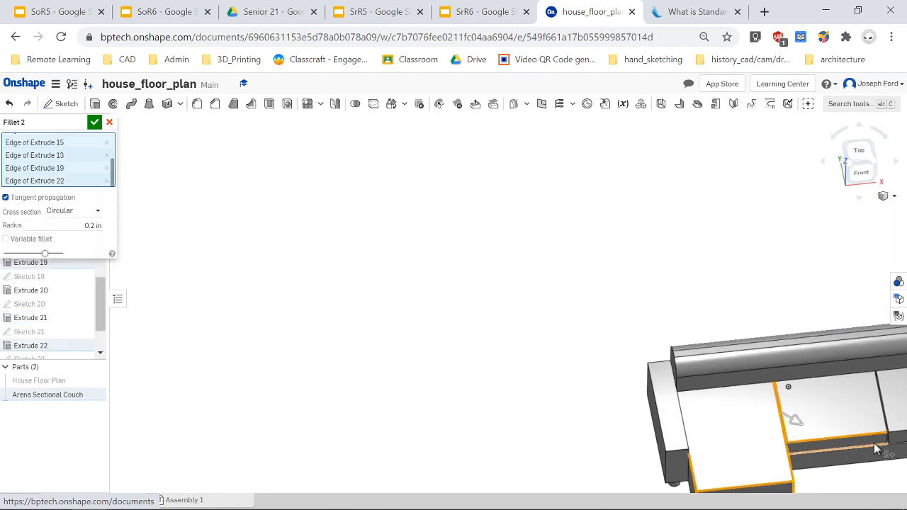
{"action": "left_click", "coordinate": [859, 152]}
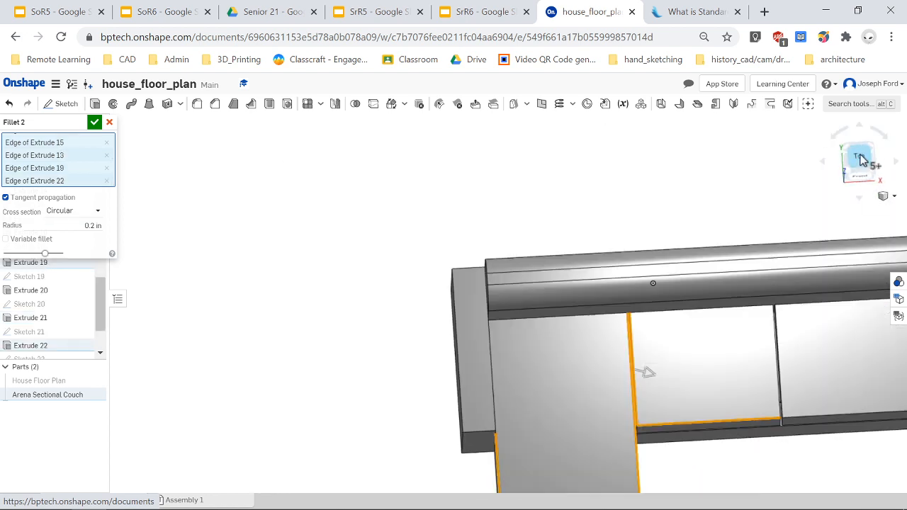
{"action": "left_click", "coordinate": [614, 334]}
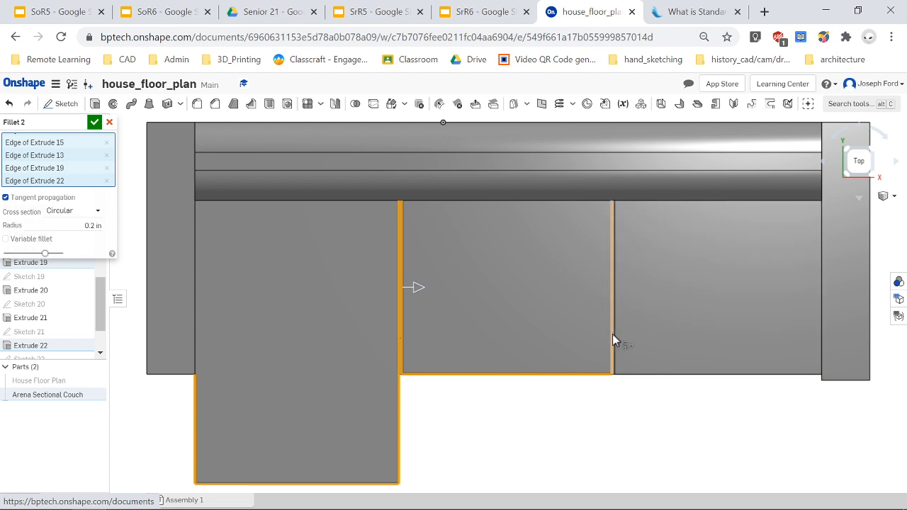
{"action": "scroll", "coordinate": [630, 374], "scroll_direction": "down", "scroll_amount": 3}
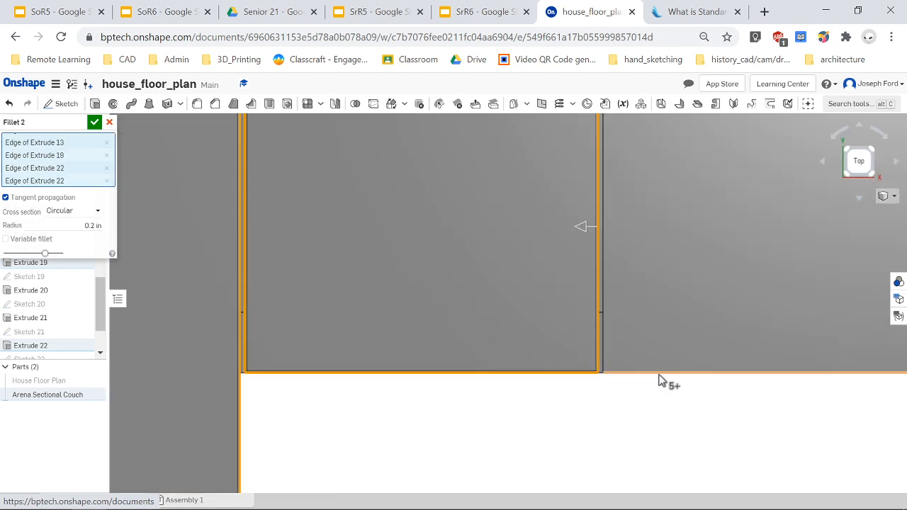
{"action": "left_click", "coordinate": [604, 326]}
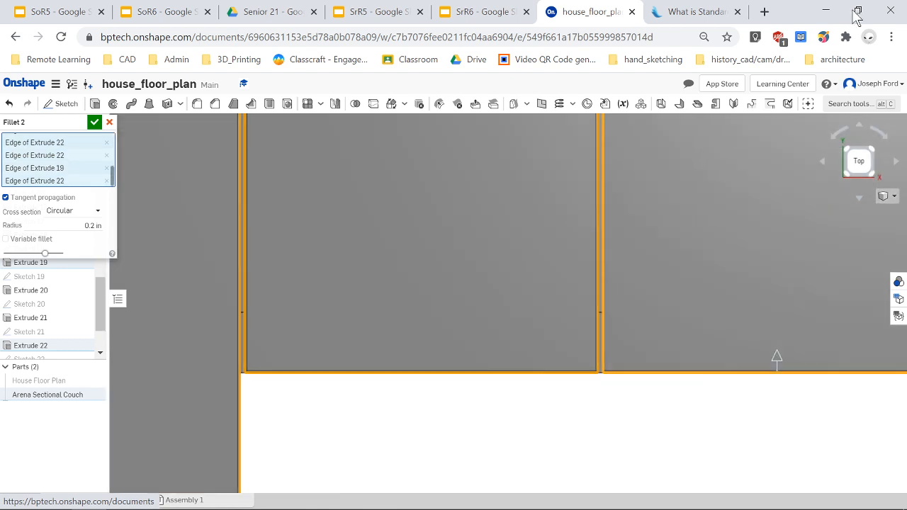
{"action": "left_click", "coordinate": [859, 160]}
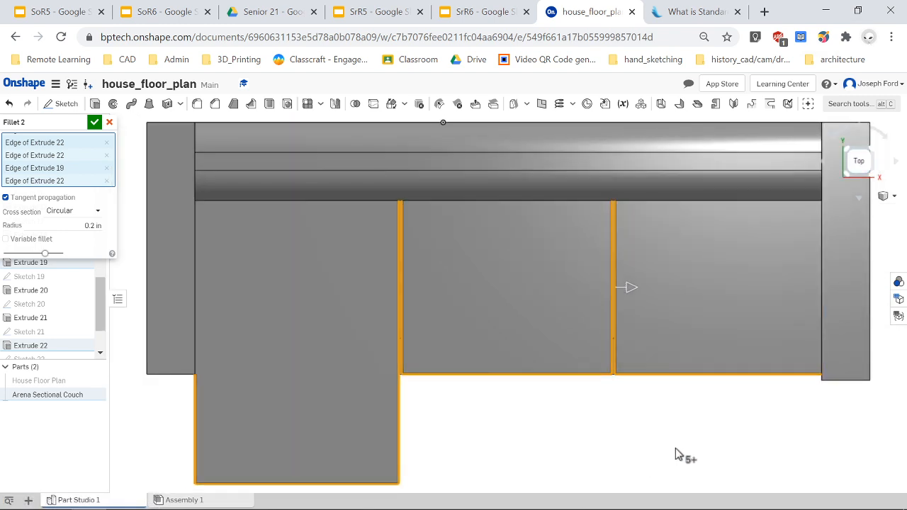
{"action": "right_click_drag", "start_coordinate": [676, 449], "coordinate": [677, 410]}
{"action": "scroll", "coordinate": [581, 367], "scroll_direction": "up", "scroll_amount": 4}
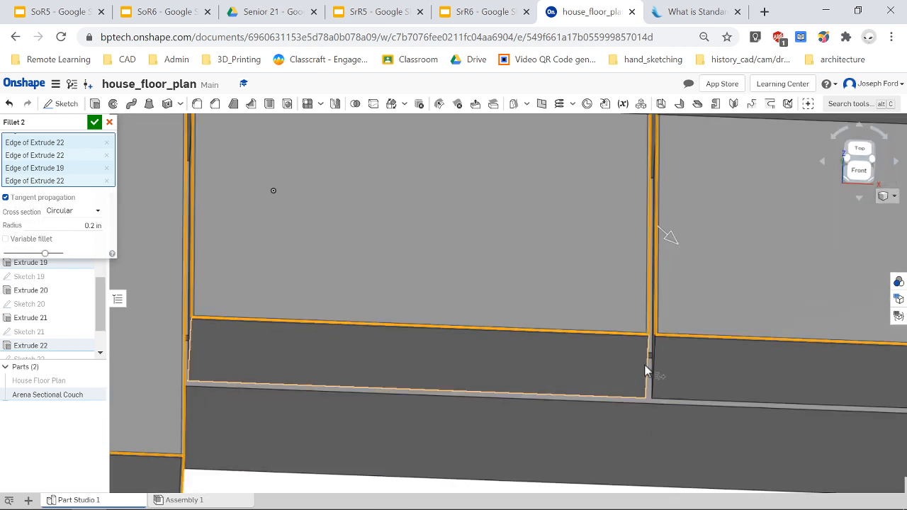
{"action": "left_click", "coordinate": [648, 362]}
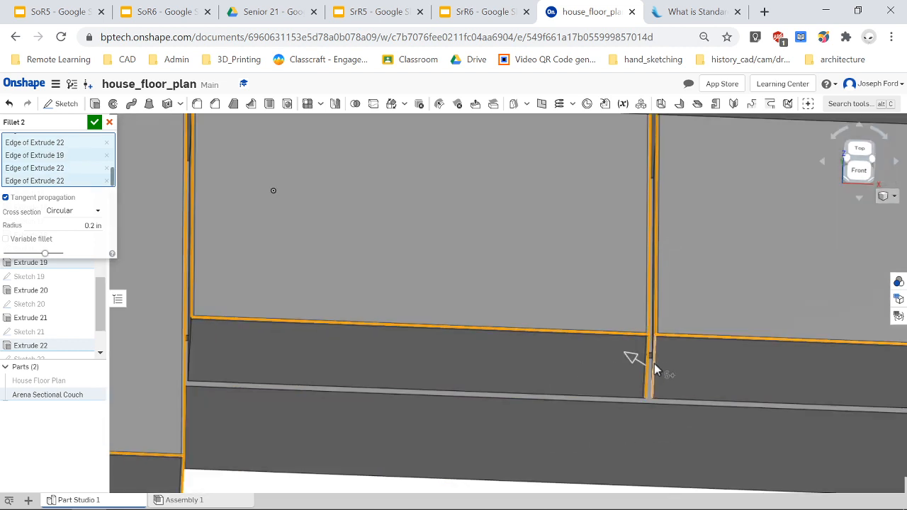
{"action": "left_click", "coordinate": [677, 399]}
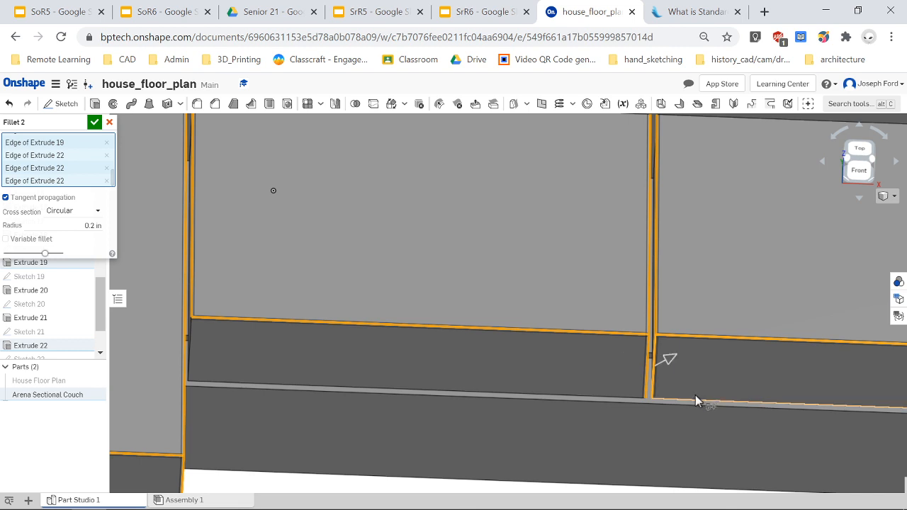
{"action": "left_click", "coordinate": [624, 399]}
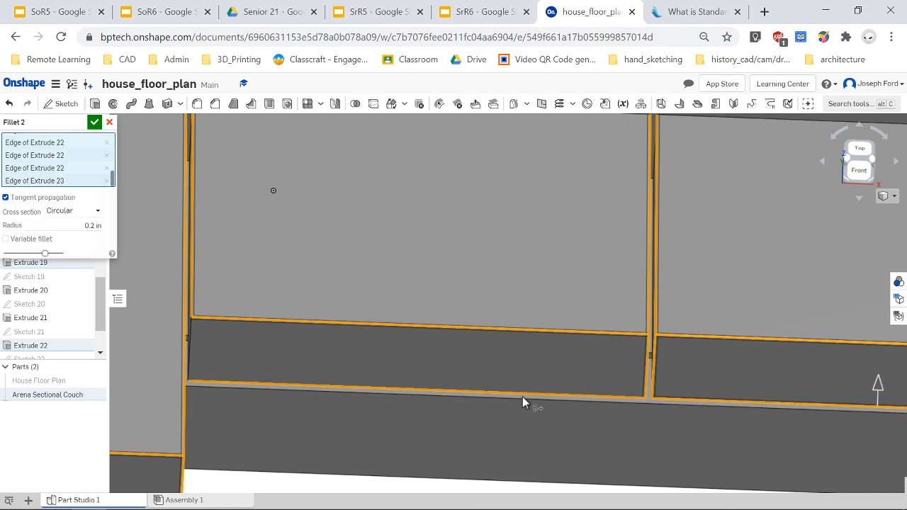
{"action": "left_click", "coordinate": [192, 349]}
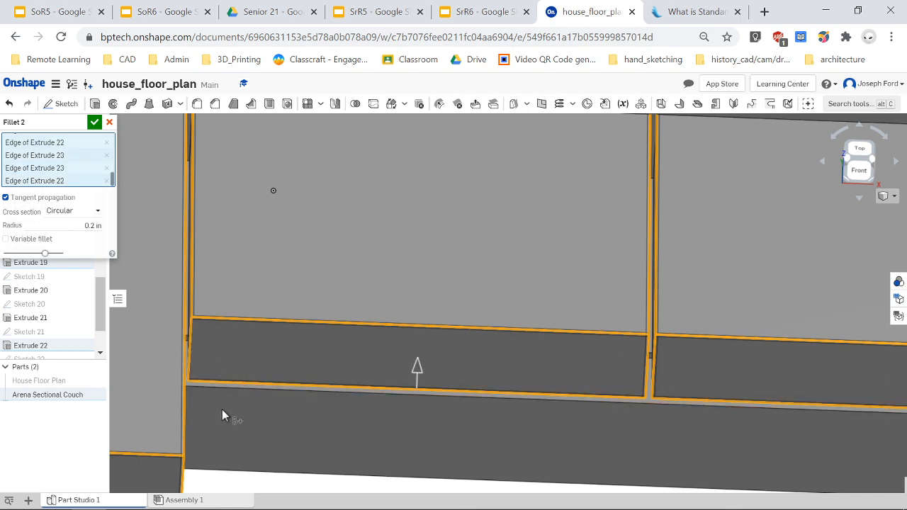
{"action": "scroll", "coordinate": [222, 409], "scroll_direction": "down", "scroll_amount": 10}
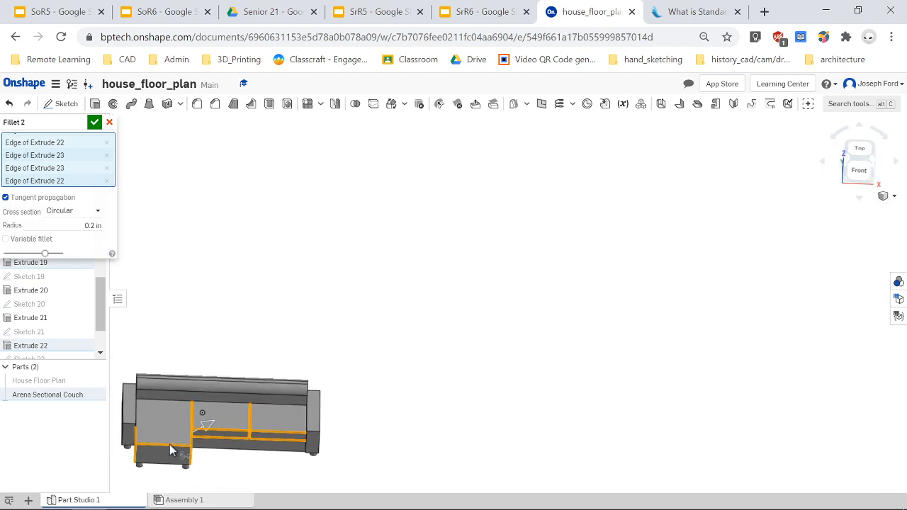
{"action": "scroll", "coordinate": [120, 449], "scroll_direction": "up", "scroll_amount": 2}
{"action": "scroll", "coordinate": [120, 449], "scroll_direction": "up", "scroll_amount": 1}
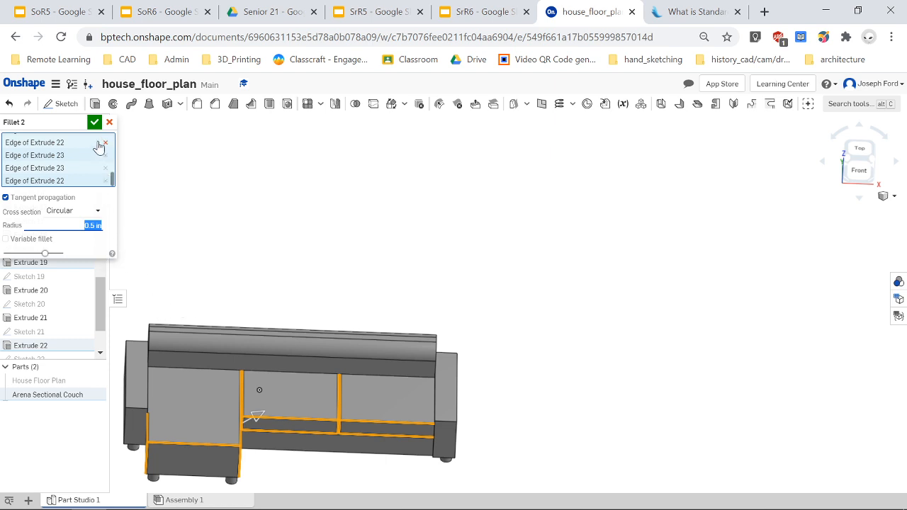
{"action": "left_click", "coordinate": [94, 122]}
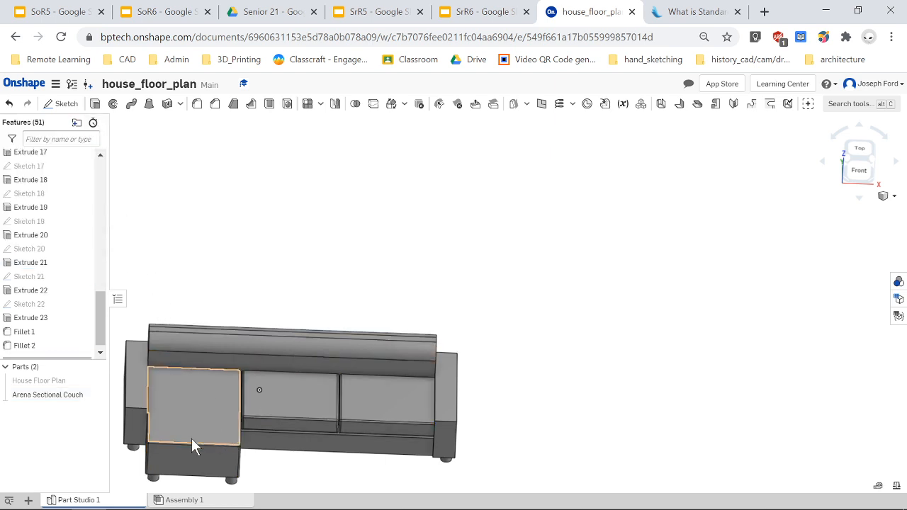
Inspect the filleted couch from several angles.
{"action": "right_click_drag", "start_coordinate": [191, 438], "coordinate": [174, 430]}
{"action": "scroll", "coordinate": [175, 430], "scroll_direction": "down", "scroll_amount": 5}
{"action": "scroll", "coordinate": [149, 453], "scroll_direction": "up", "scroll_amount": 4}
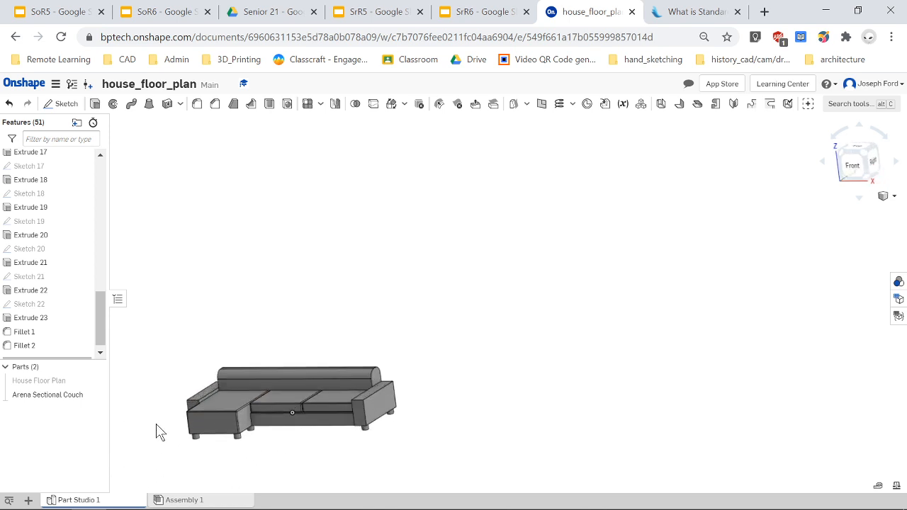
{"action": "scroll", "coordinate": [157, 424], "scroll_direction": "up", "scroll_amount": 2}
{"action": "scroll", "coordinate": [170, 437], "scroll_direction": "up", "scroll_amount": 2}
{"action": "right_click_drag", "start_coordinate": [182, 437], "coordinate": [216, 438]}
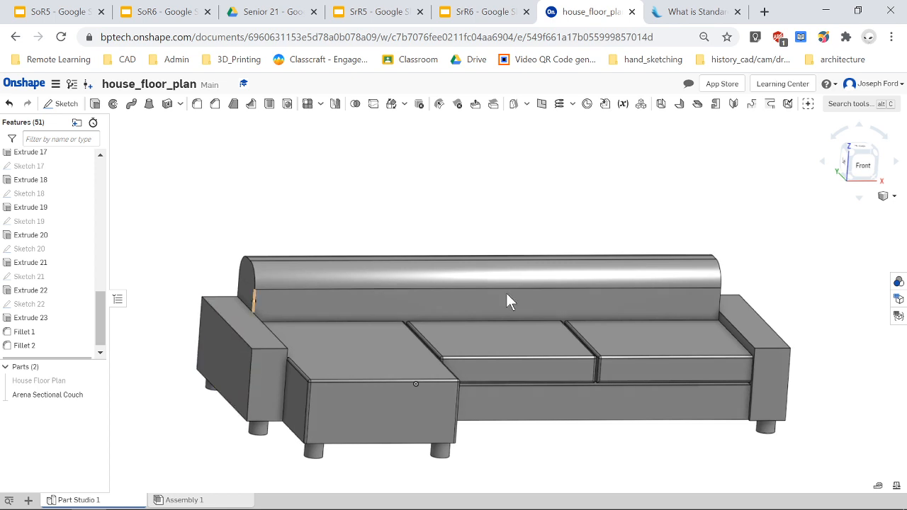
{"action": "scroll", "coordinate": [811, 273], "scroll_direction": "down", "scroll_amount": 2}
{"action": "right_click_drag", "start_coordinate": [653, 418], "coordinate": [672, 424]}
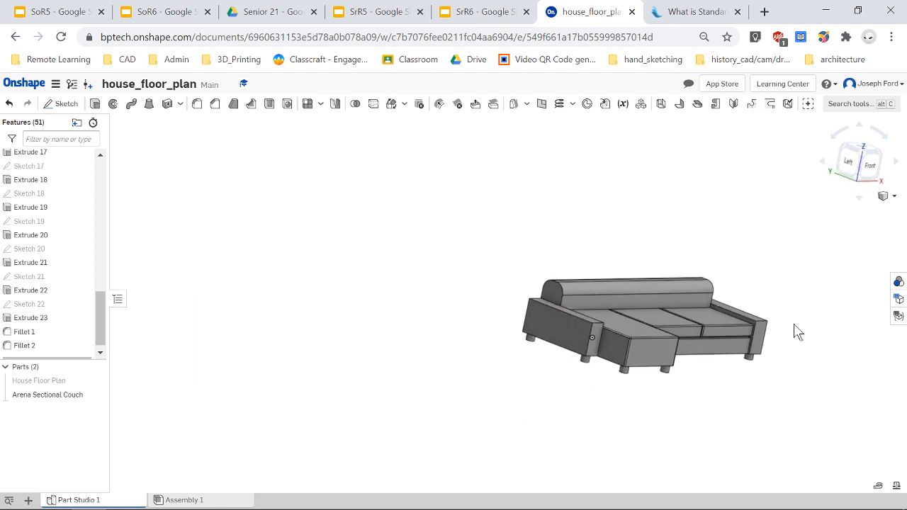
{"action": "scroll", "coordinate": [796, 331], "scroll_direction": "up", "scroll_amount": 2}
{"action": "scroll", "coordinate": [771, 370], "scroll_direction": "down", "scroll_amount": 2}
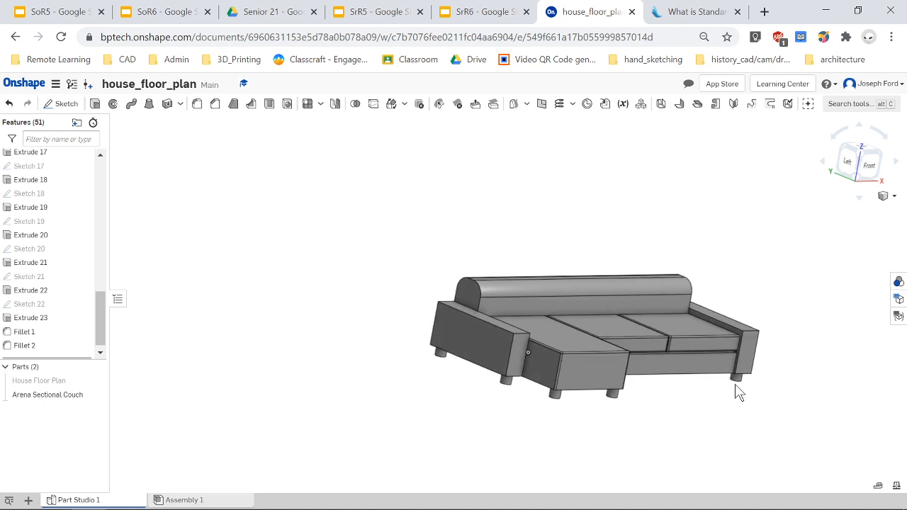
{"action": "right_click_drag", "start_coordinate": [791, 348], "coordinate": [704, 353]}
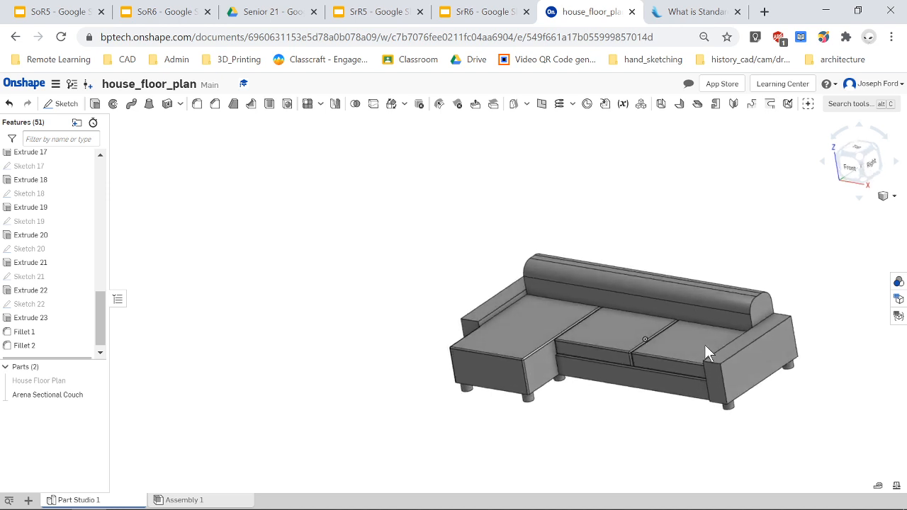
Show the House Floor Plan part next to the couch.
{"action": "left_click", "coordinate": [97, 381]}
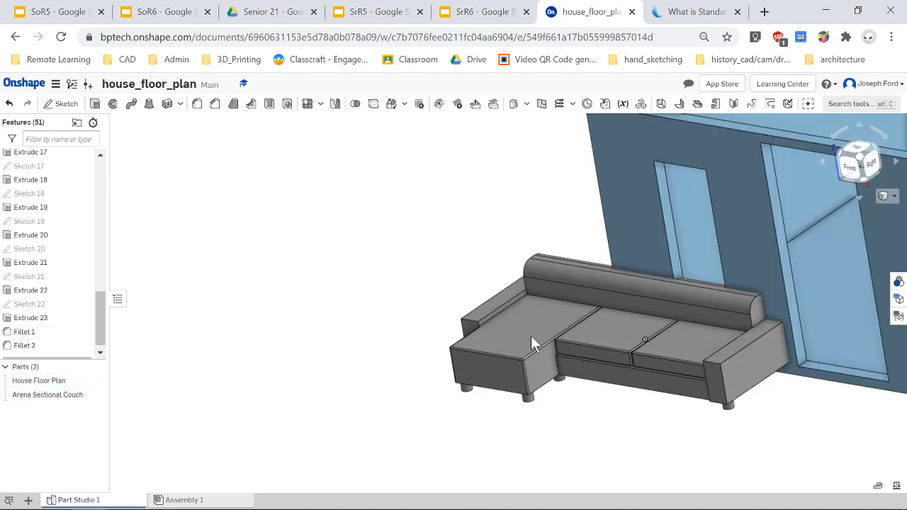
{"action": "scroll", "coordinate": [611, 269], "scroll_direction": "down", "scroll_amount": 5}
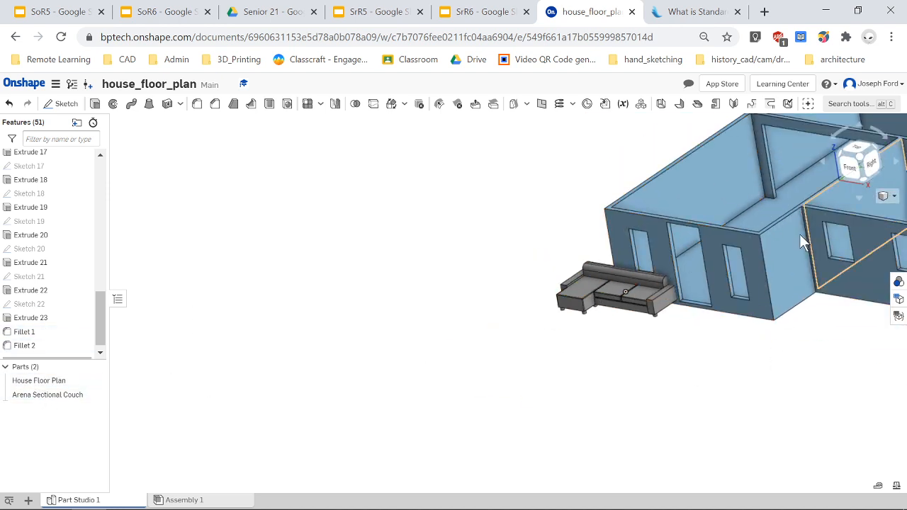
{"action": "scroll", "coordinate": [794, 231], "scroll_direction": "up", "scroll_amount": 2}
{"action": "mouse_move", "coordinate": [549, 430]}
{"action": "right_mouse_down"}
{"action": "mouse_move", "coordinate": [572, 430]}
{"action": "mouse_move", "coordinate": [564, 429]}
{"action": "right_mouse_up"}
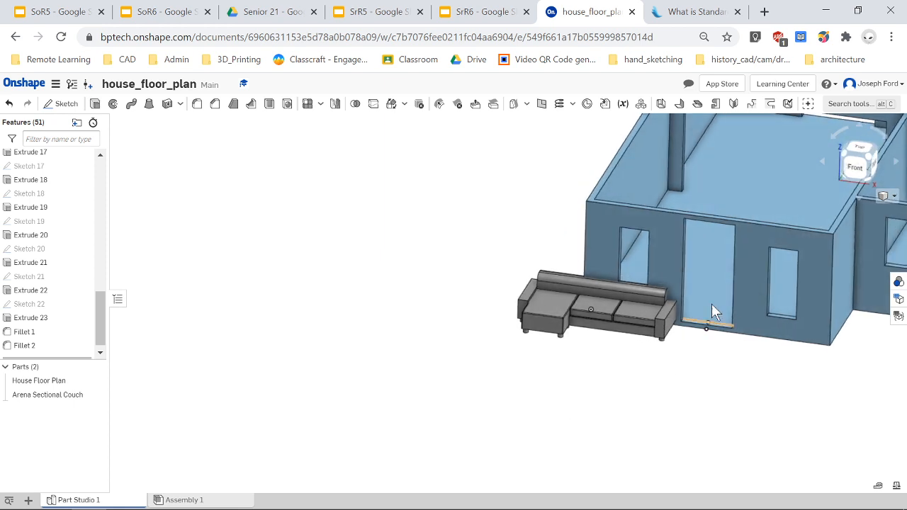
Change the Arena Sectional Couch's appearance to the orange color DF7251.
{"action": "right_click", "coordinate": [64, 401]}
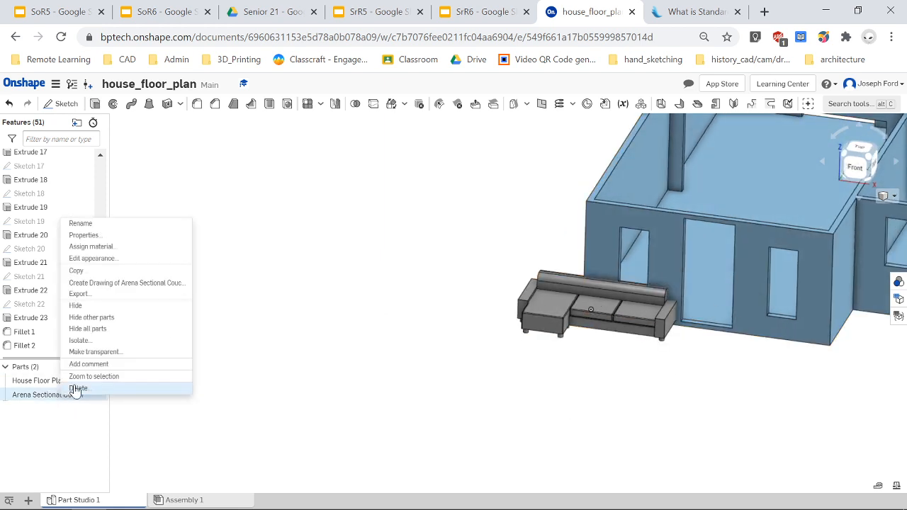
{"action": "left_click", "coordinate": [125, 258]}
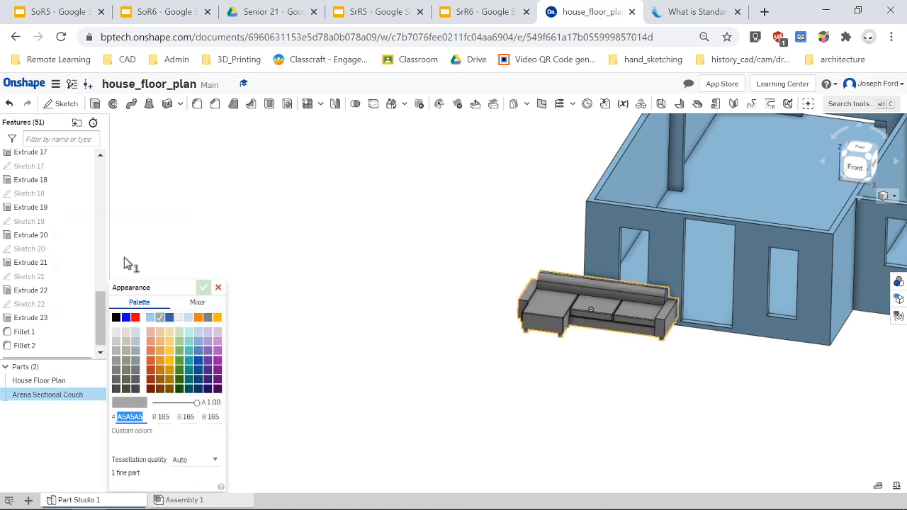
{"action": "left_click", "coordinate": [151, 350]}
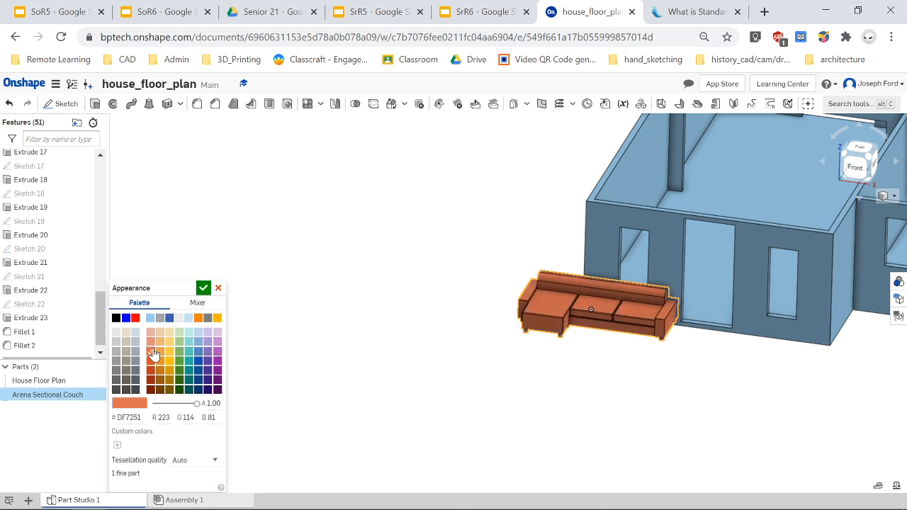
{"action": "left_click", "coordinate": [203, 288]}
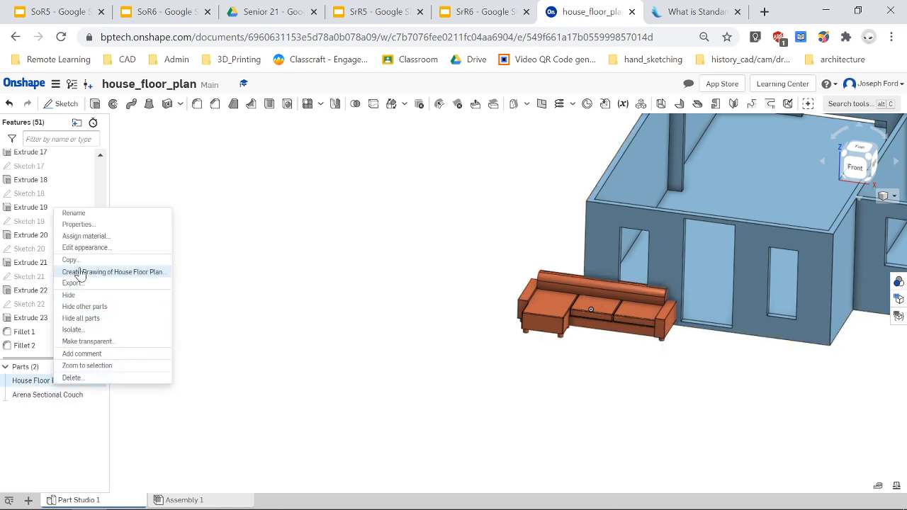
Change the House Floor Plan's appearance to the light gray color EAEAEA.
{"action": "left_click", "coordinate": [85, 248]}
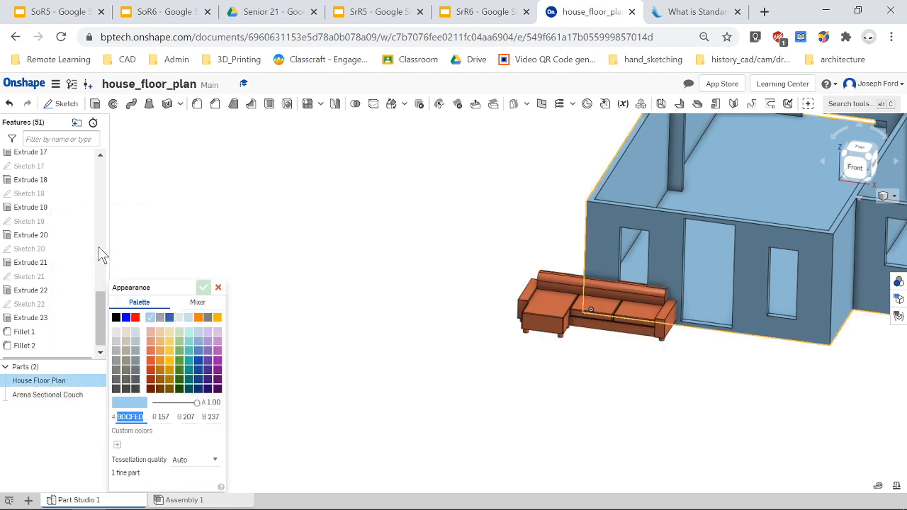
{"action": "left_click", "coordinate": [161, 319]}
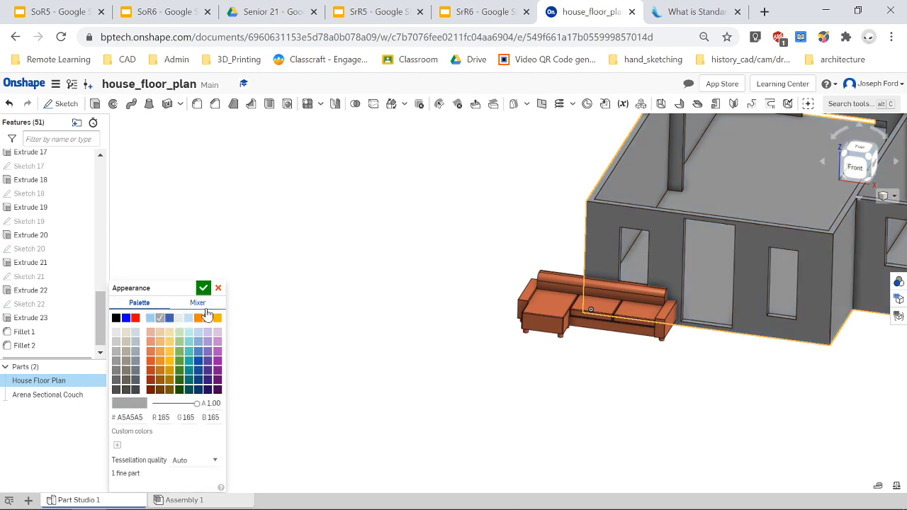
{"action": "left_click", "coordinate": [180, 318]}
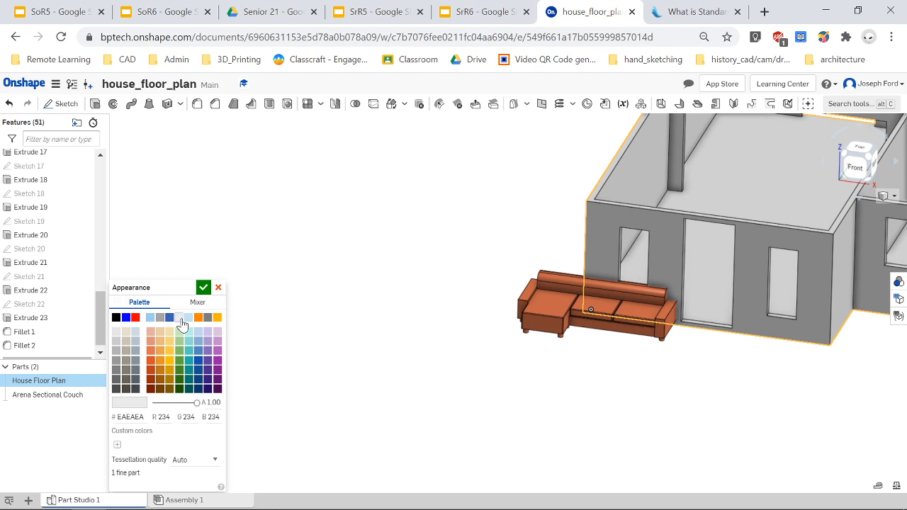
{"action": "left_click", "coordinate": [203, 288]}
Examine the whole house and the couch's position from a top-front view.
{"action": "scroll", "coordinate": [857, 316], "scroll_direction": "down", "scroll_amount": 3}
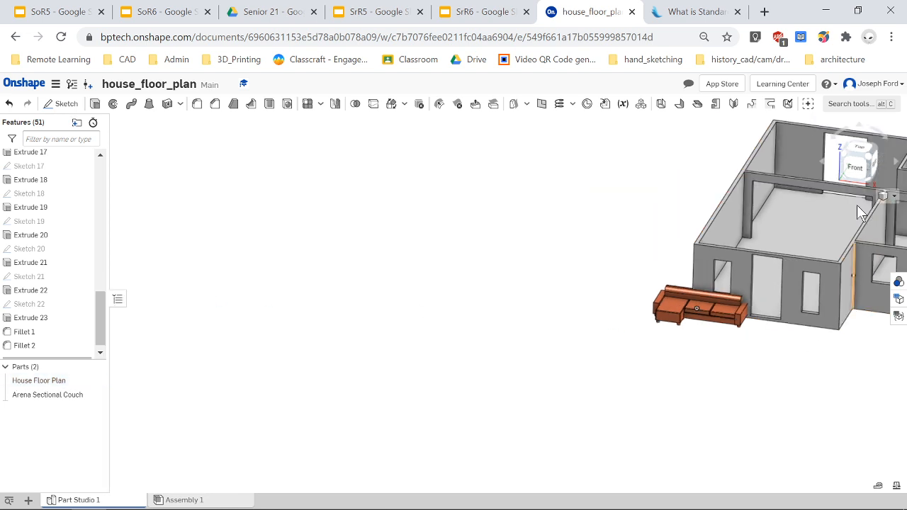
{"action": "left_click", "coordinate": [859, 163]}
{"action": "scroll", "coordinate": [375, 303], "scroll_direction": "down", "scroll_amount": 3}
{"action": "right_click_drag", "start_coordinate": [326, 273], "coordinate": [311, 303]}
{"action": "scroll", "coordinate": [320, 208], "scroll_direction": "down", "scroll_amount": 3}
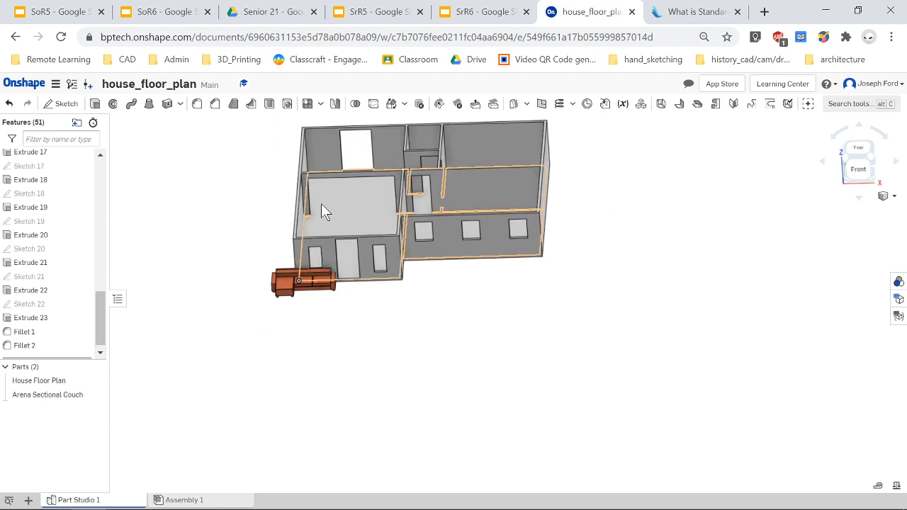
{"action": "scroll", "coordinate": [330, 205], "scroll_direction": "up", "scroll_amount": 2}
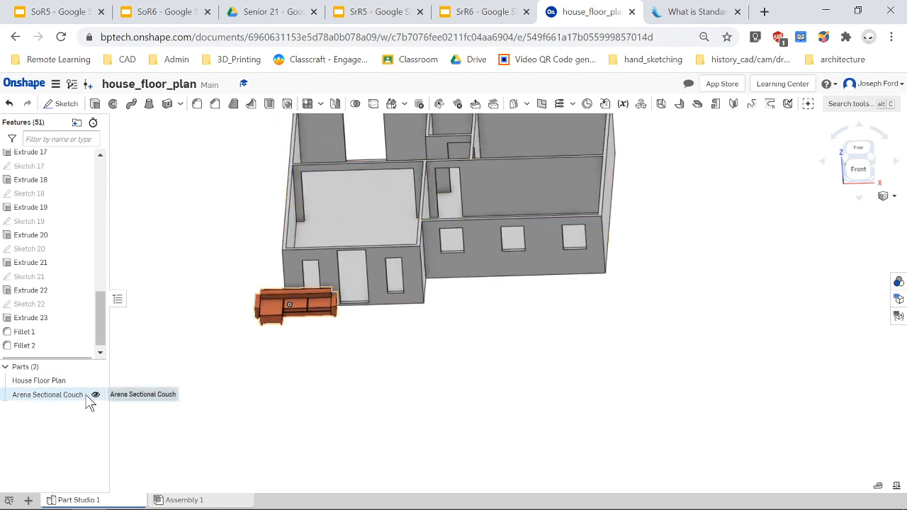